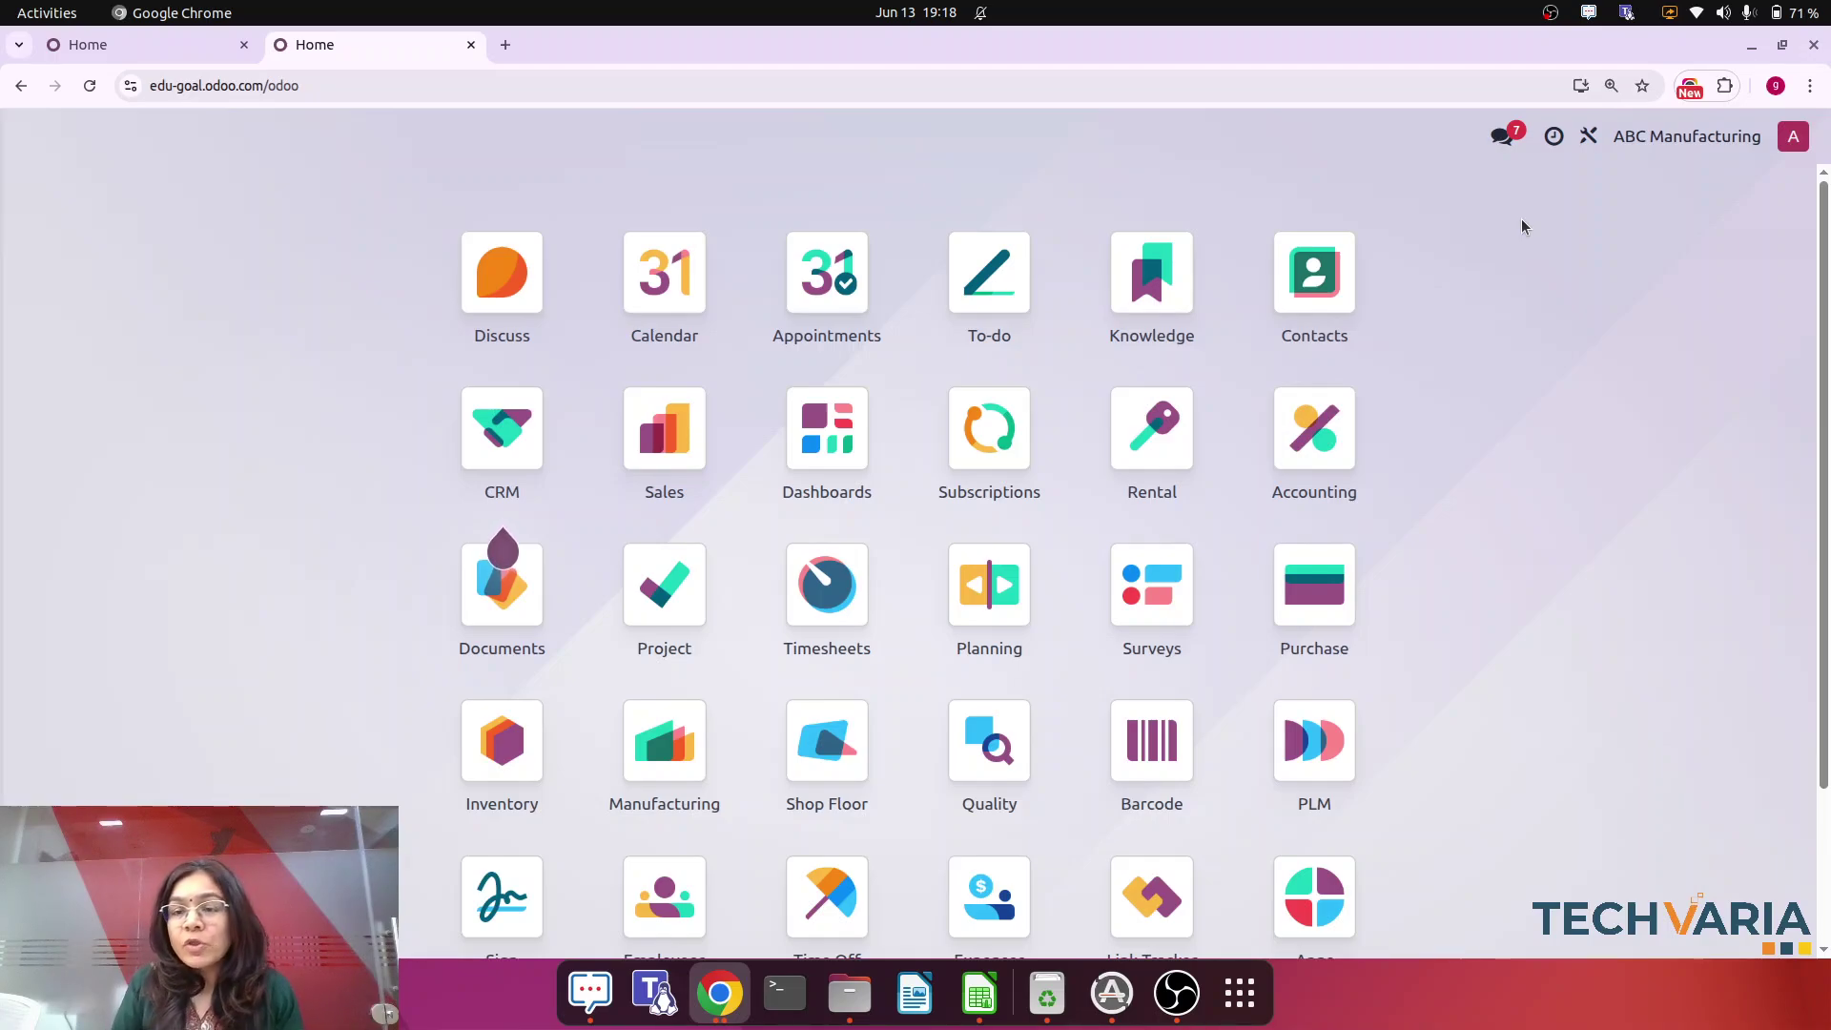
# - Review the available companies, keeping ABC Manufacturing, and open the Balance Sheet report in Accounting
pyautogui.click(1641, 136)
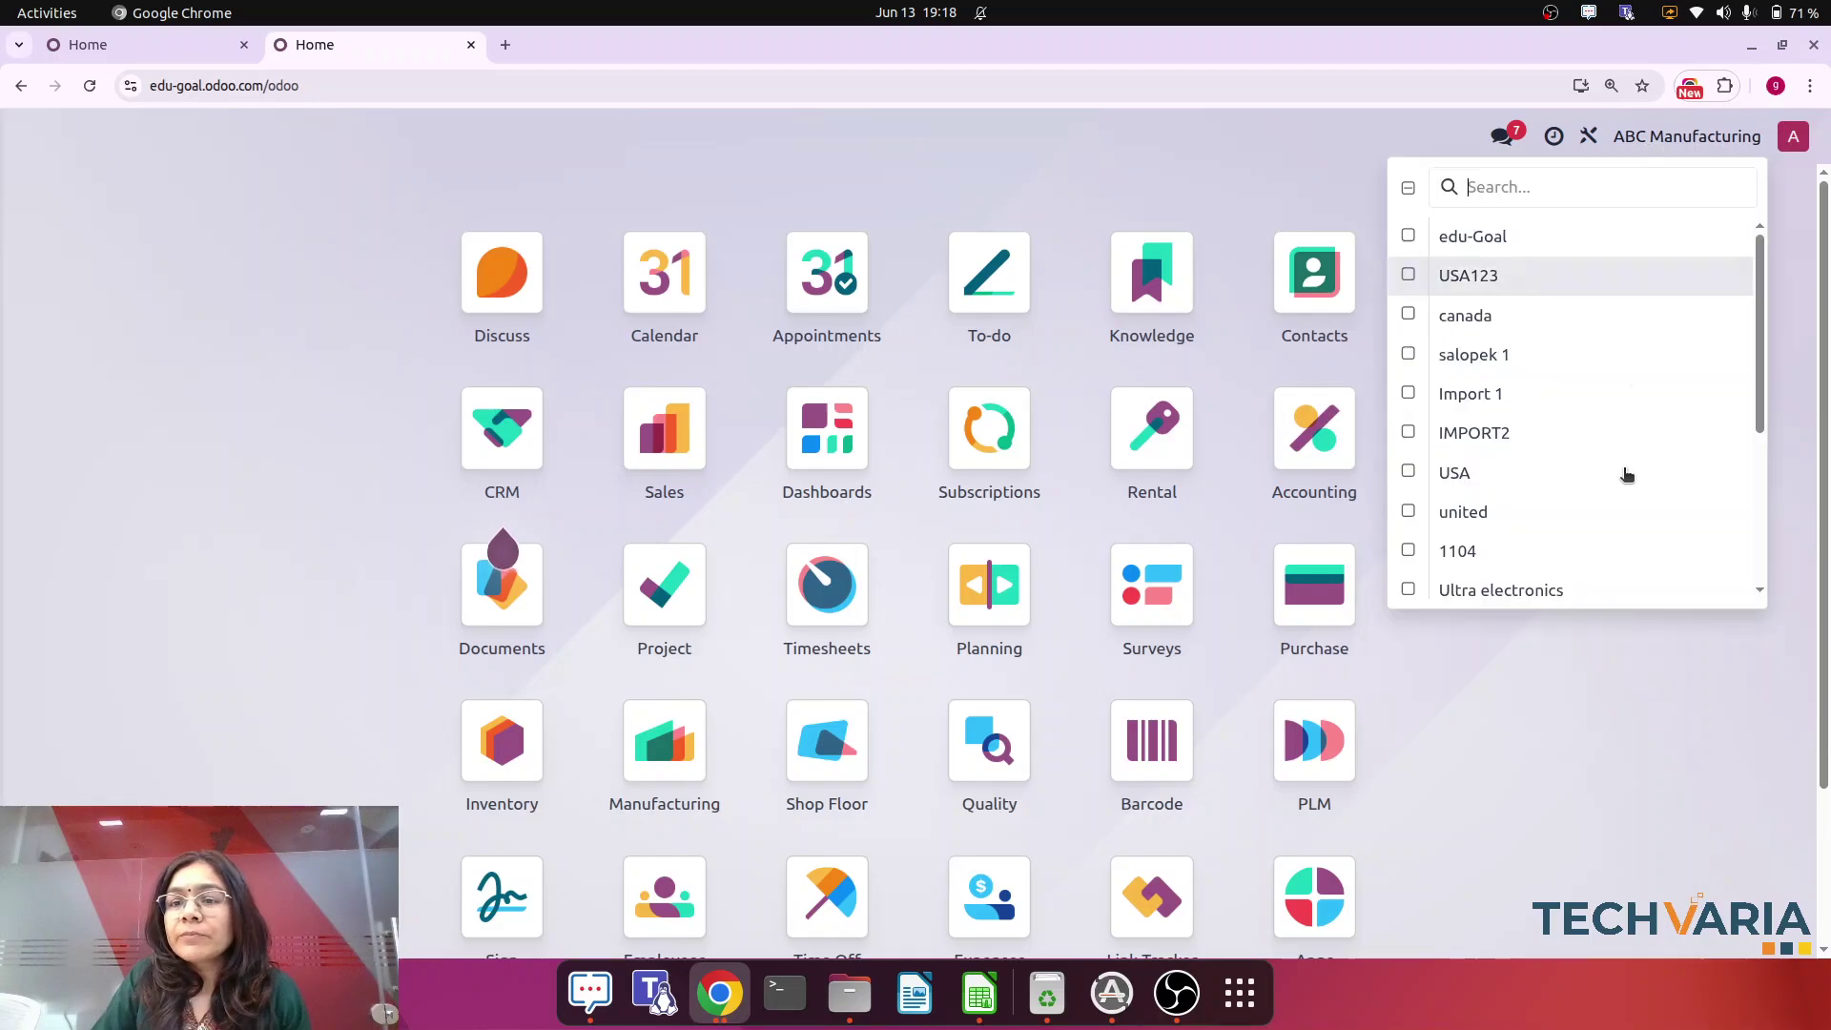
pyautogui.click(1576, 637)
pyautogui.write('reo')
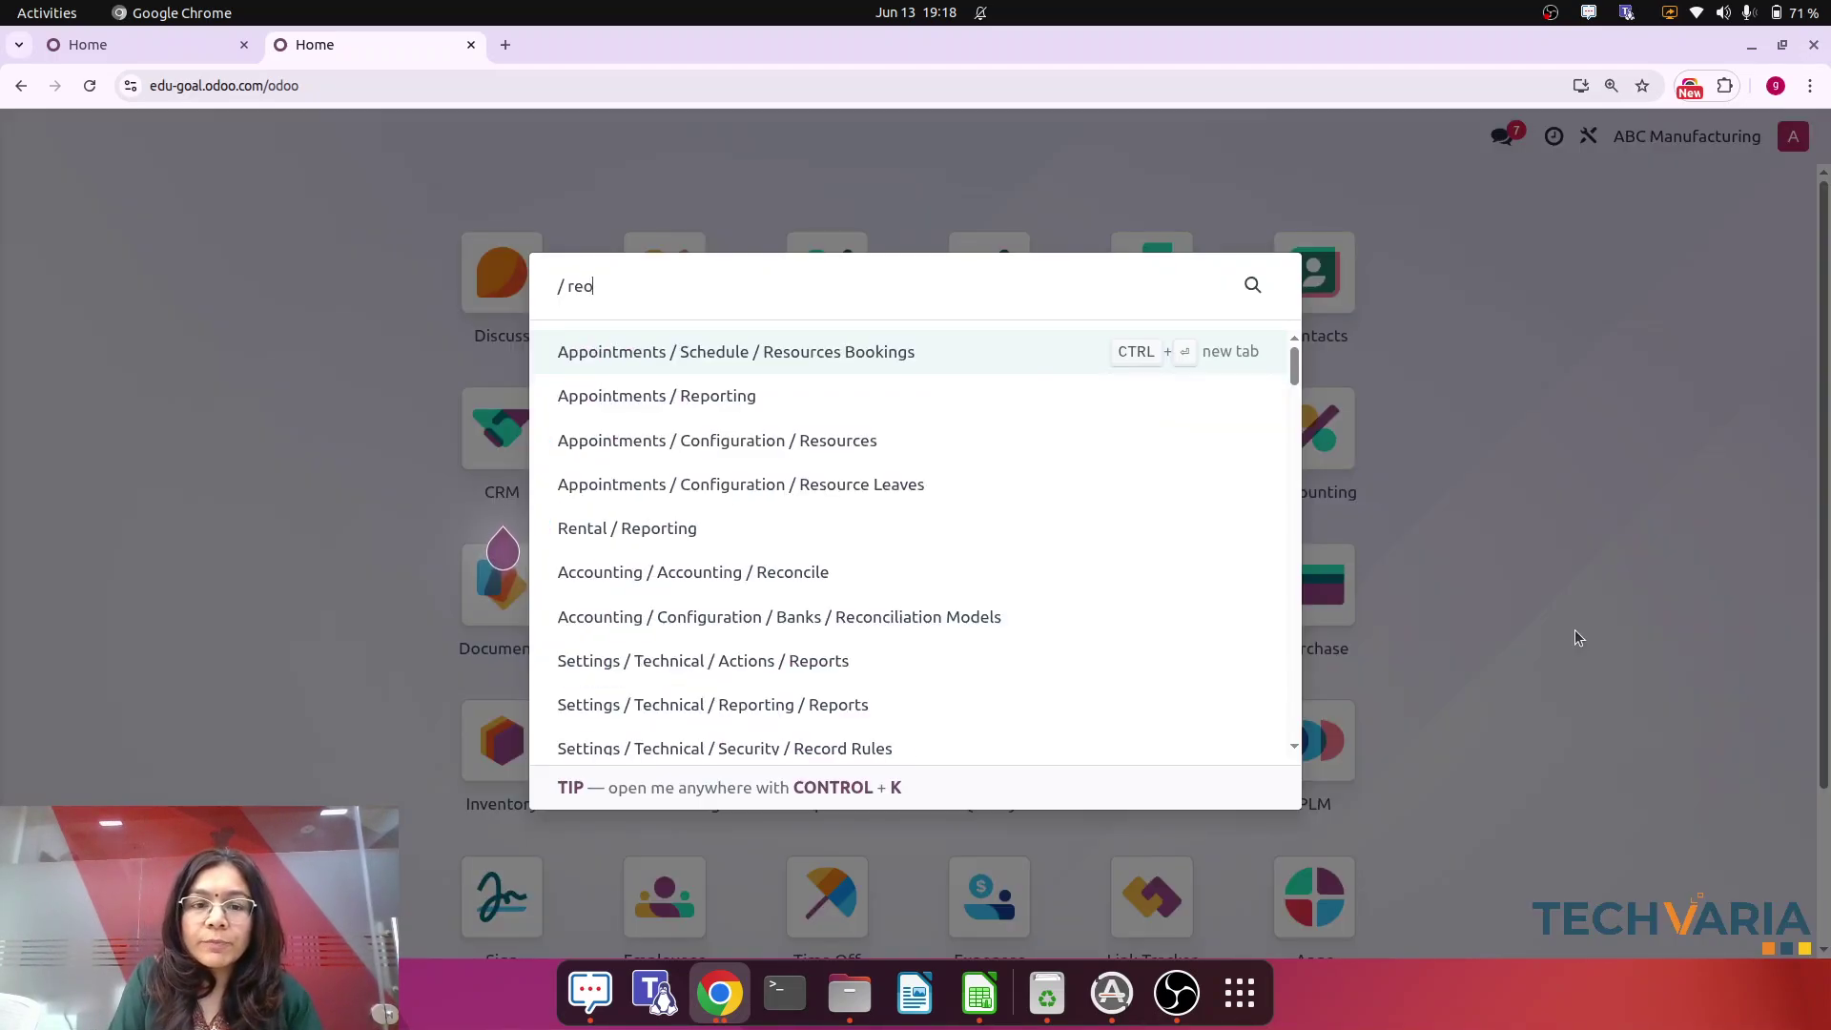
pyautogui.press('BackSpace')
pyautogui.press('BackSpace')
pyautogui.press('BackSpace')
pyautogui.write('acc')
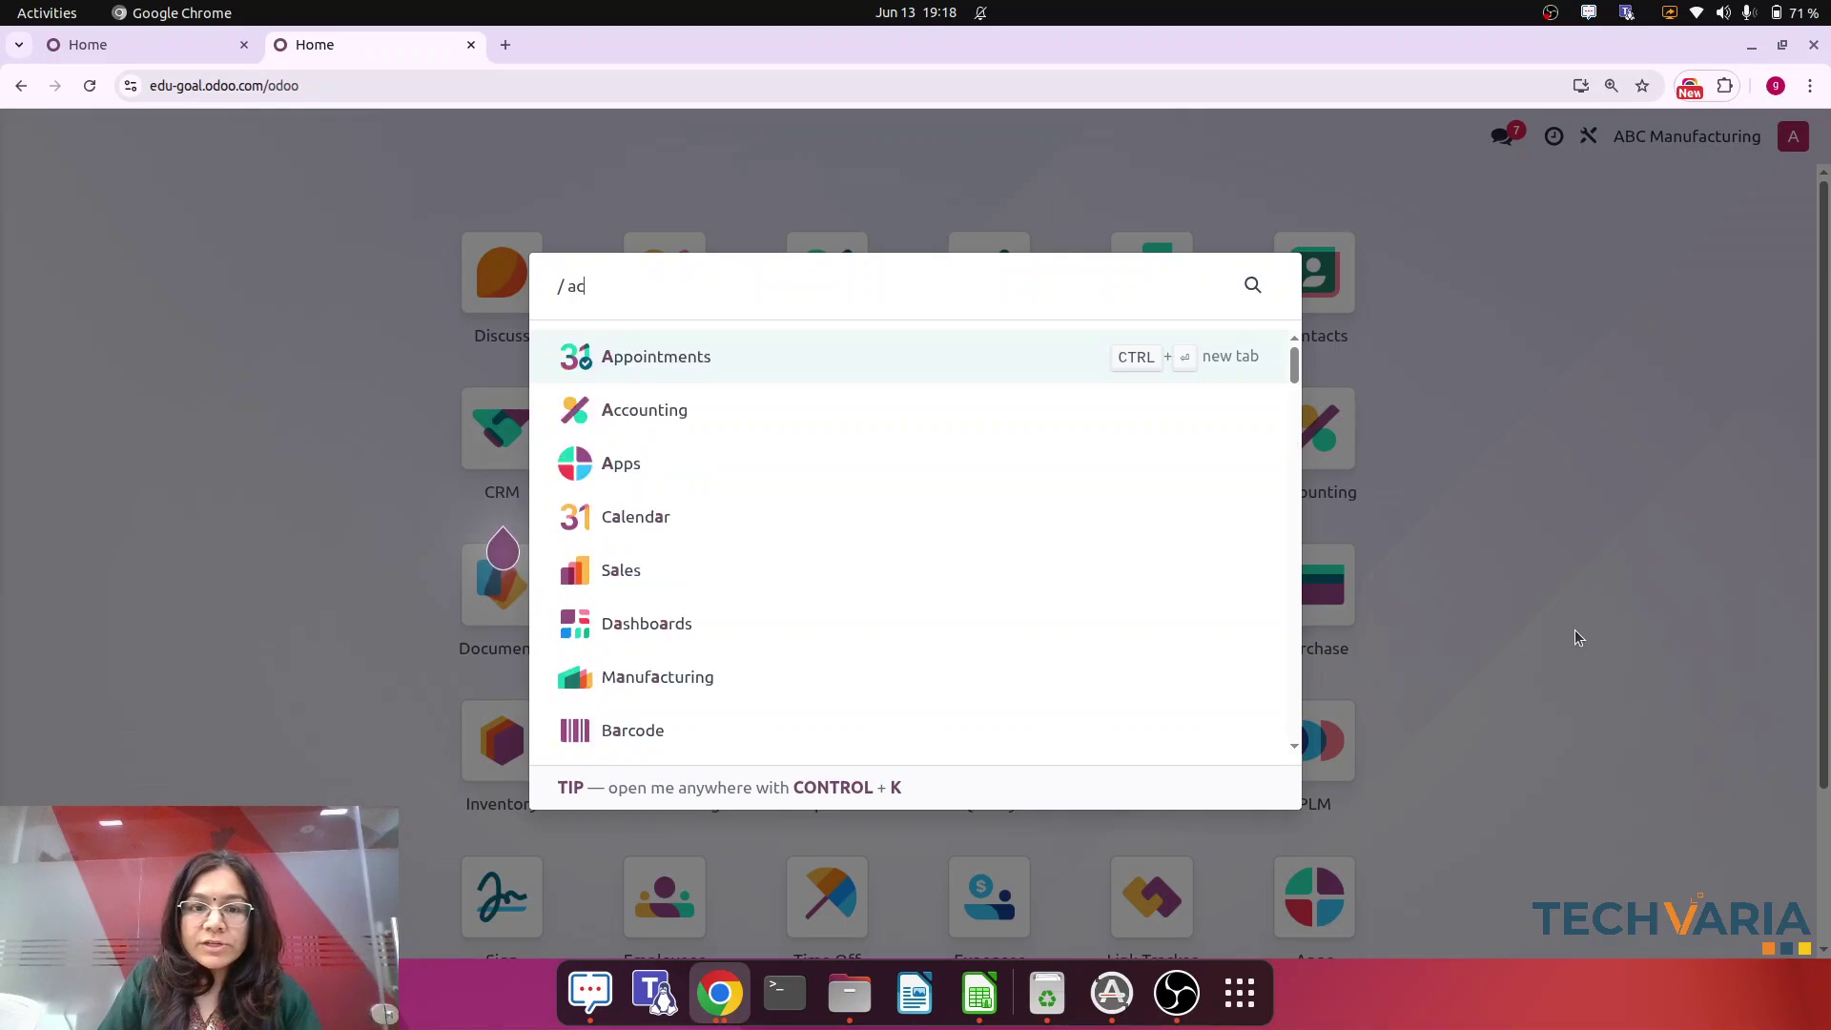
pyautogui.click(682, 362)
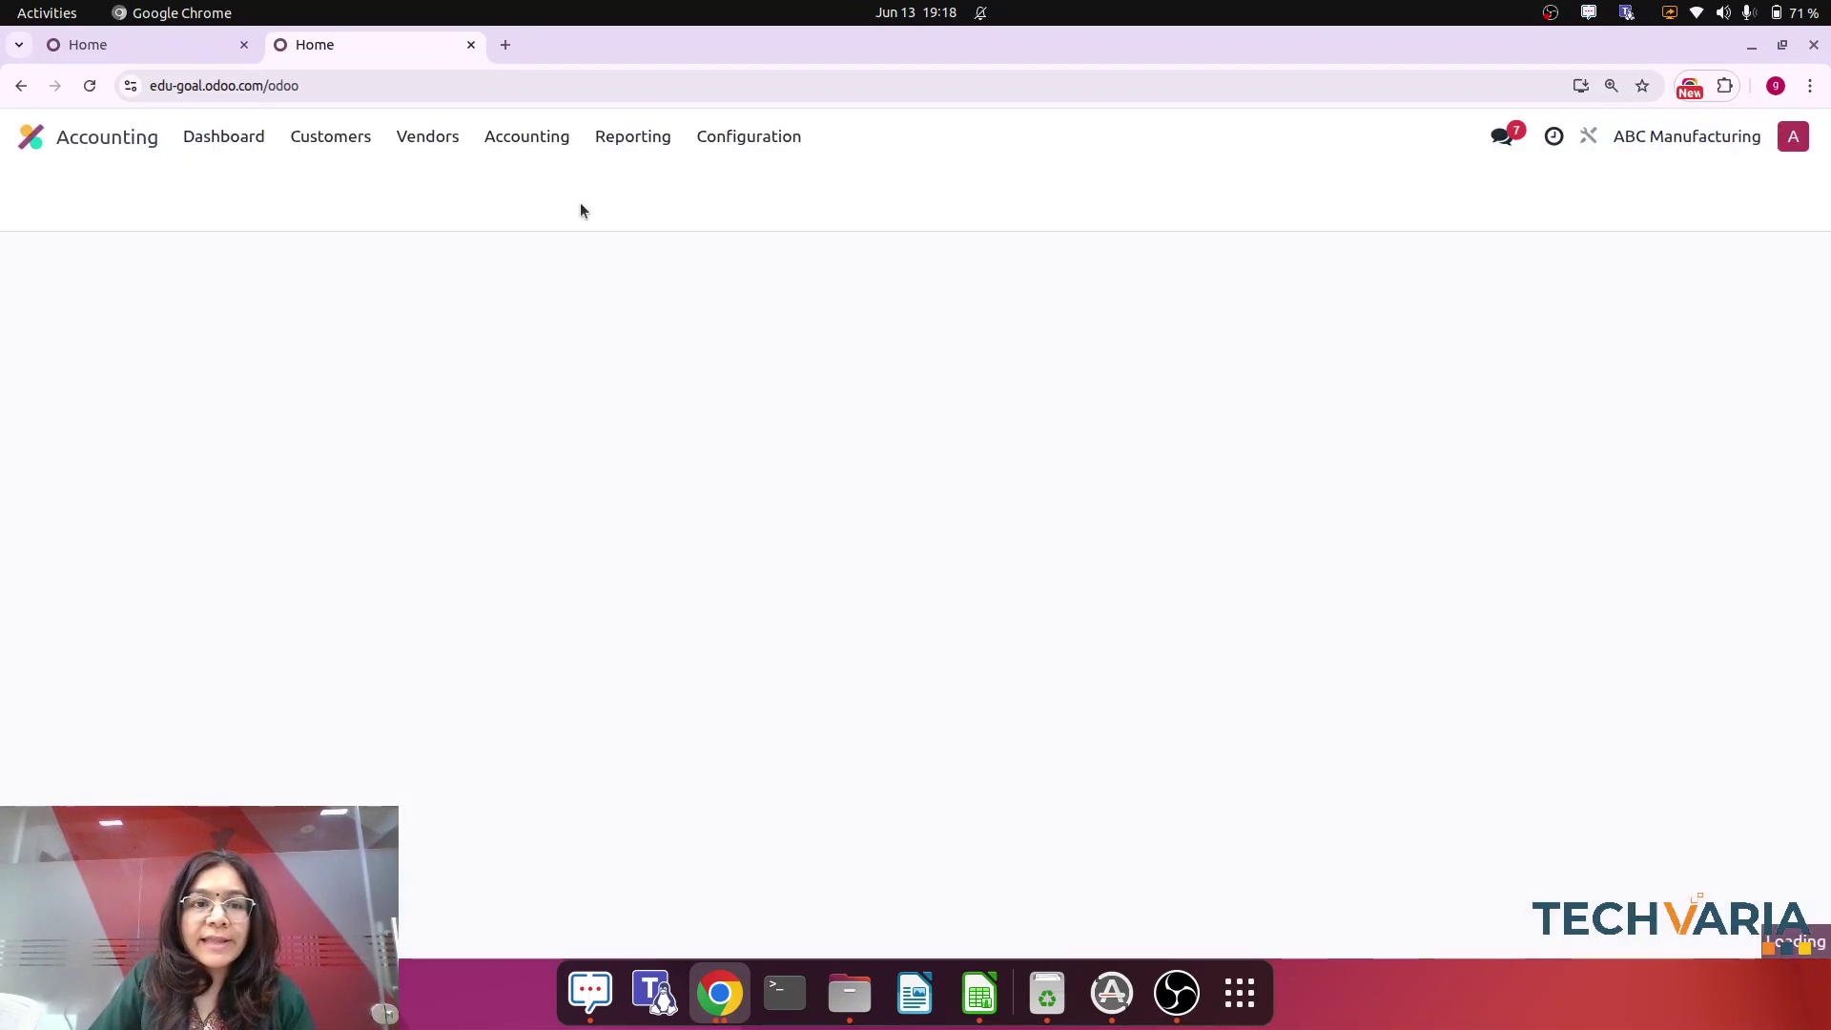
pyautogui.click(636, 143)
pyautogui.click(667, 219)
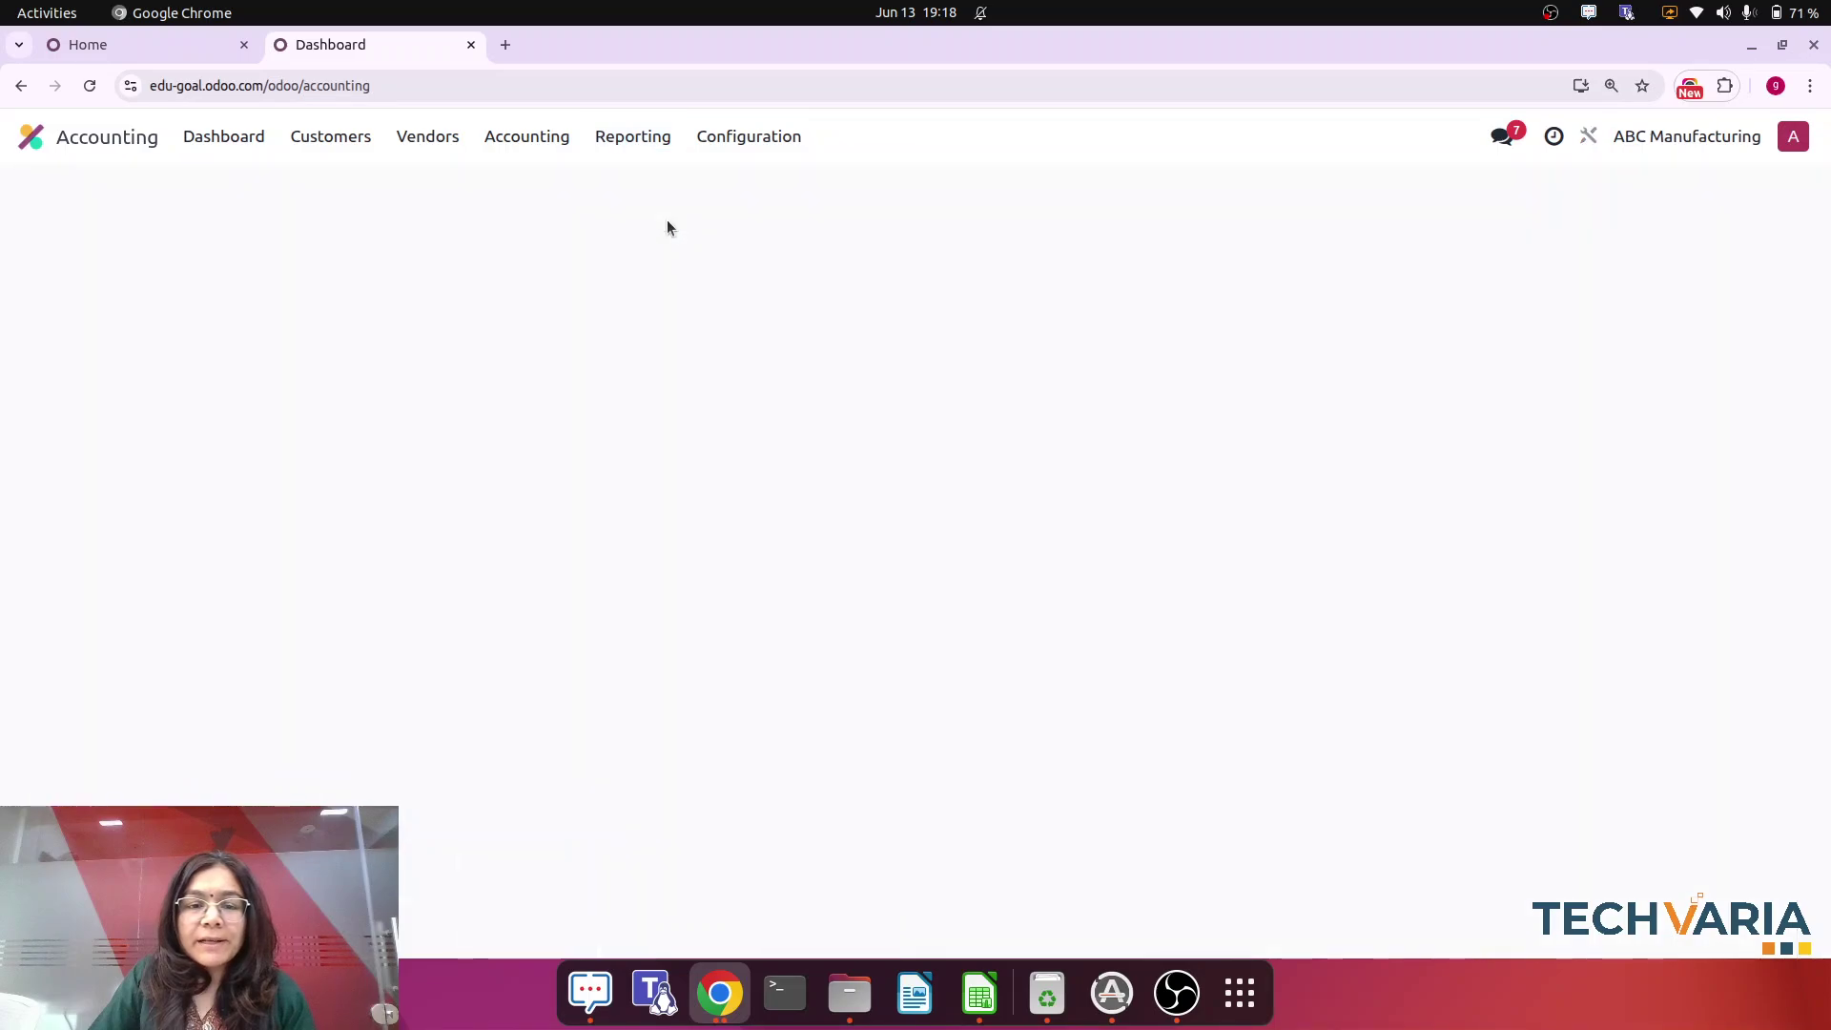
# - Find the sales products matching "cabi" and open the cabinet 1 product record
pyautogui.click(31, 138)
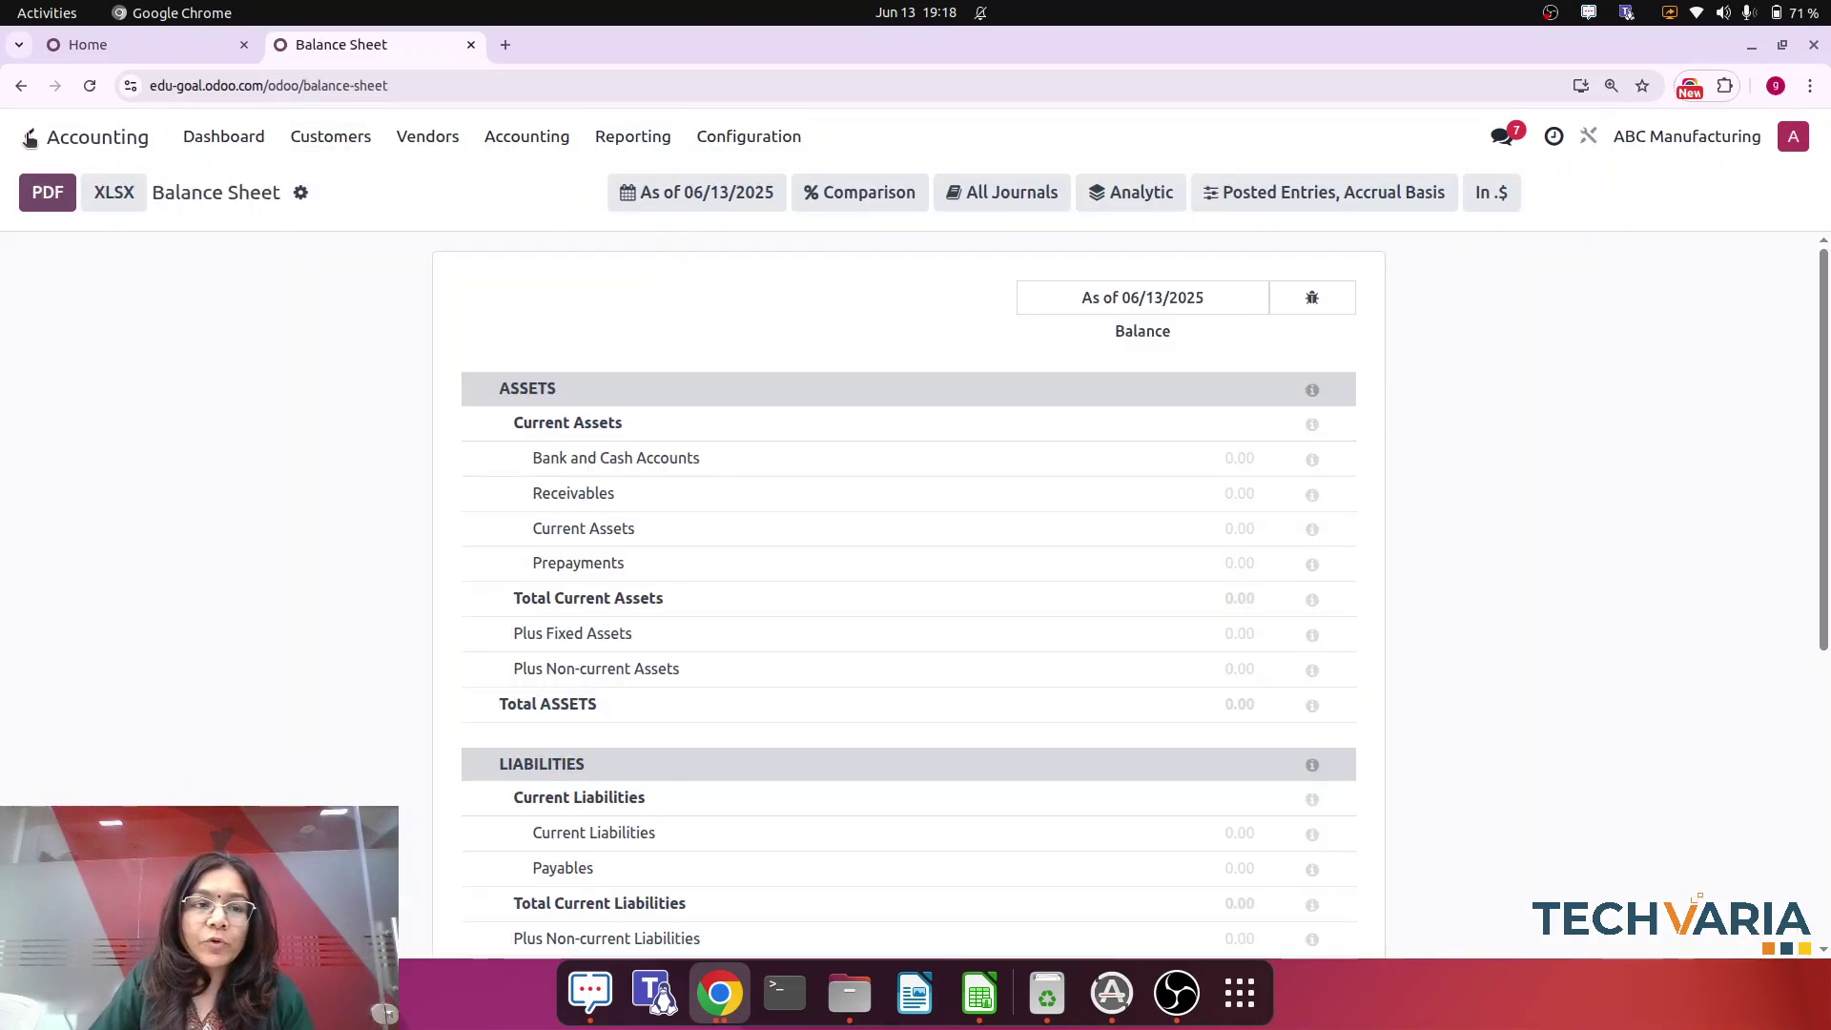
pyautogui.write('prod')
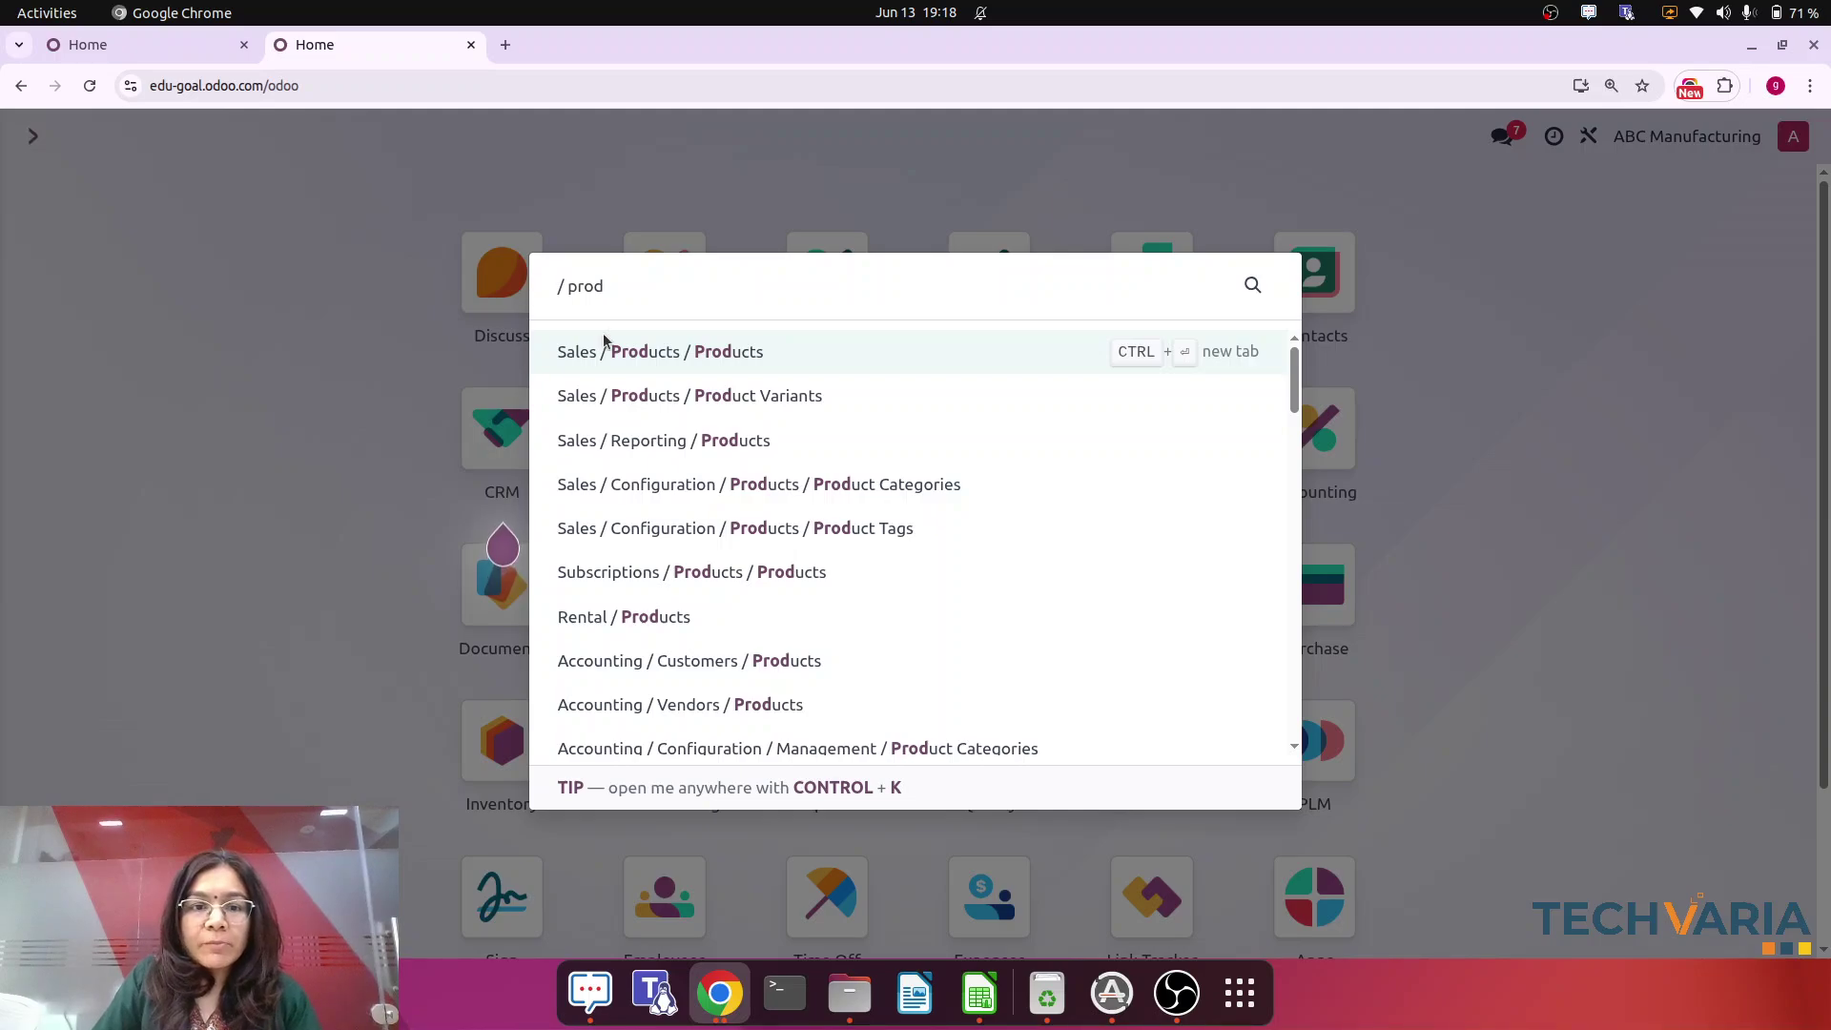
pyautogui.click(749, 356)
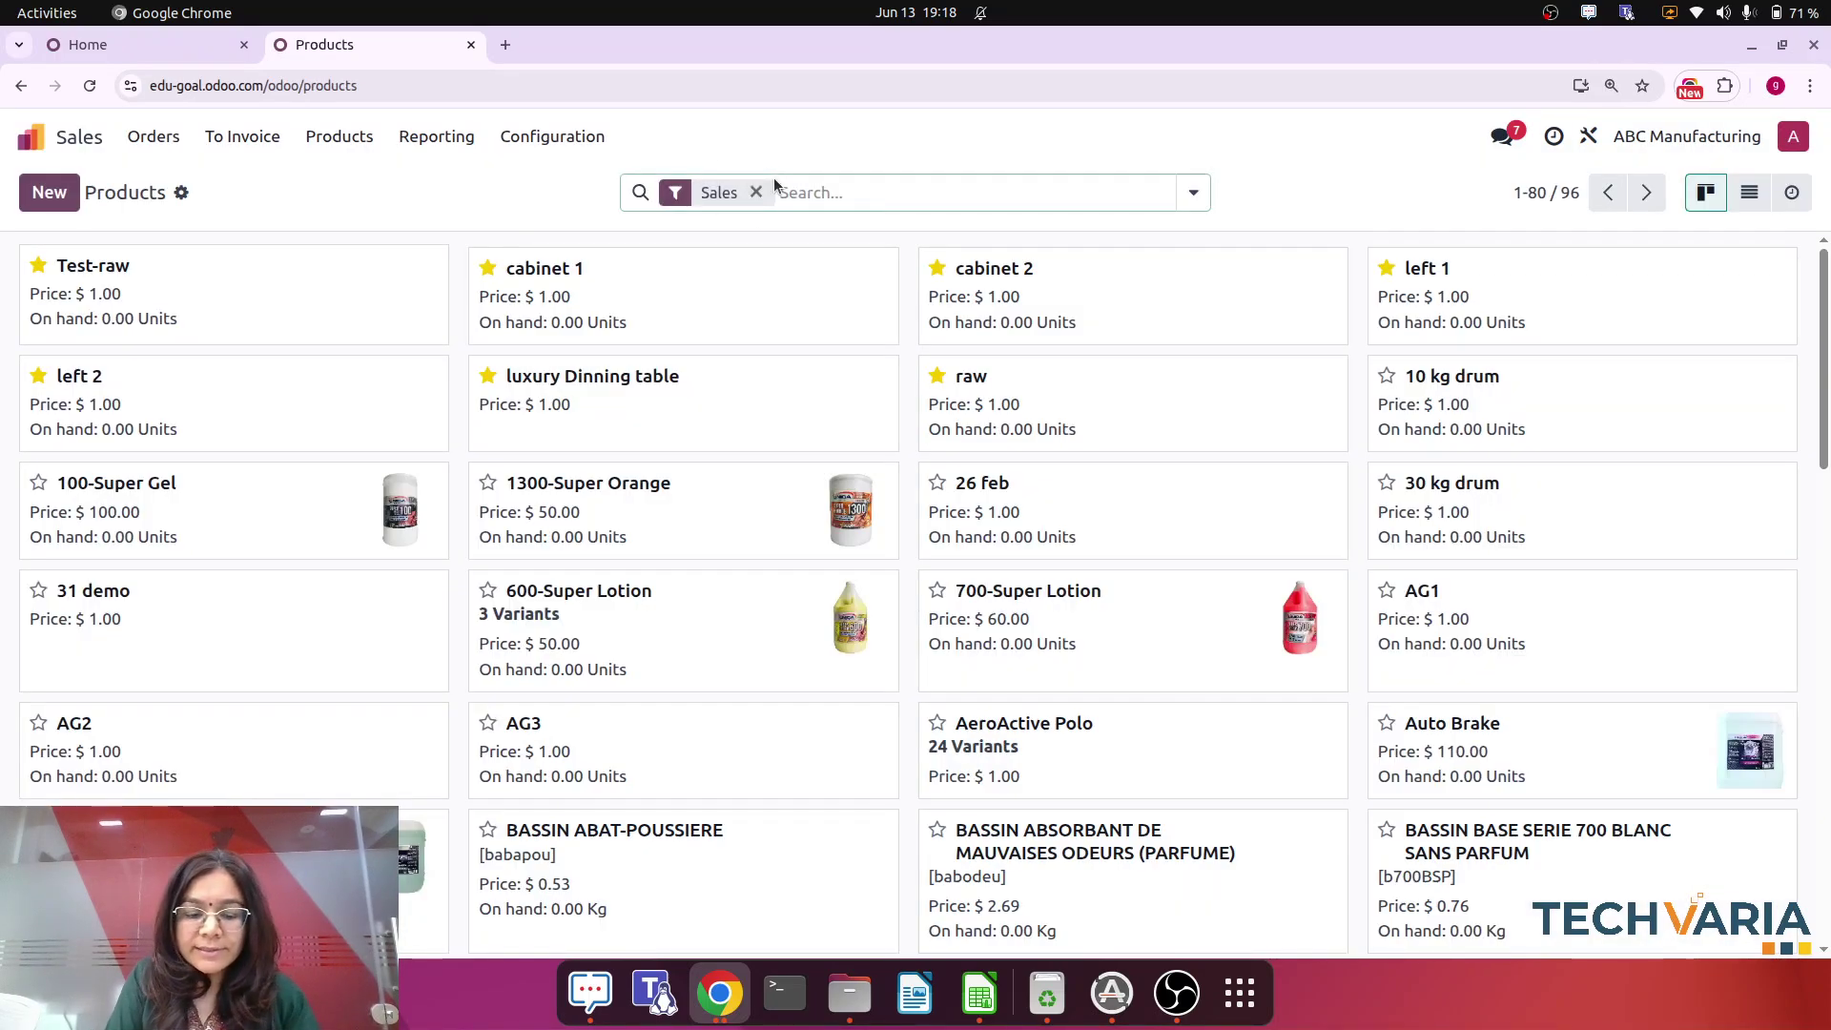
pyautogui.write('cabi')
pyautogui.press('Return')
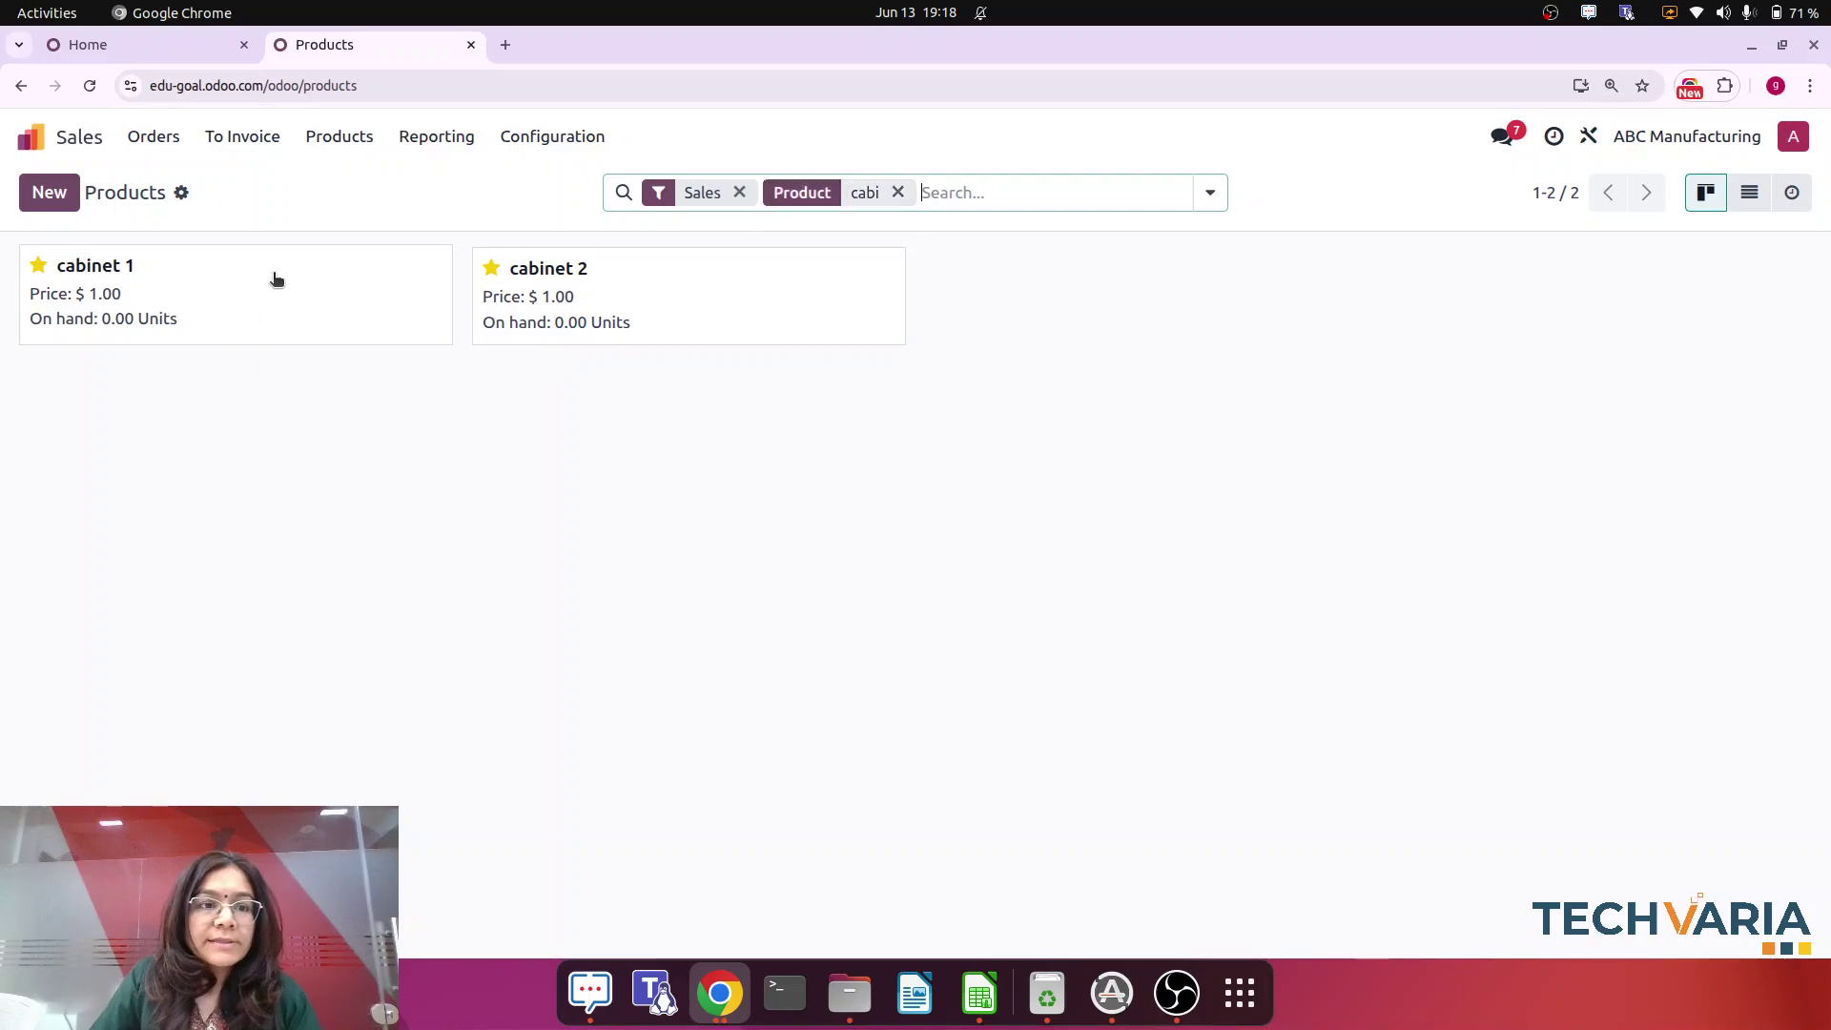
pyautogui.click(275, 276)
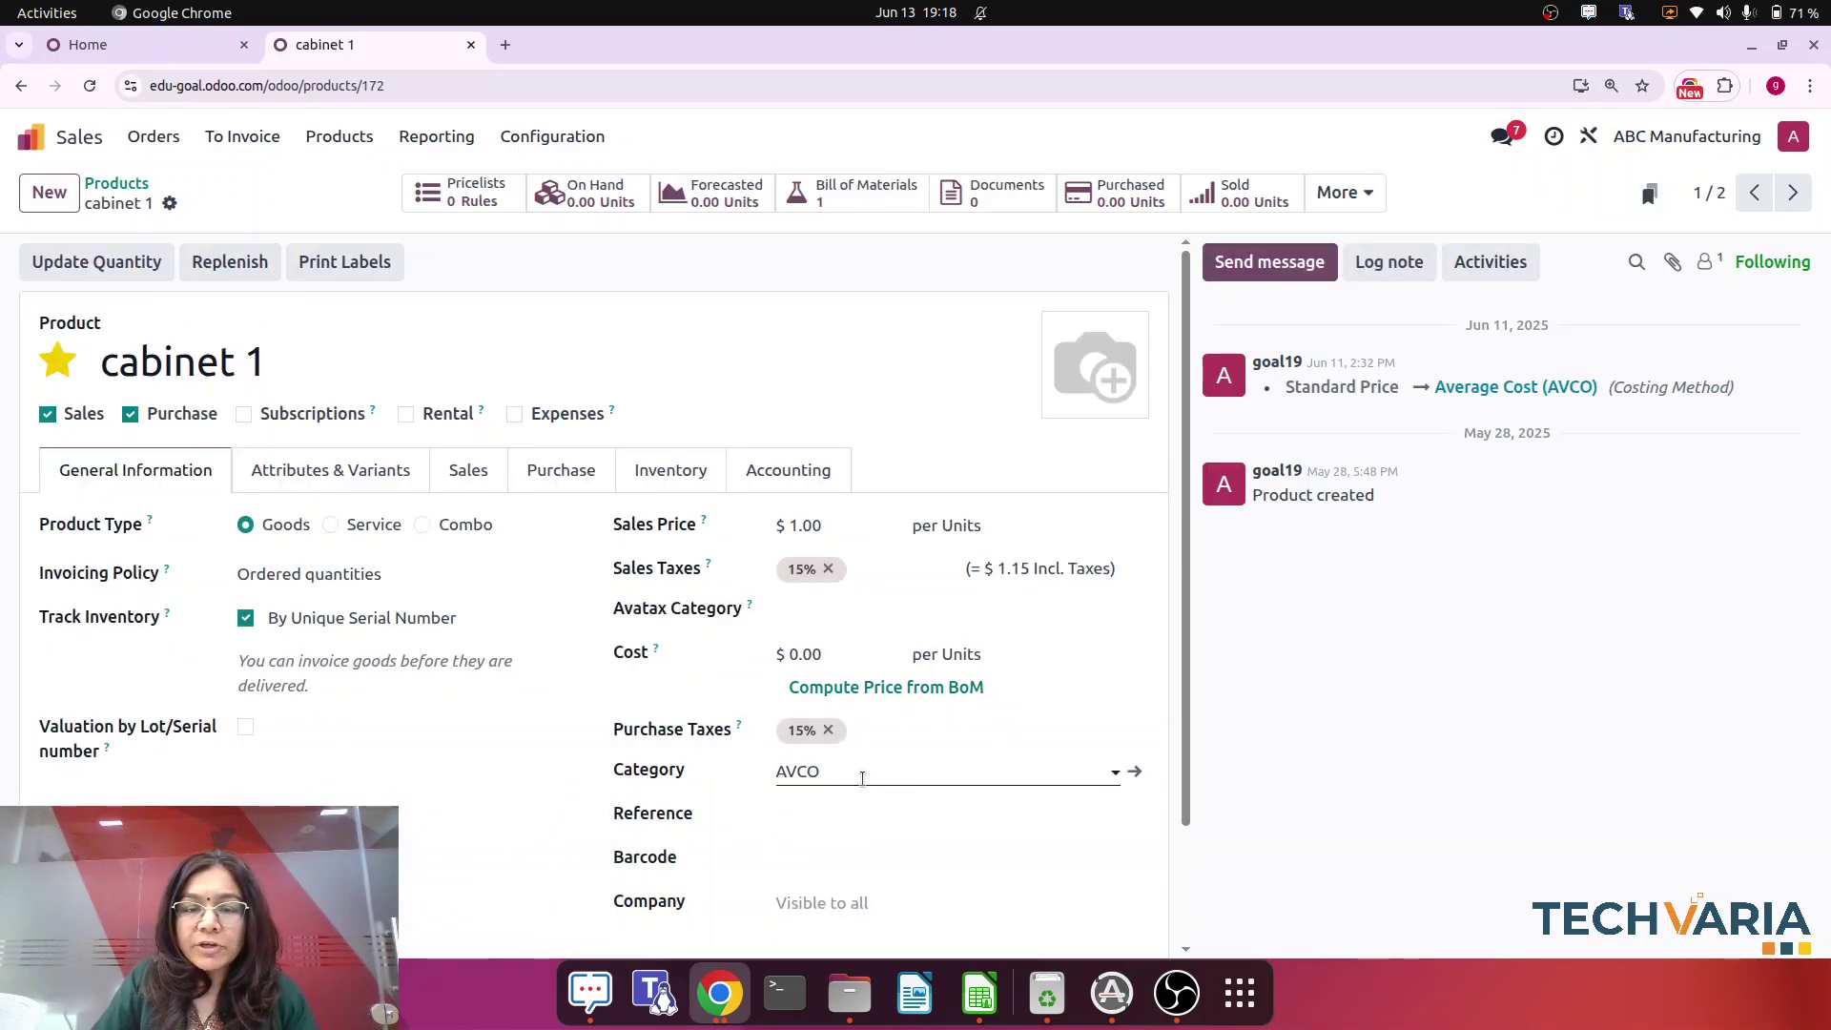
# - Open cabinet 1's bill of materials and review its components and operations
pyautogui.click(874, 198)
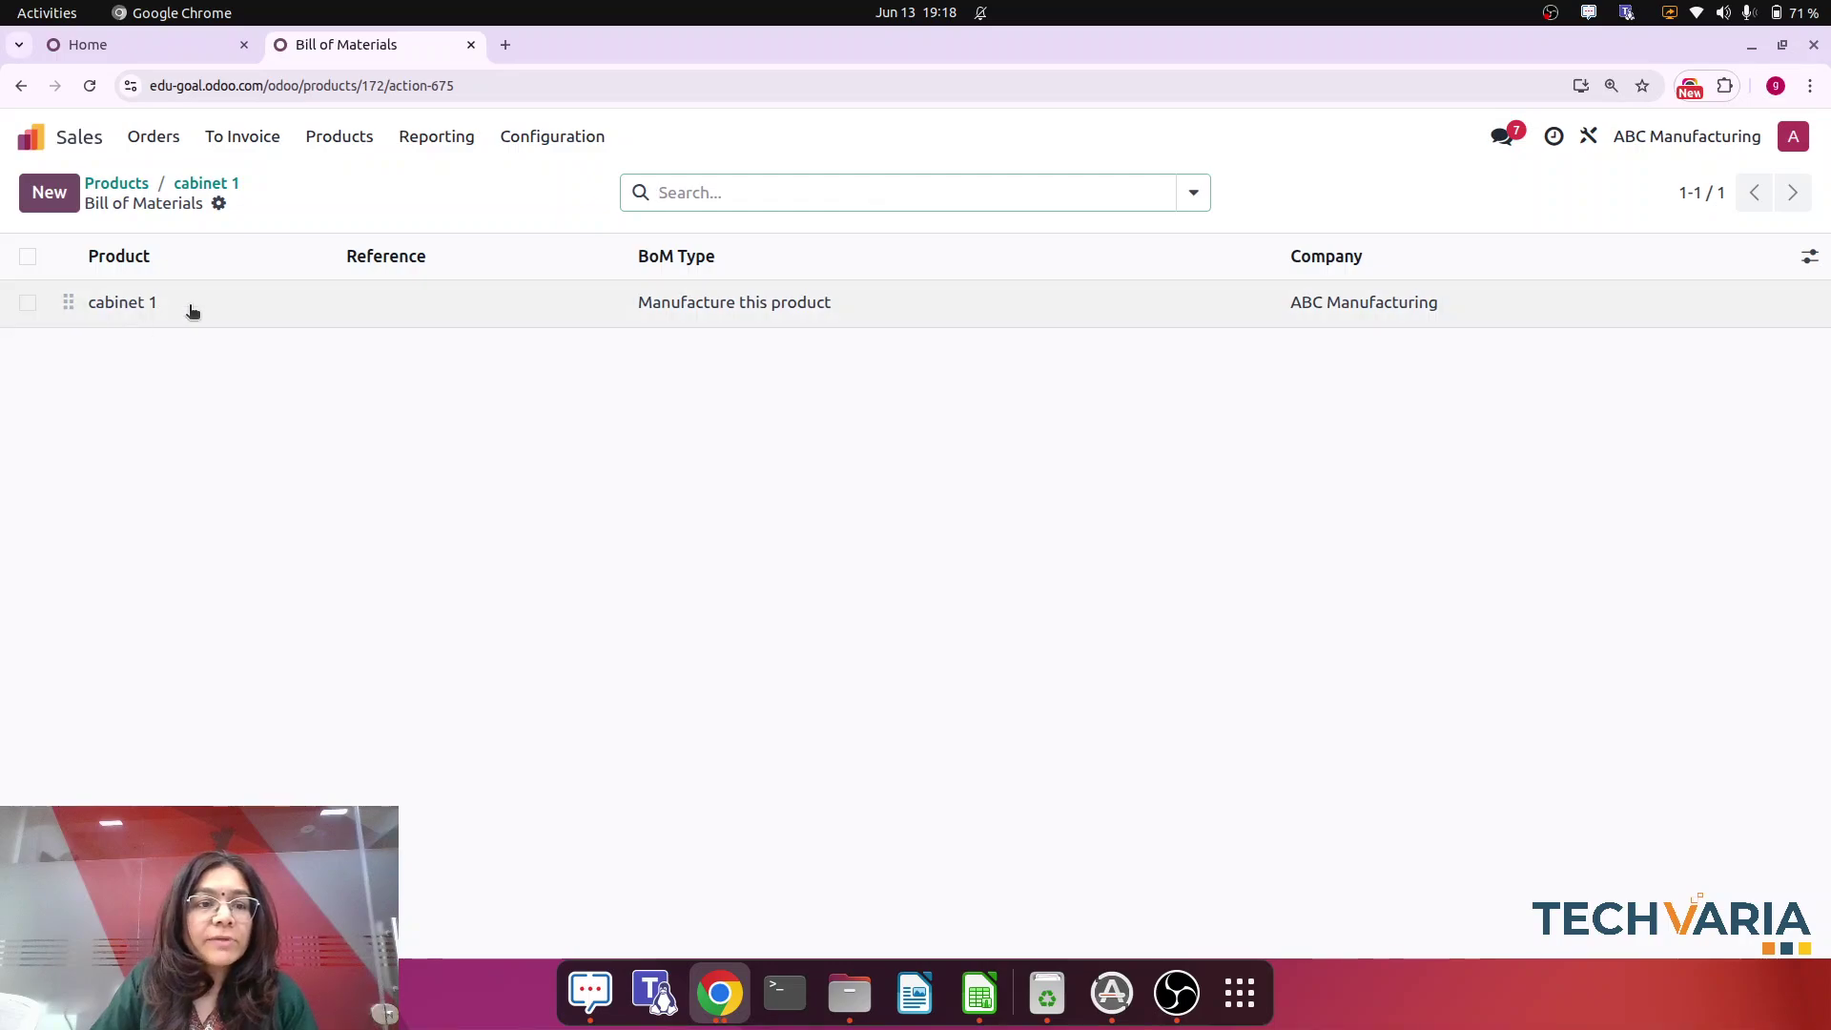
pyautogui.click(187, 305)
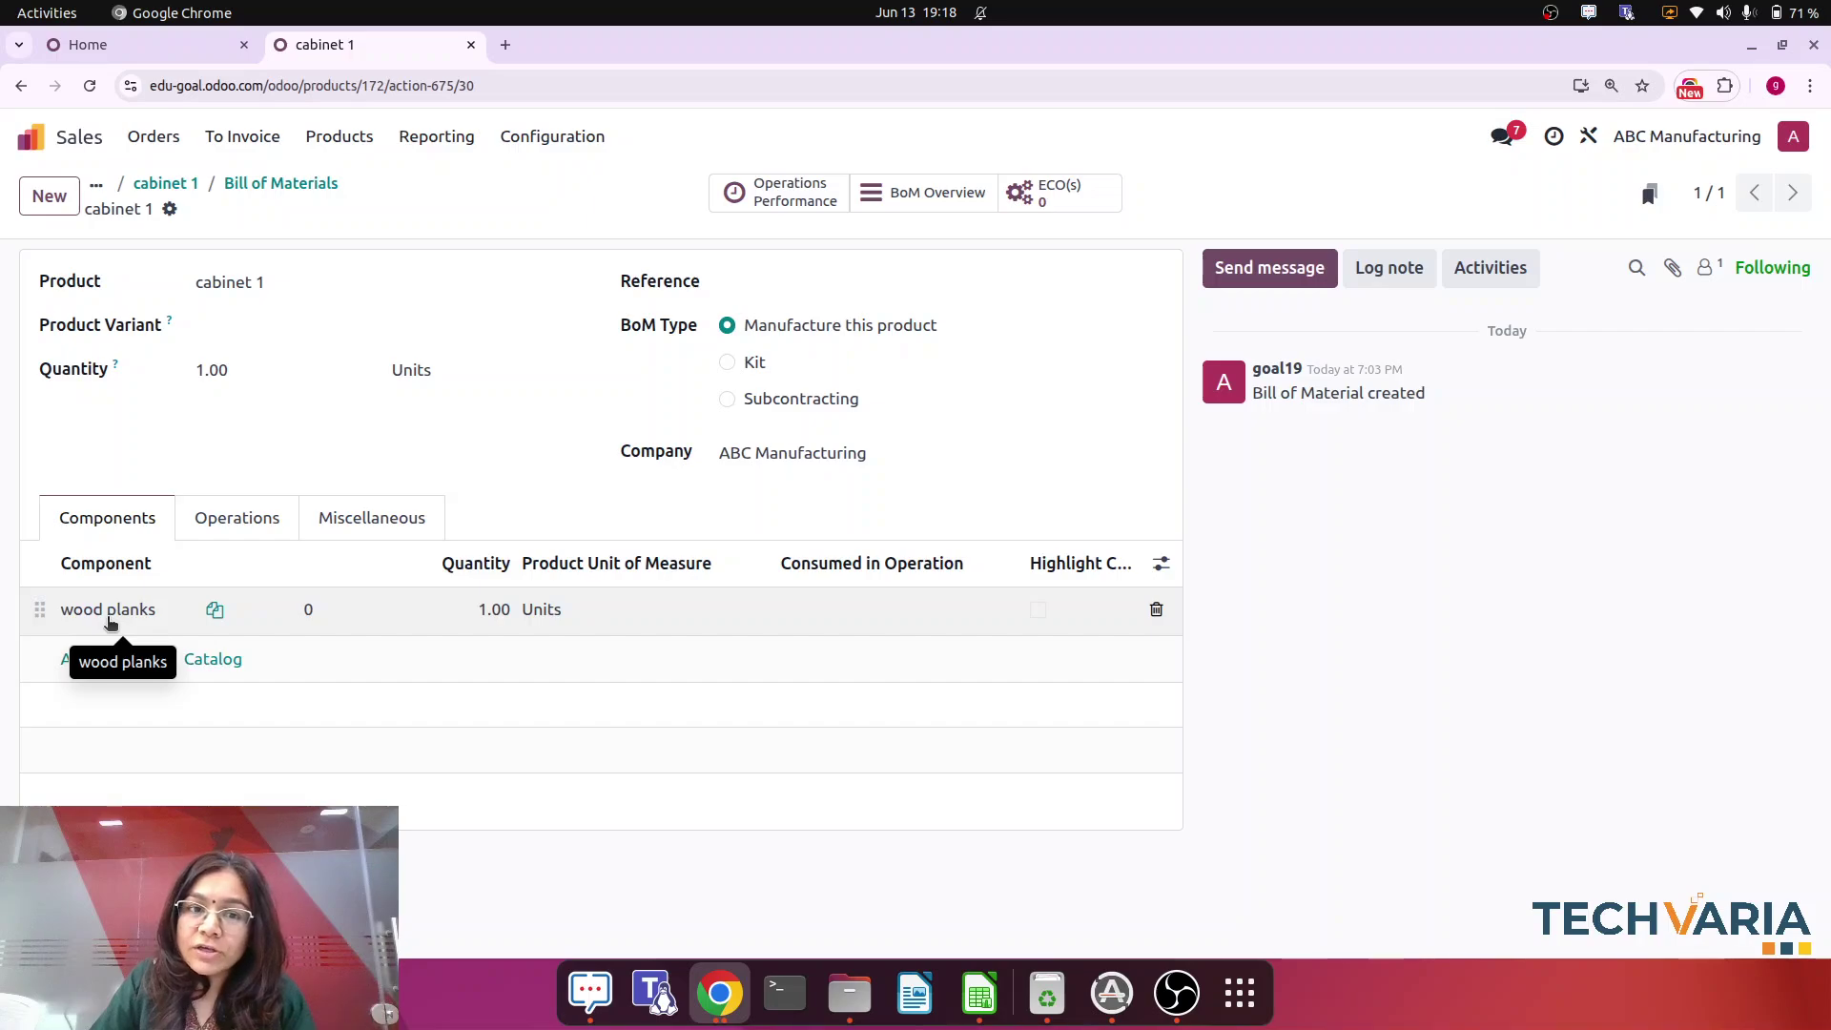
pyautogui.click(246, 524)
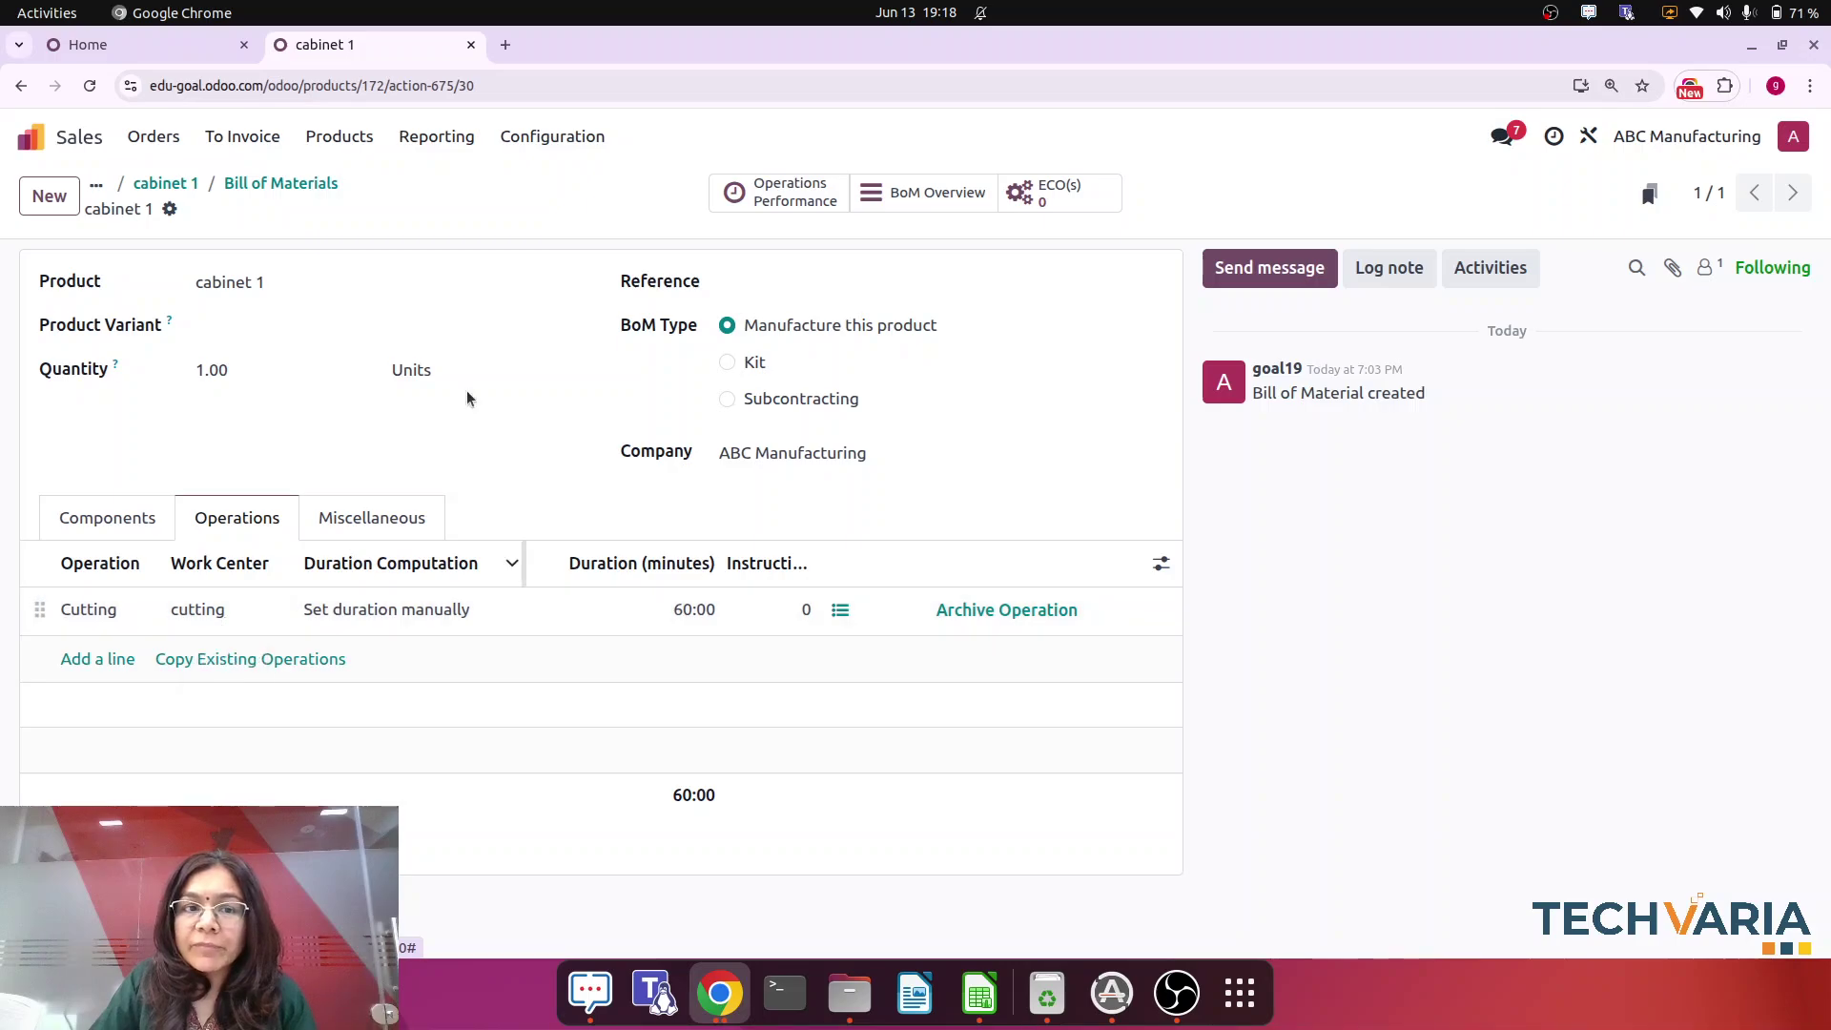
pyautogui.click(579, 145)
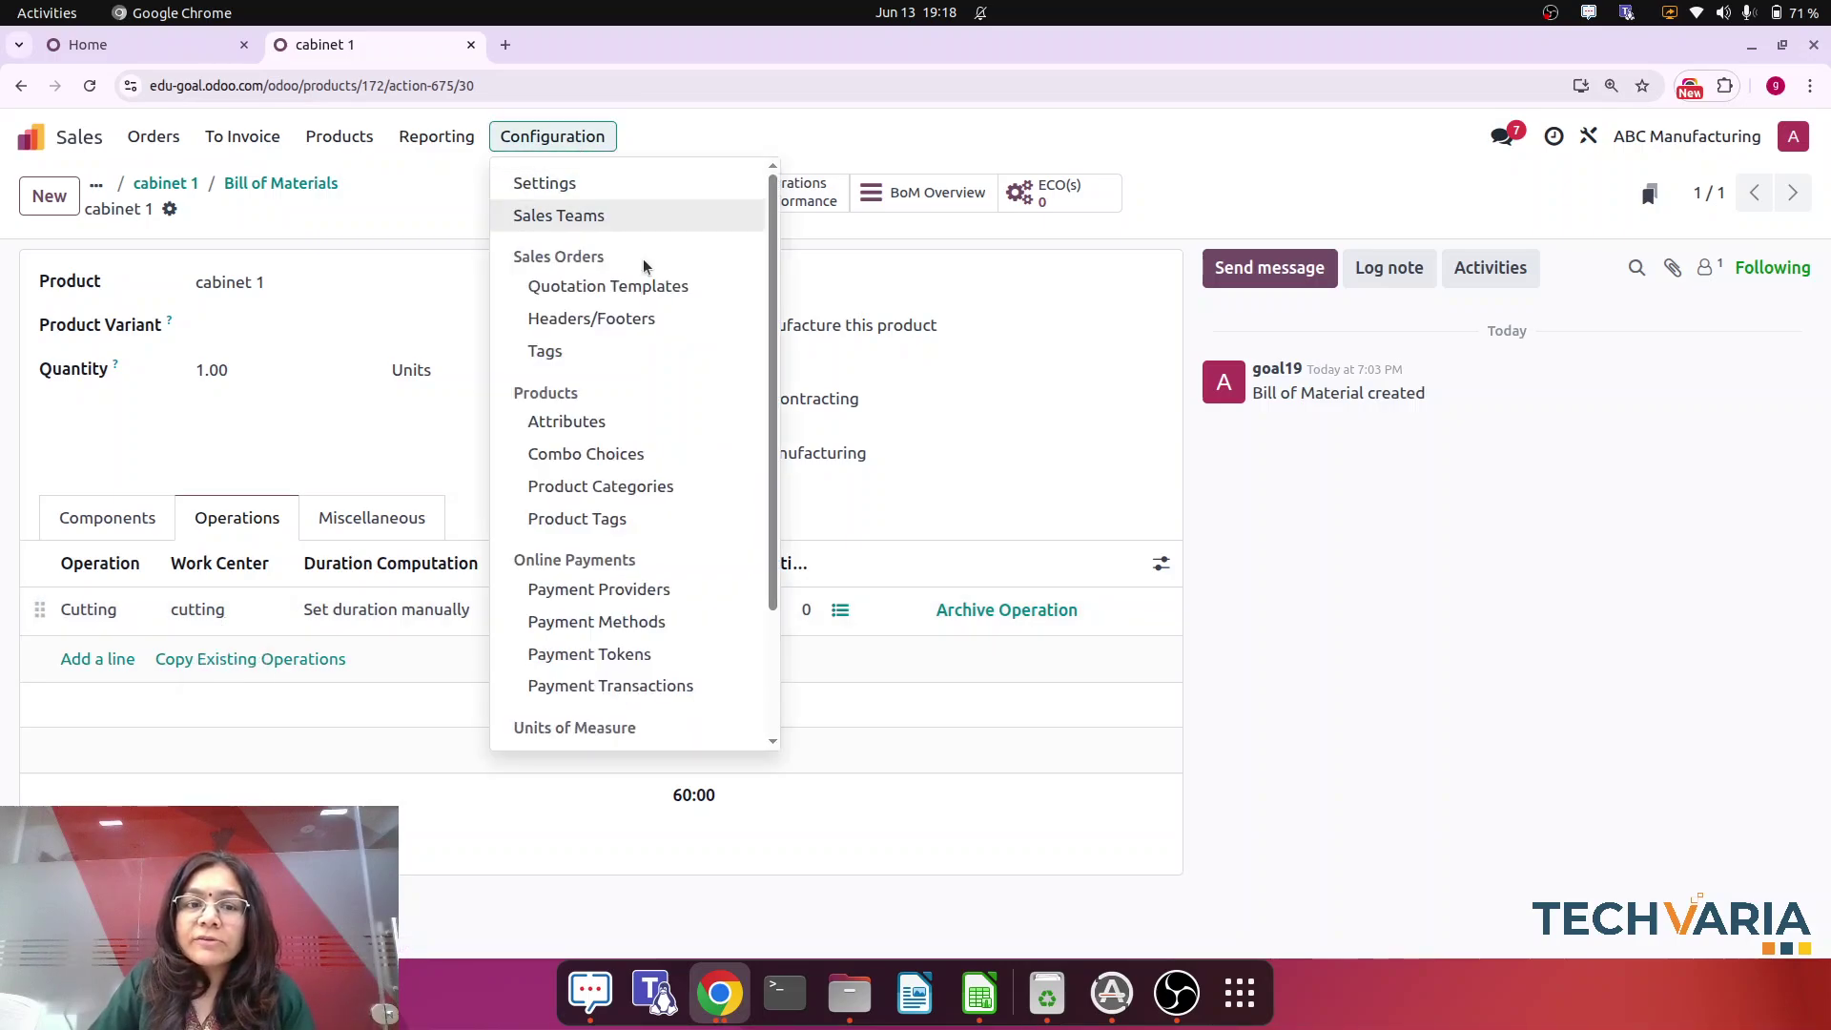
# - Open the cutting work center in Manufacturing to review its hourly costs and expense account
pyautogui.click(30, 143)
pyautogui.write('/work')
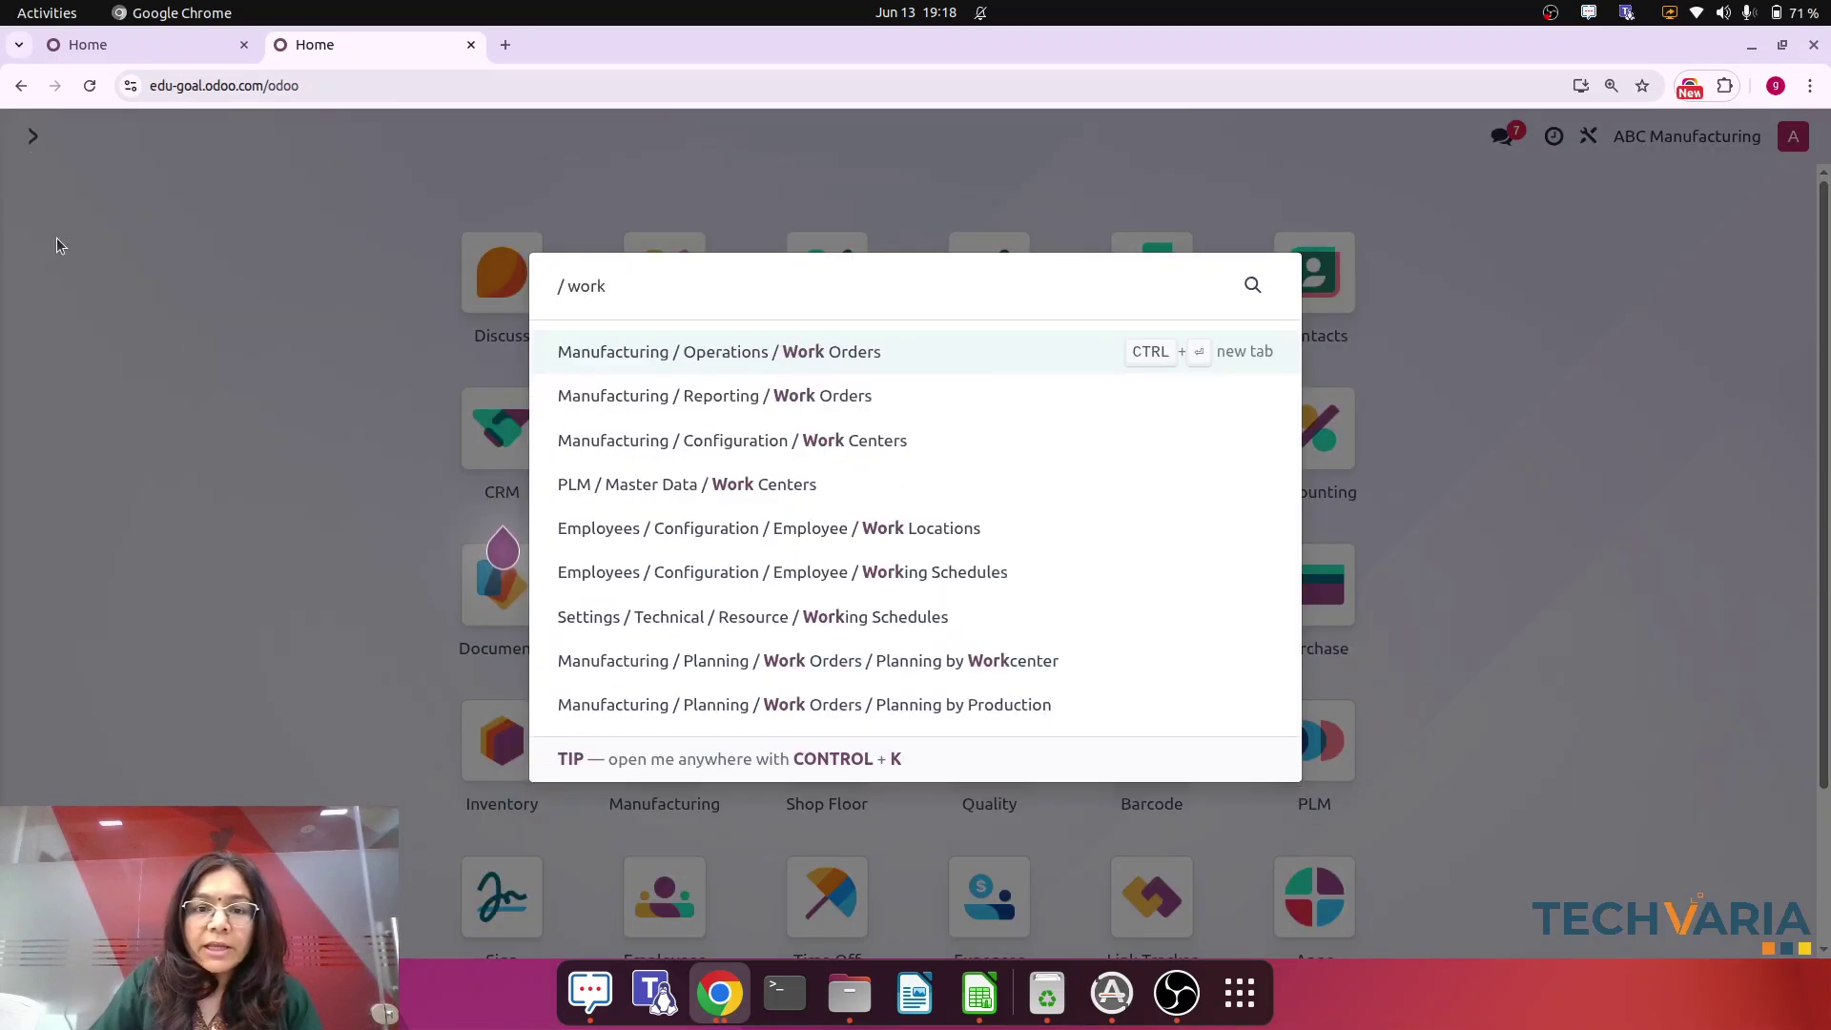
pyautogui.click(859, 439)
pyautogui.click(212, 302)
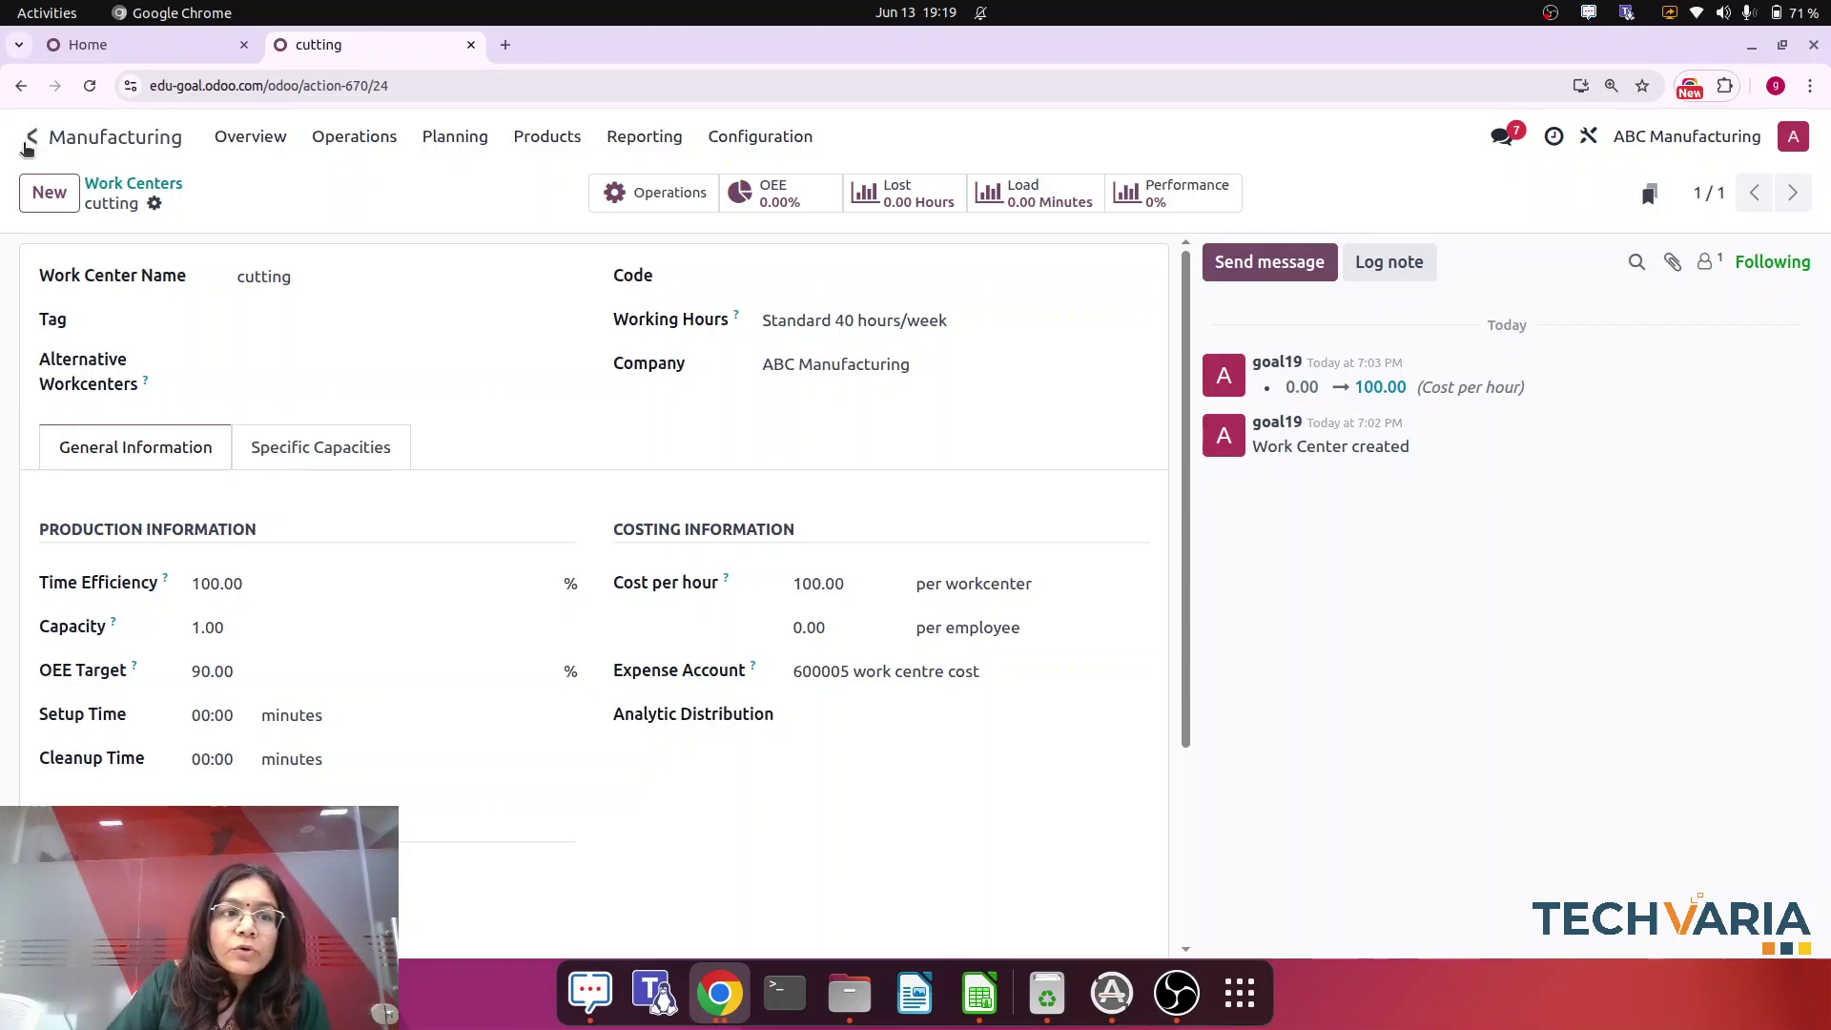
# - Open the employee's record in Employees and examine its status and manufacturing settings
pyautogui.click(28, 136)
pyautogui.write('r')
pyautogui.press('BackSpace')
pyautogui.write('emp')
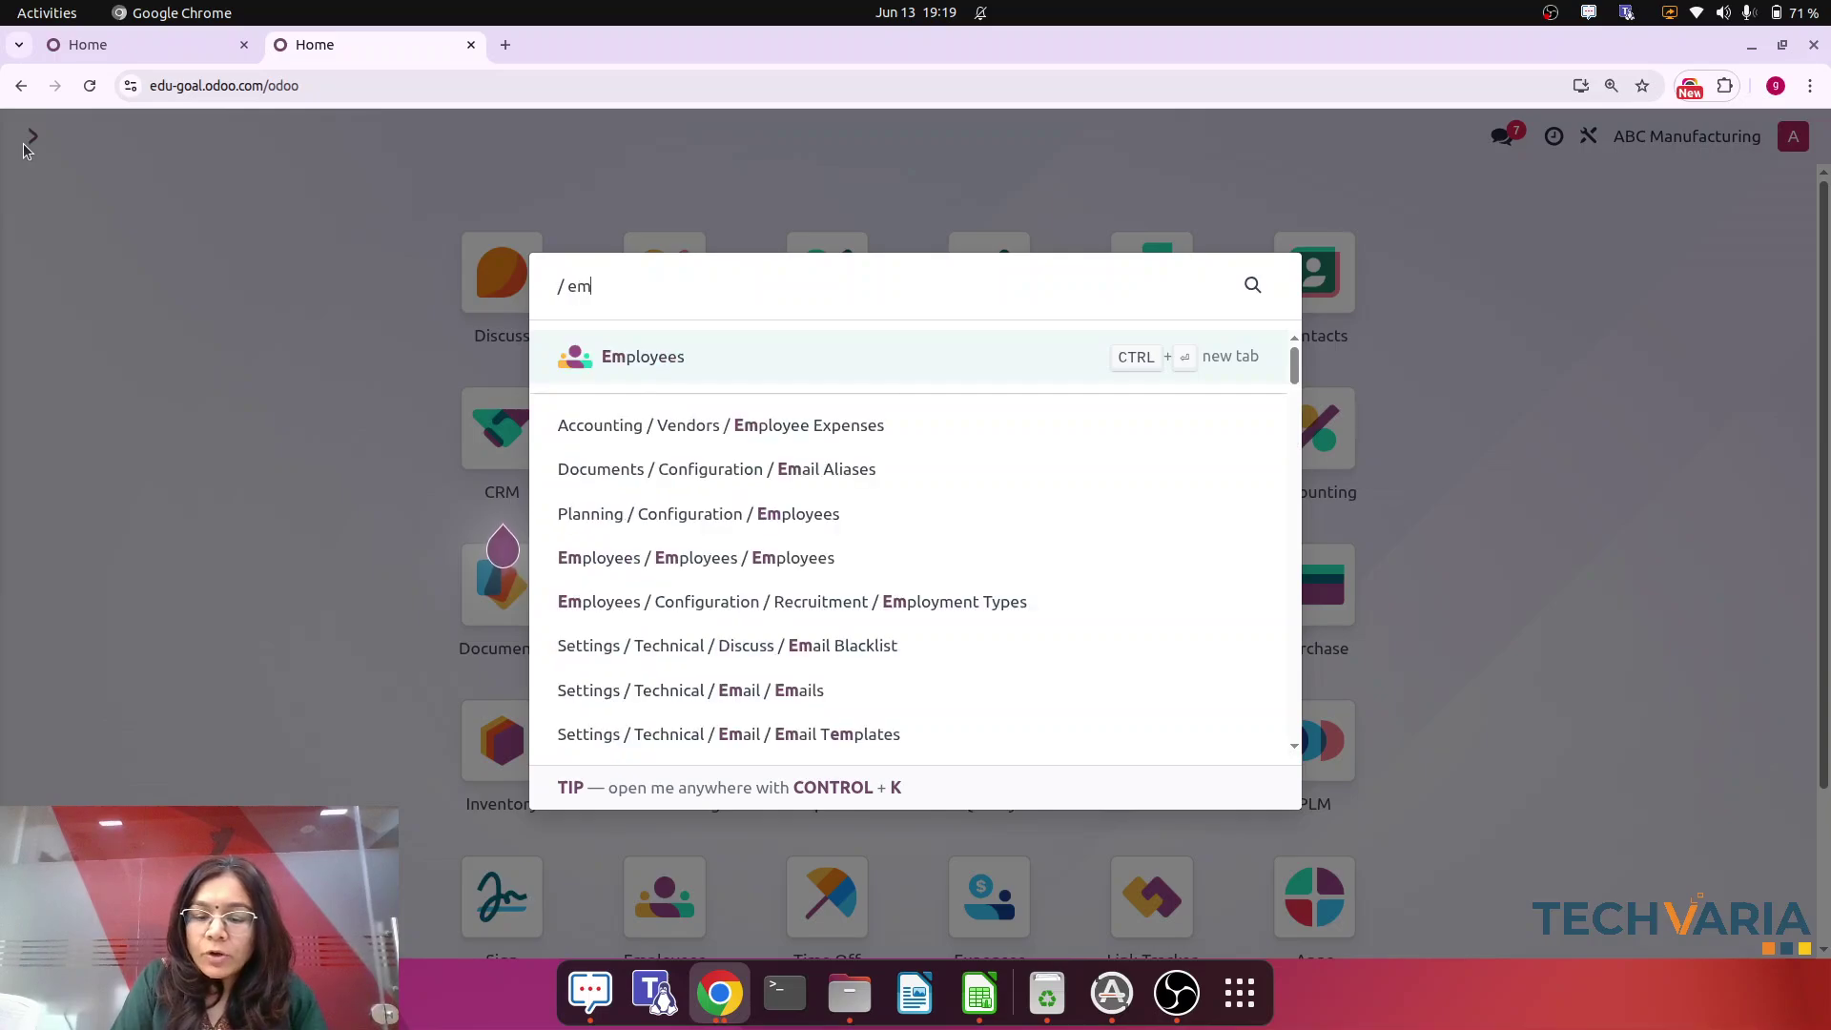
pyautogui.click(655, 361)
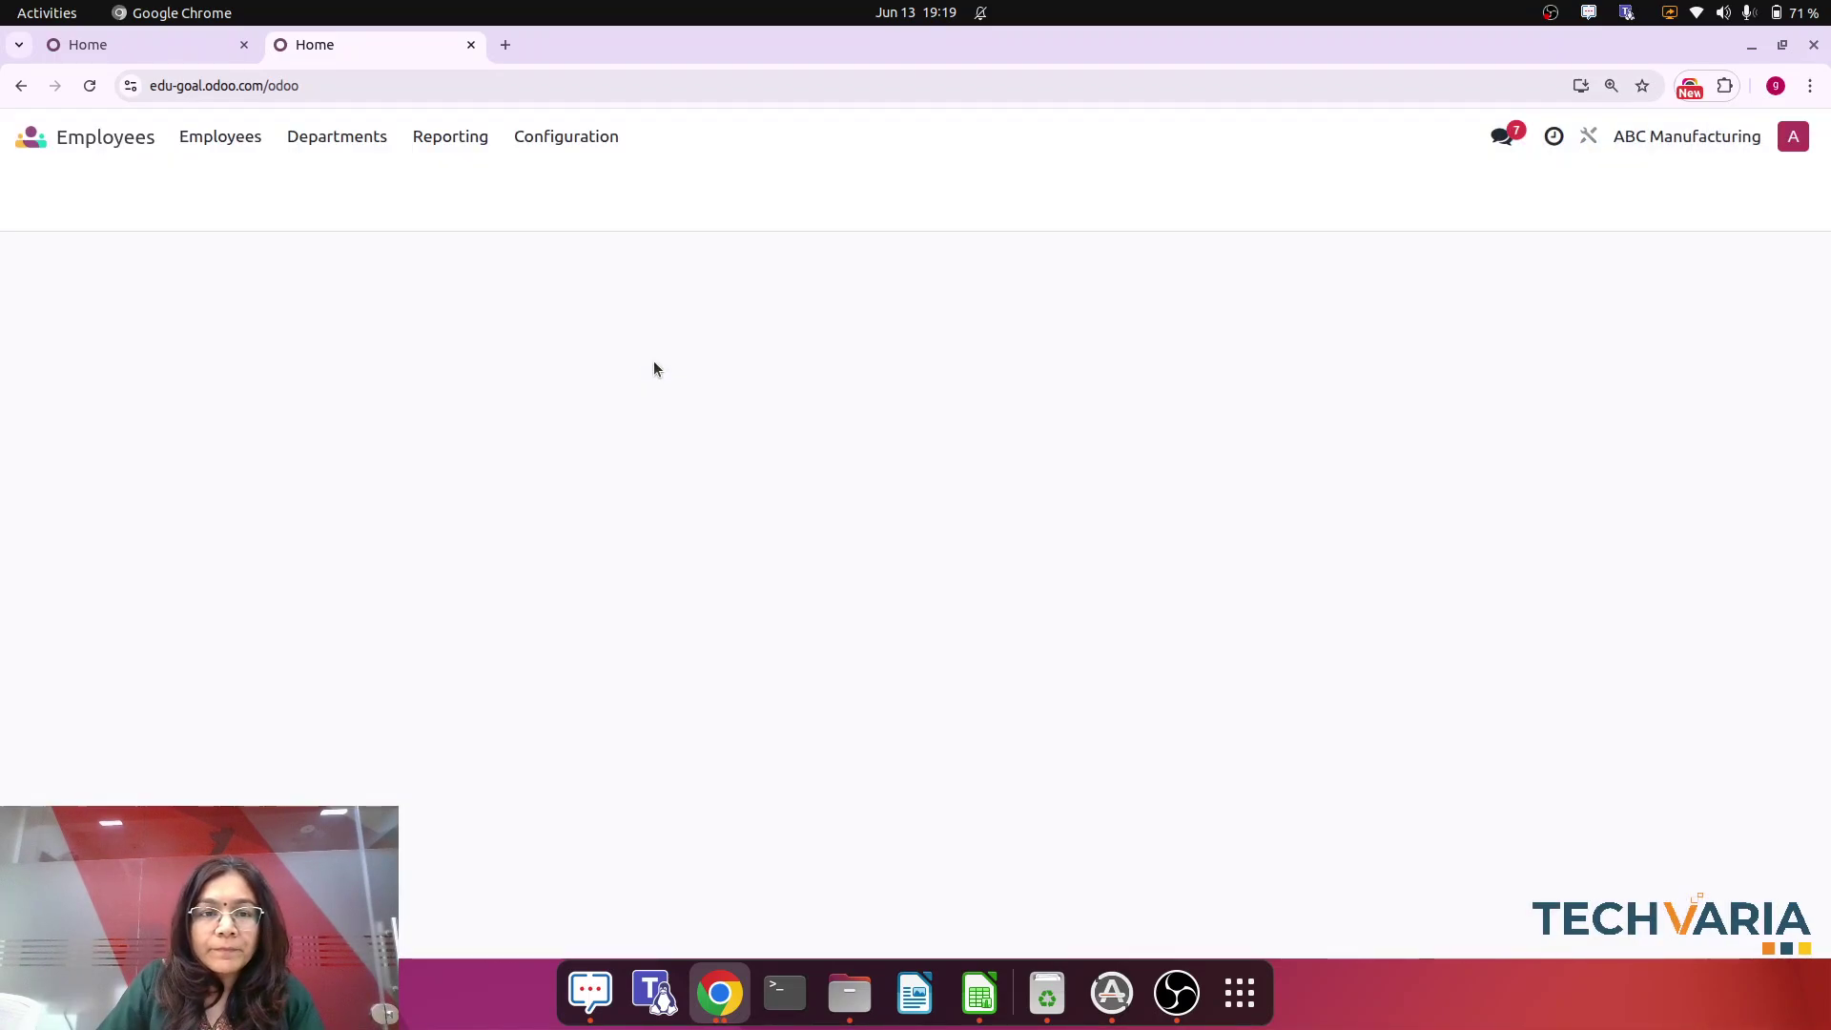
pyautogui.click(456, 344)
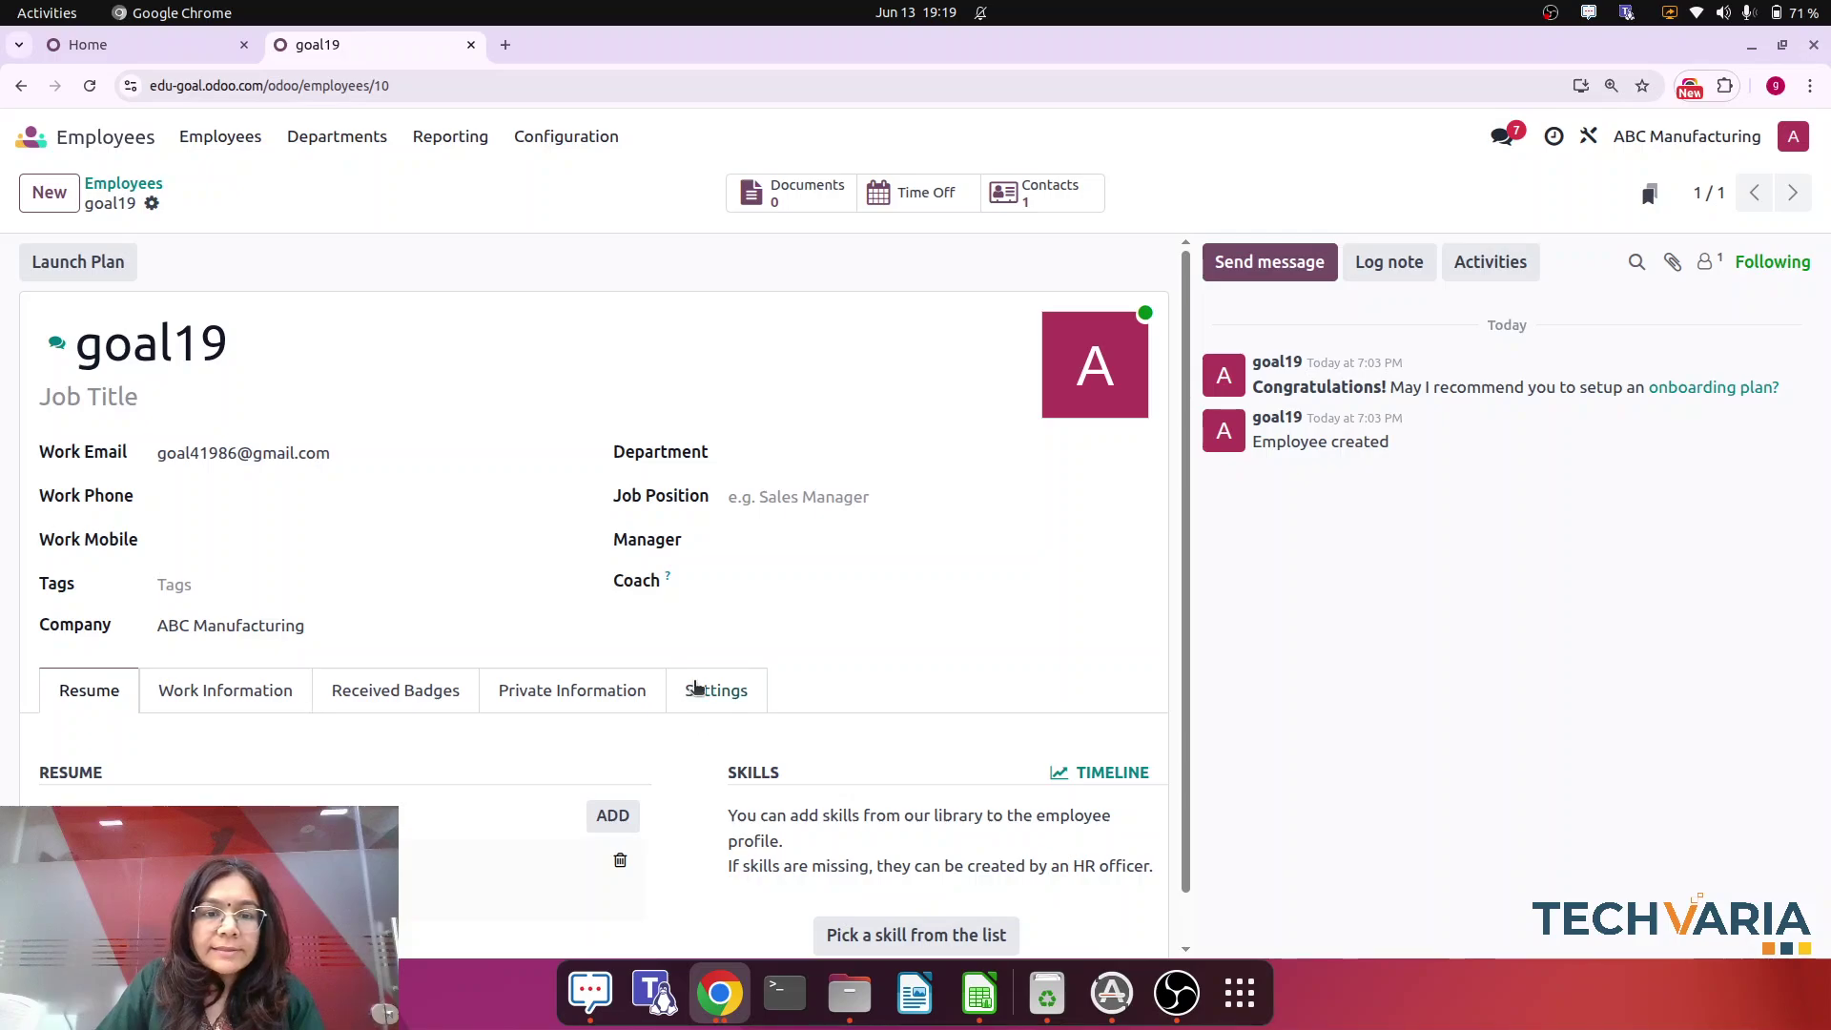
pyautogui.click(710, 687)
pyautogui.scroll(-2, 710, 687)
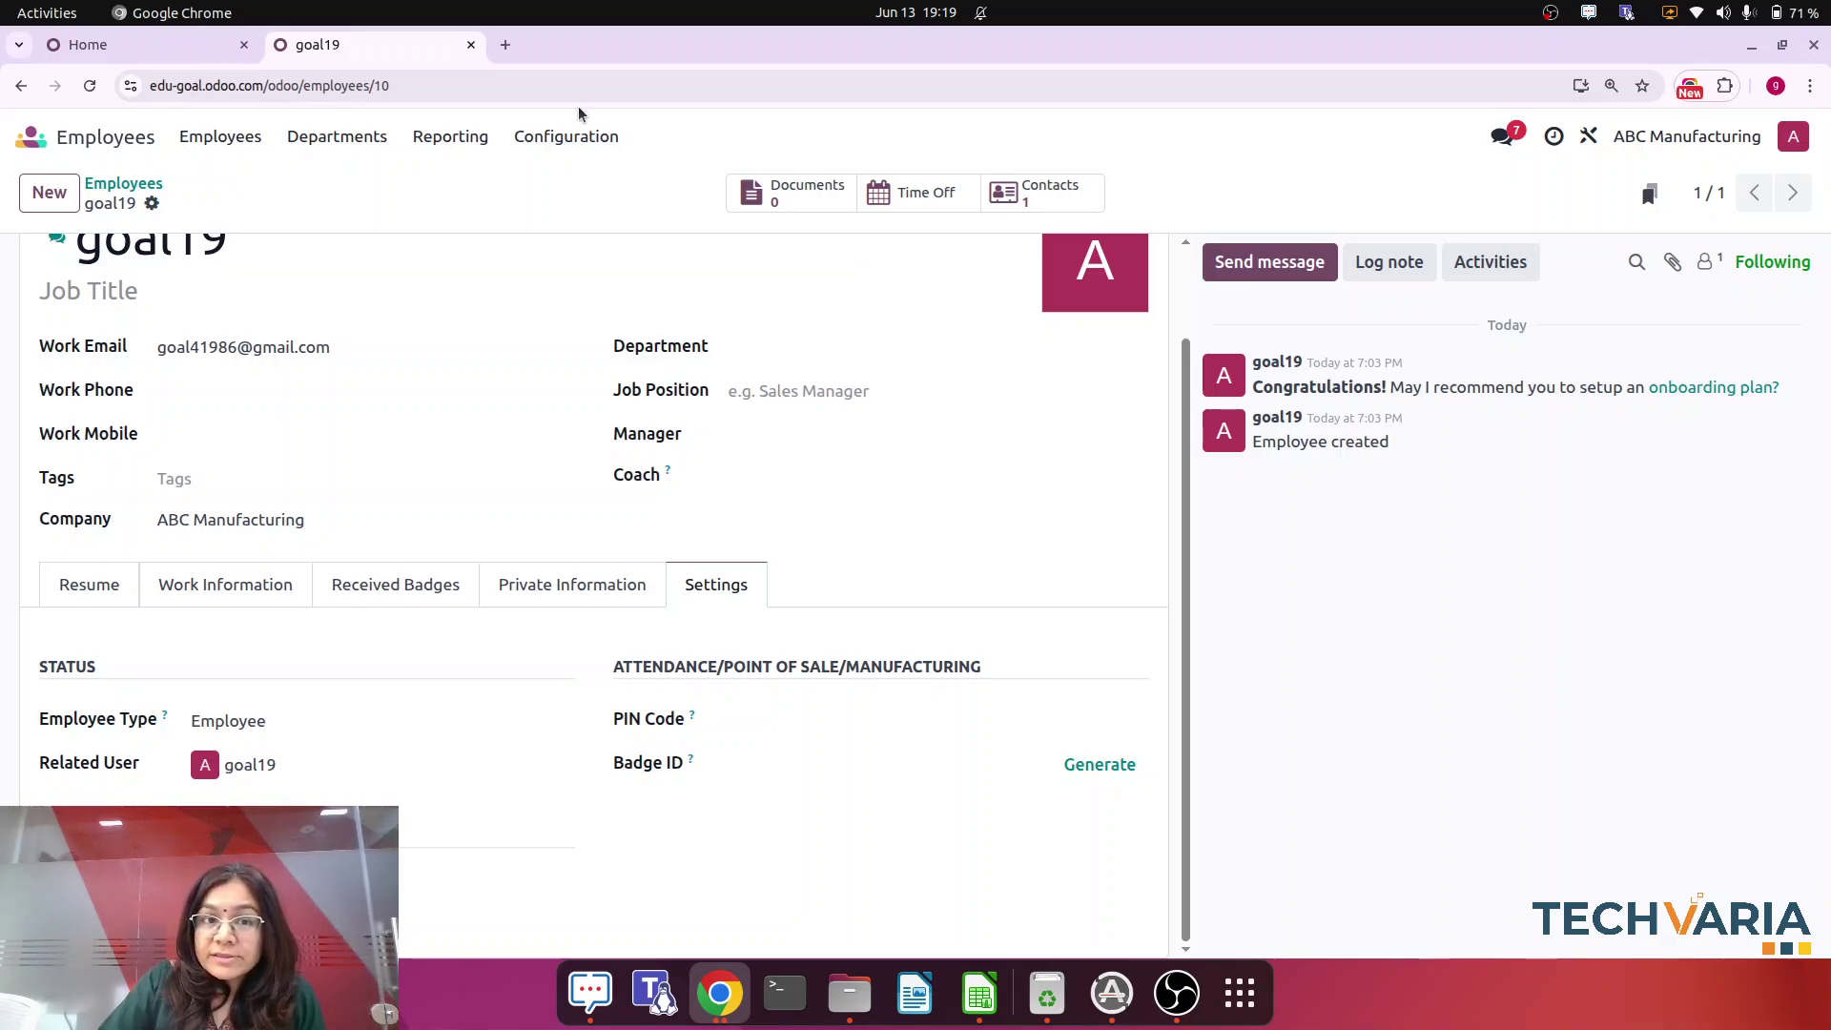
pyautogui.click(573, 137)
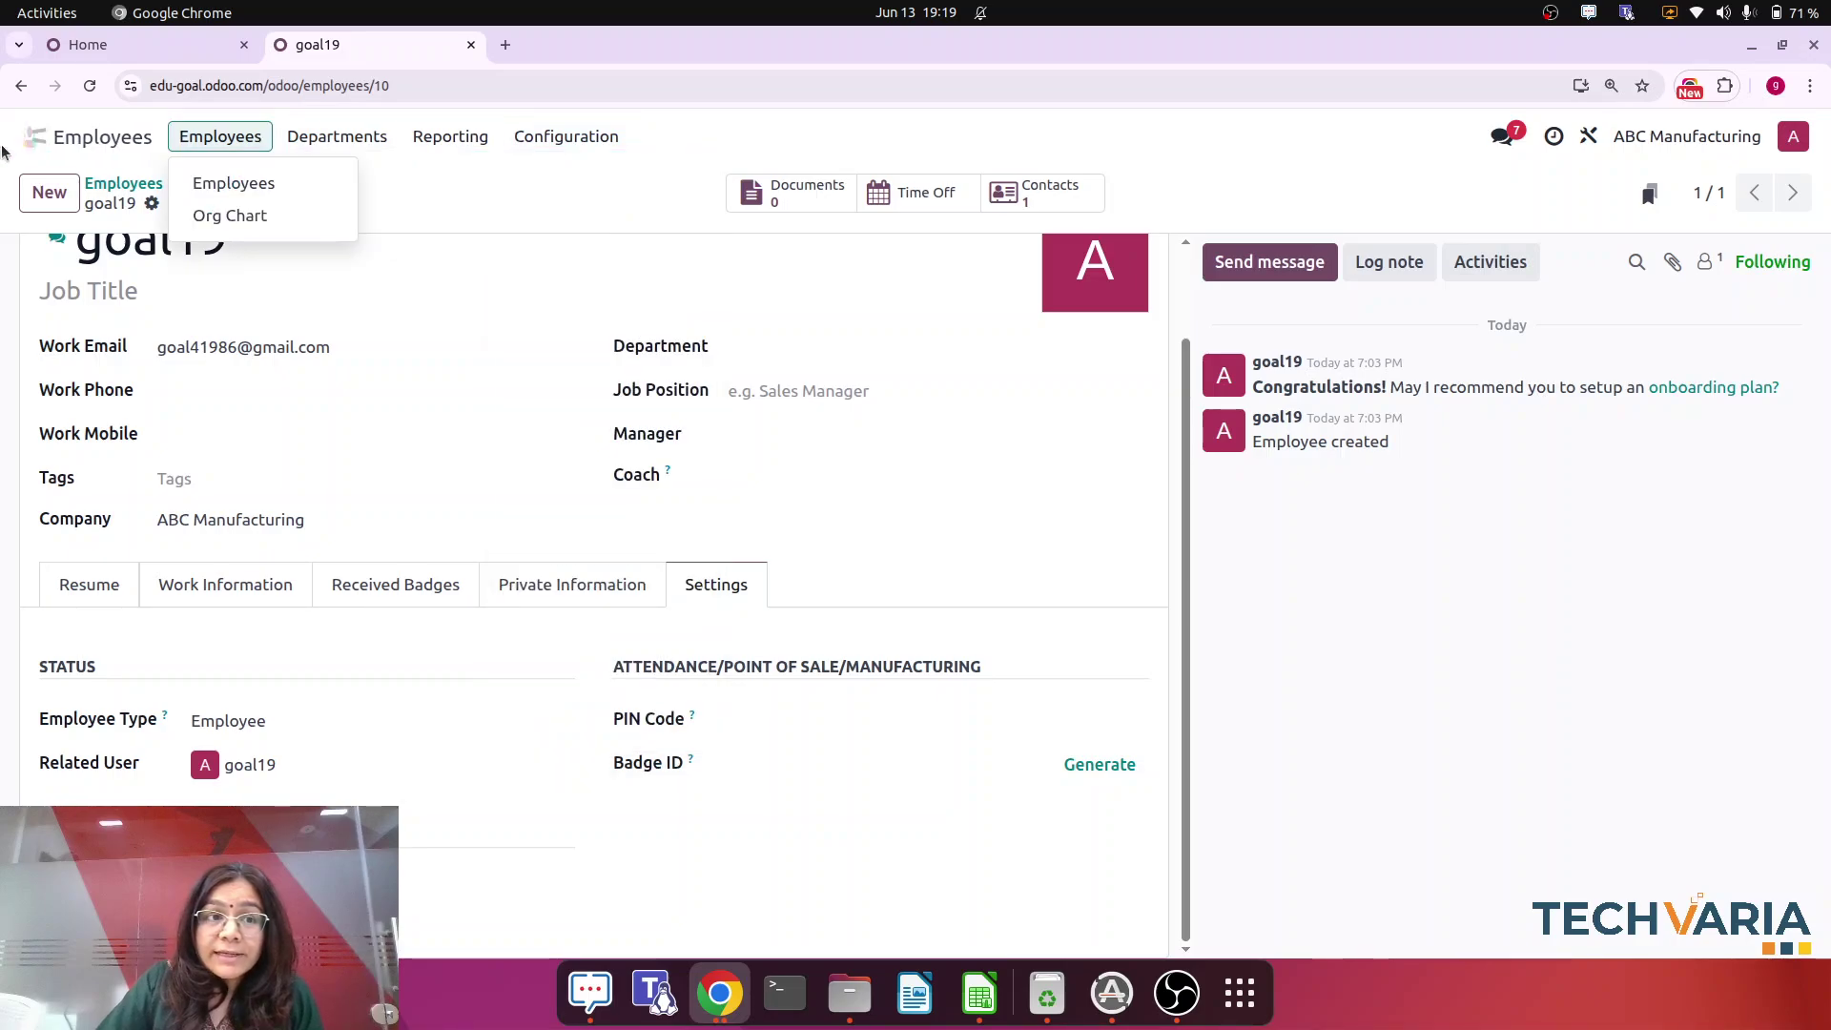
# - Return to the Manufacturing work centers and reopen the cutting work center to check its costing information
pyautogui.click(34, 138)
pyautogui.write('work')
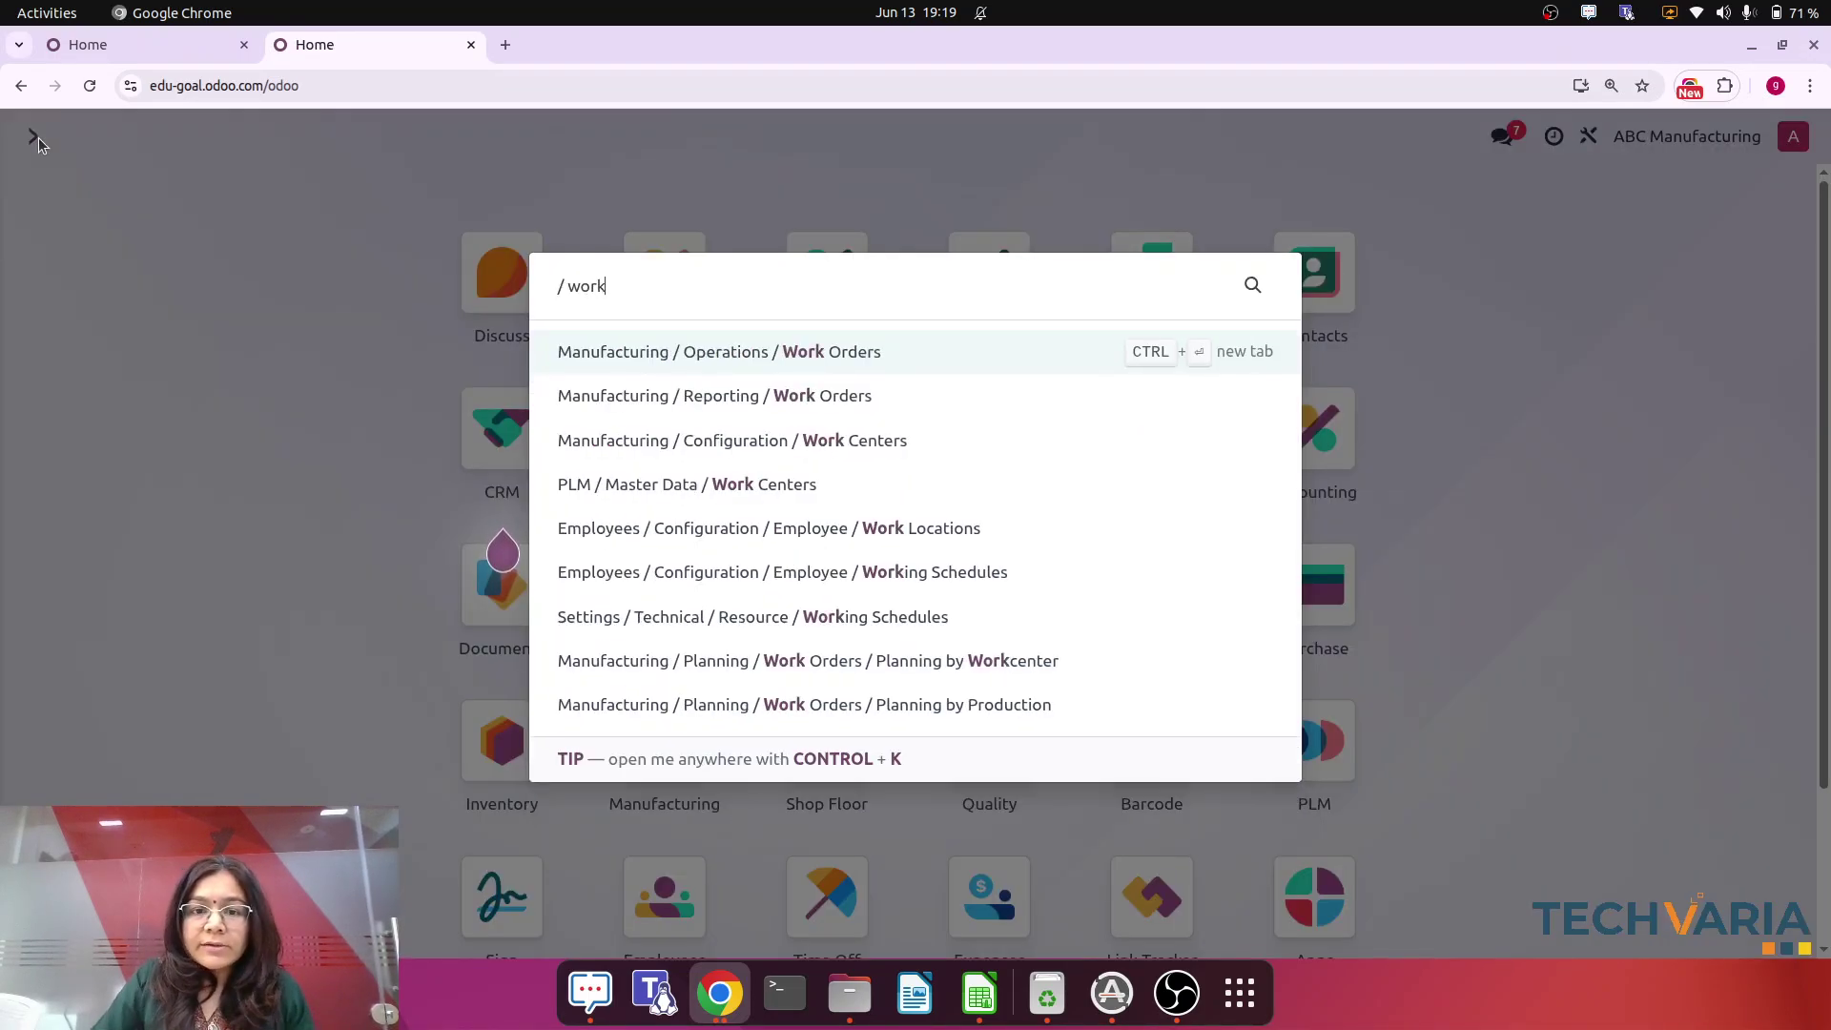
pyautogui.click(849, 441)
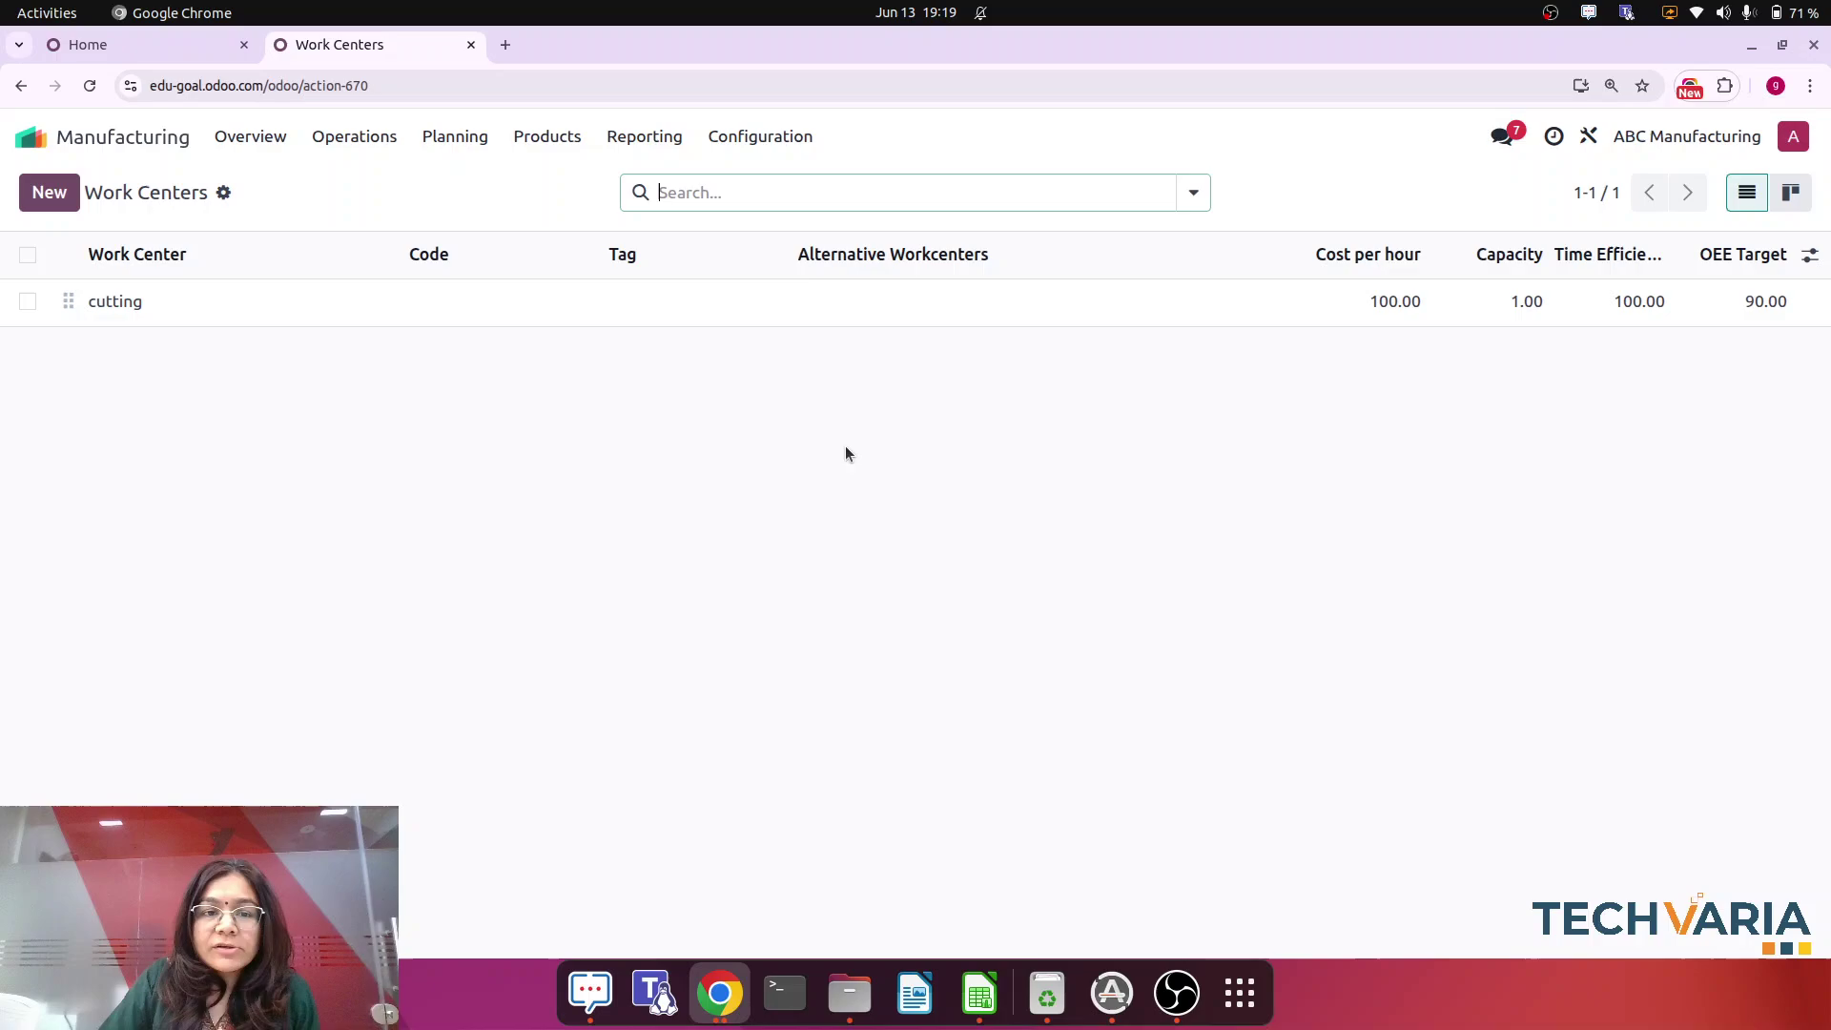
pyautogui.click(271, 297)
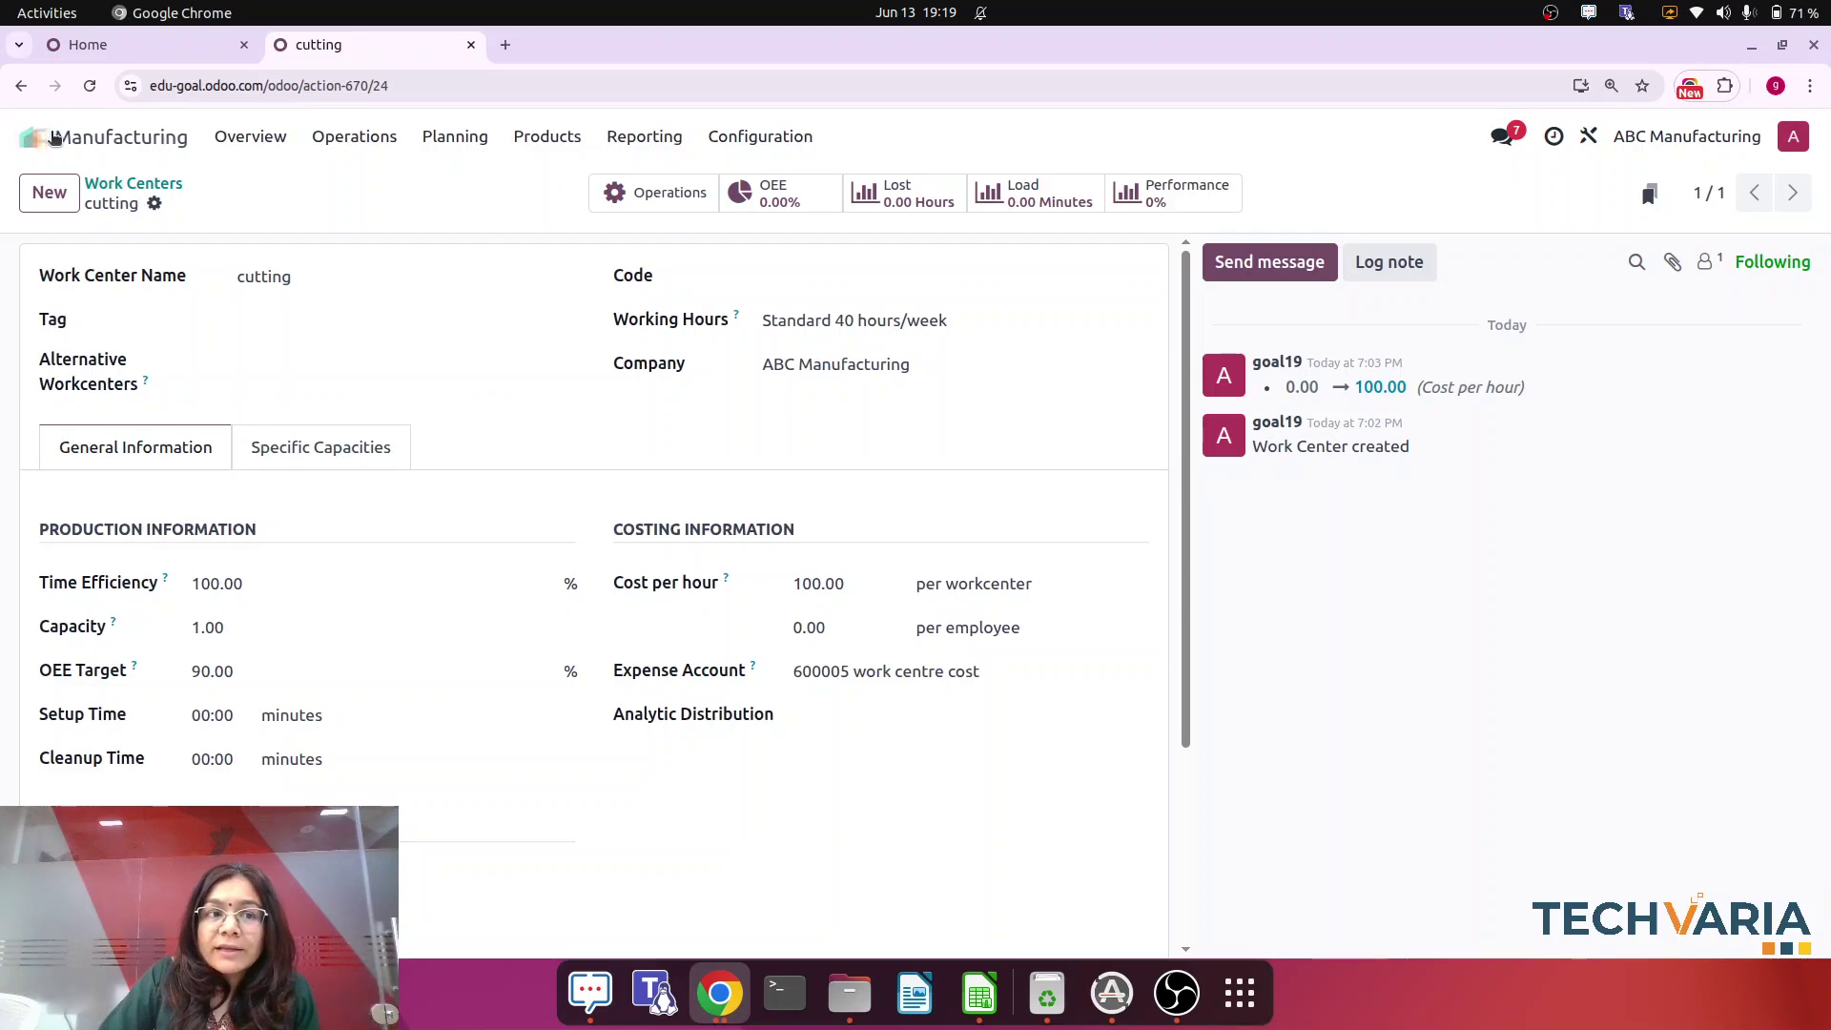
# - Open the AVCO product category and review its costing method, inventory valuation and stock accounts
pyautogui.click(50, 135)
pyautogui.write('prod')
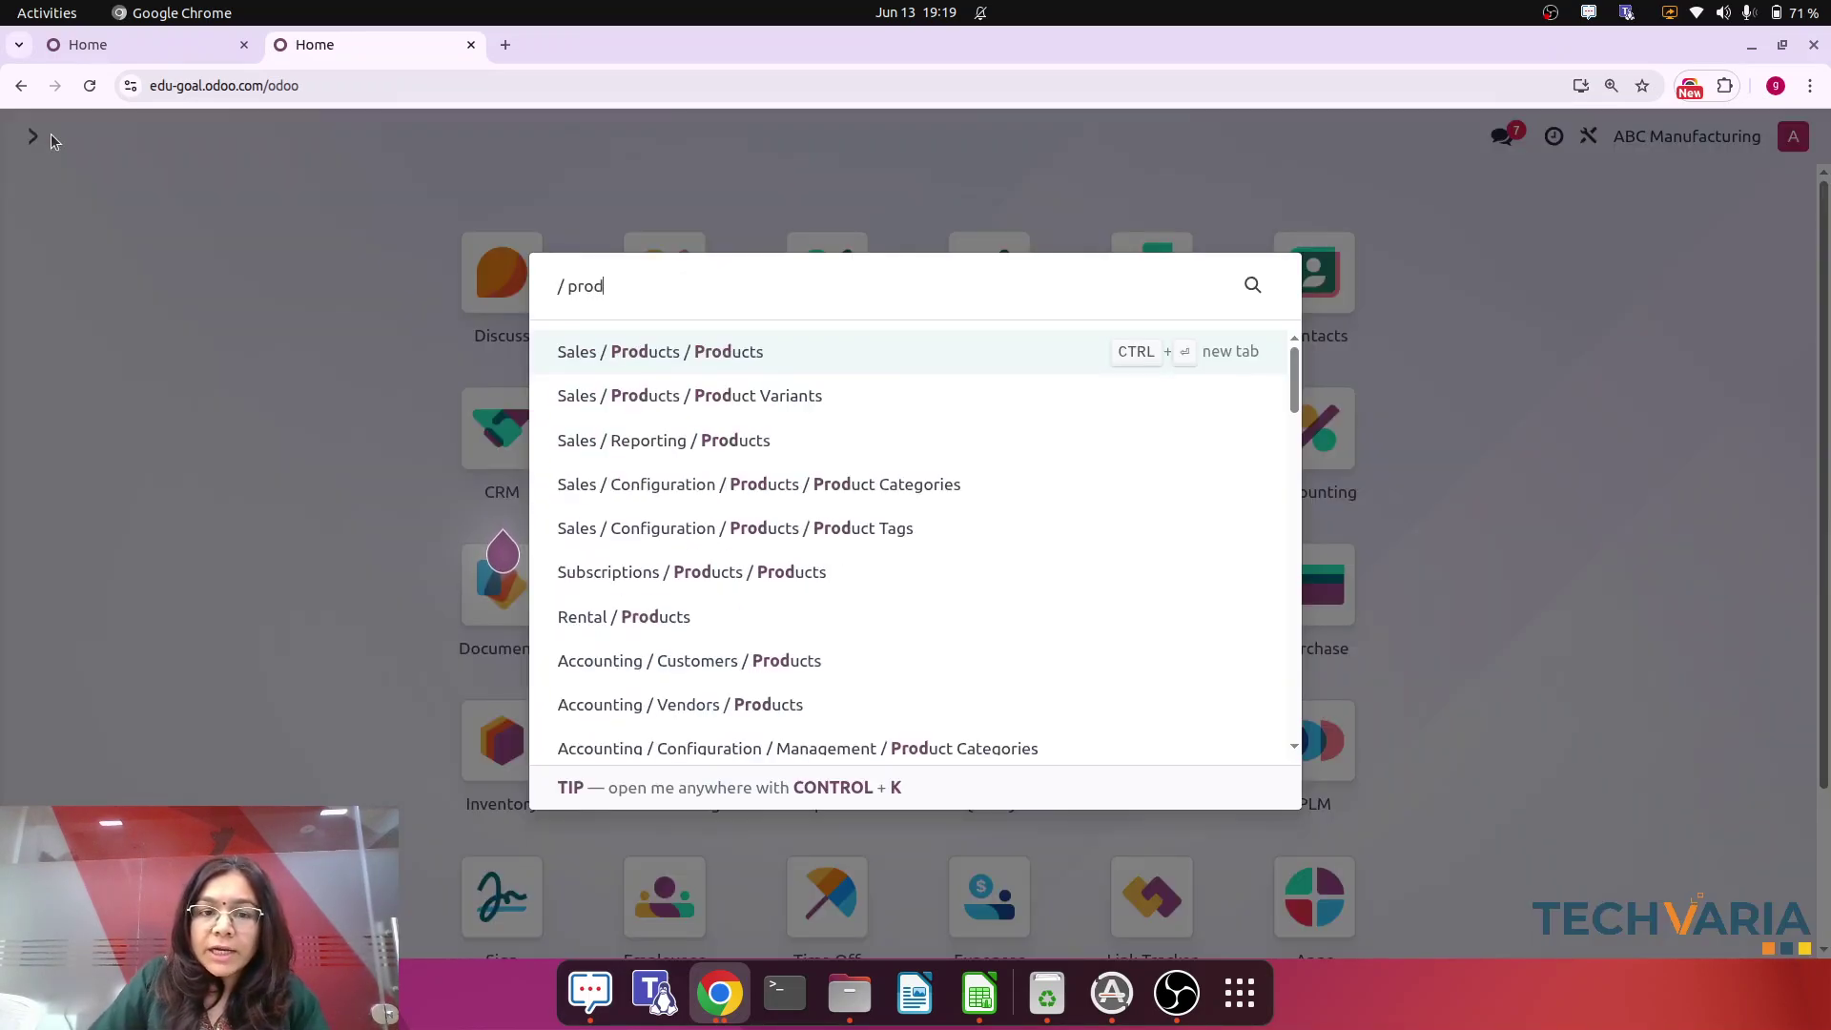
pyautogui.click(919, 488)
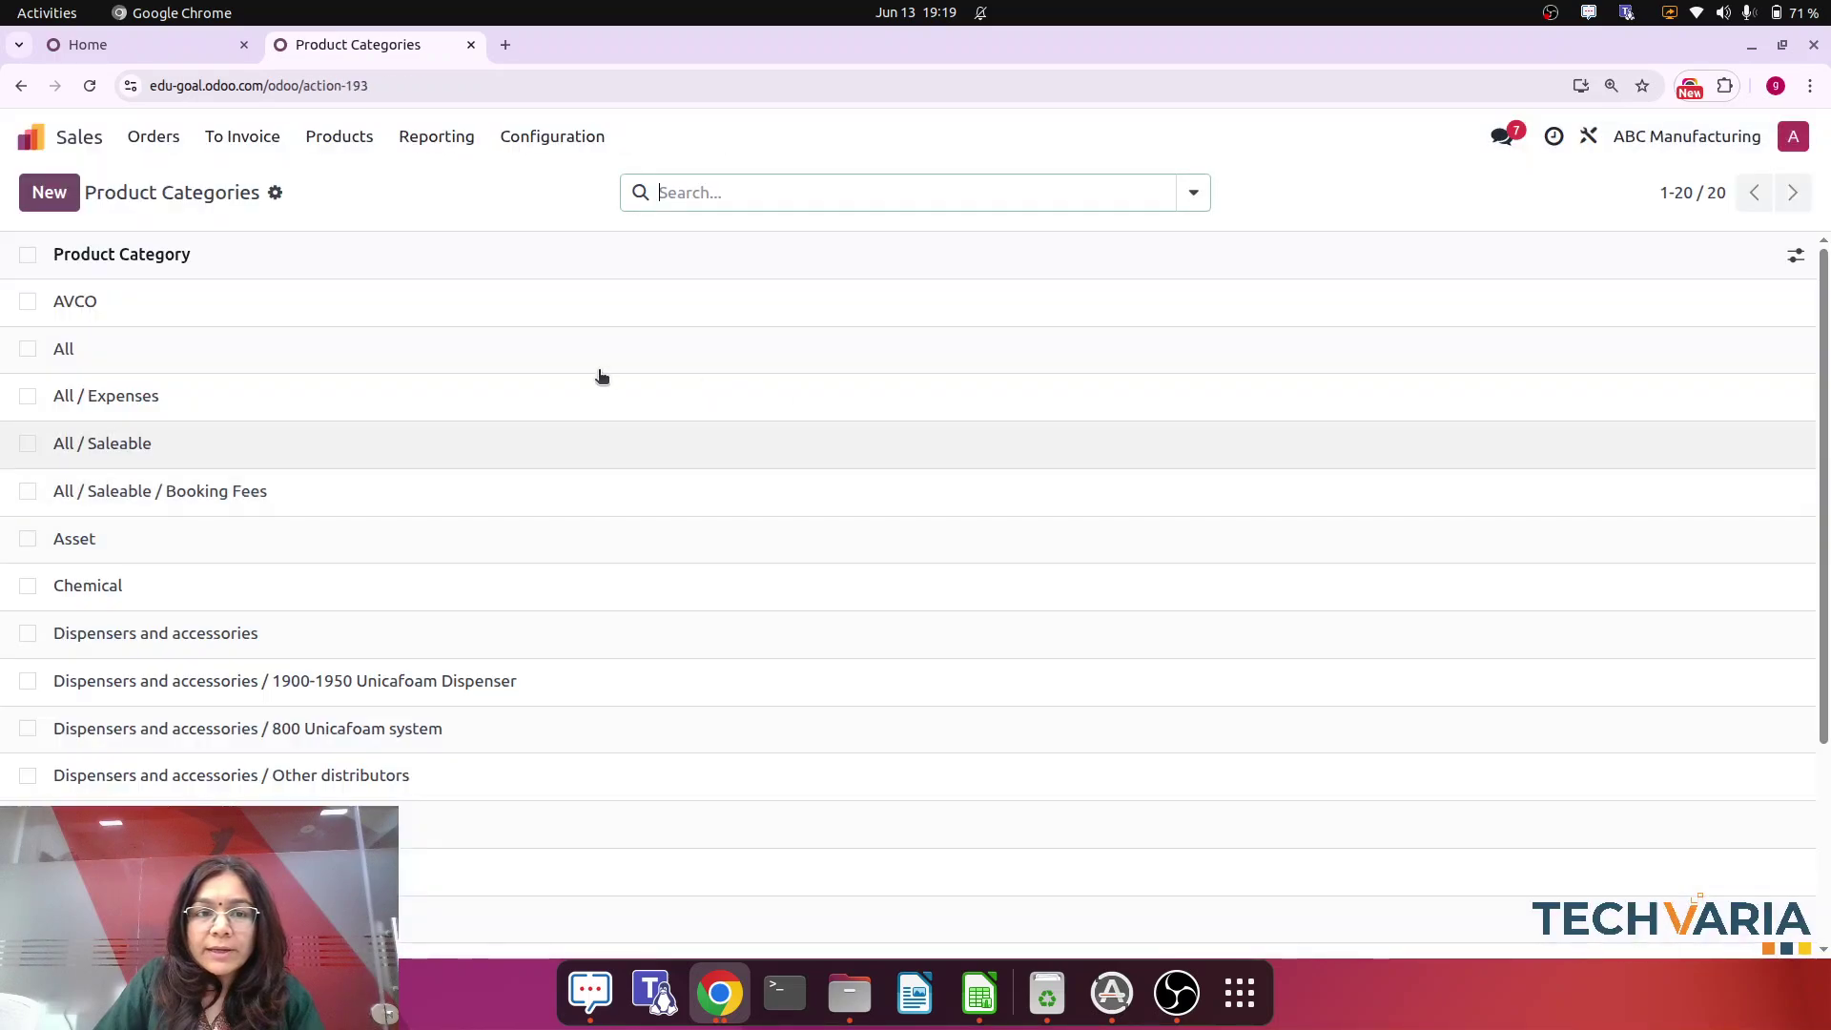
pyautogui.click(161, 322)
pyautogui.scroll(-3, 953, 736)
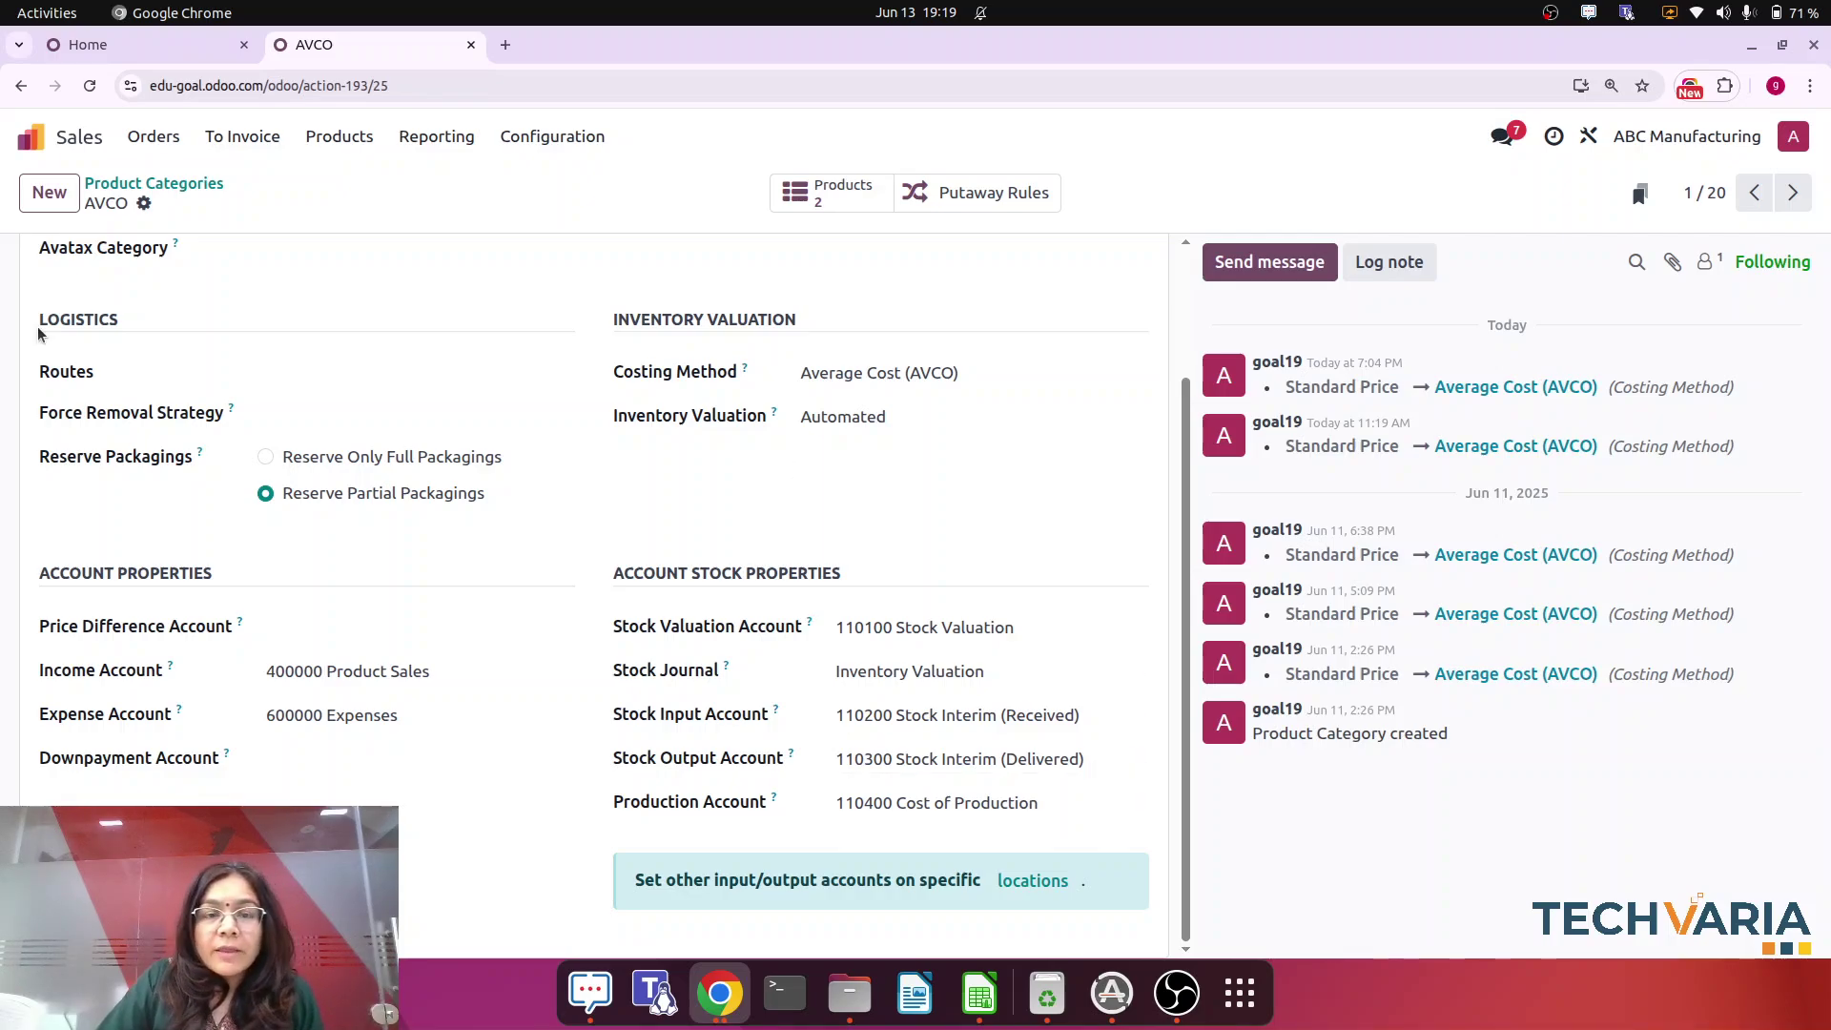
# - Duplicate the AVCO category's browser tab and create a request for quotation for Vendor1 in Purchase there
pyautogui.rightClick(370, 52)
pyautogui.click(496, 238)
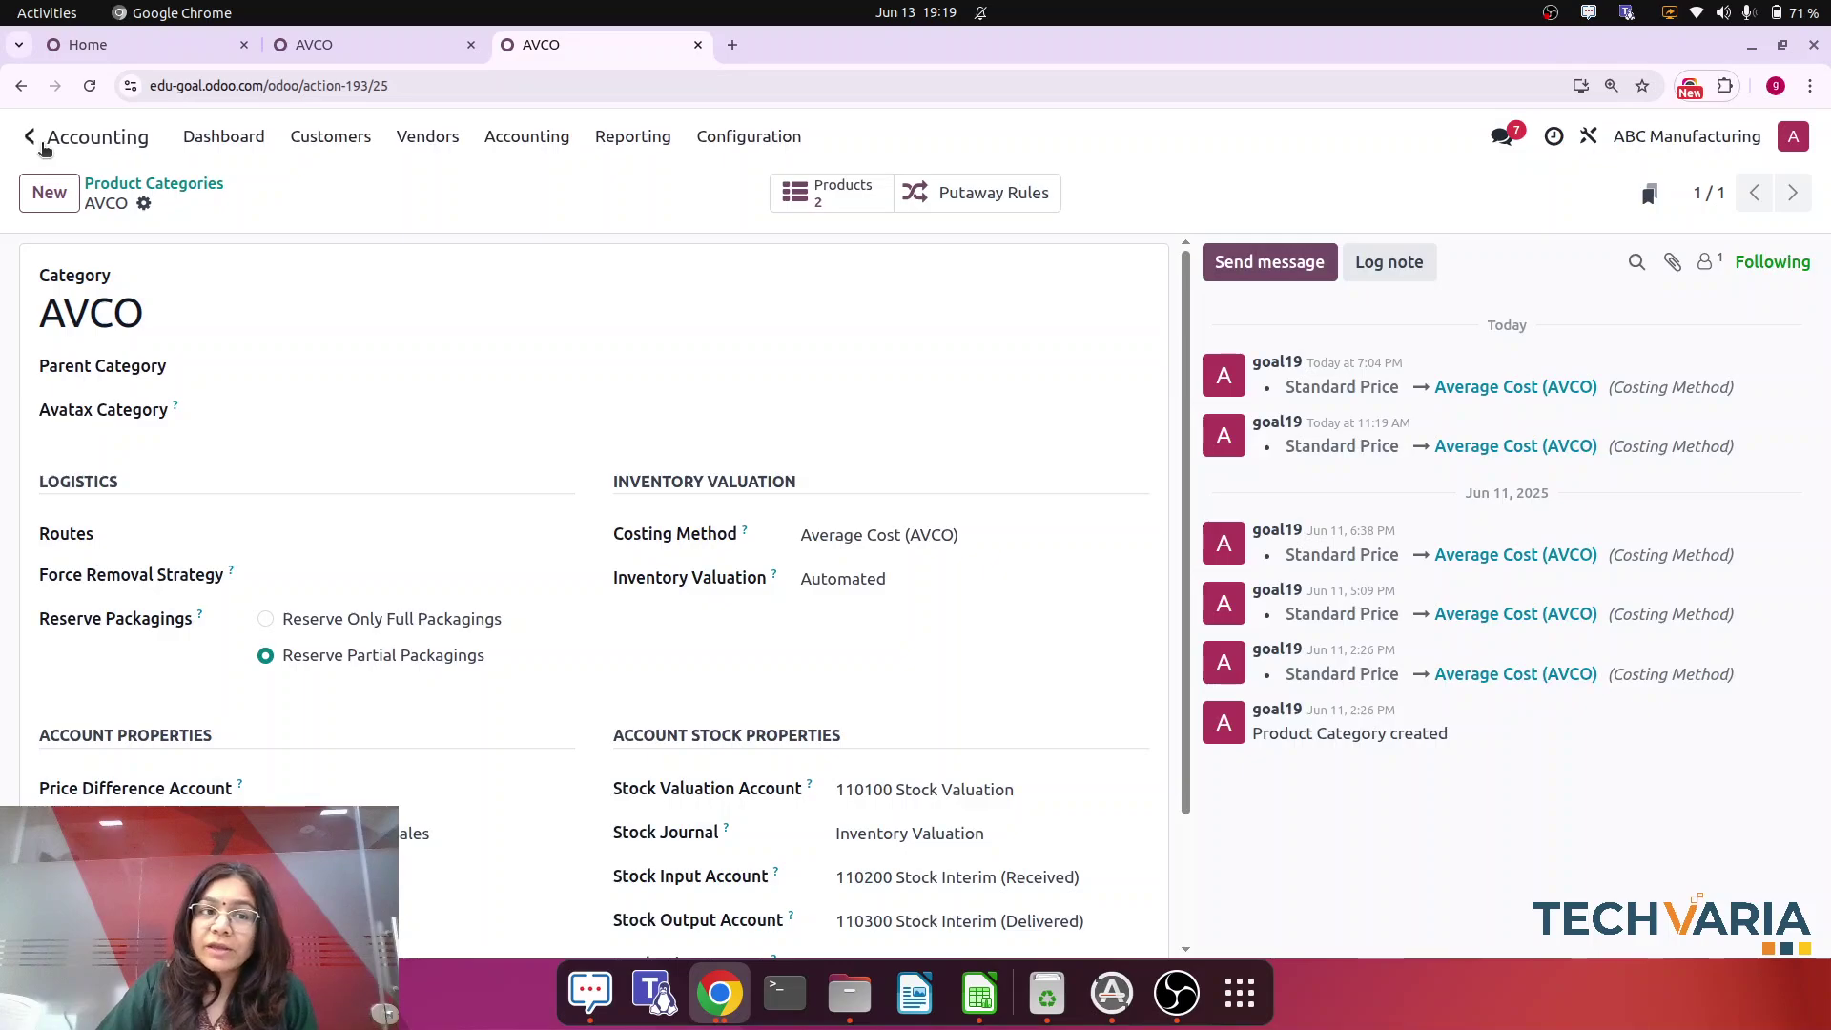
pyautogui.click(42, 143)
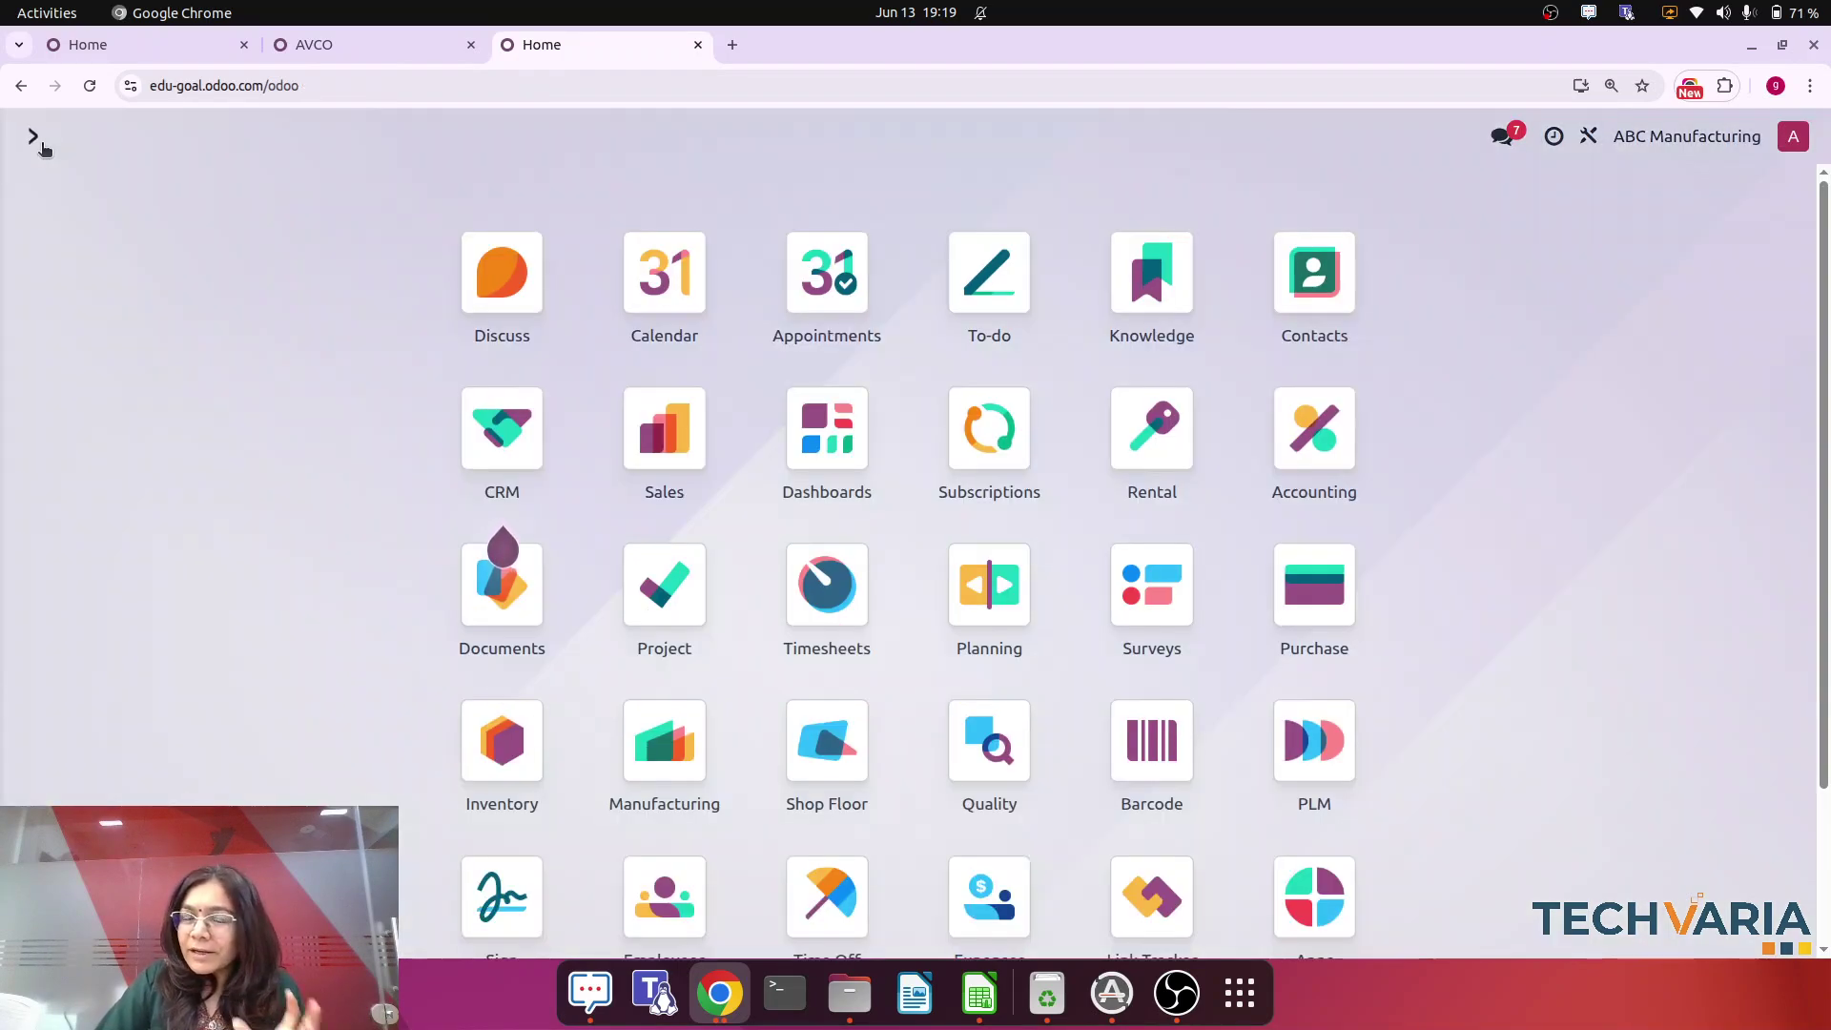
pyautogui.write('urc')
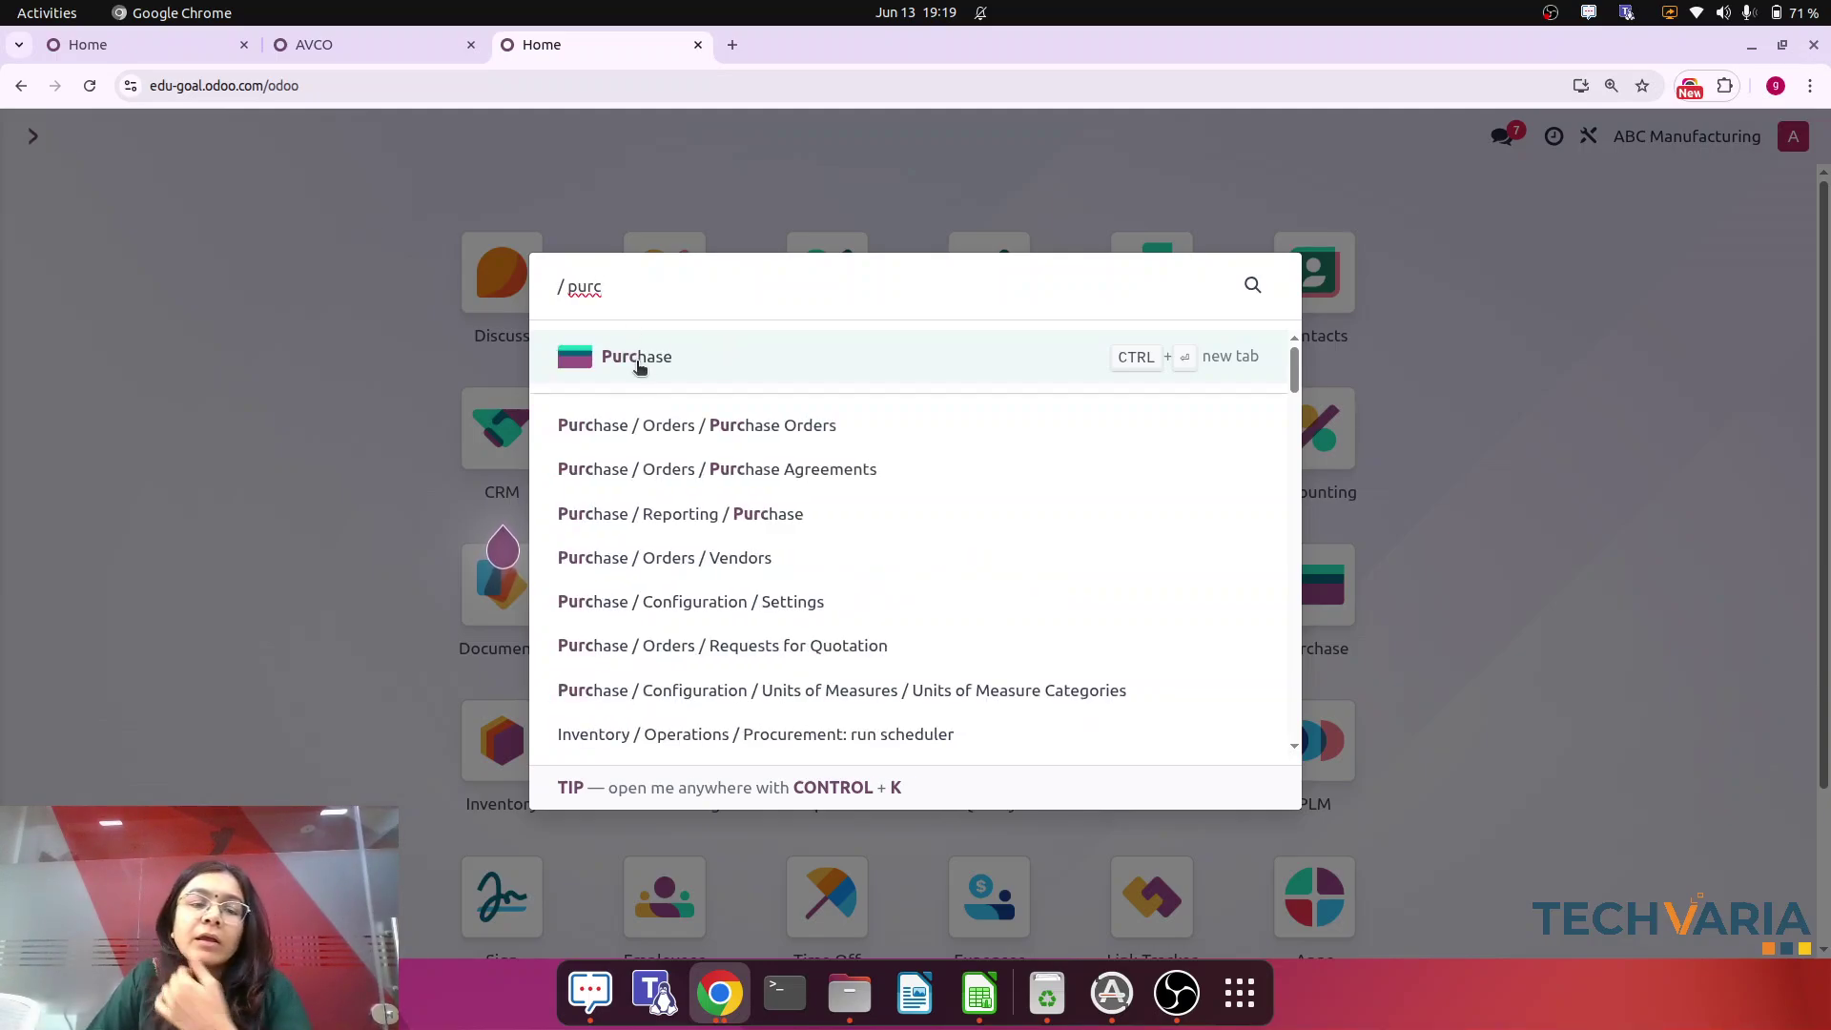
pyautogui.click(638, 363)
pyautogui.click(50, 193)
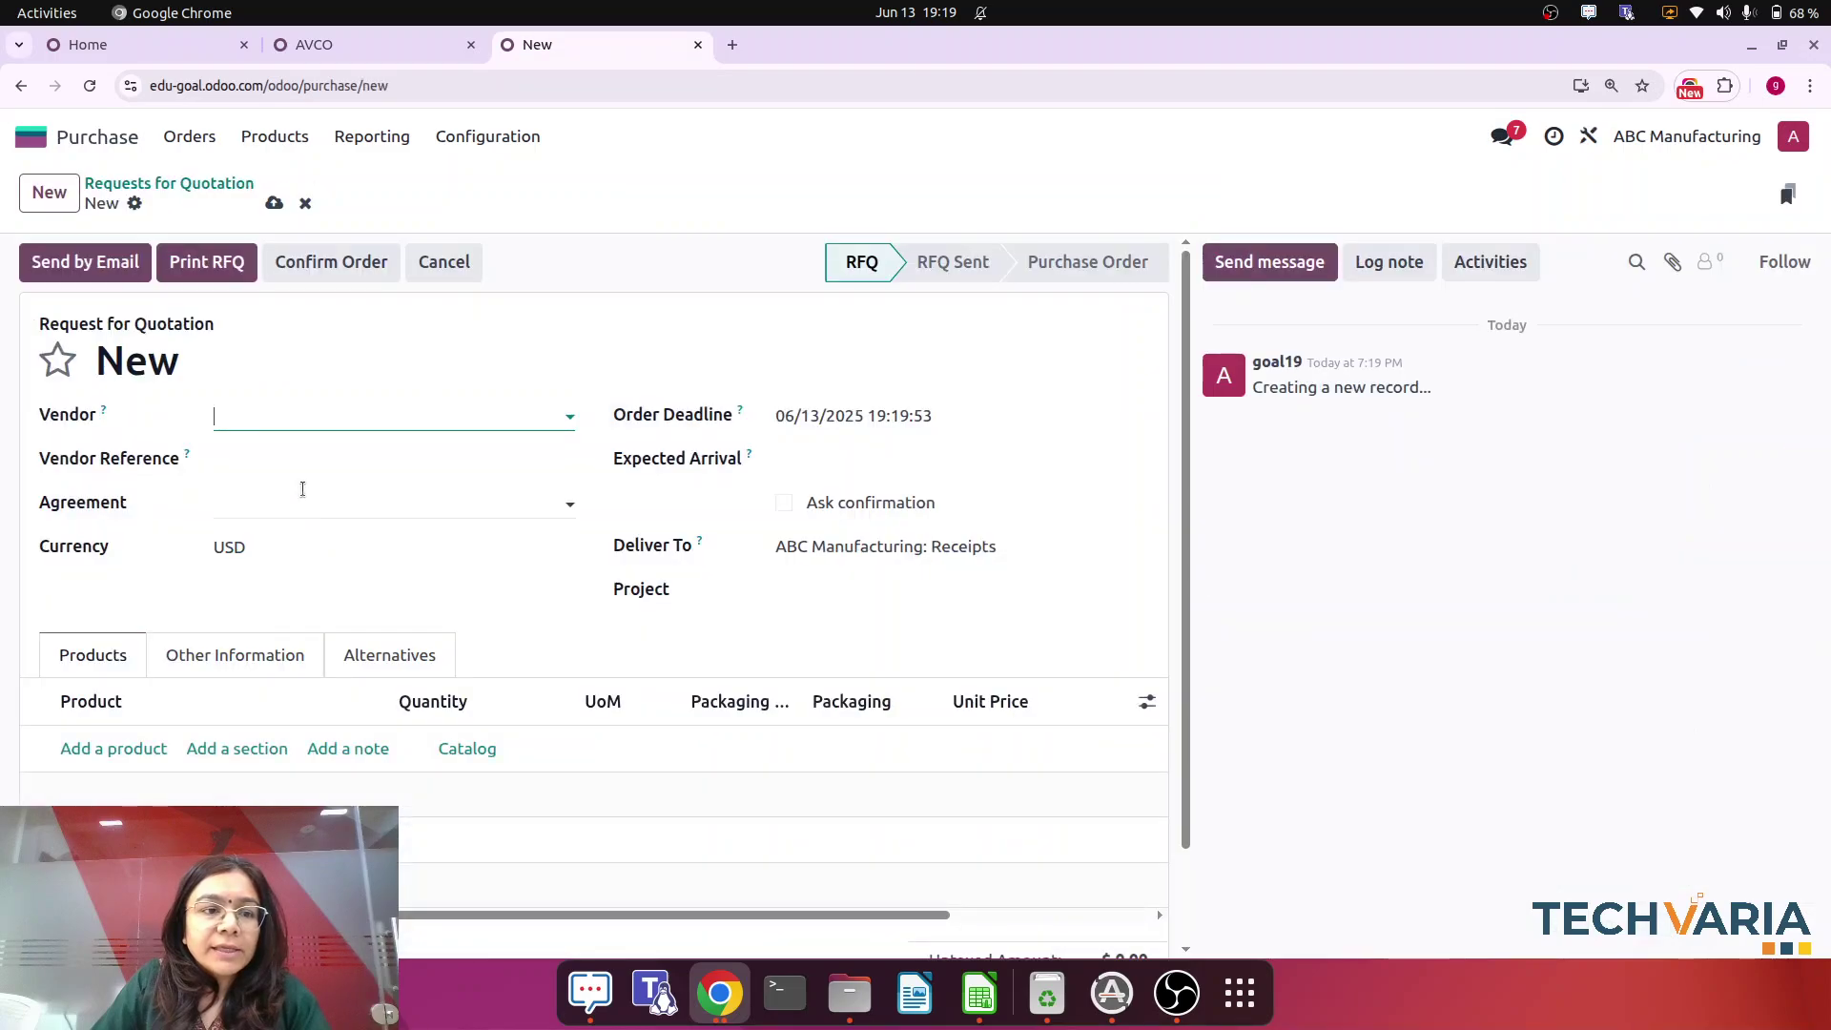
pyautogui.click(290, 416)
pyautogui.click(286, 463)
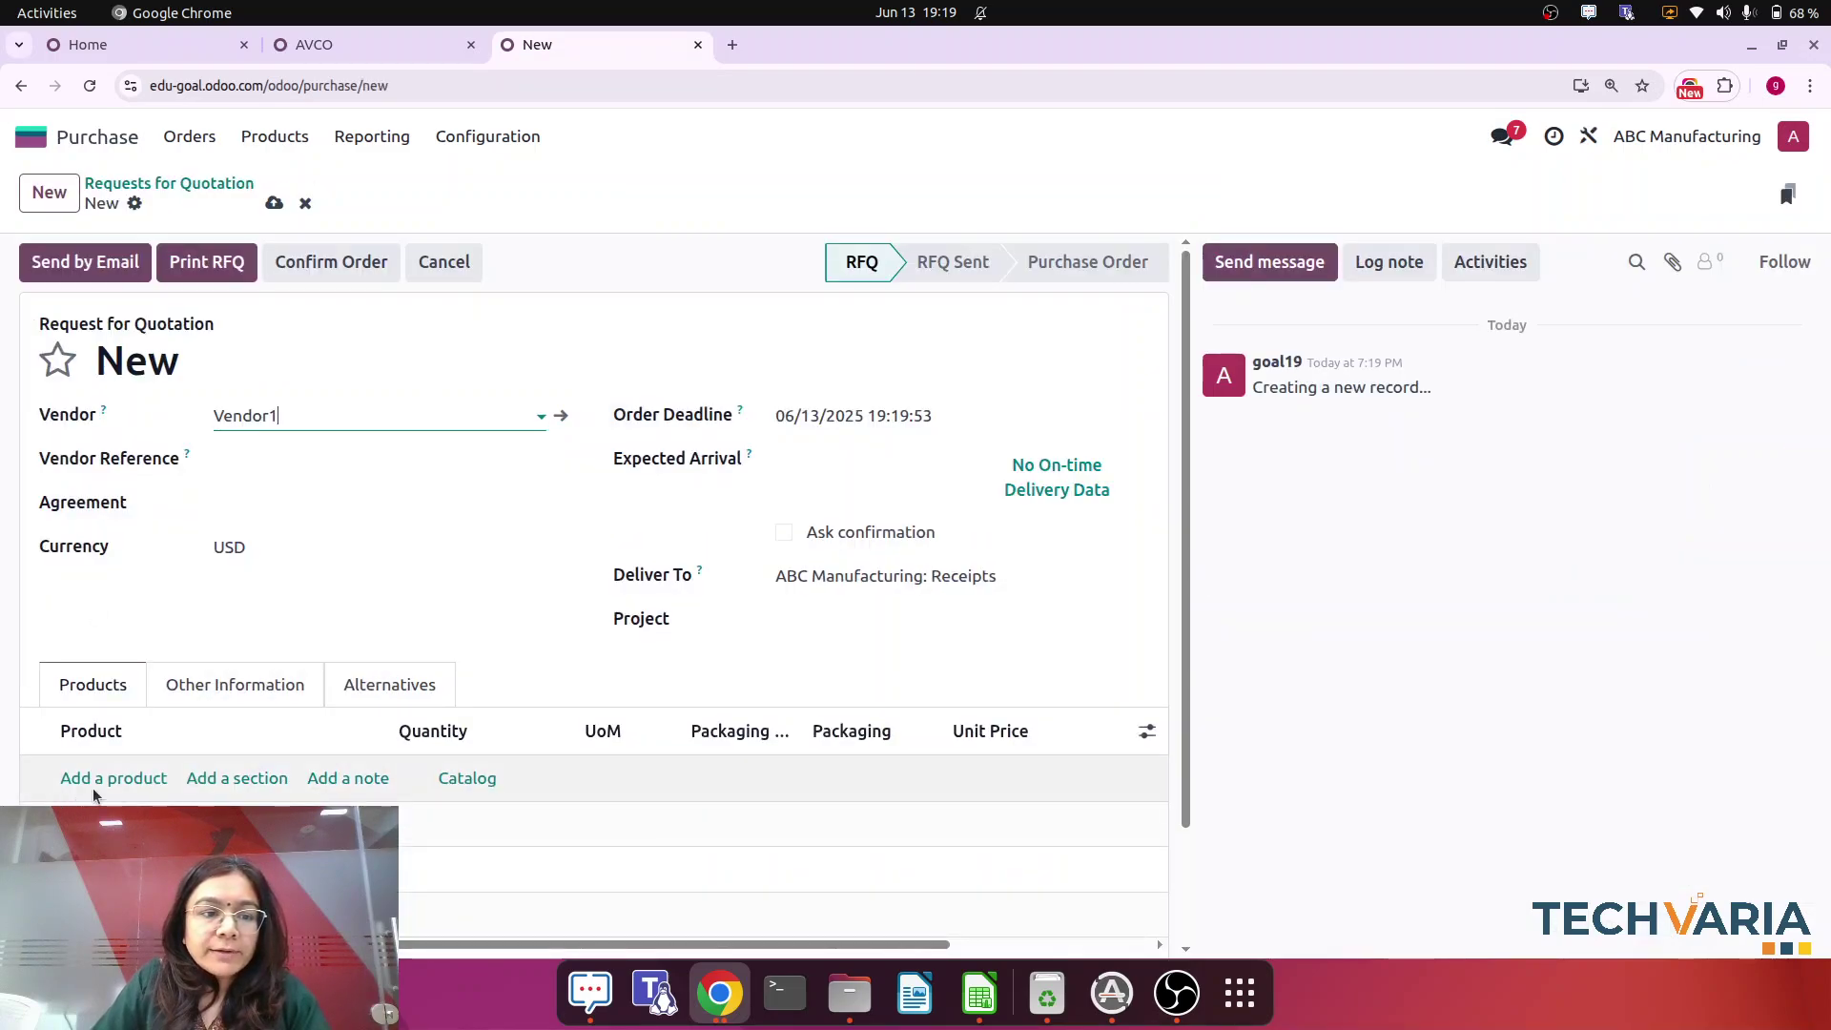
# - Add a wood planks line to the request for quotation with a quantity of 5
pyautogui.click(96, 781)
pyautogui.write('wood')
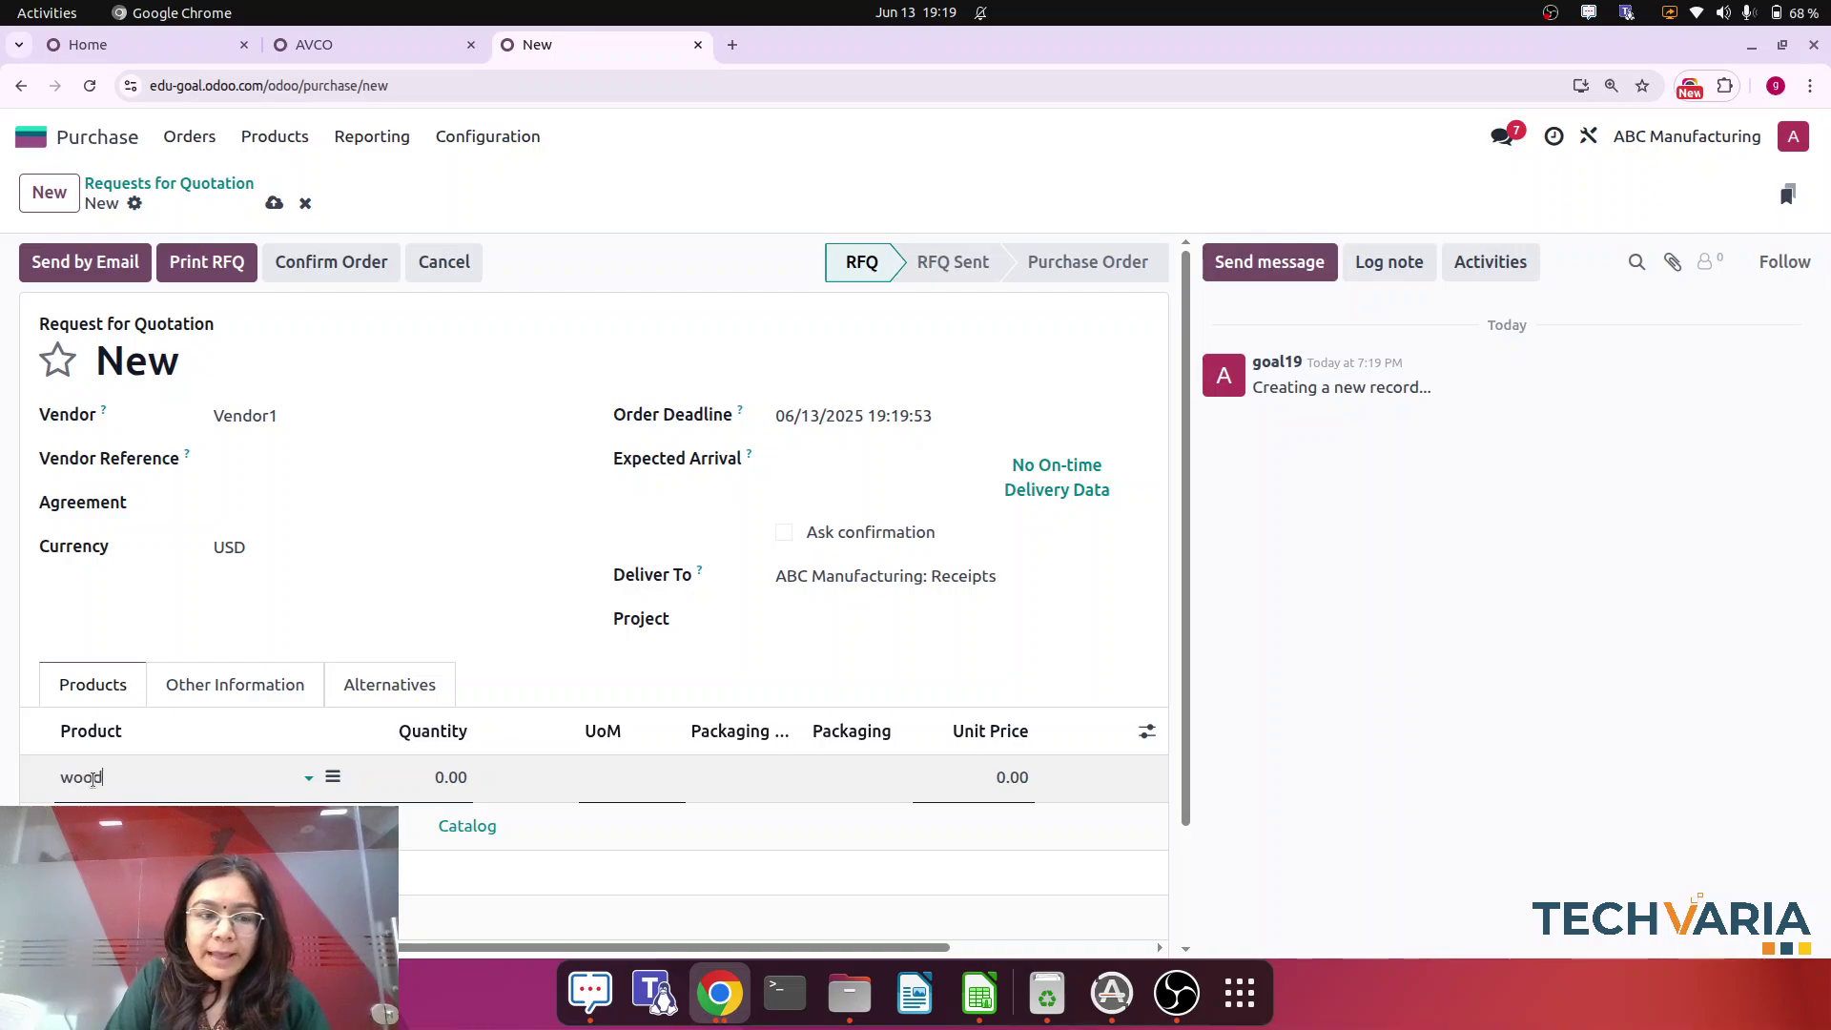
pyautogui.click(145, 609)
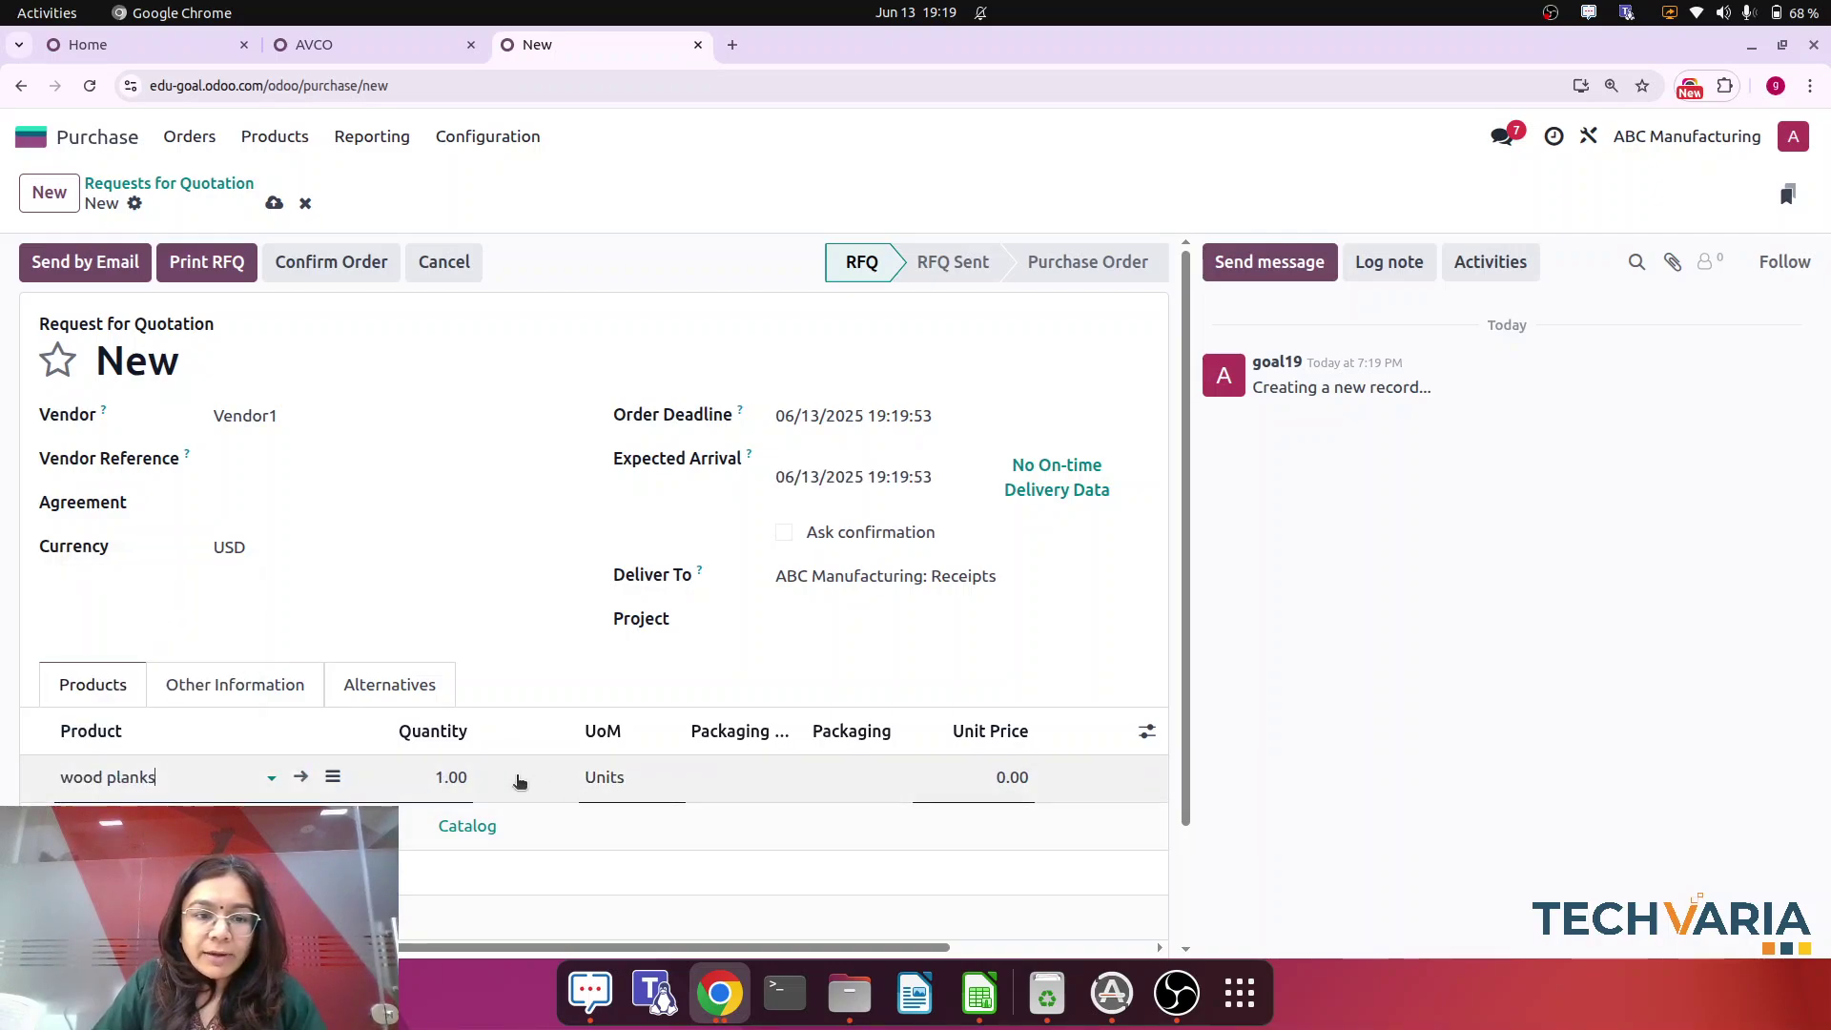
pyautogui.click(427, 778)
pyautogui.write('5')
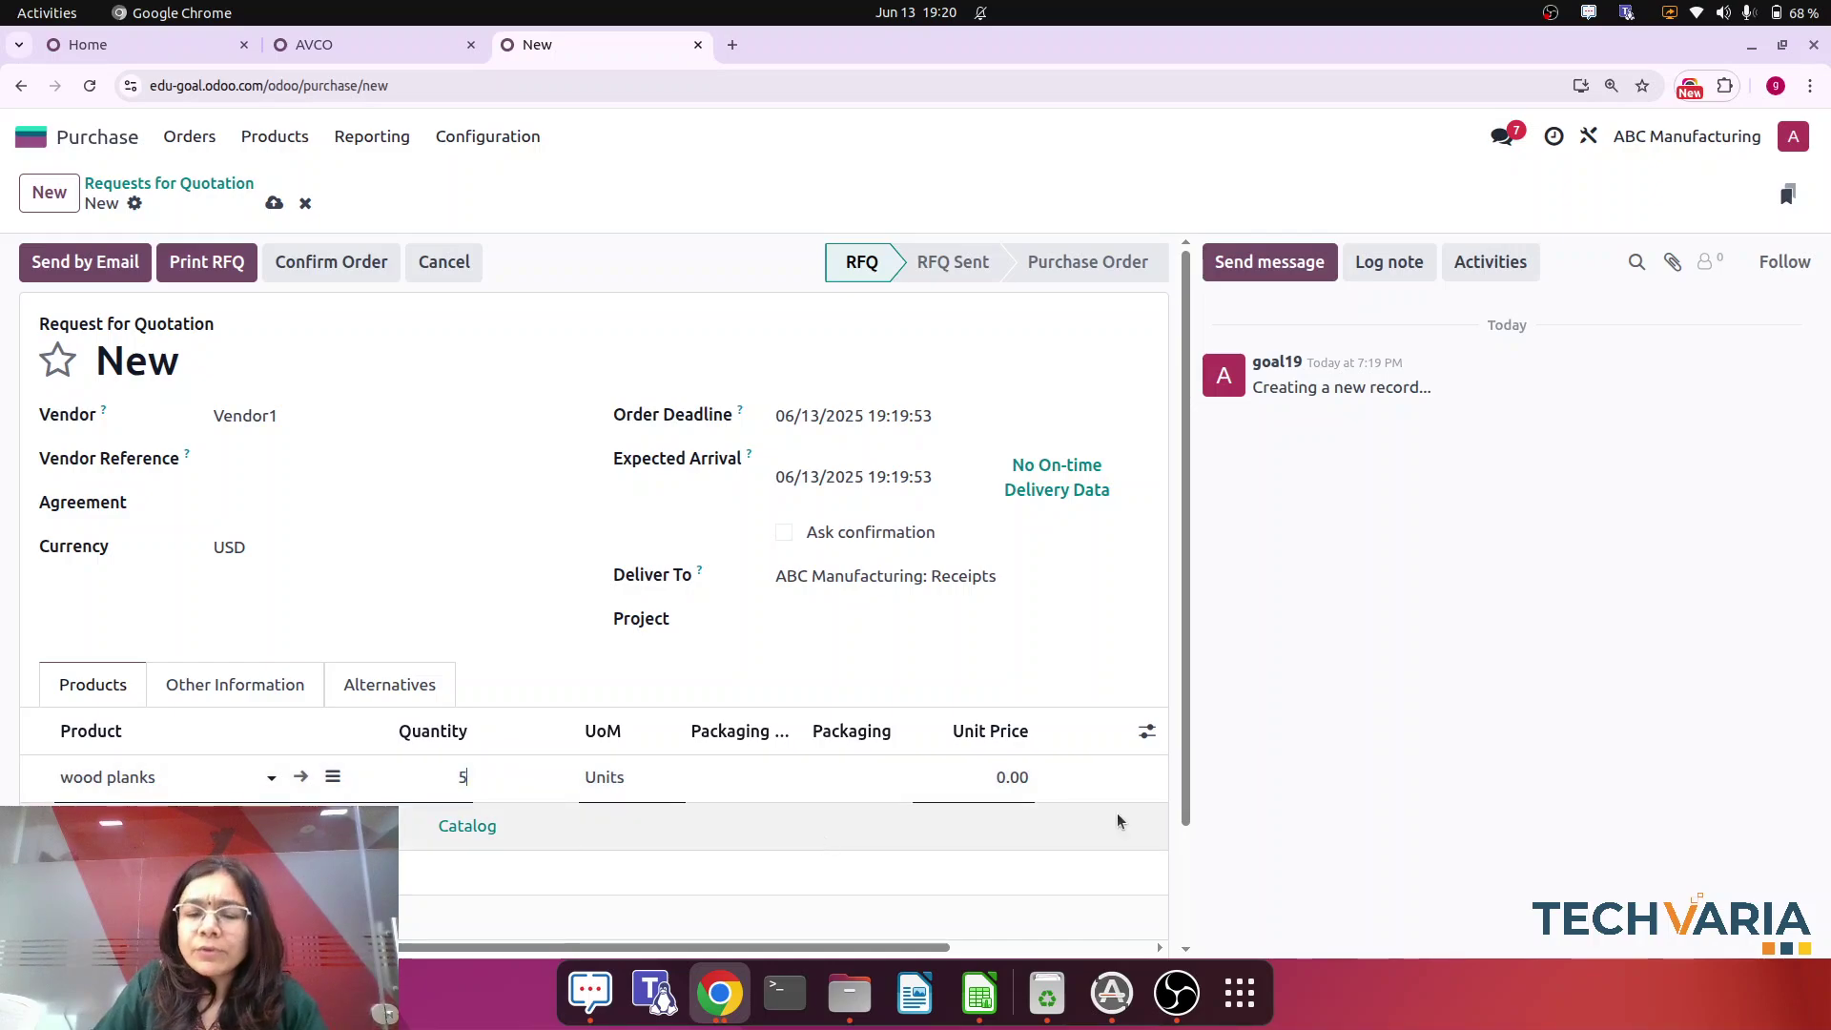
# - Set the wood planks line's unit price to 500 and check the line's amount
pyautogui.click(981, 780)
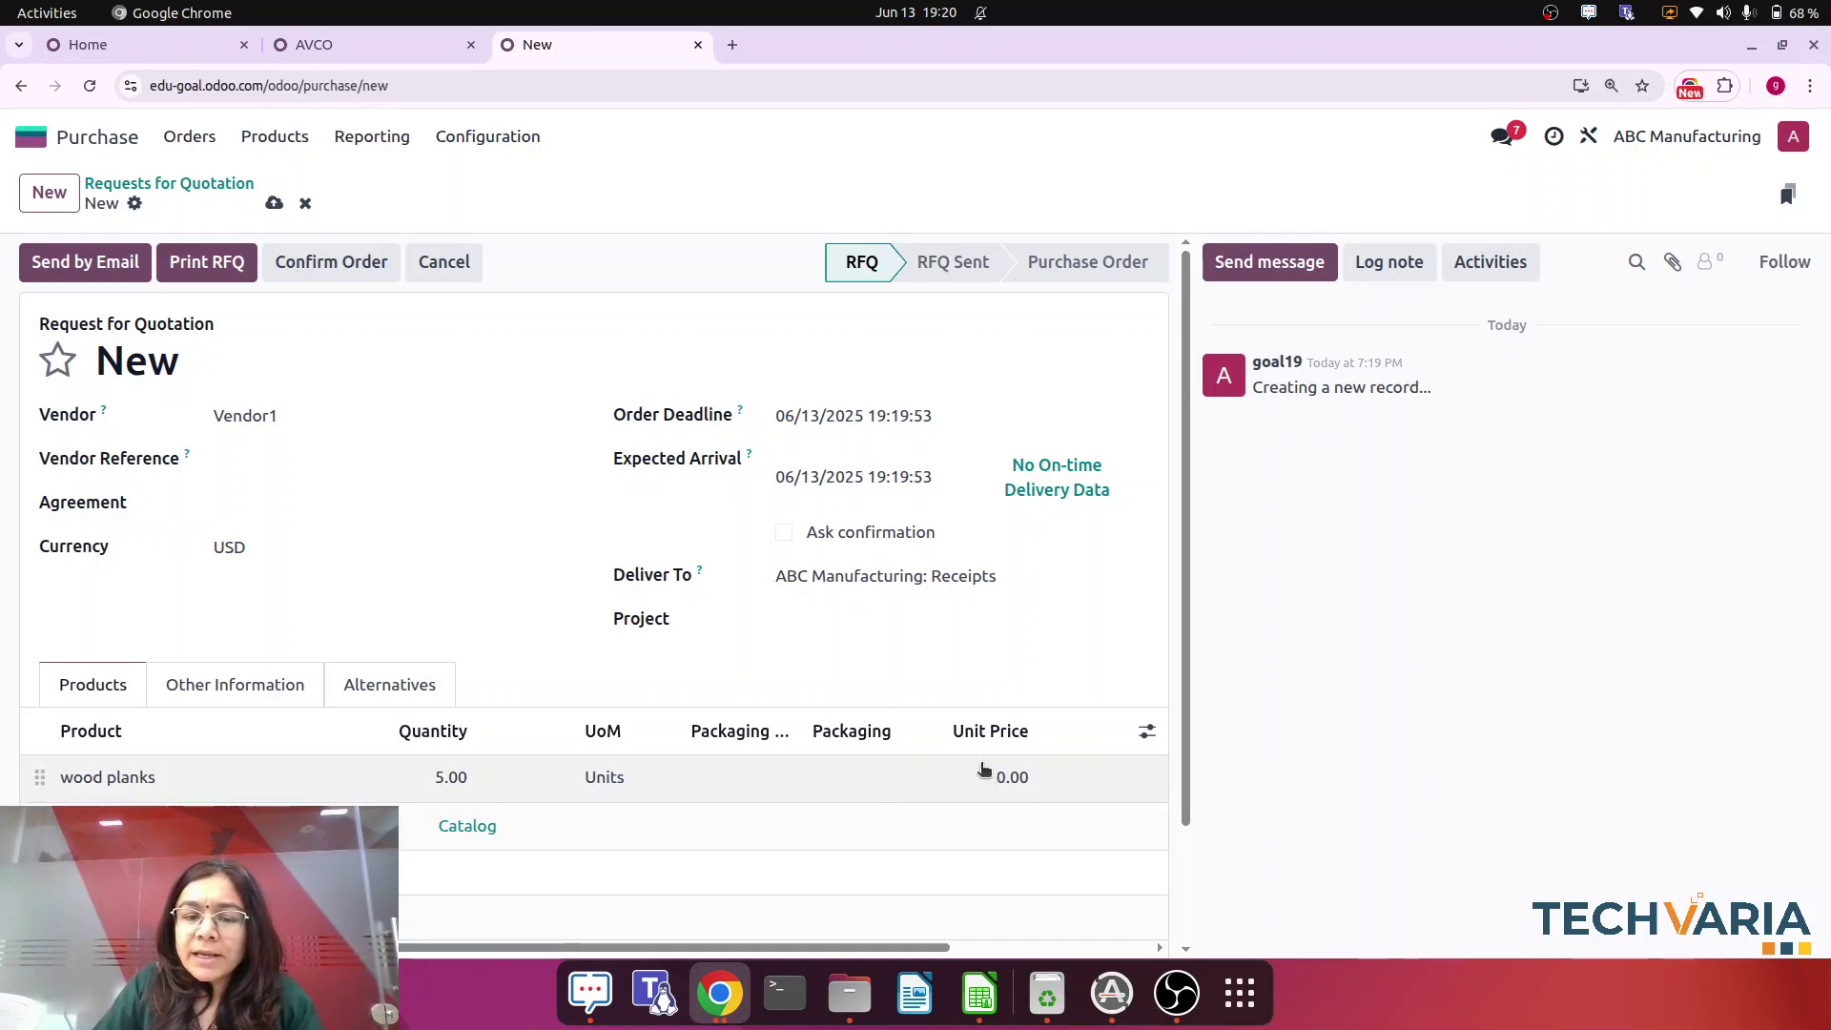
pyautogui.write('500')
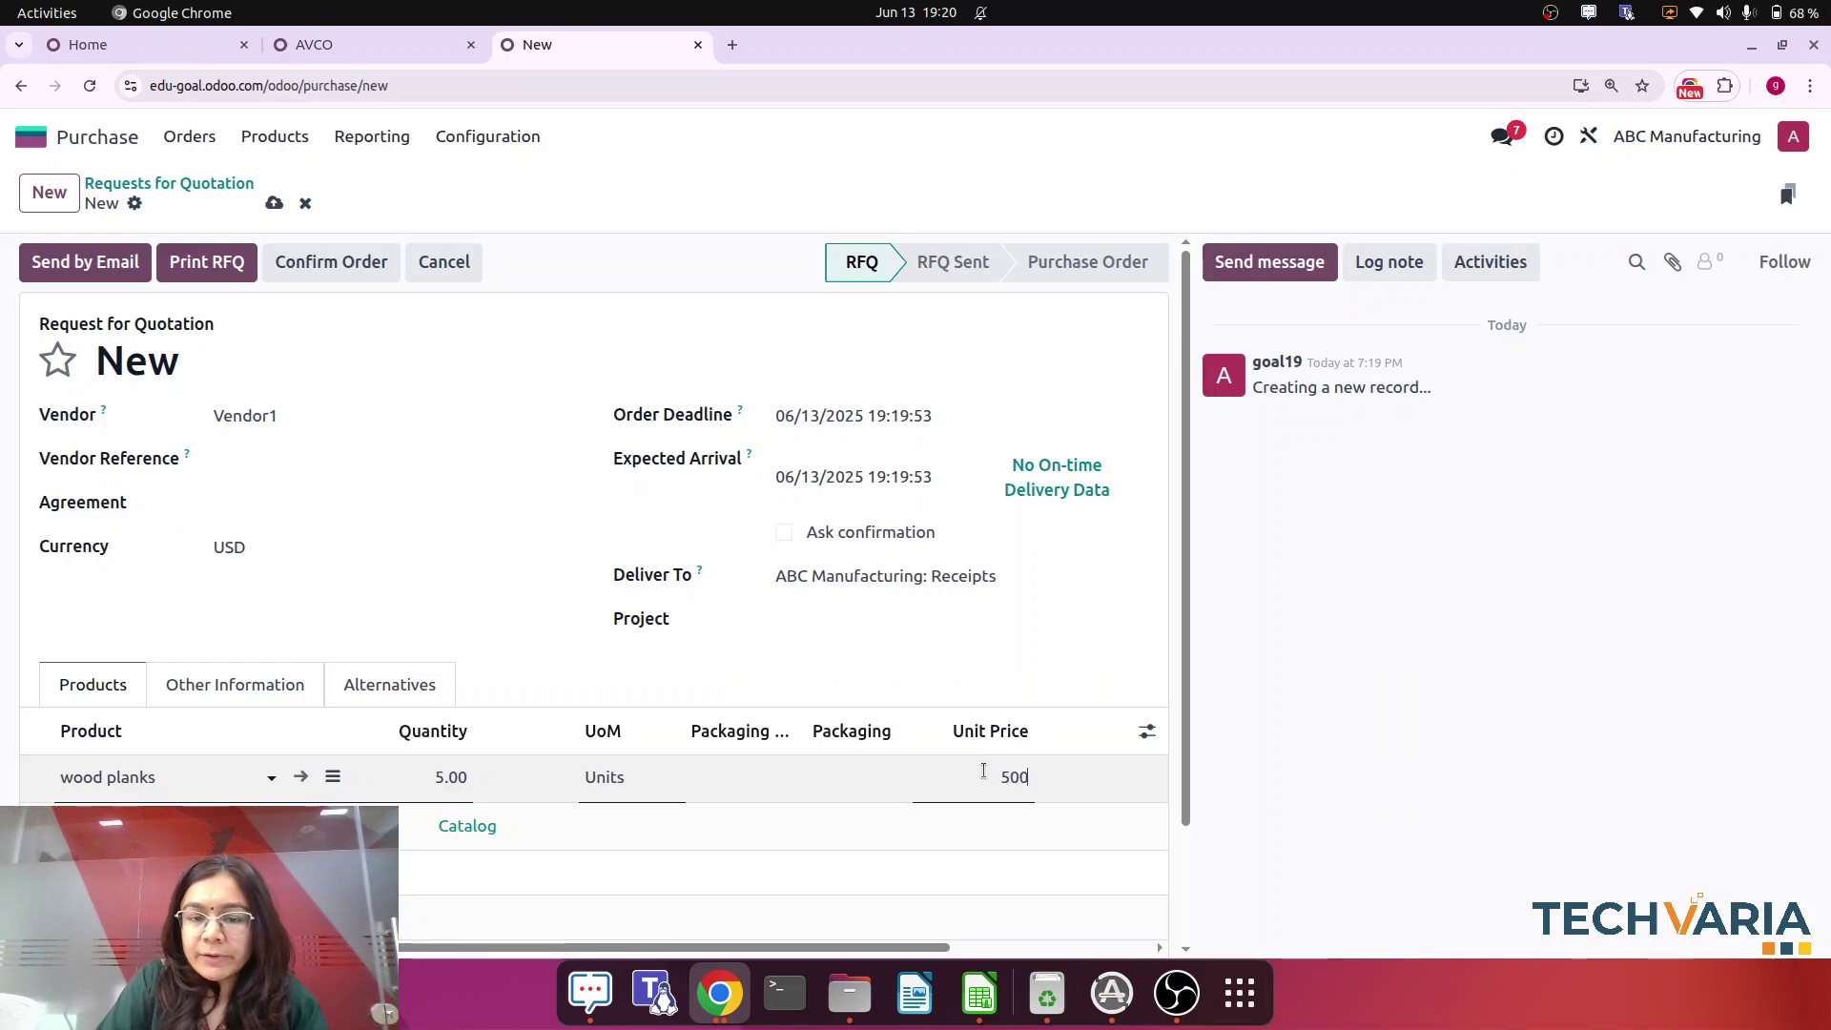
pyautogui.click(1049, 840)
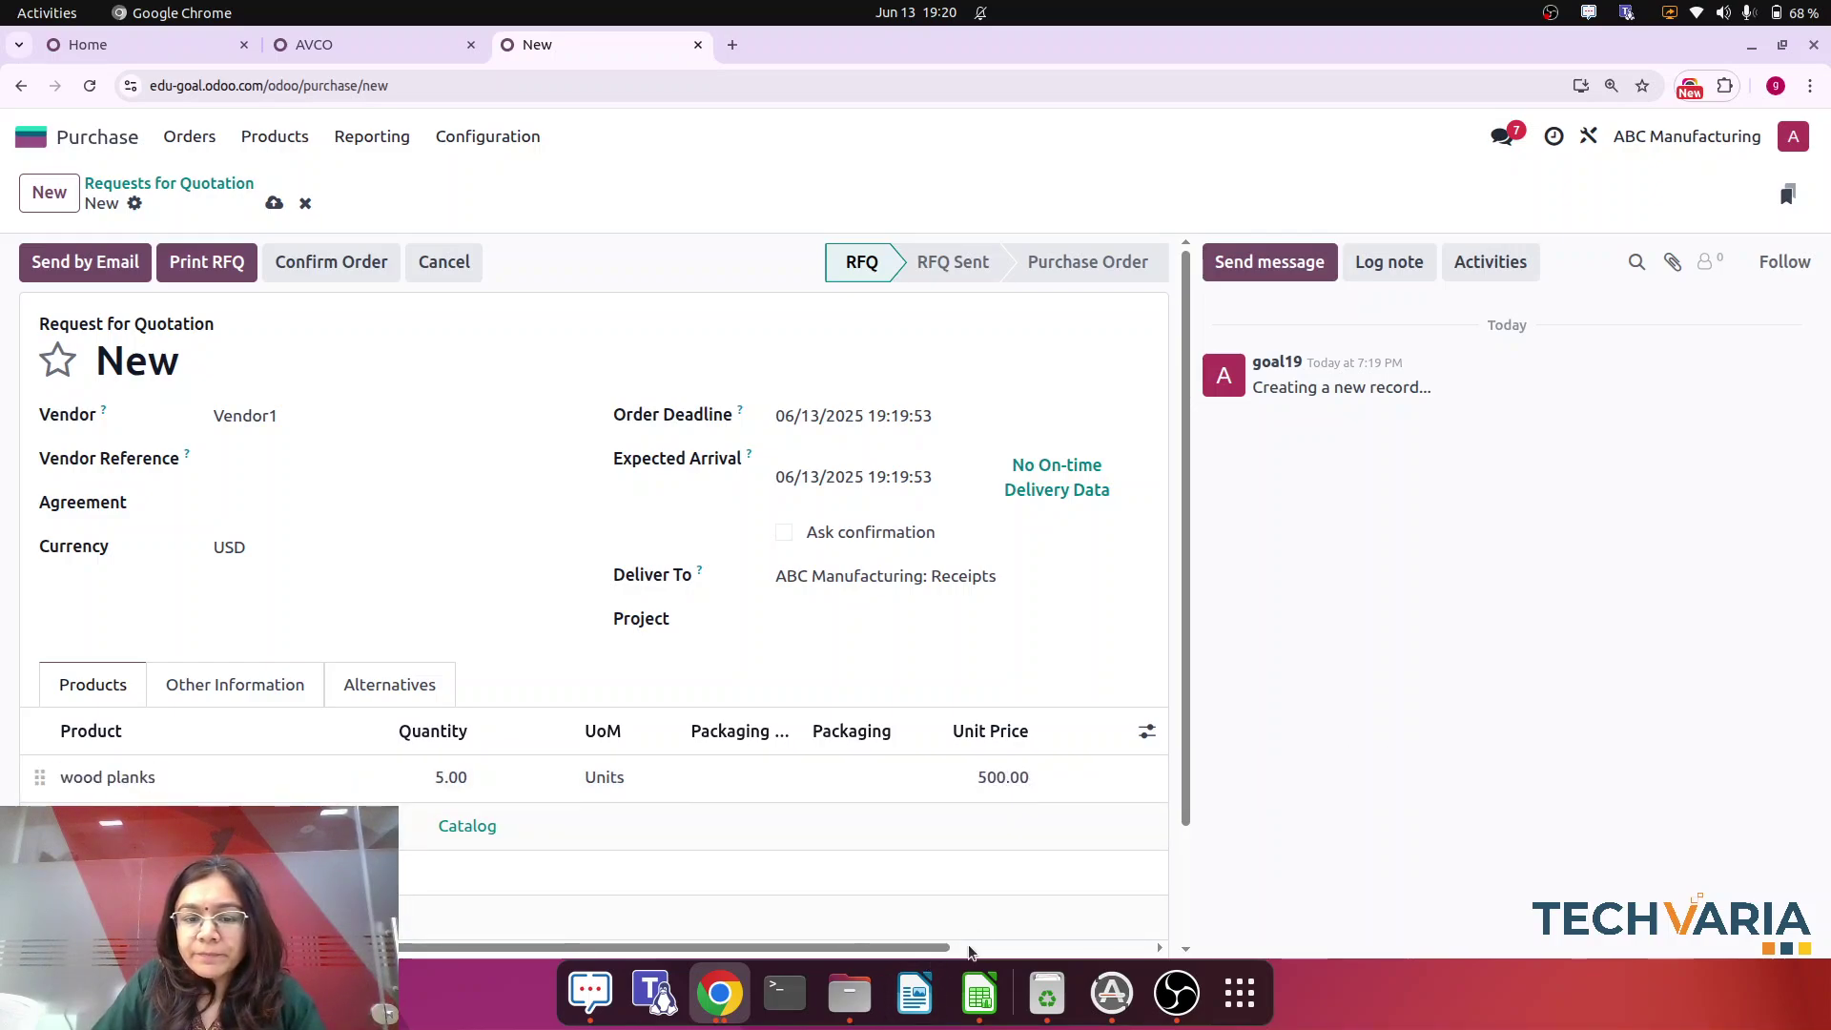
pyautogui.moveTo(920, 952); pyautogui.dragTo(1215, 932)
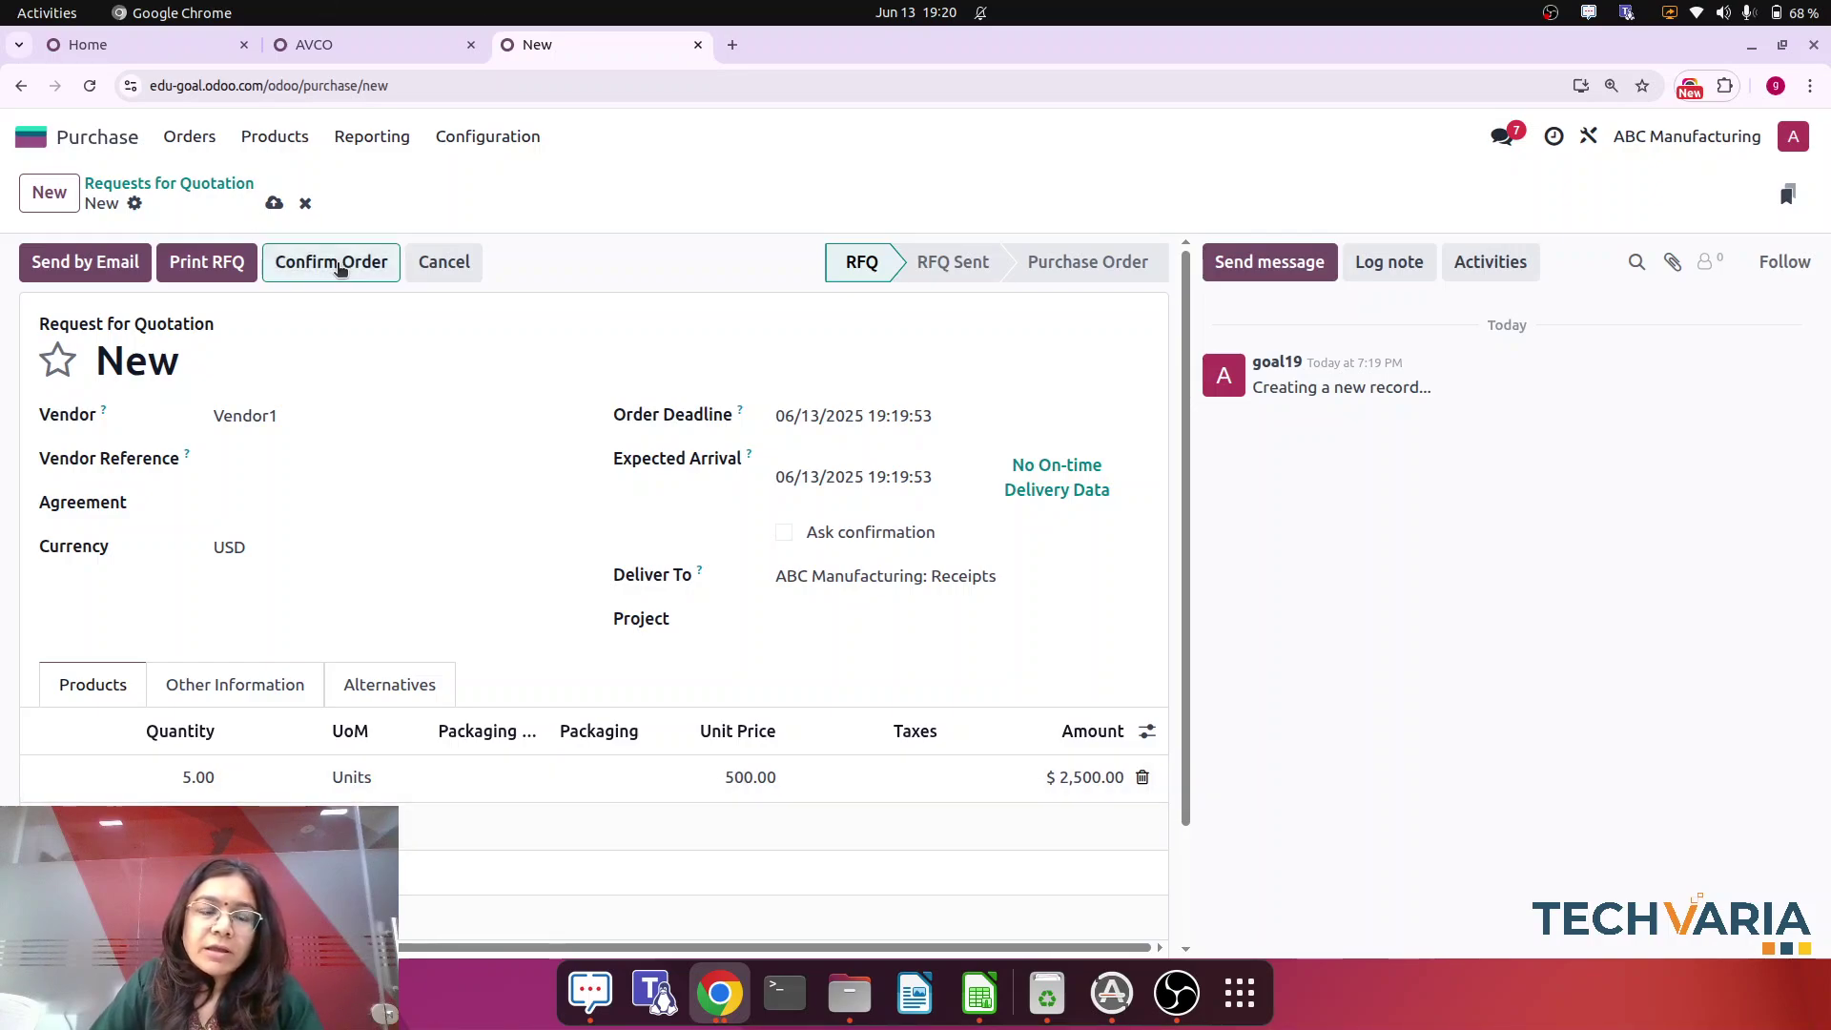
# - Confirm the Vendor1 order and receive the ordered wood planks
pyautogui.click(339, 264)
pyautogui.click(89, 268)
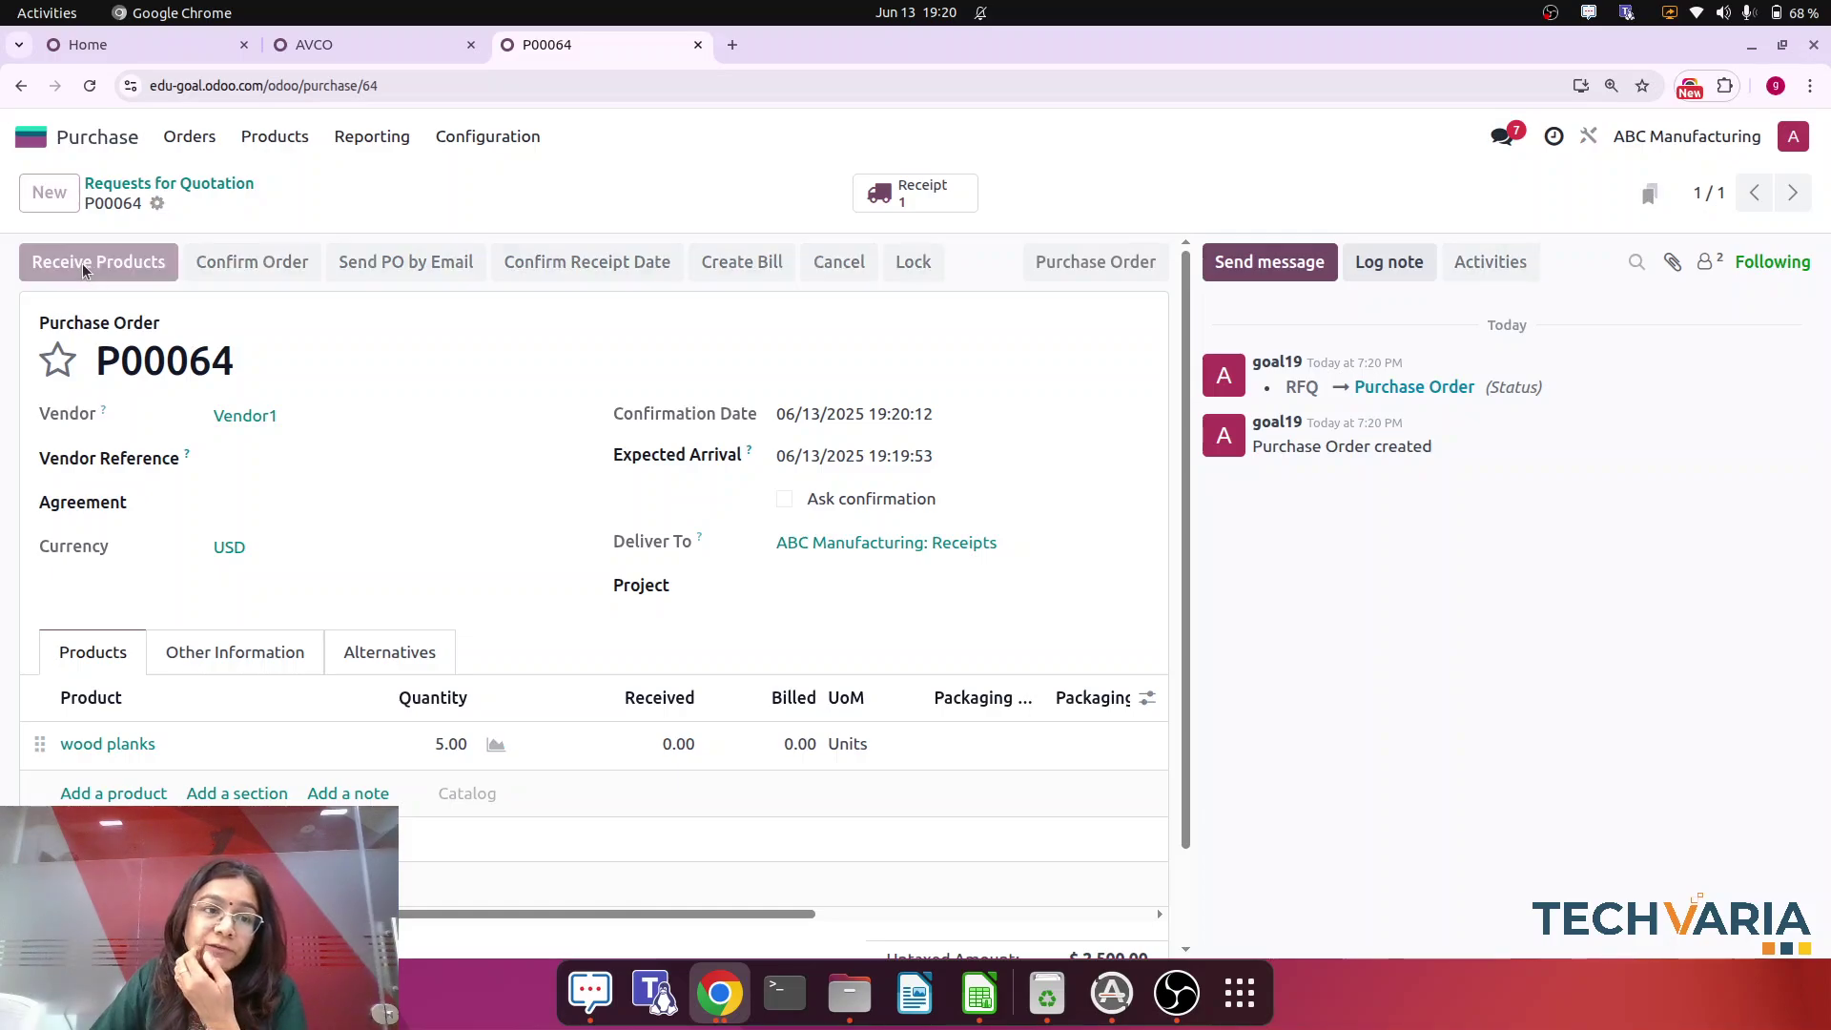
pyautogui.click(64, 262)
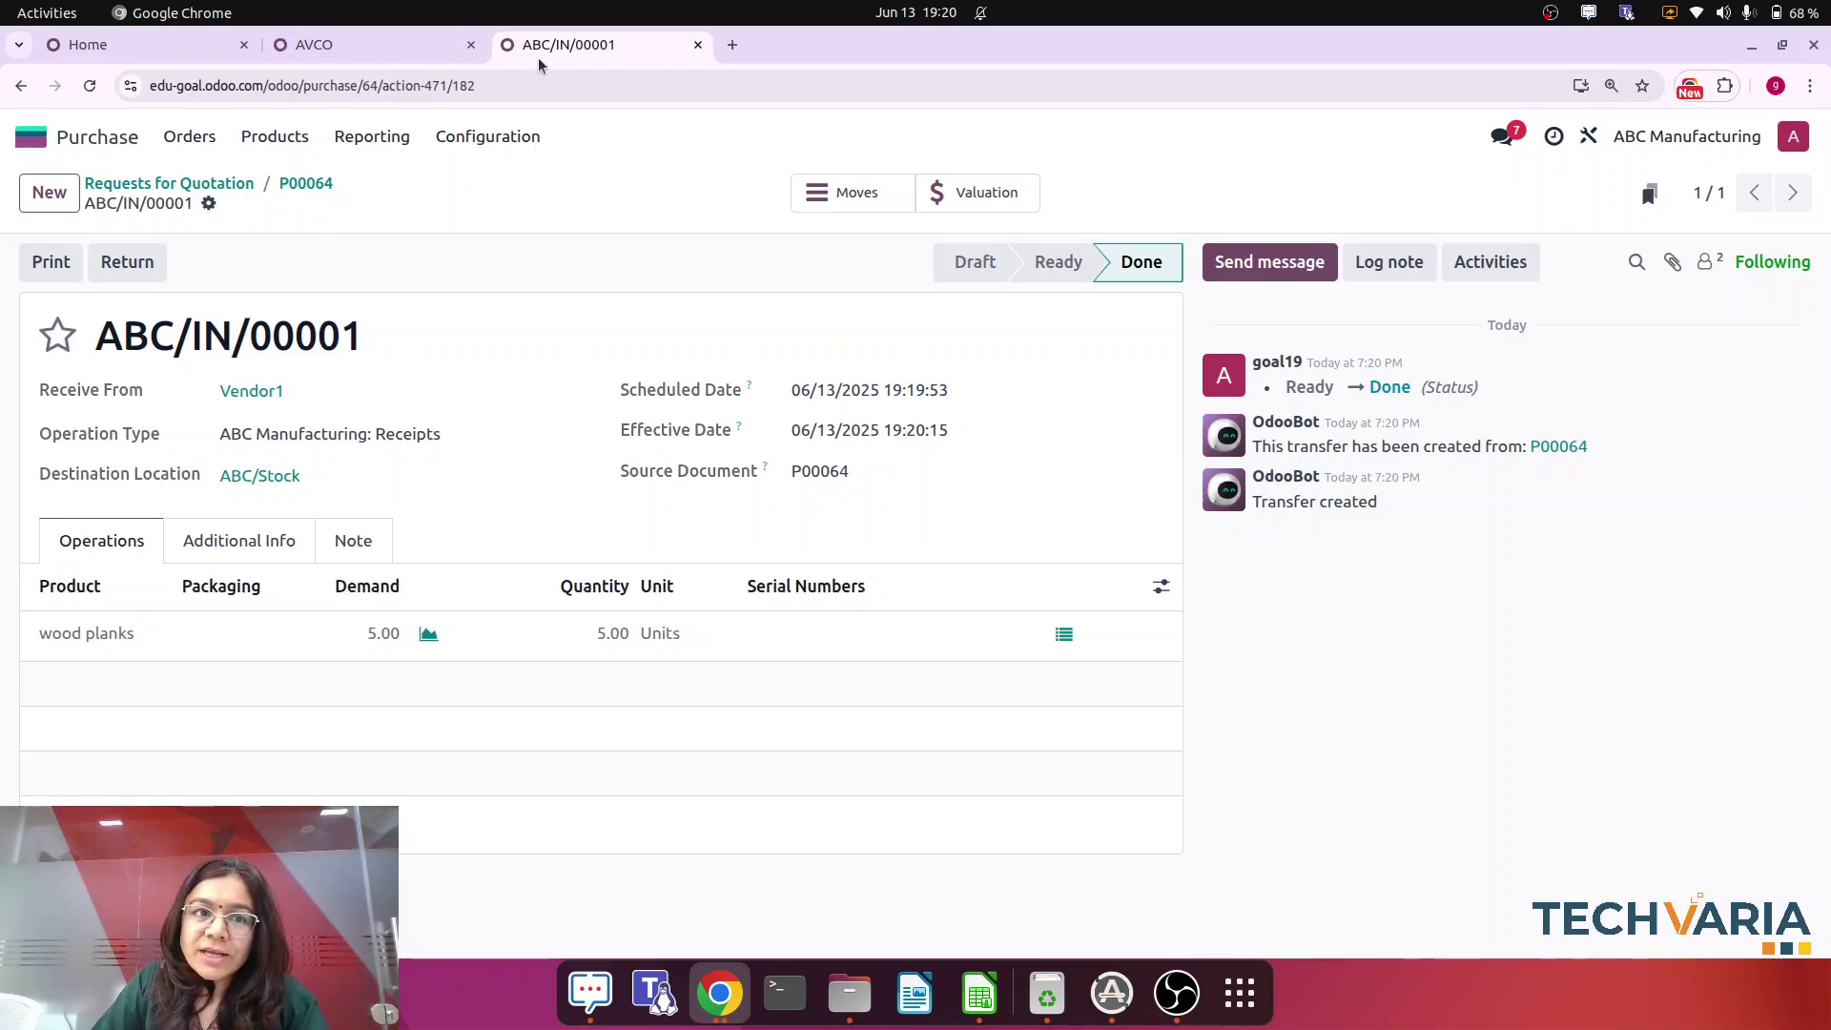
# - Open the General Ledger report in Accounting to review the entries posted for the receipt
pyautogui.rightClick(566, 51)
pyautogui.press('Escape')
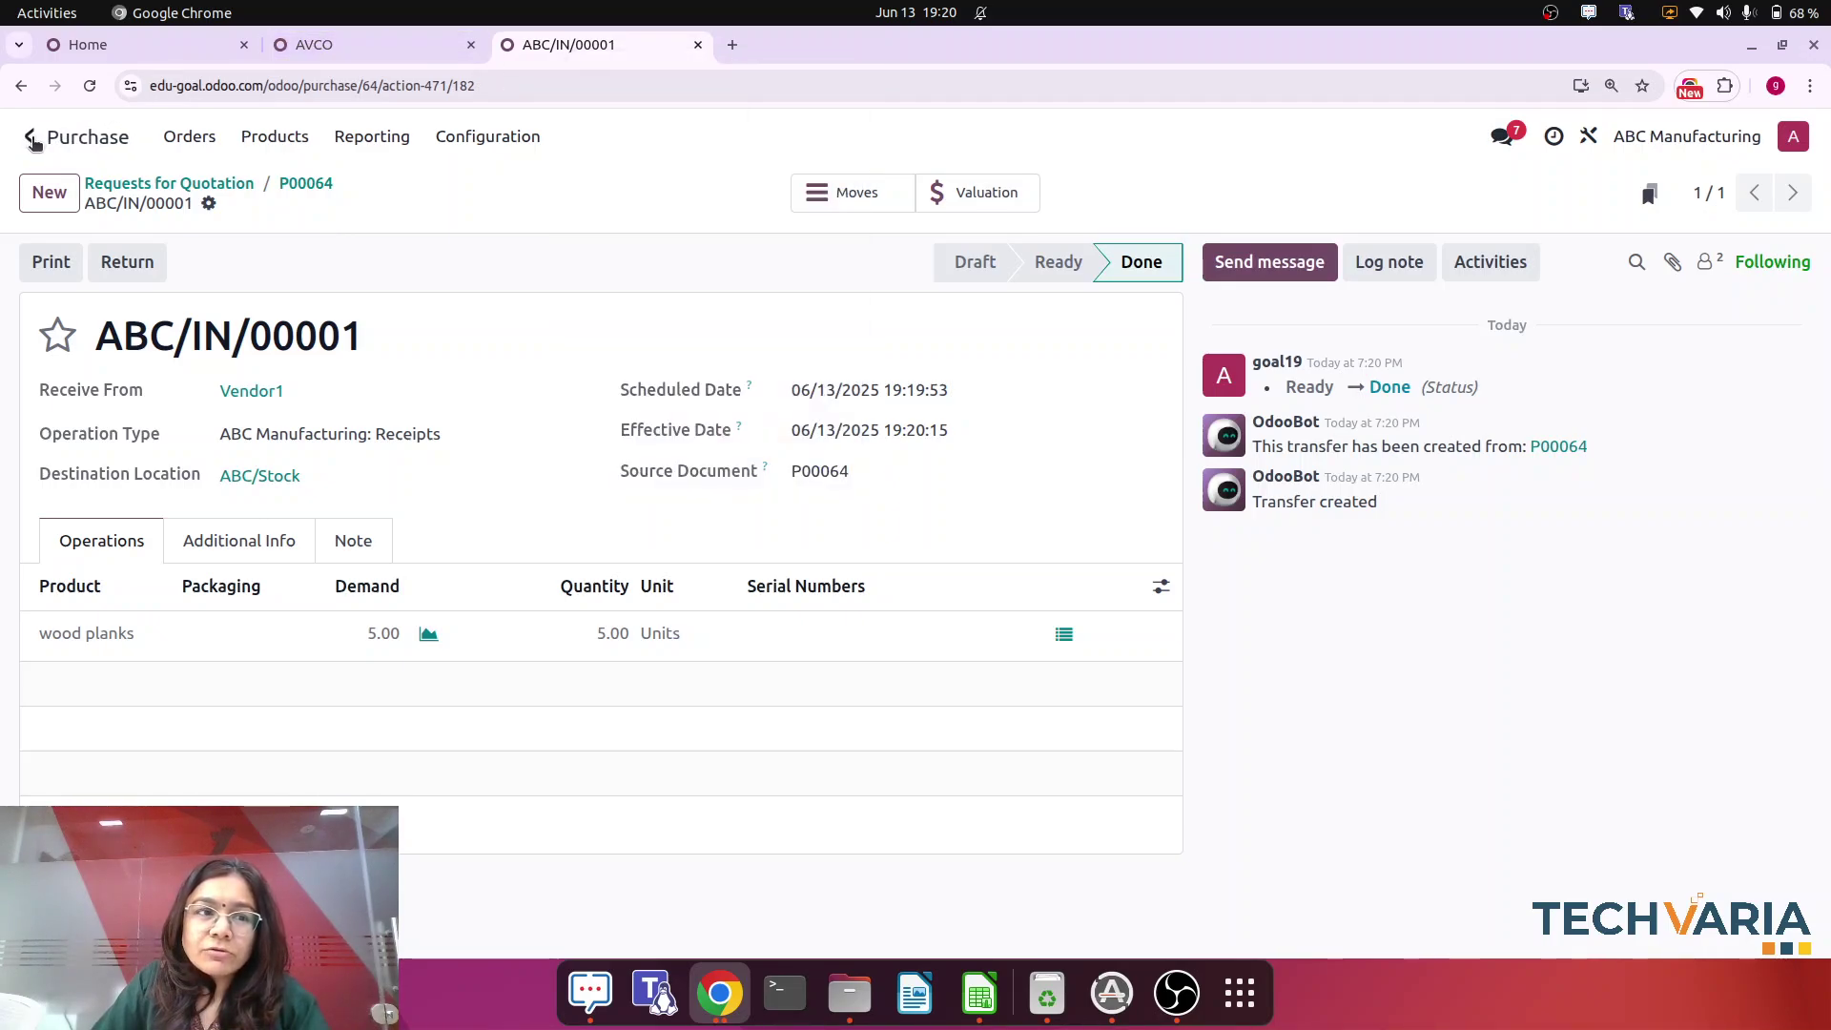
pyautogui.click(31, 137)
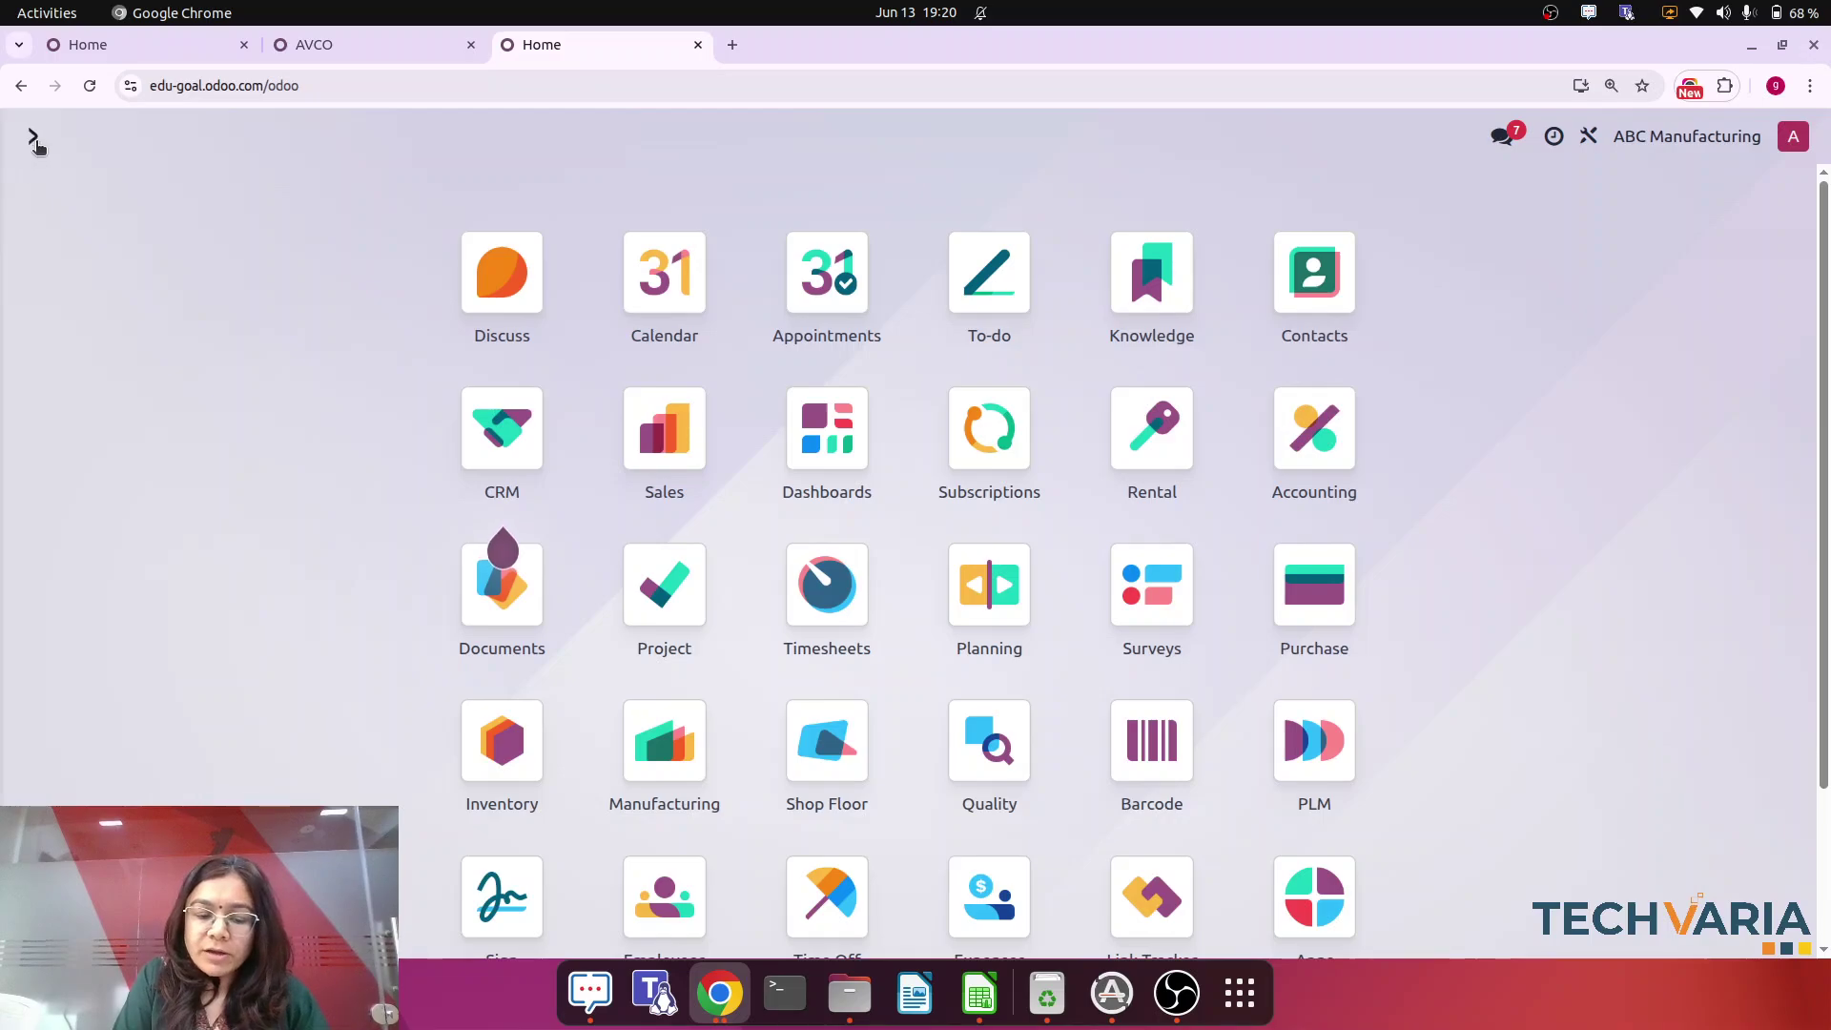
pyautogui.write('acc')
pyautogui.click(672, 358)
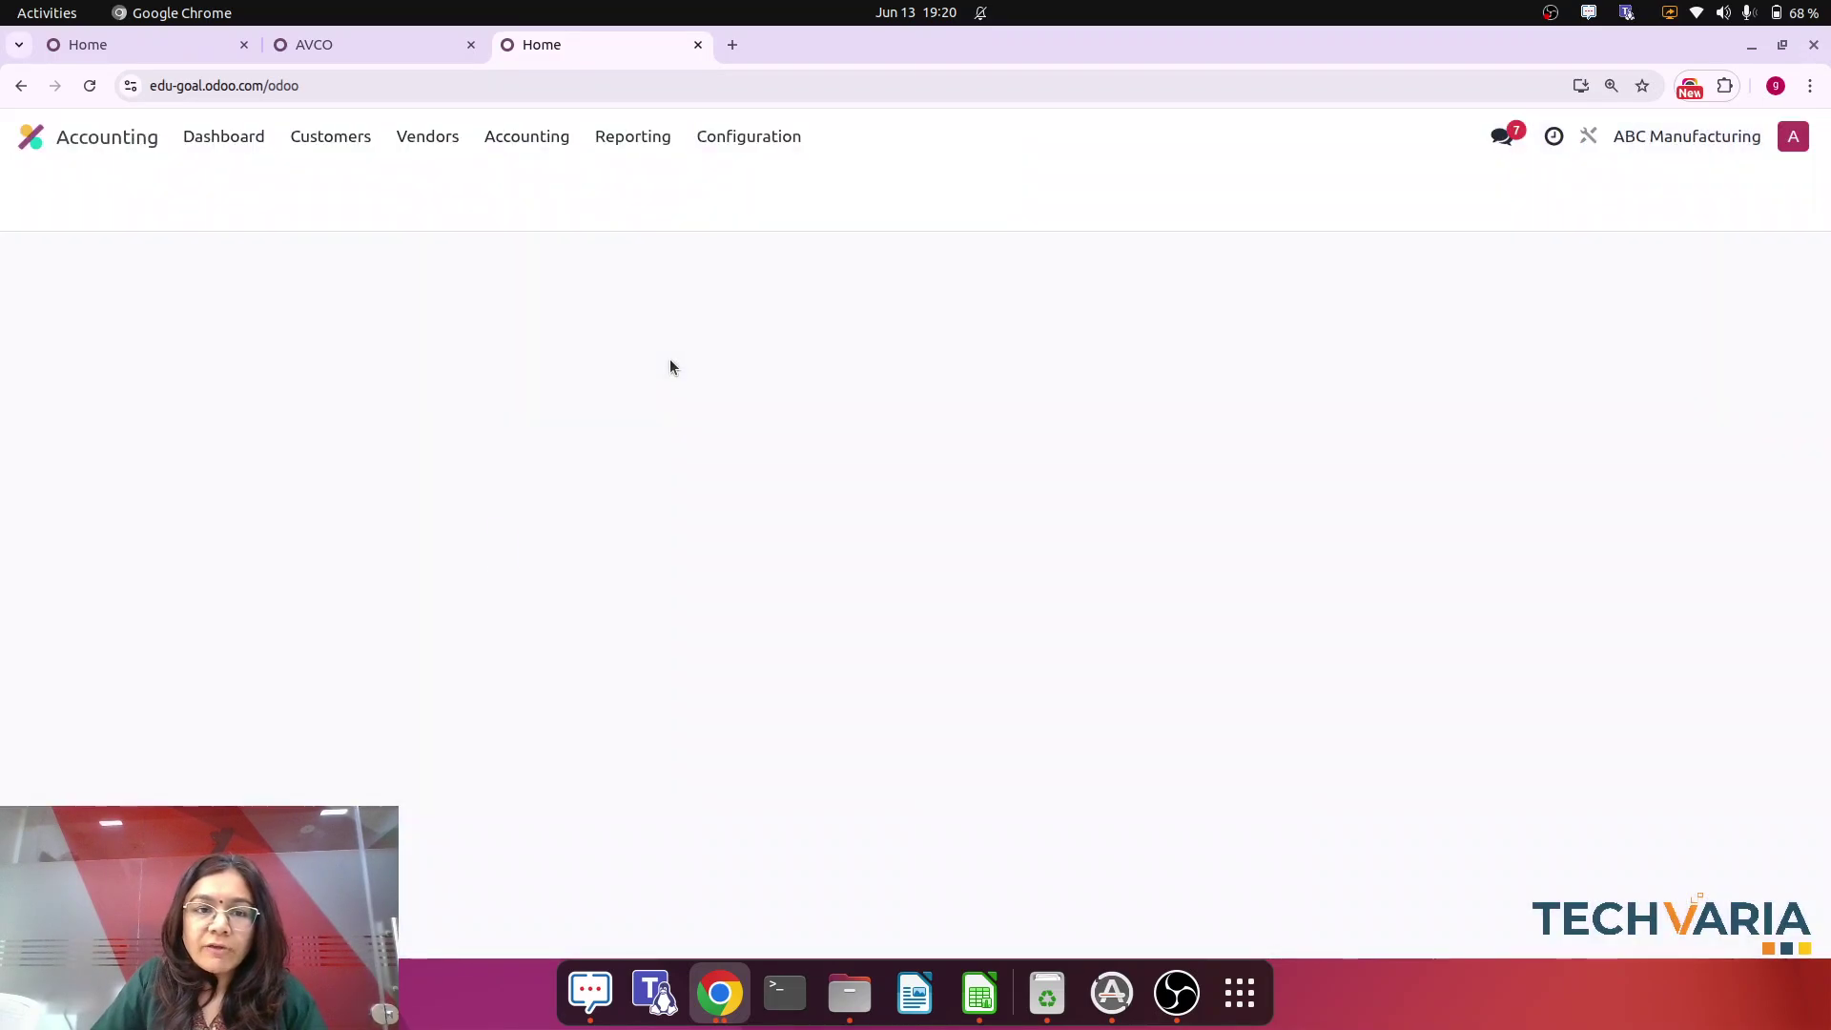
pyautogui.click(629, 138)
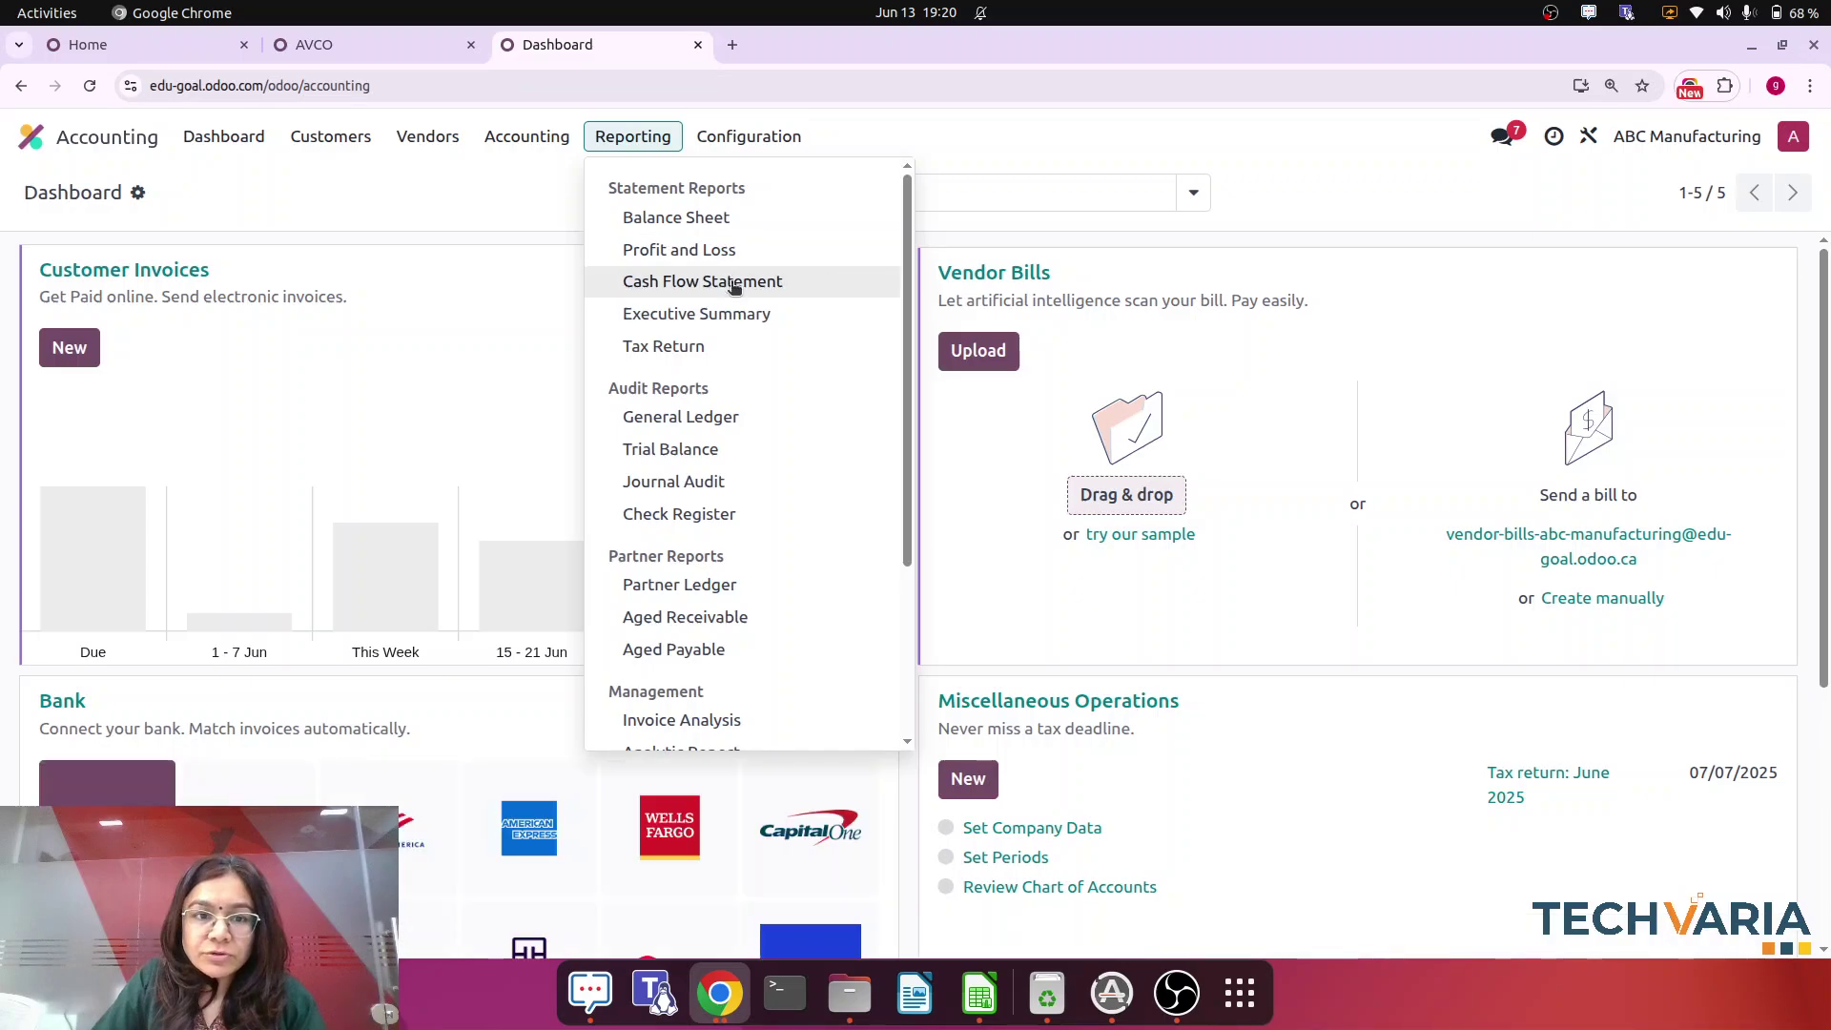
pyautogui.click(711, 419)
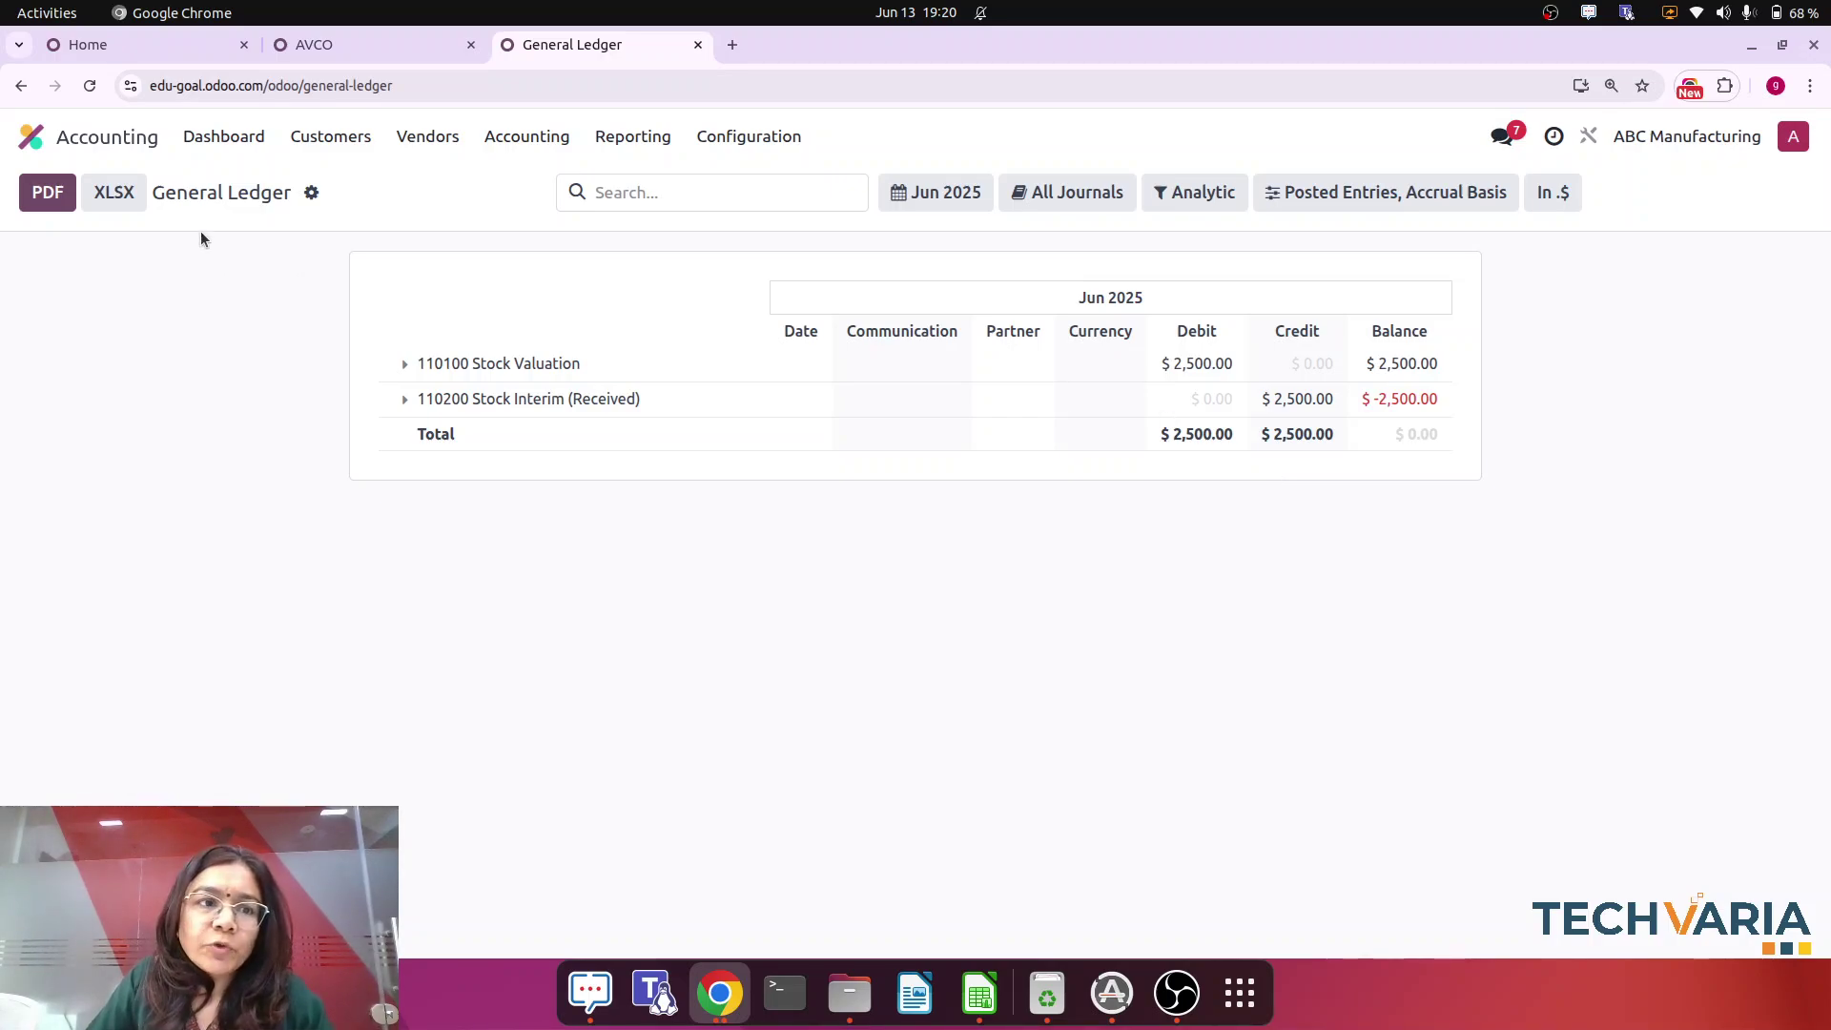
# - In the AVCO browser tab, create a manufacturing order for cabinet 1 in Manufacturing and confirm it
pyautogui.click(406, 55)
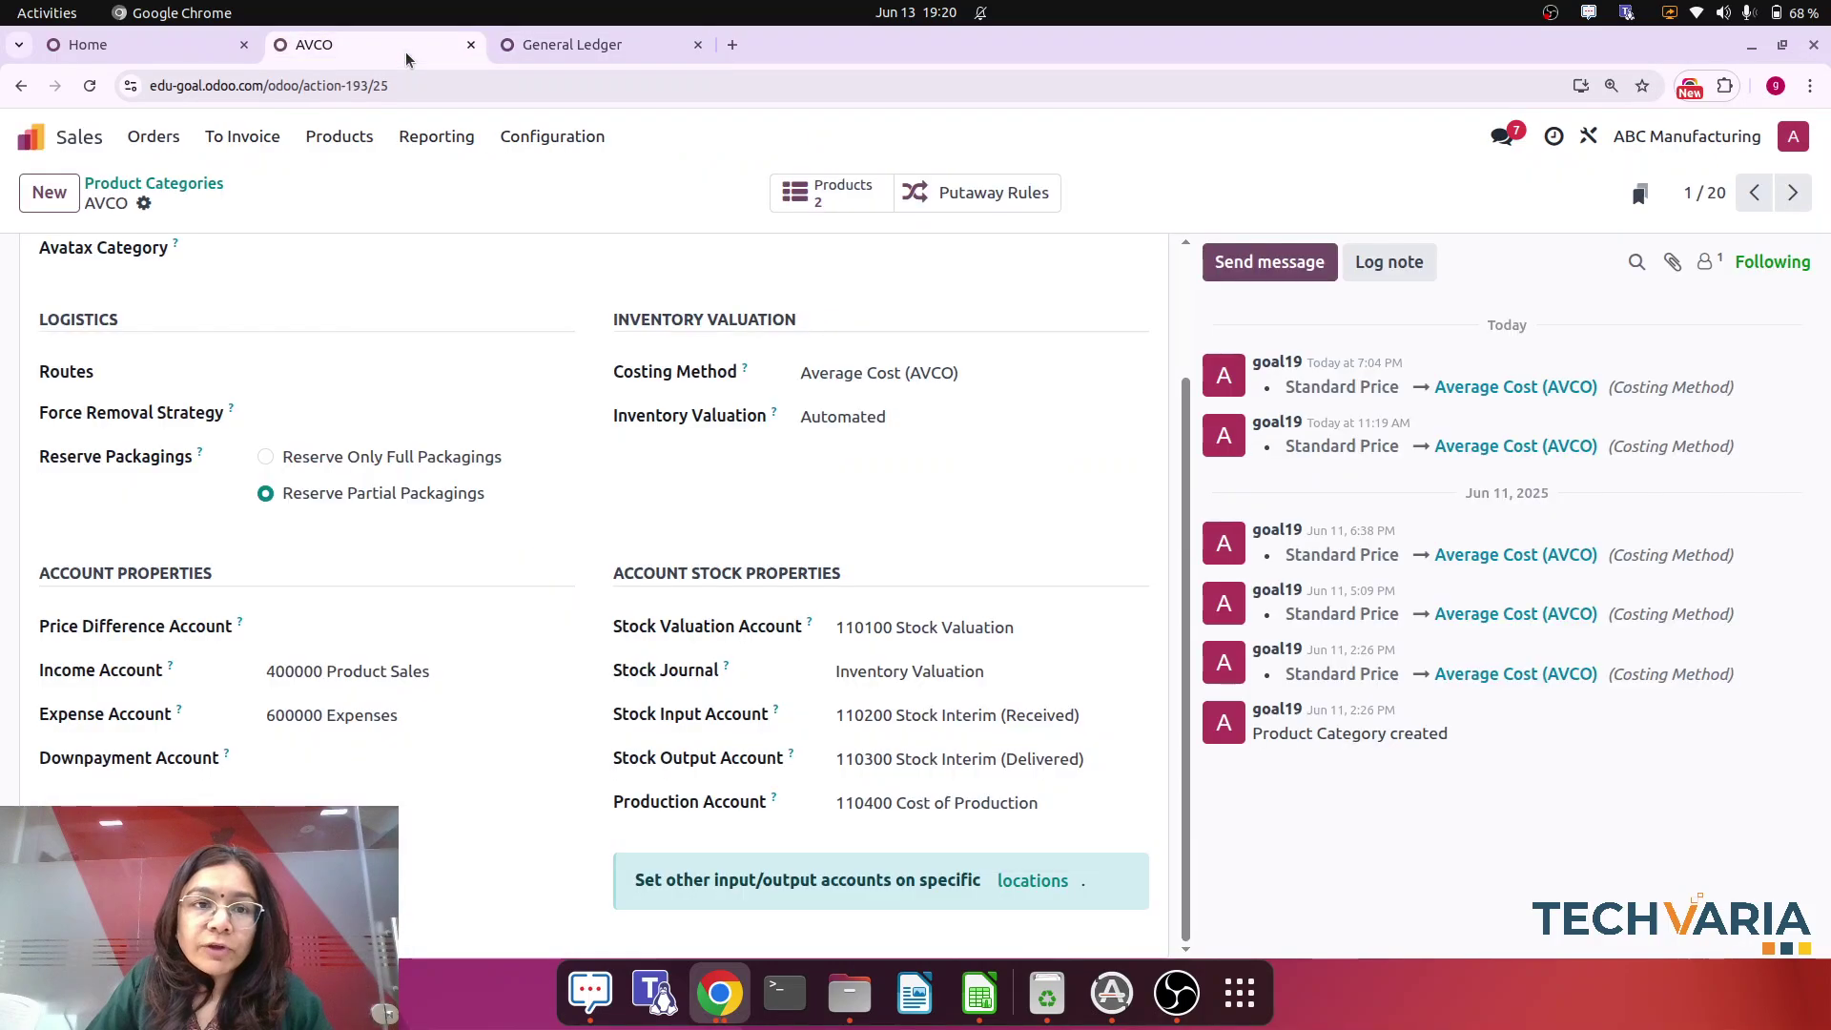
pyautogui.click(32, 136)
pyautogui.write('manu')
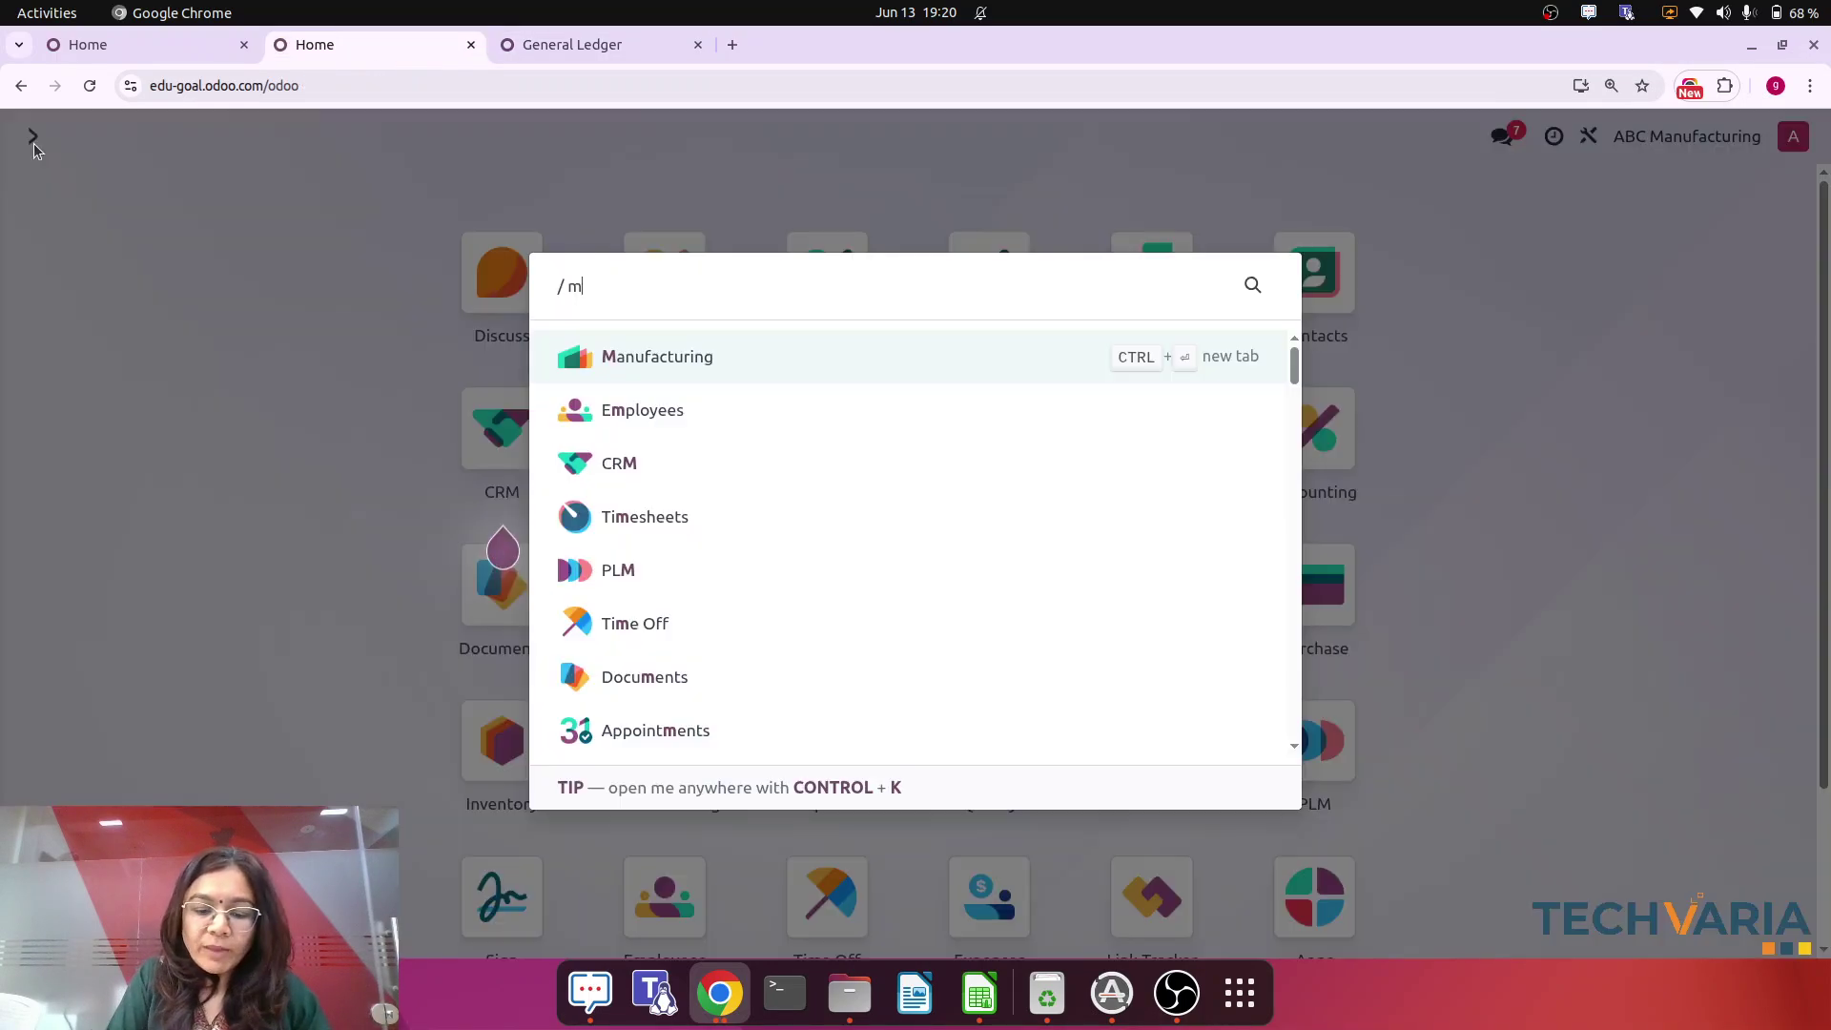
pyautogui.click(839, 470)
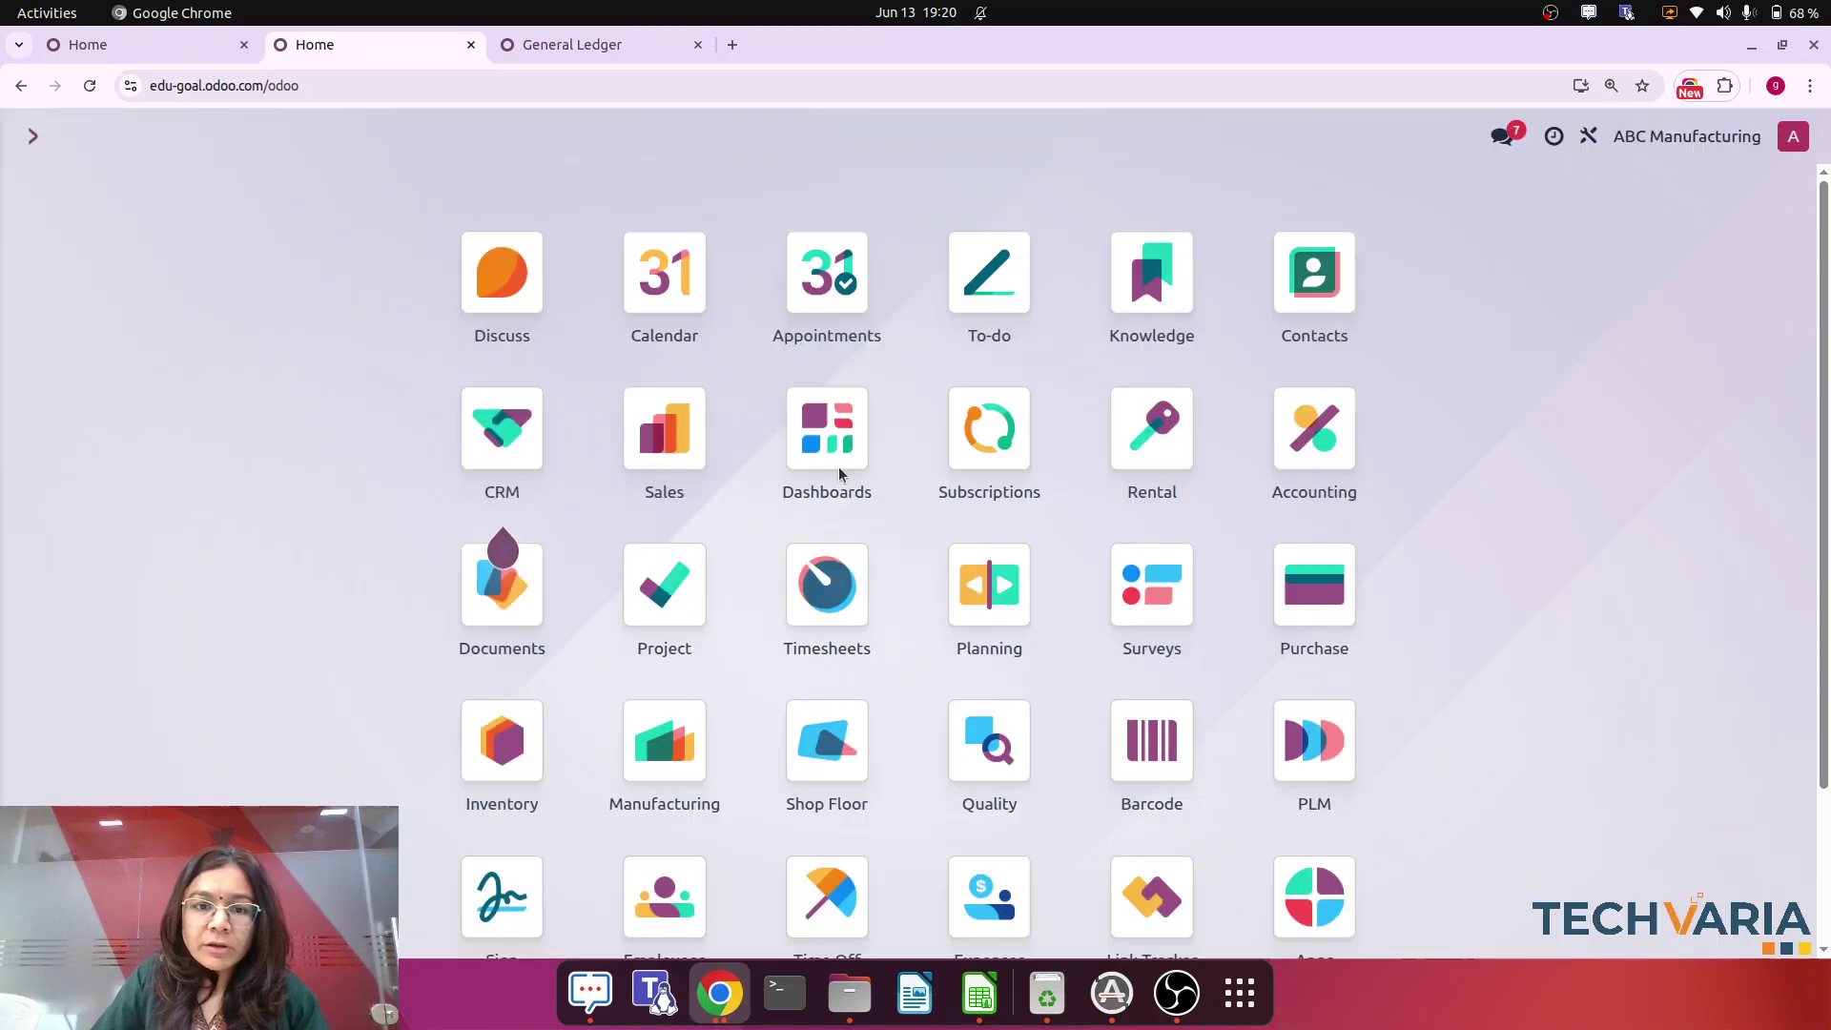
pyautogui.click(24, 195)
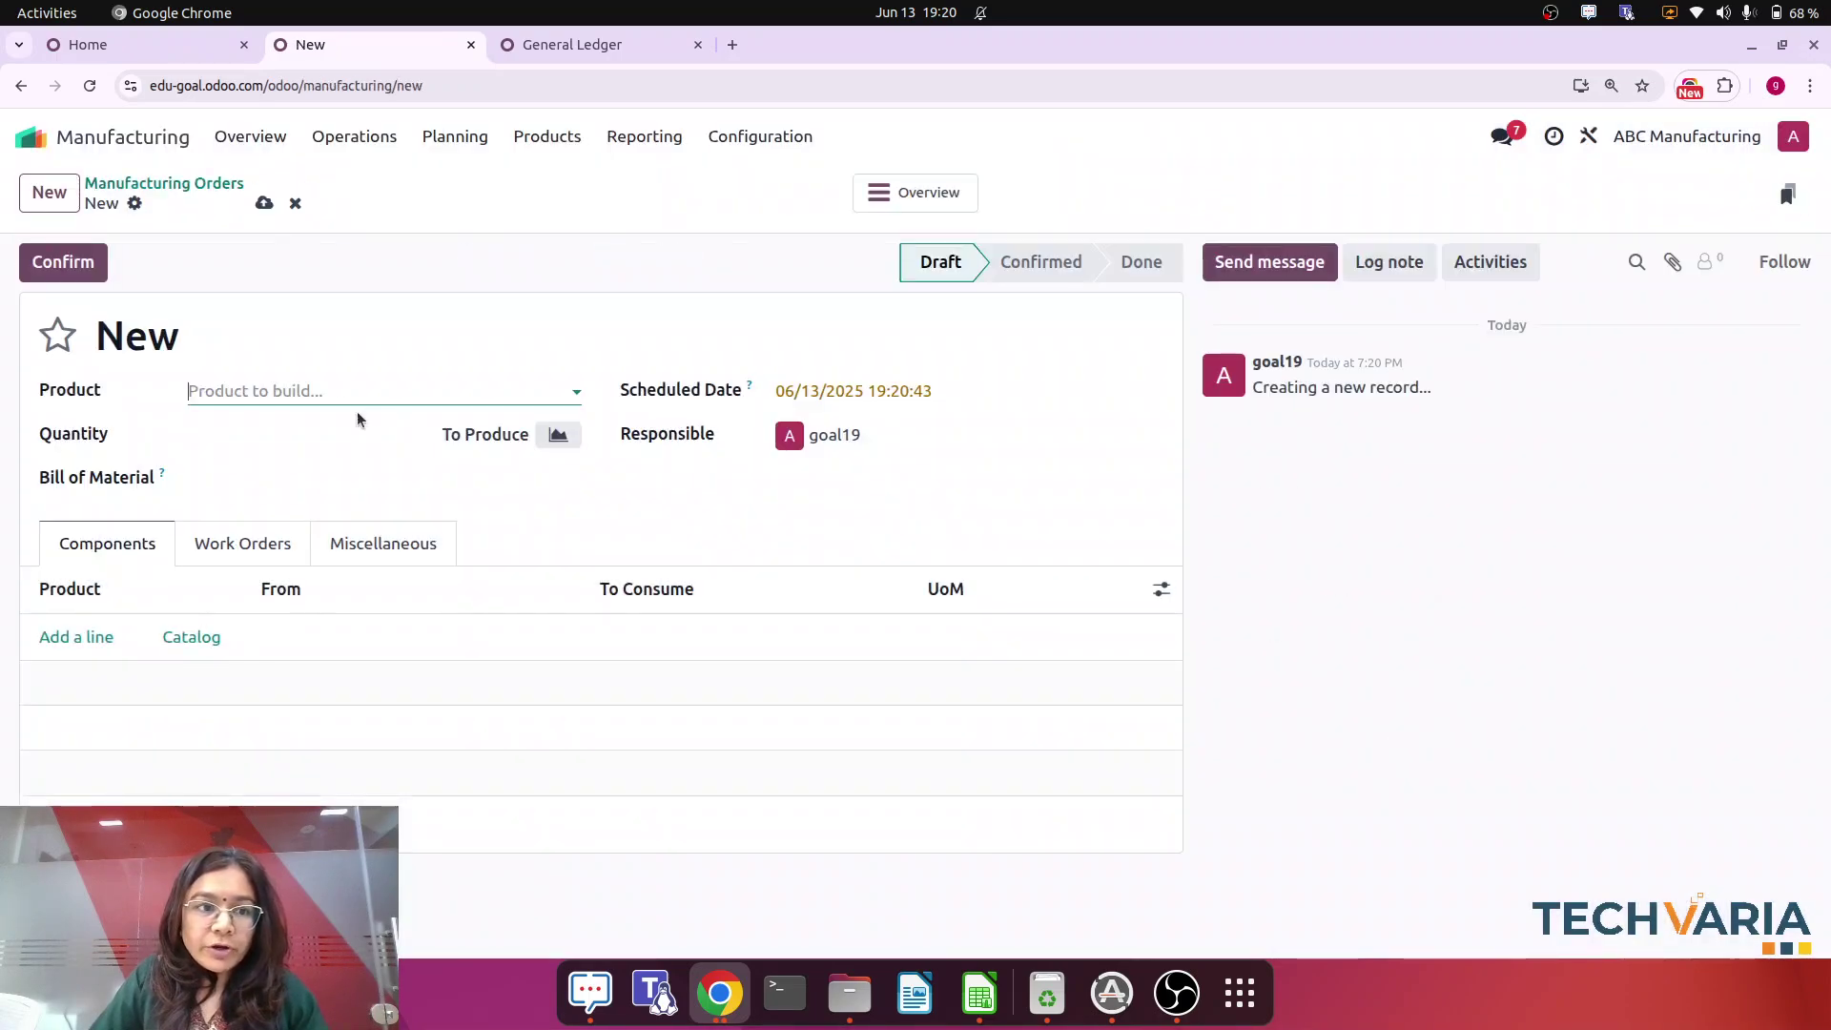
pyautogui.click(308, 389)
pyautogui.write('cabi')
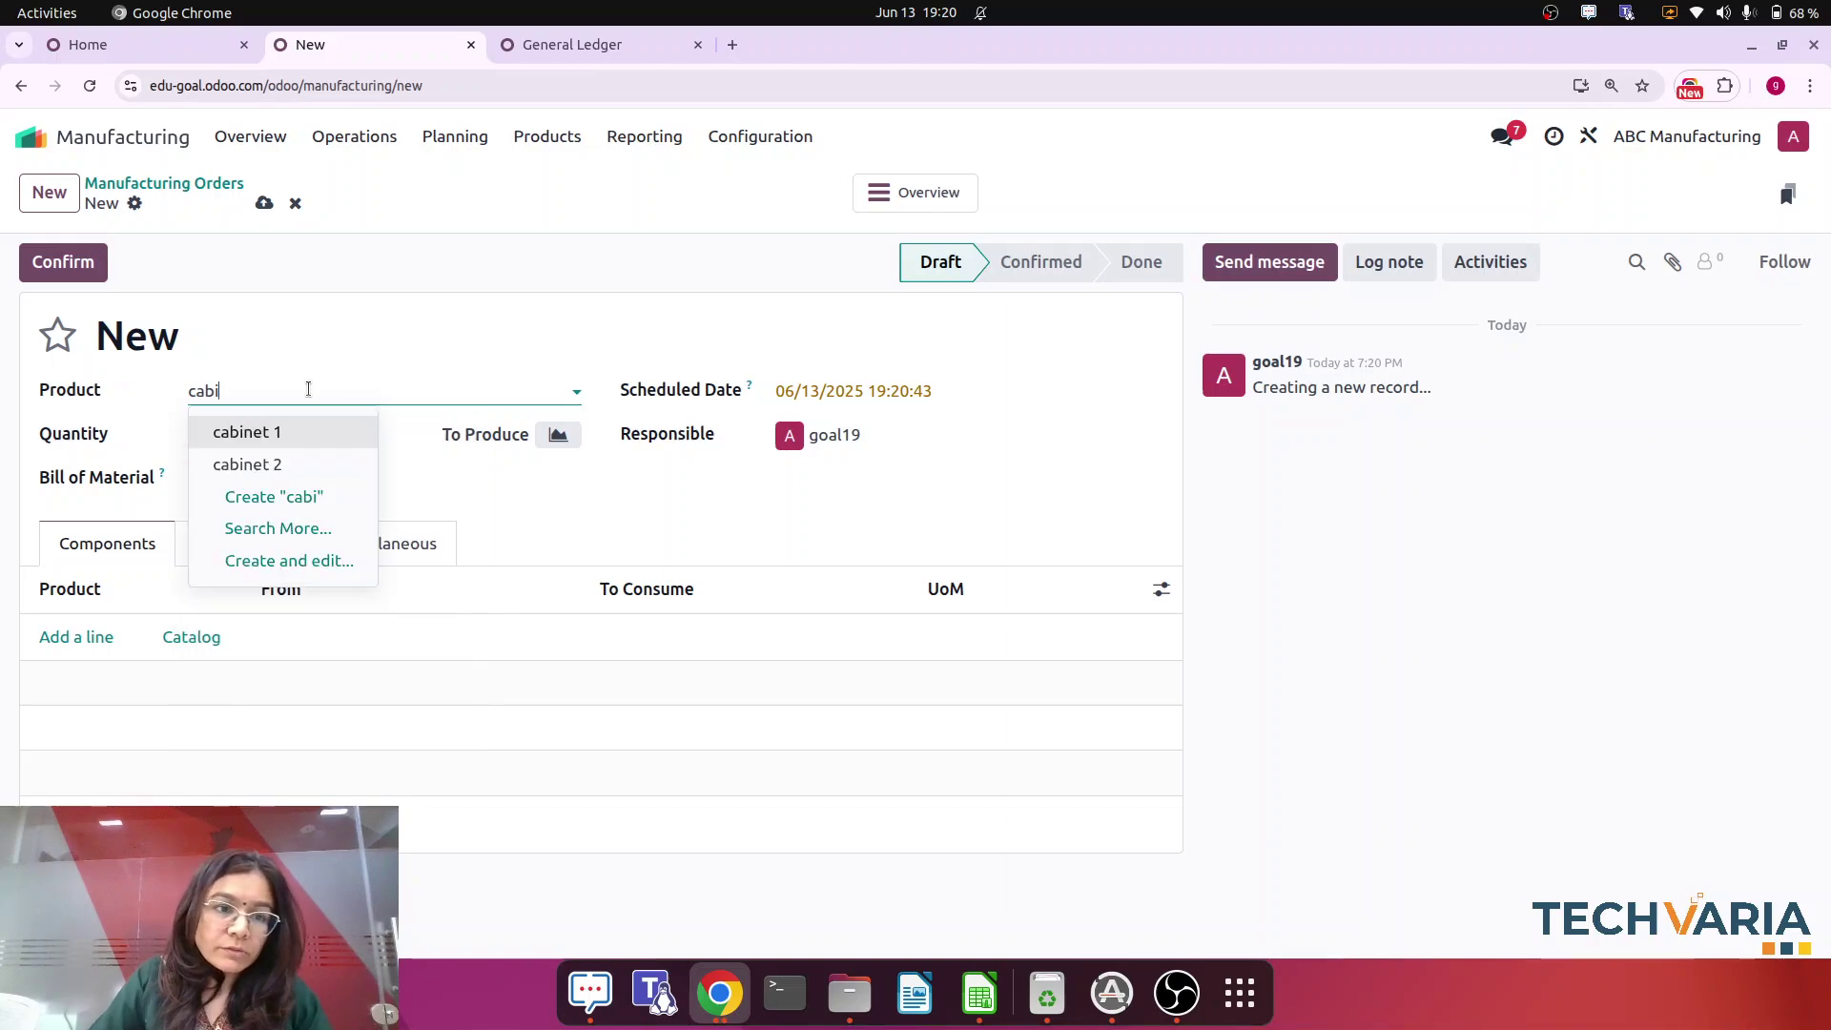
pyautogui.click(286, 428)
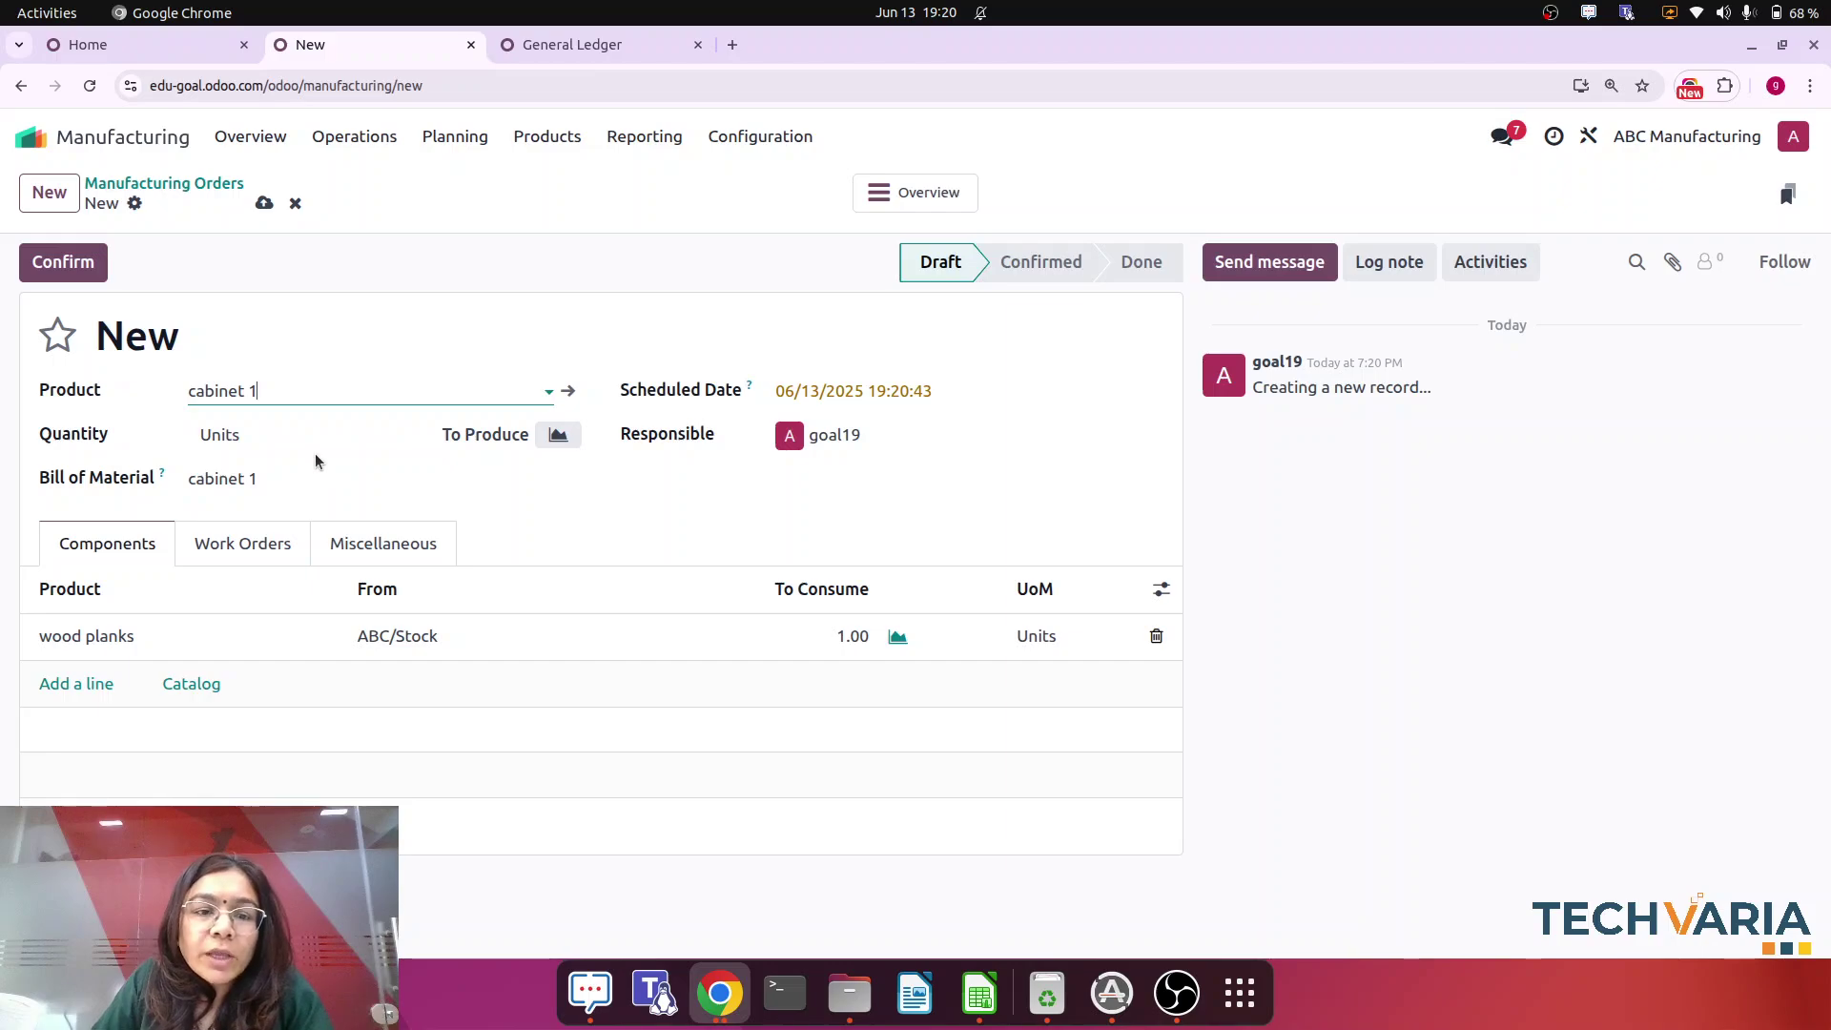
pyautogui.click(69, 271)
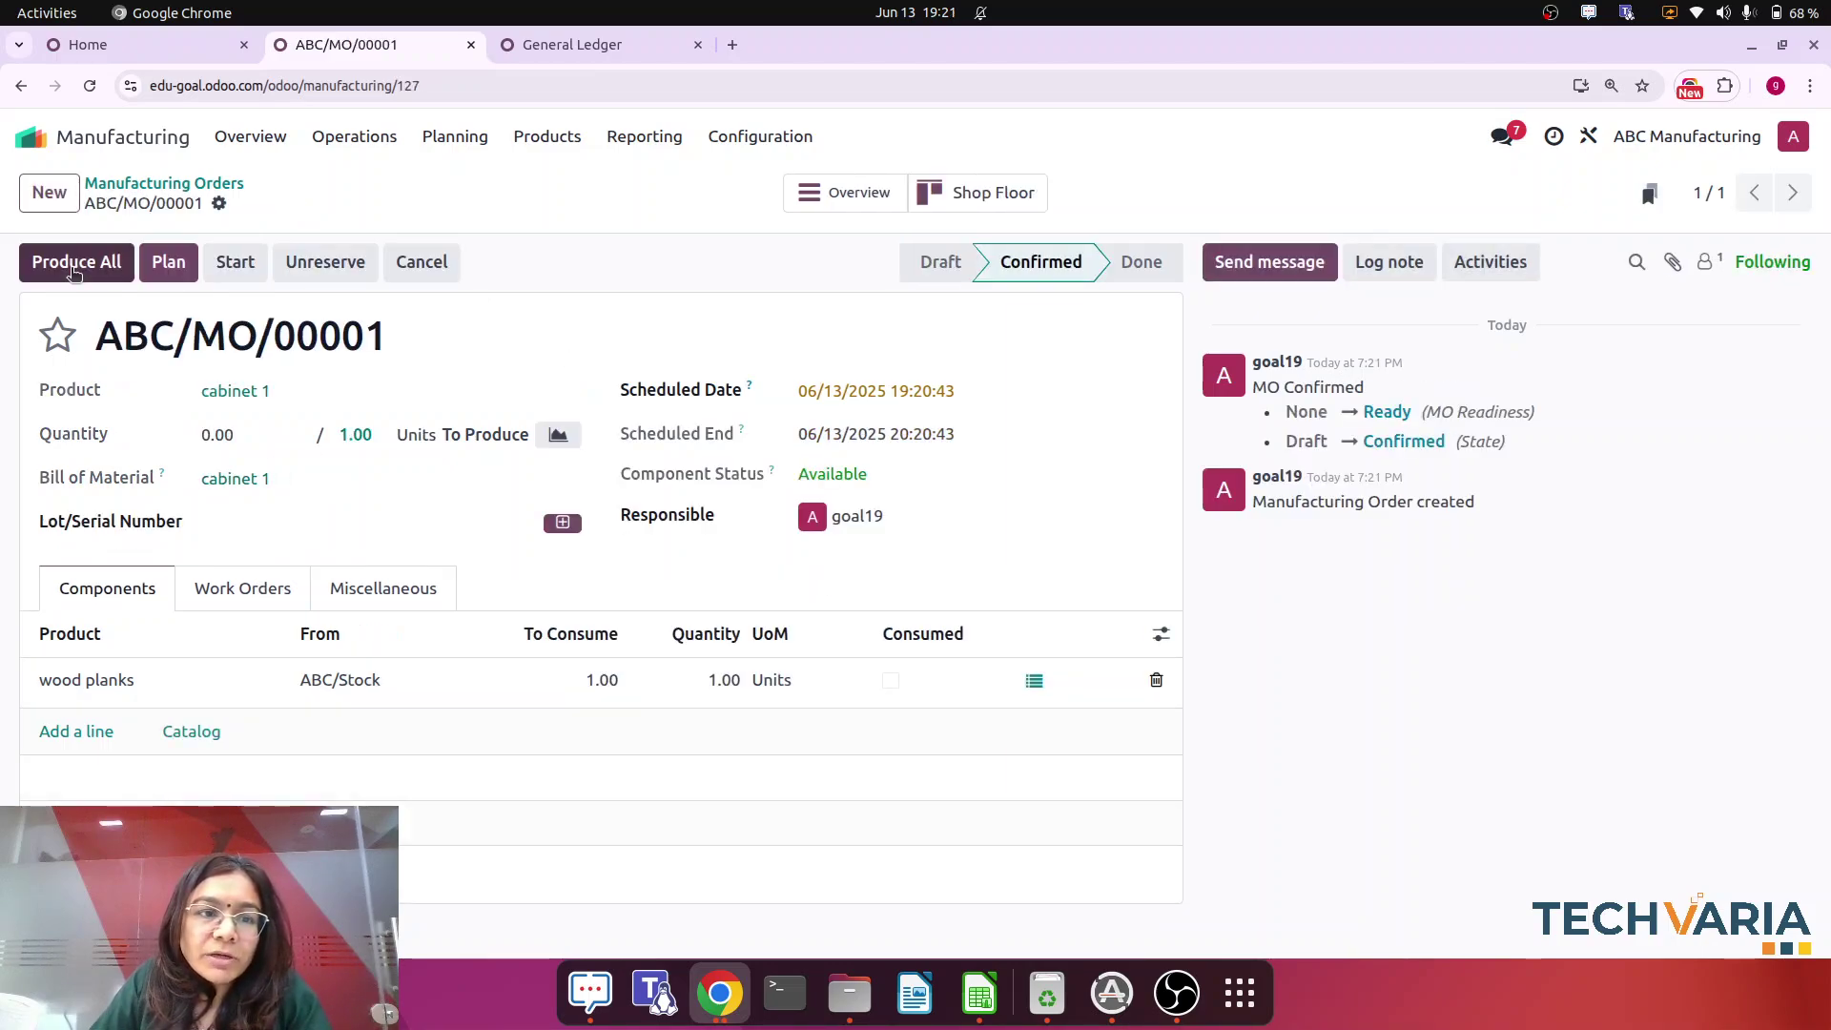
# - Check the cabinet 1 manufacturing order's work orders, return to its components and plan the order
pyautogui.click(254, 584)
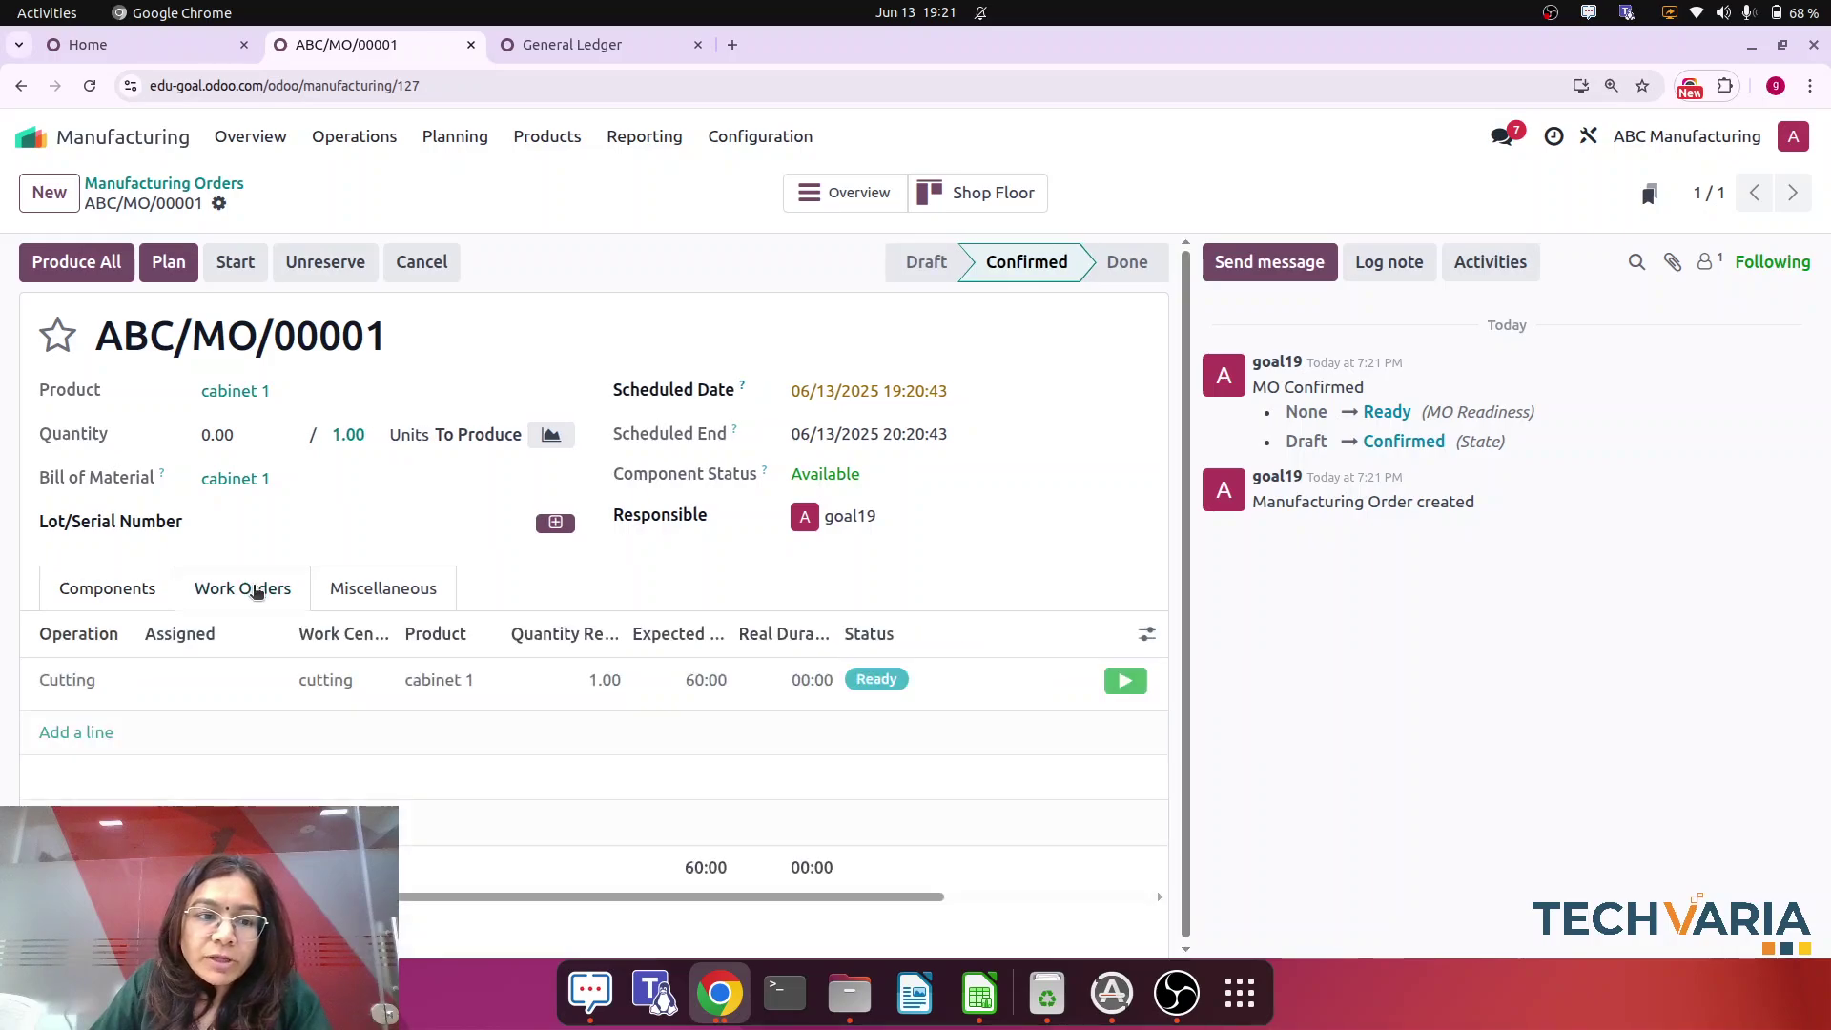
pyautogui.click(98, 591)
pyautogui.click(167, 262)
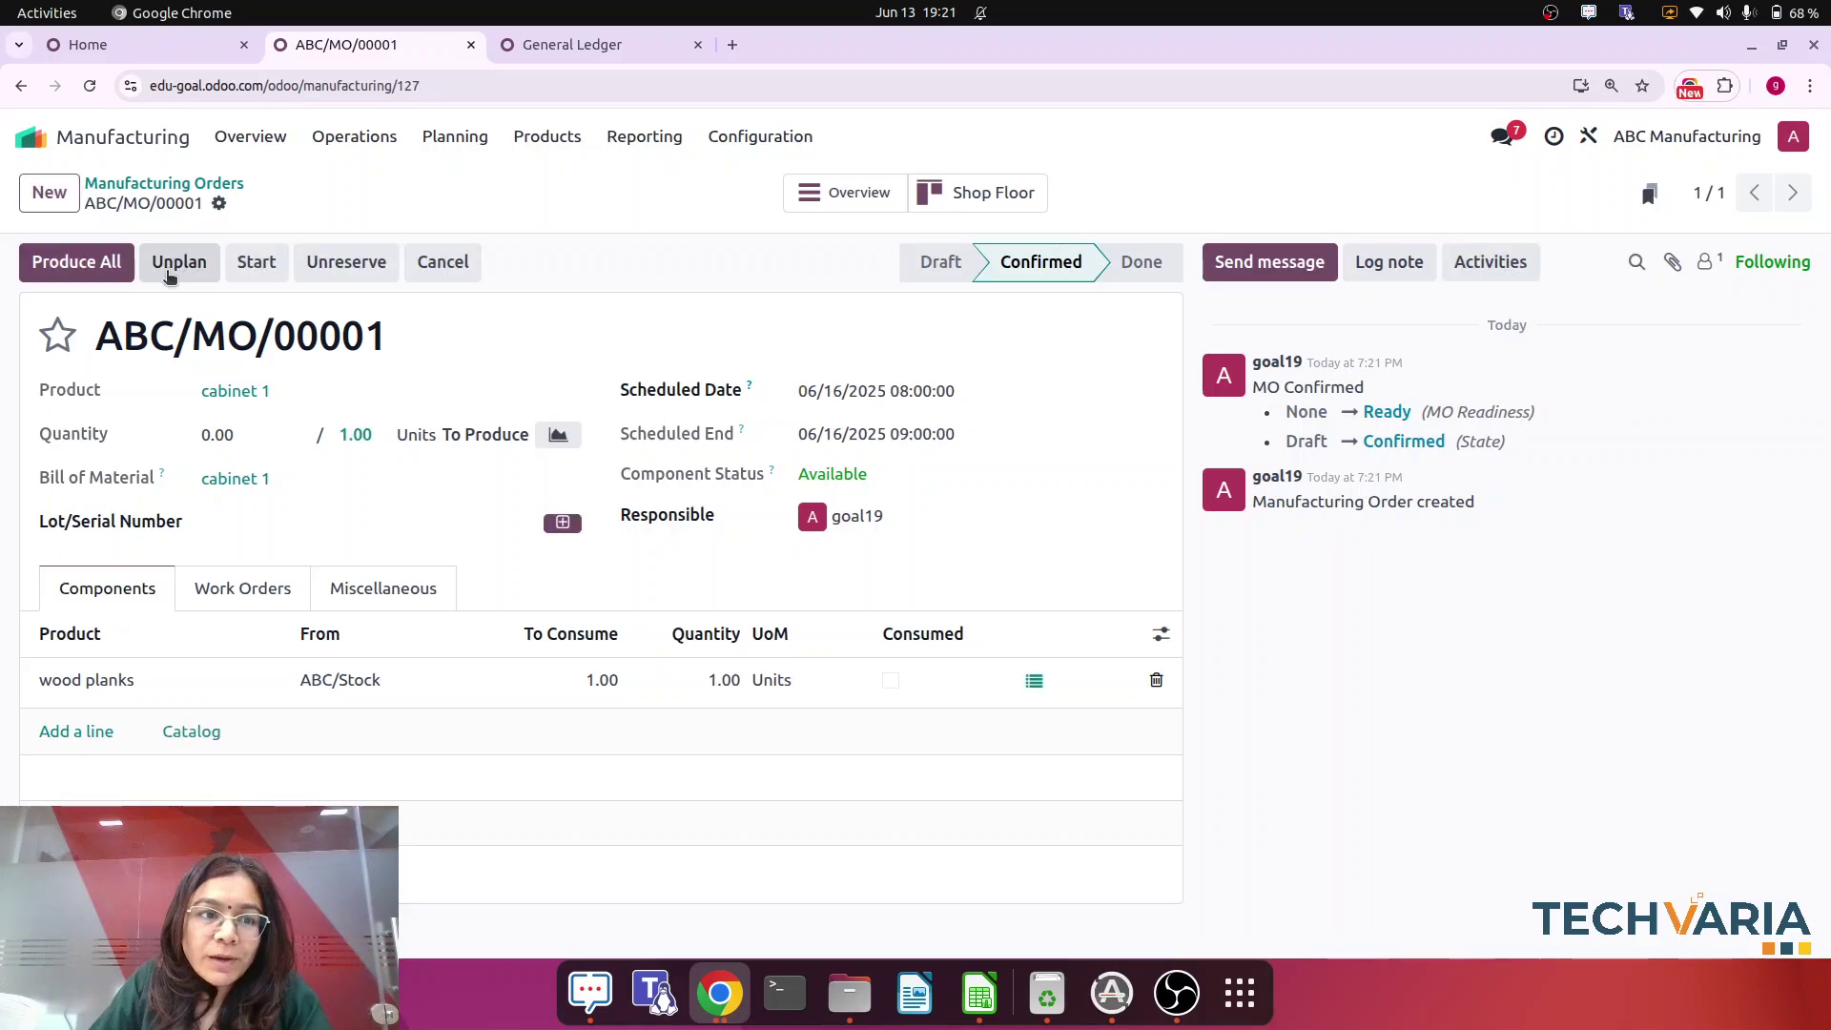
# - Set the Cutting work order's real duration to 60 minutes and produce the full manufacturing order
pyautogui.click(239, 586)
pyautogui.click(788, 681)
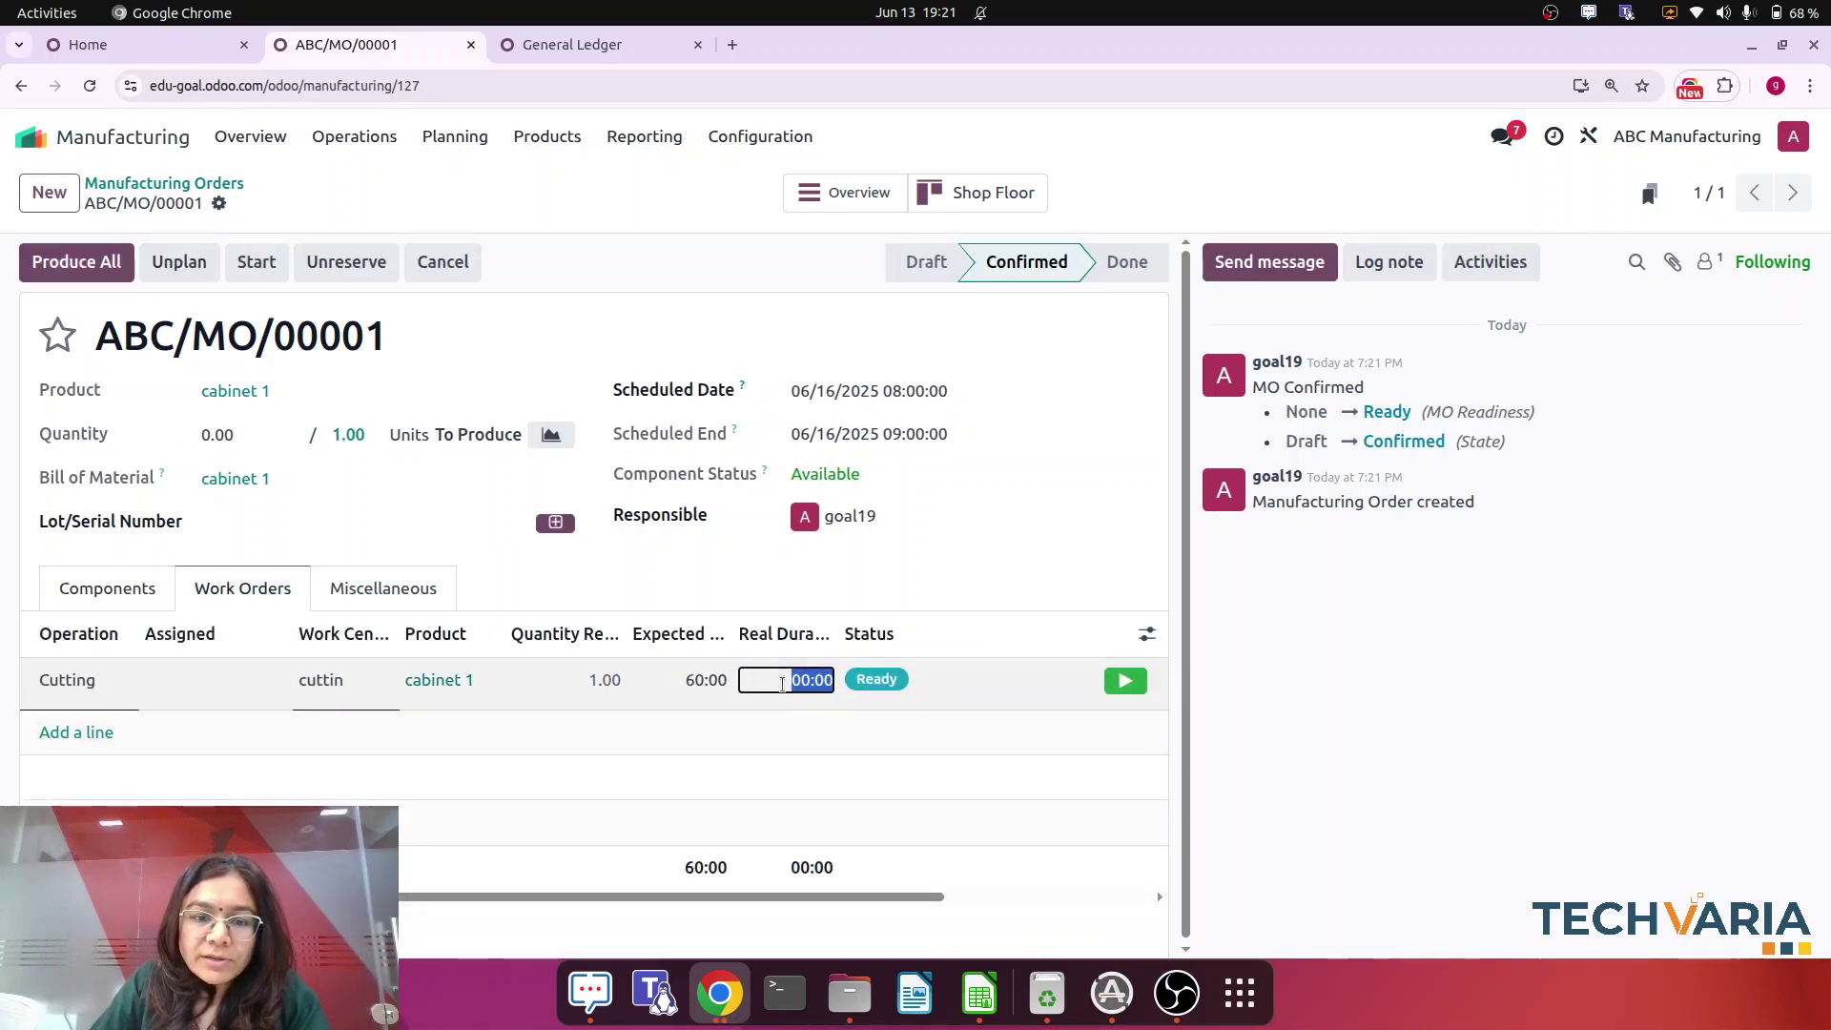
pyautogui.write('60')
pyautogui.press('Return')
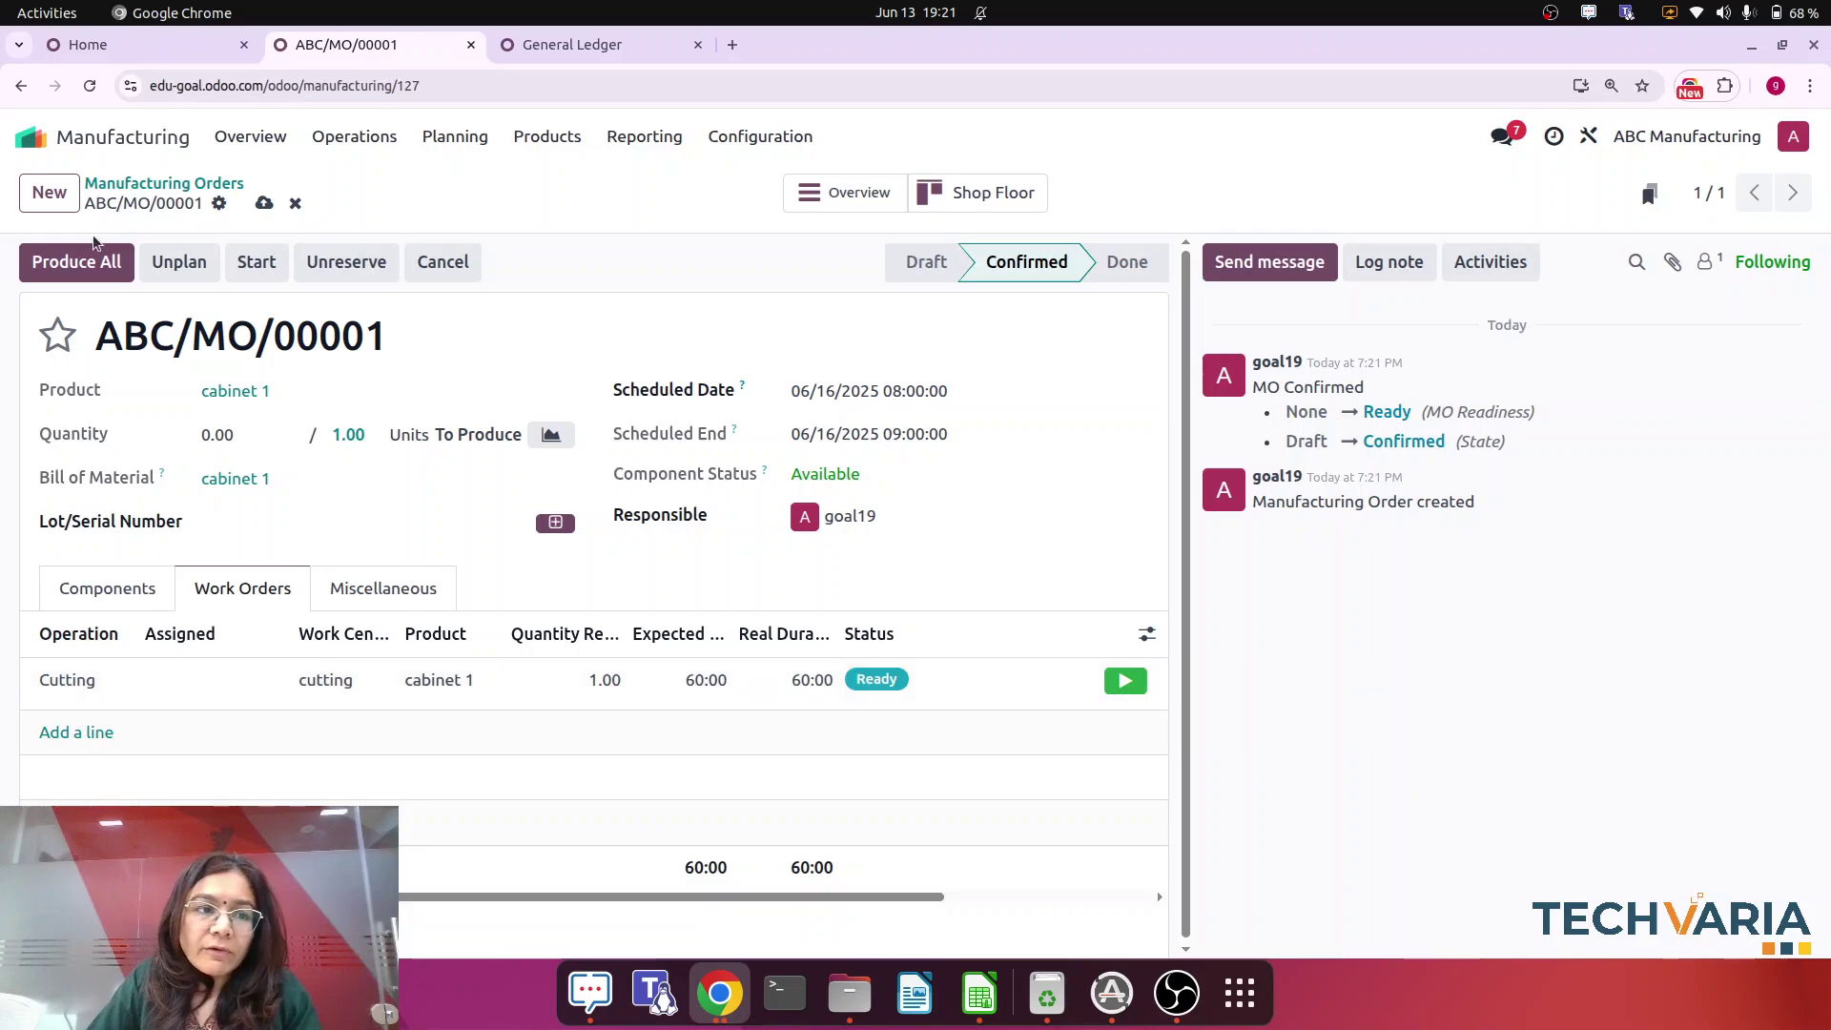
pyautogui.click(70, 272)
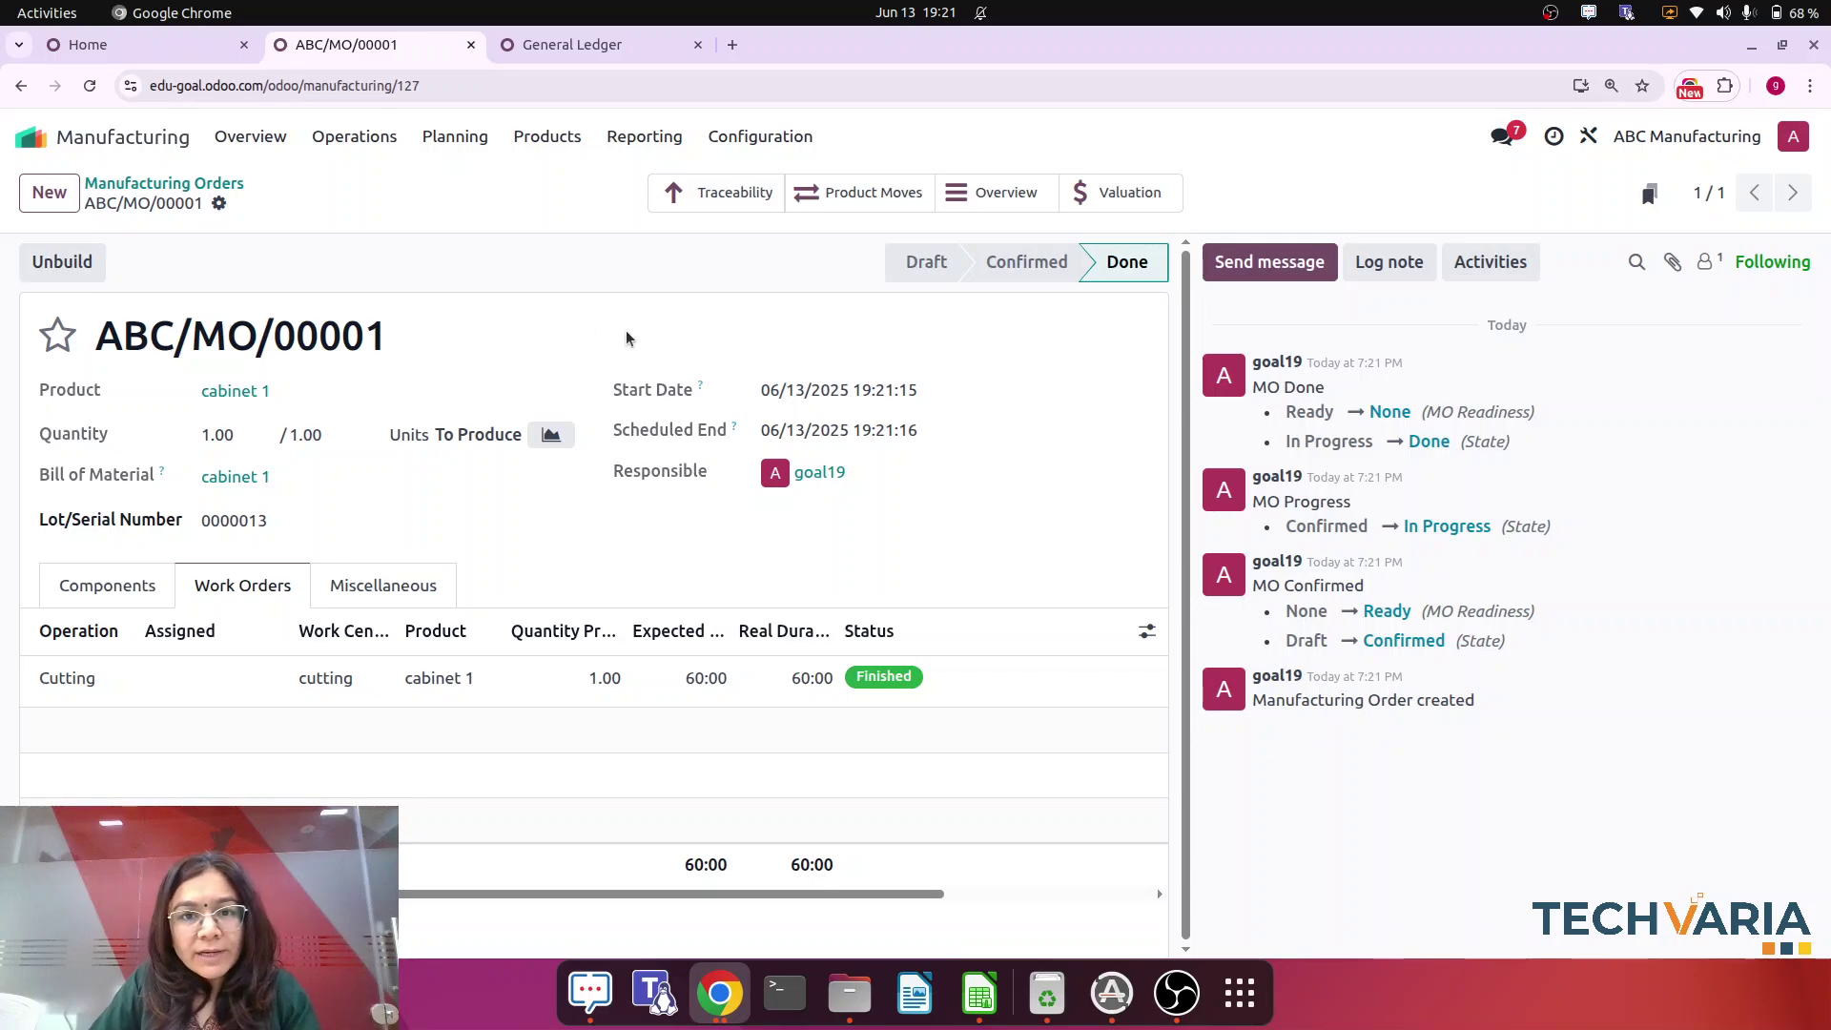
# - Open the manufacturing order's overview, review its component and operation costs, and return to the apps home screen
pyautogui.click(1021, 202)
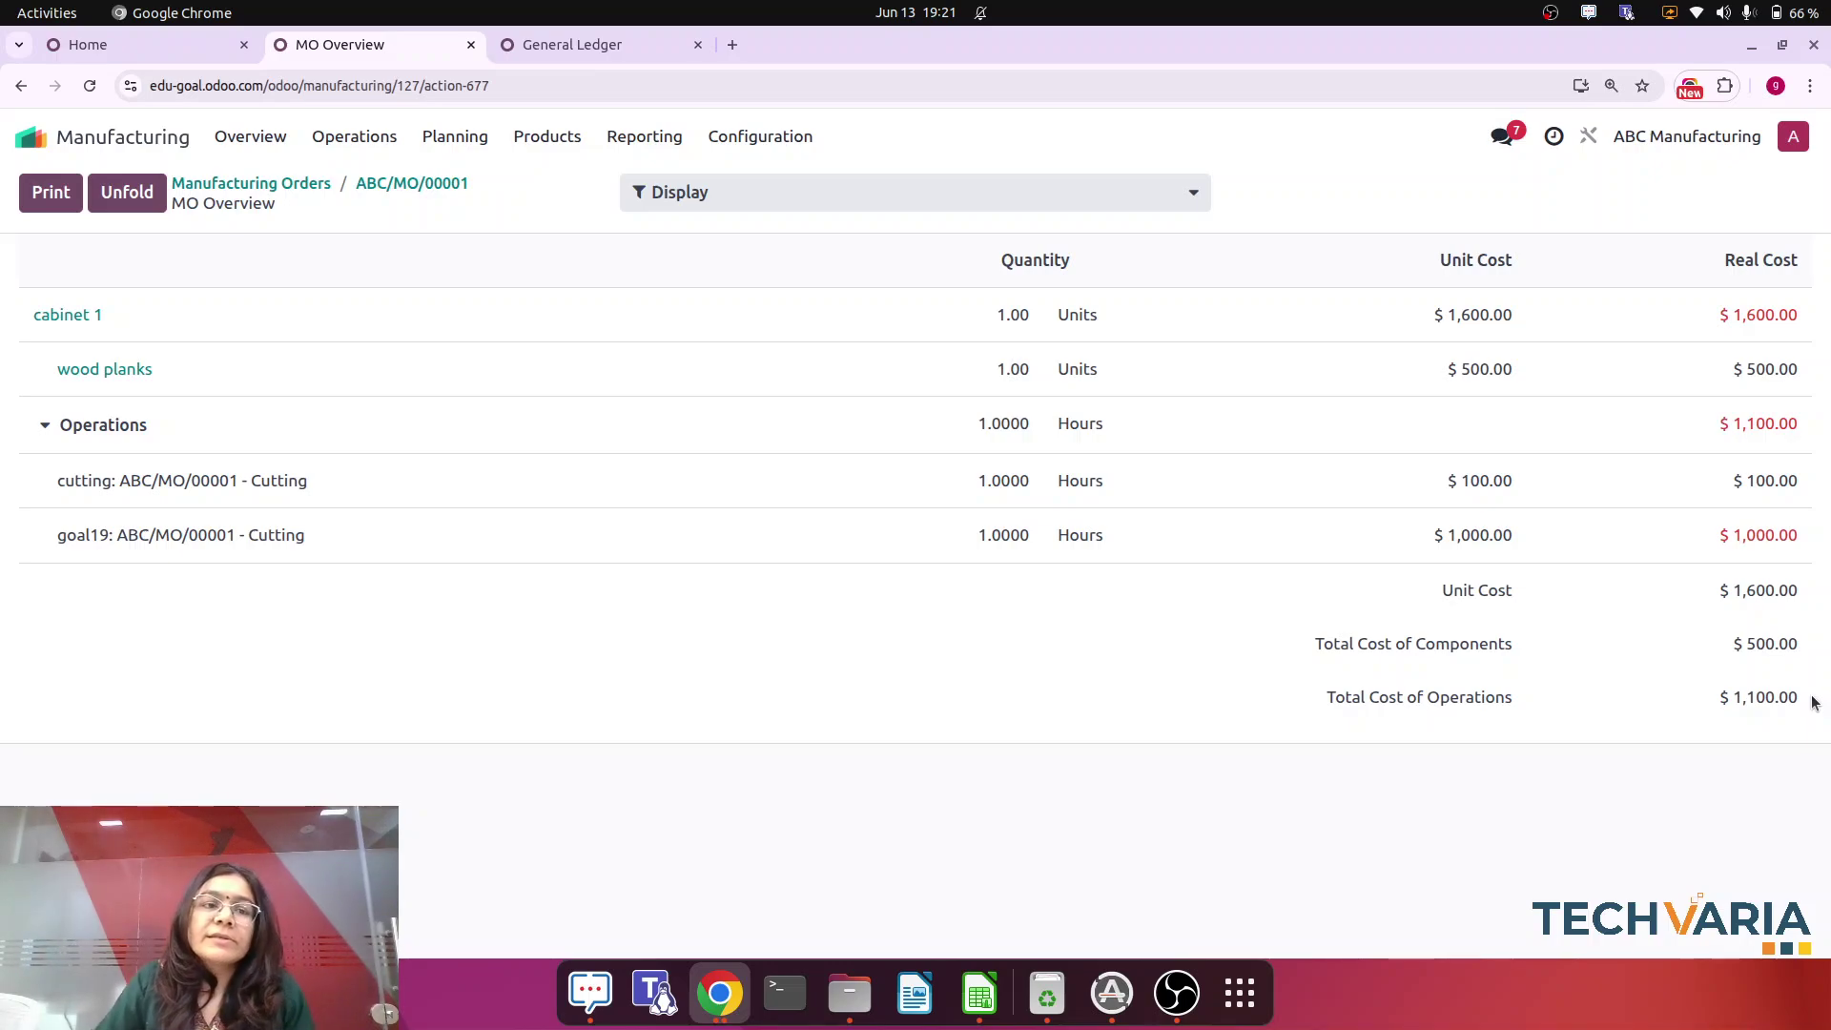
pyautogui.click(40, 139)
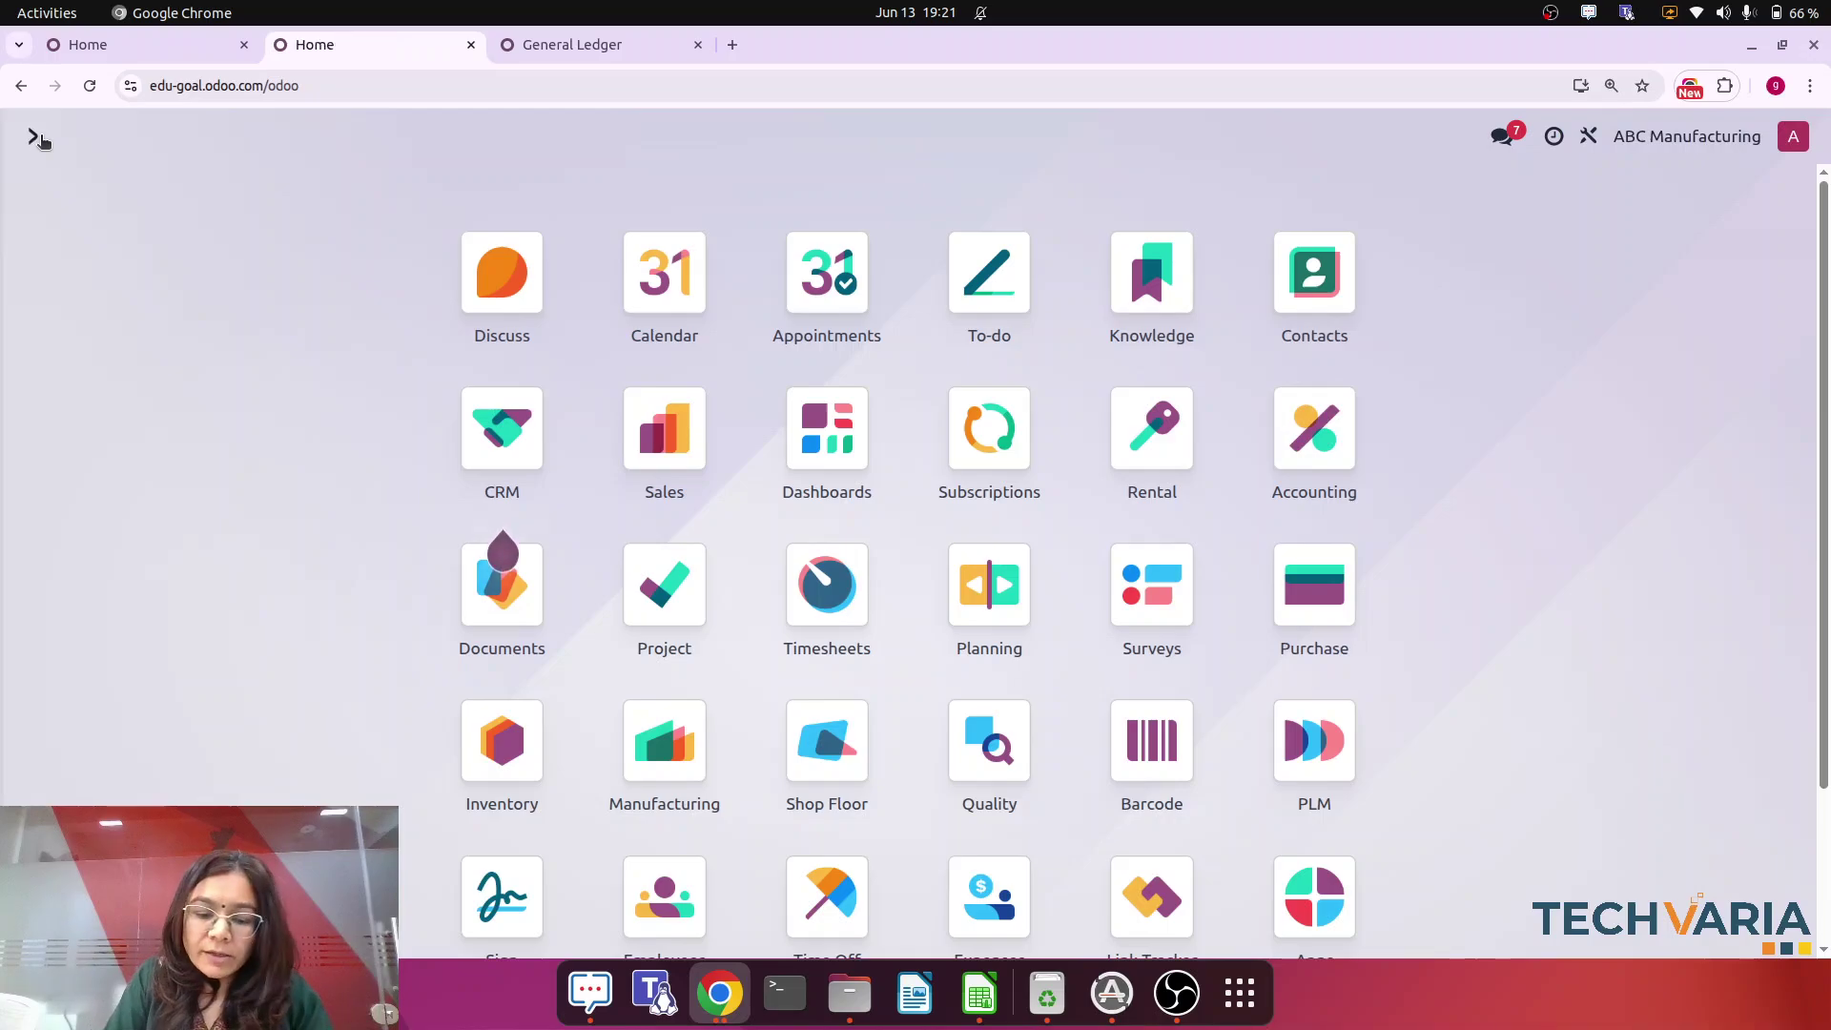
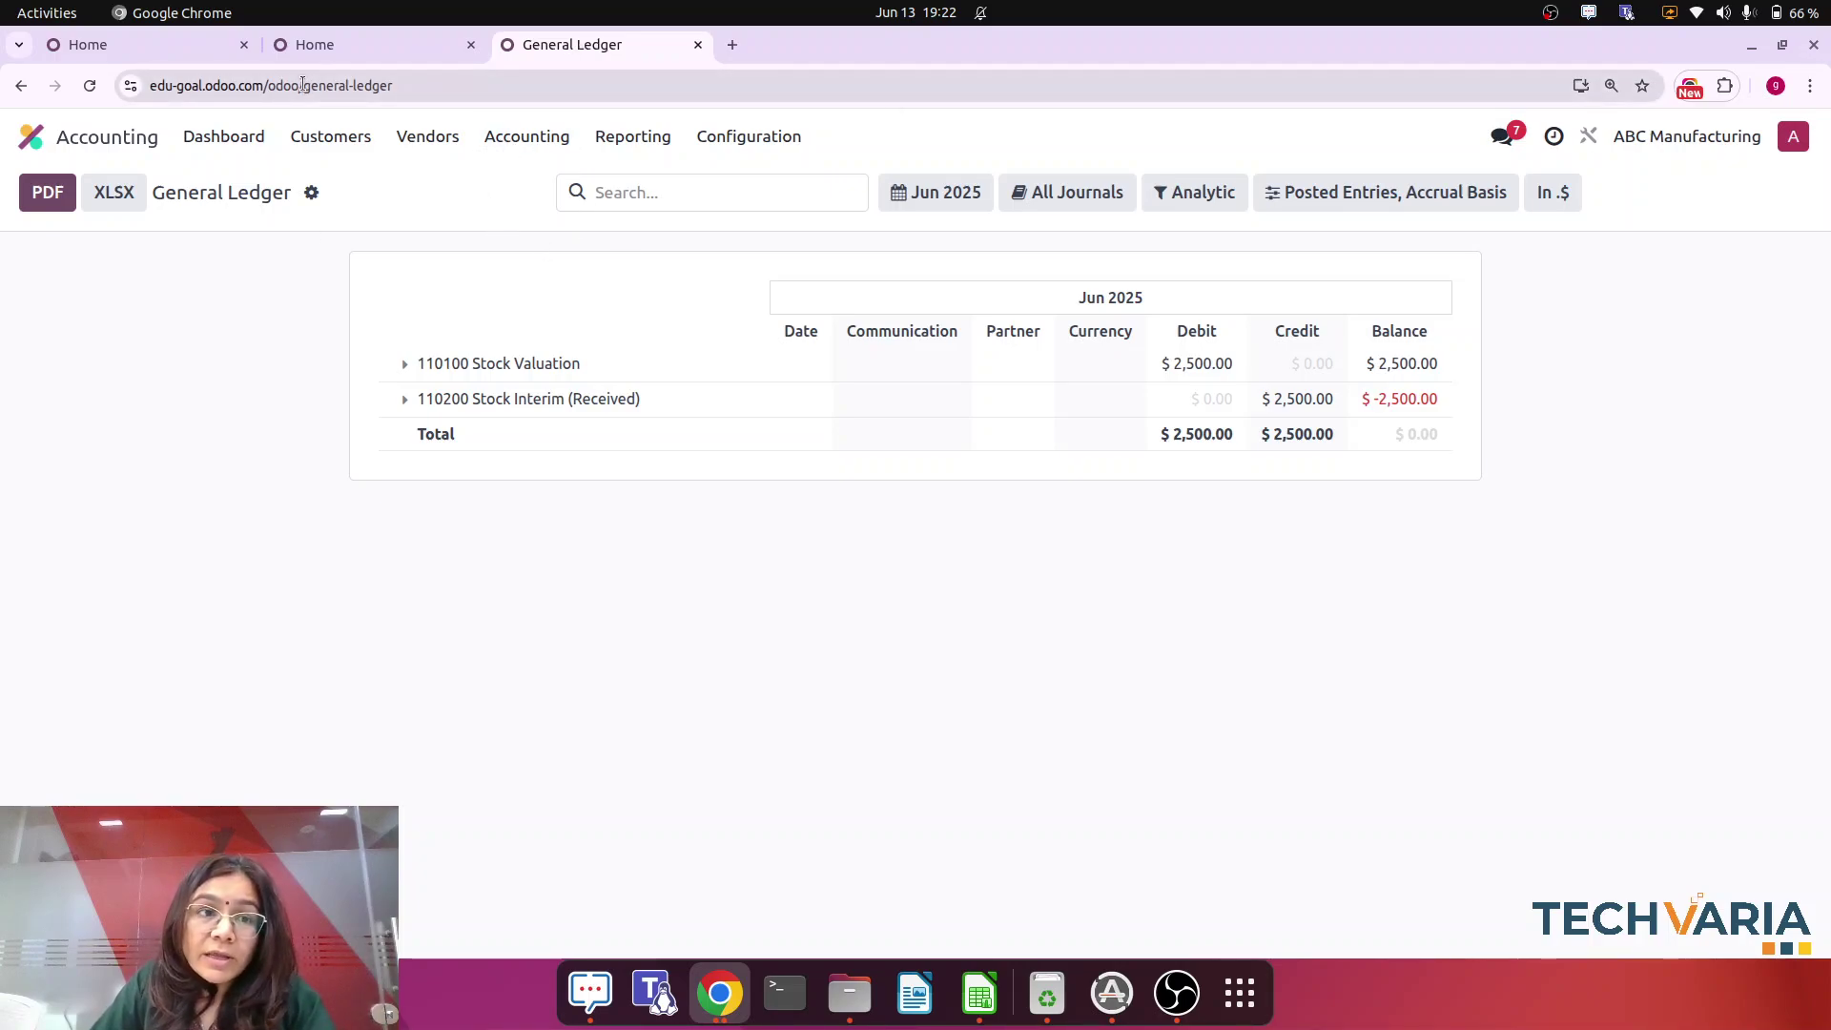
# - Reload the General Ledger and examine the stock valuation, cost of production and work centre cost accounts
pyautogui.click(429, 80)
pyautogui.press('Return')
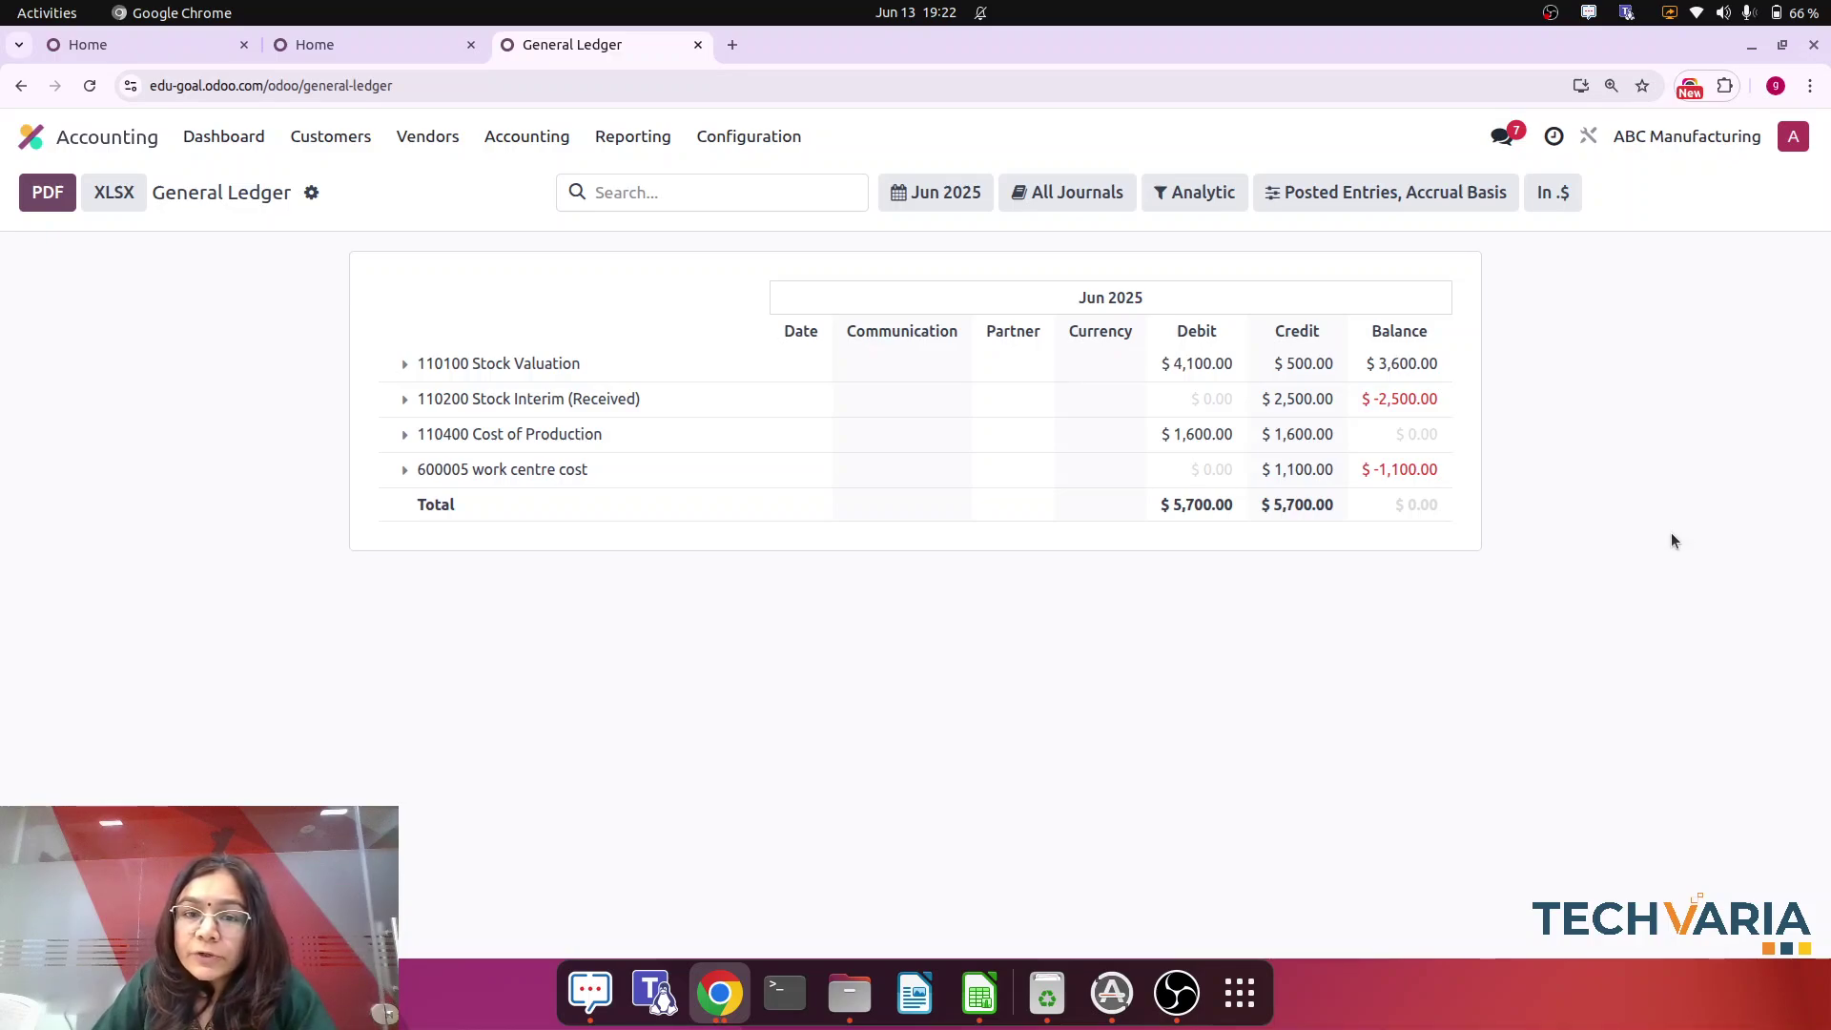
pyautogui.moveTo(547, 454)
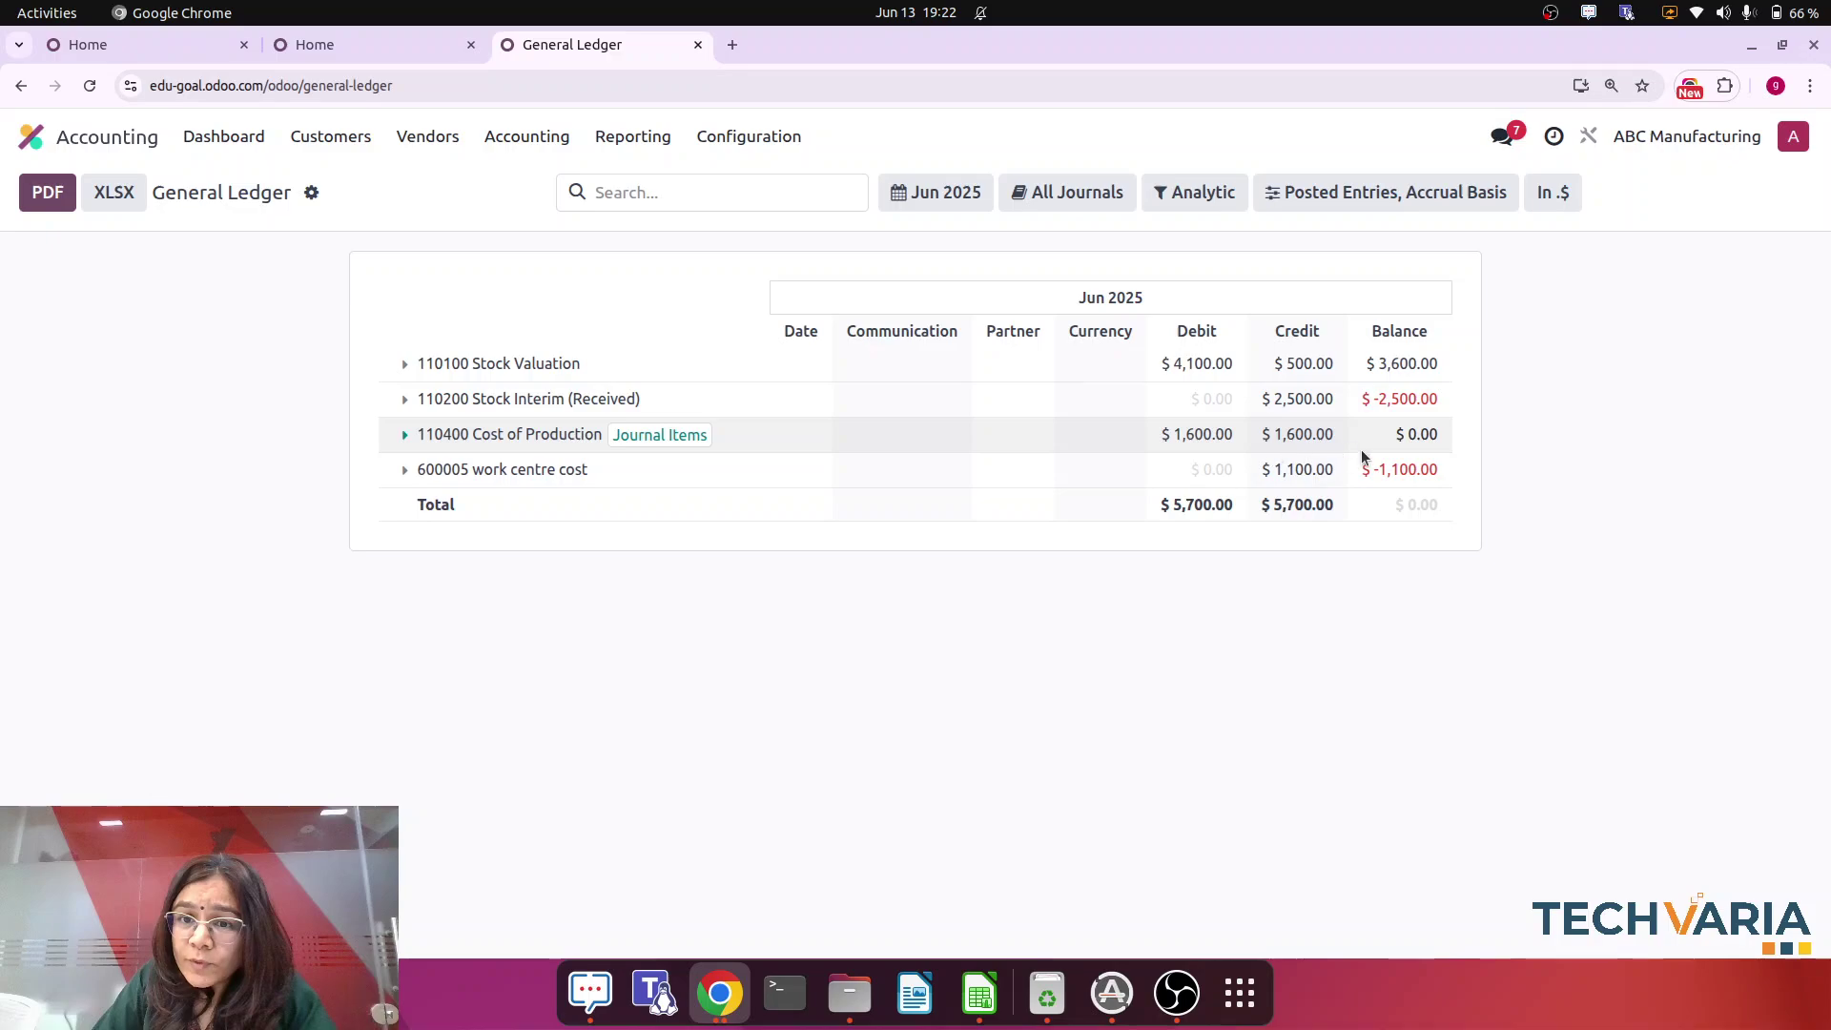
pyautogui.moveTo(1177, 466)
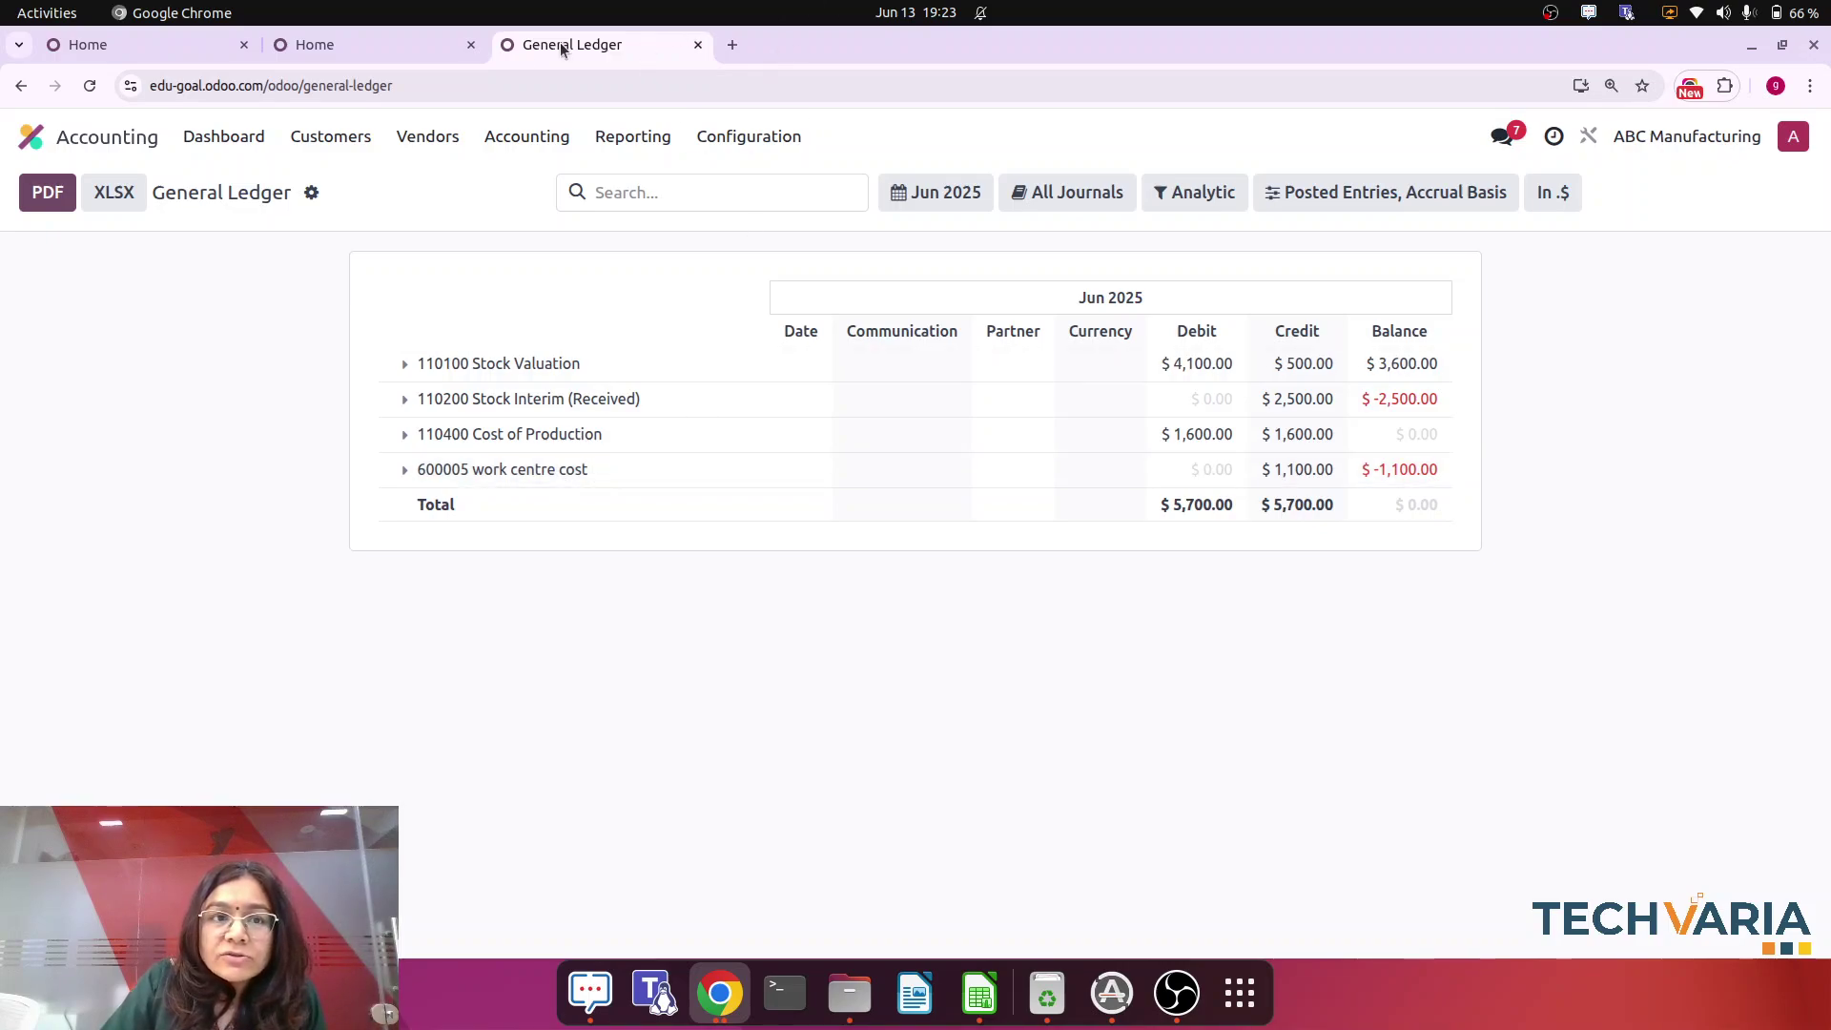
# - Open Manufacturing's Production Analysis report in the second browser tab and show it as a pivot table
pyautogui.click(415, 48)
pyautogui.click(671, 378)
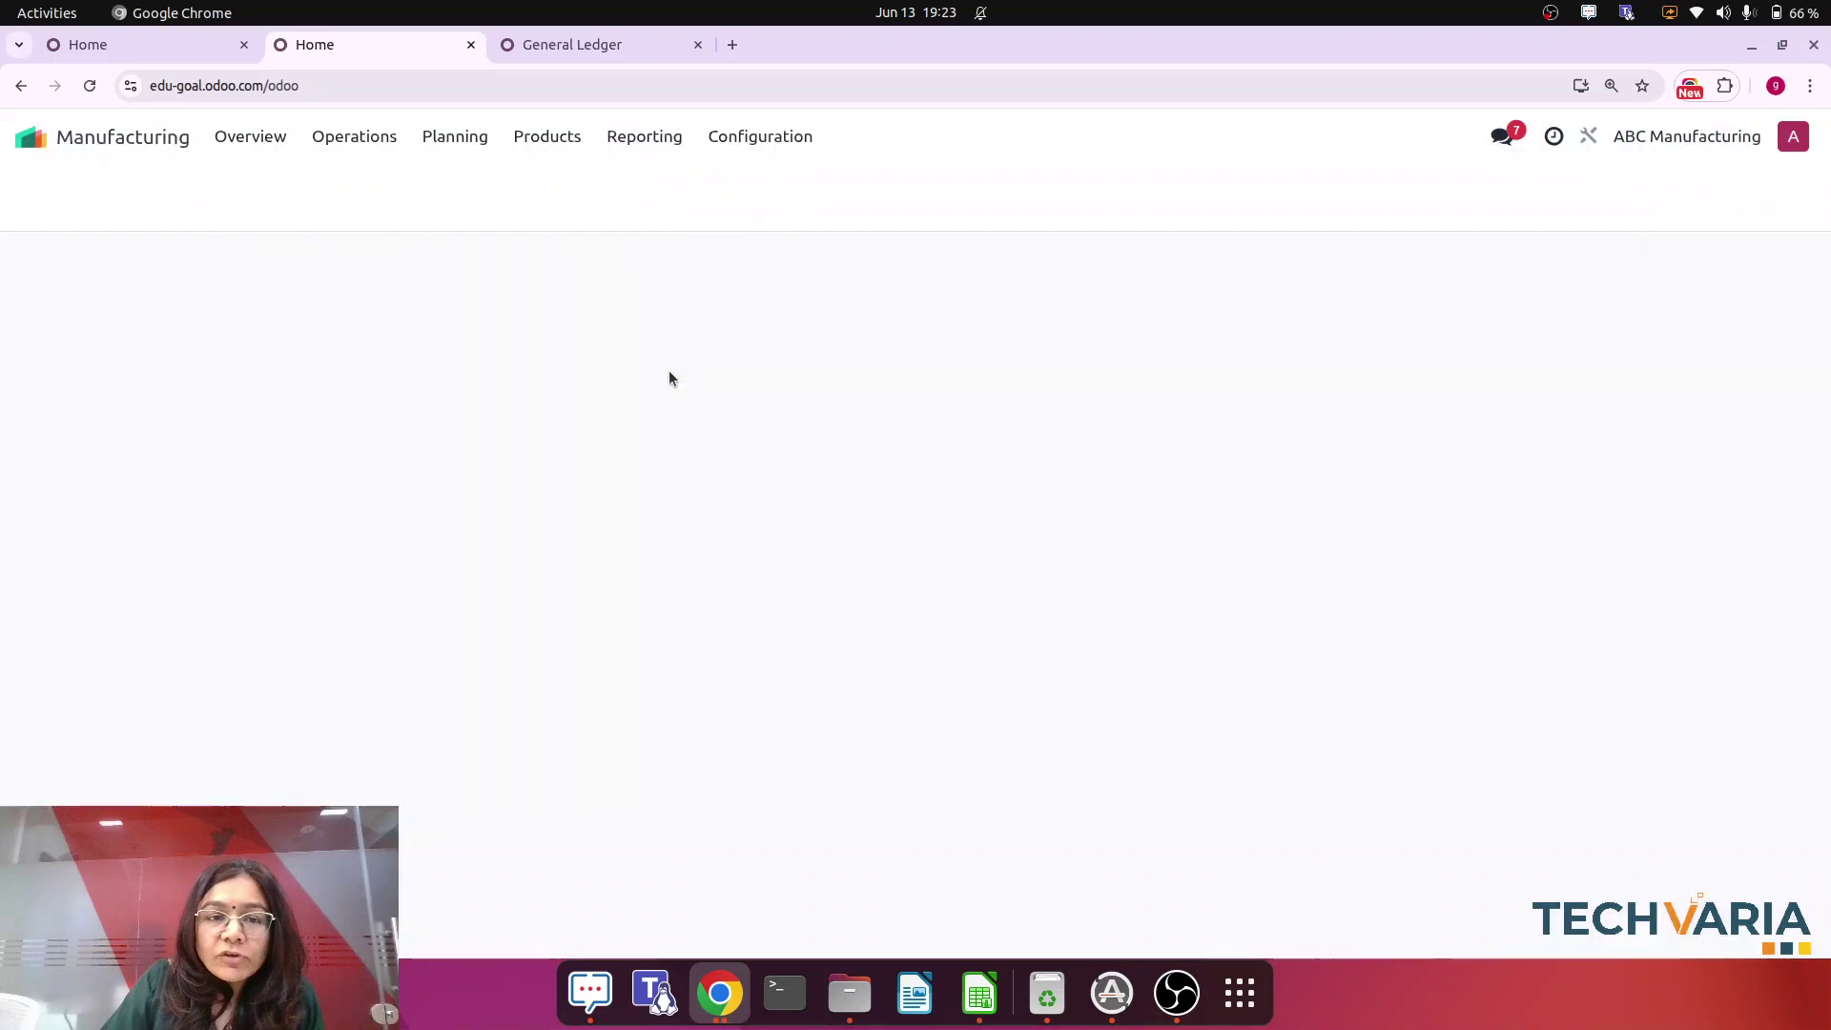
pyautogui.click(648, 138)
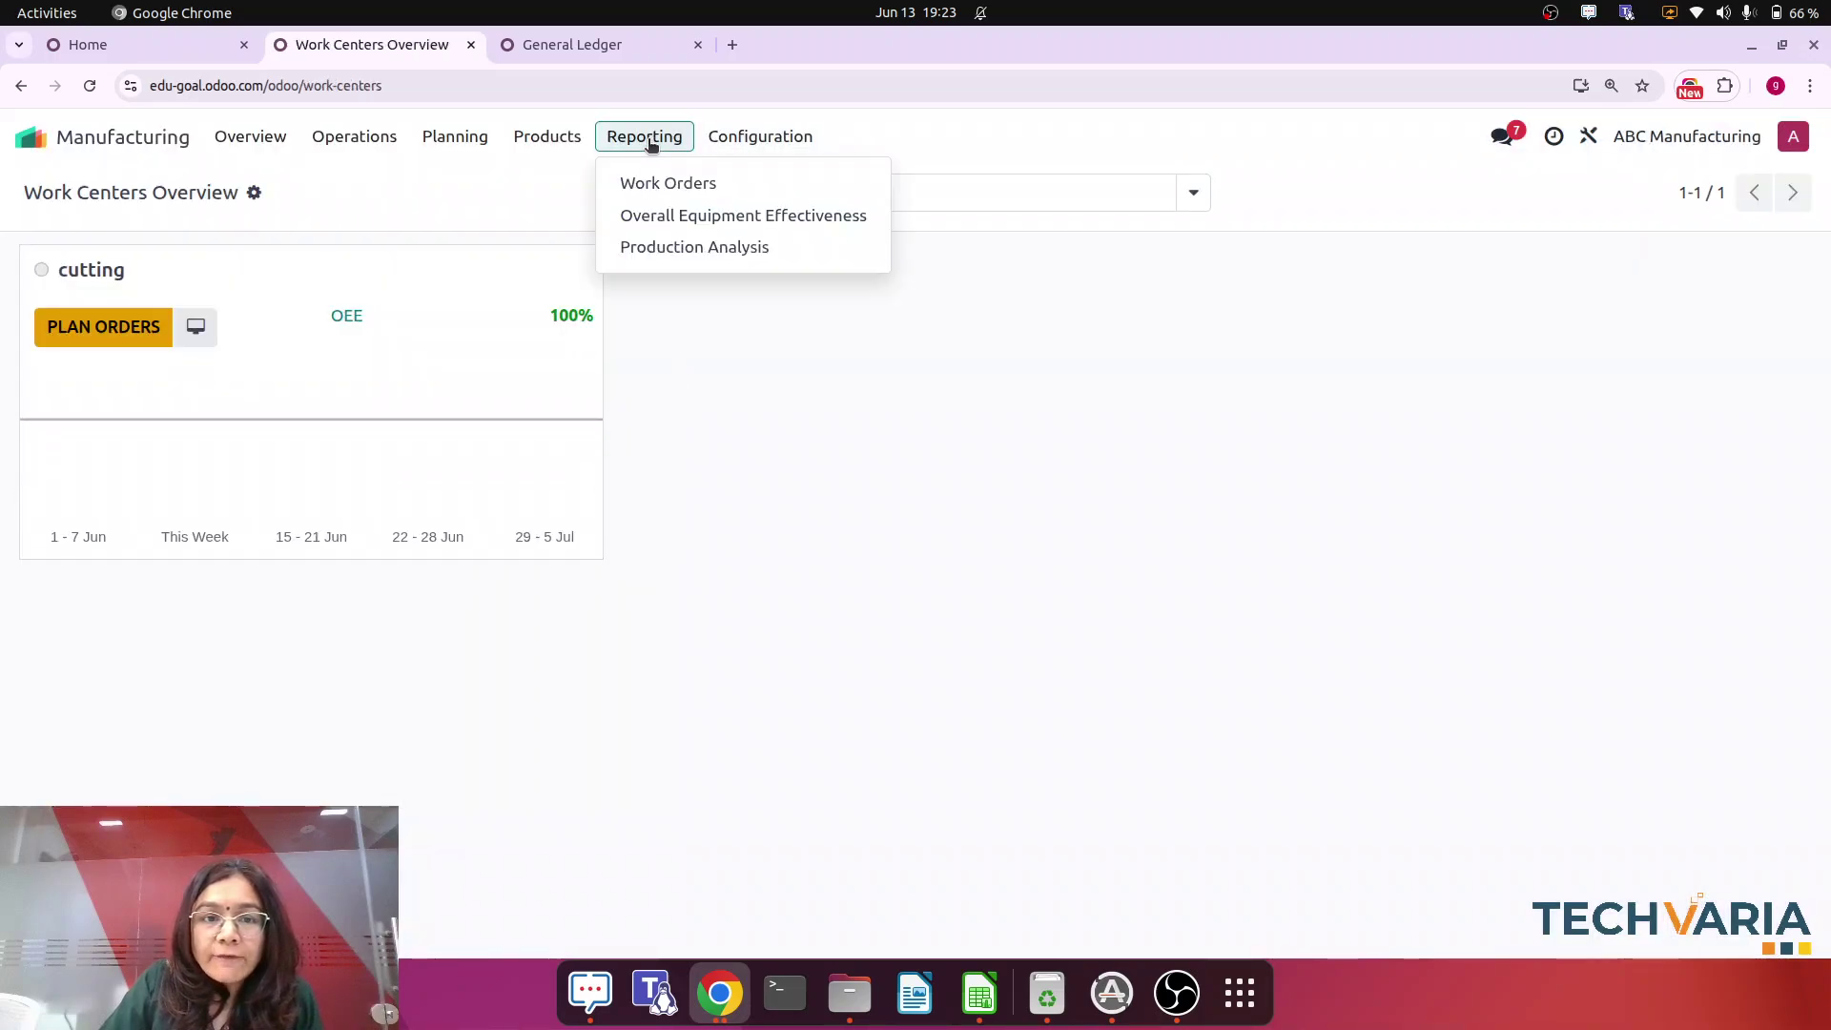
pyautogui.click(654, 255)
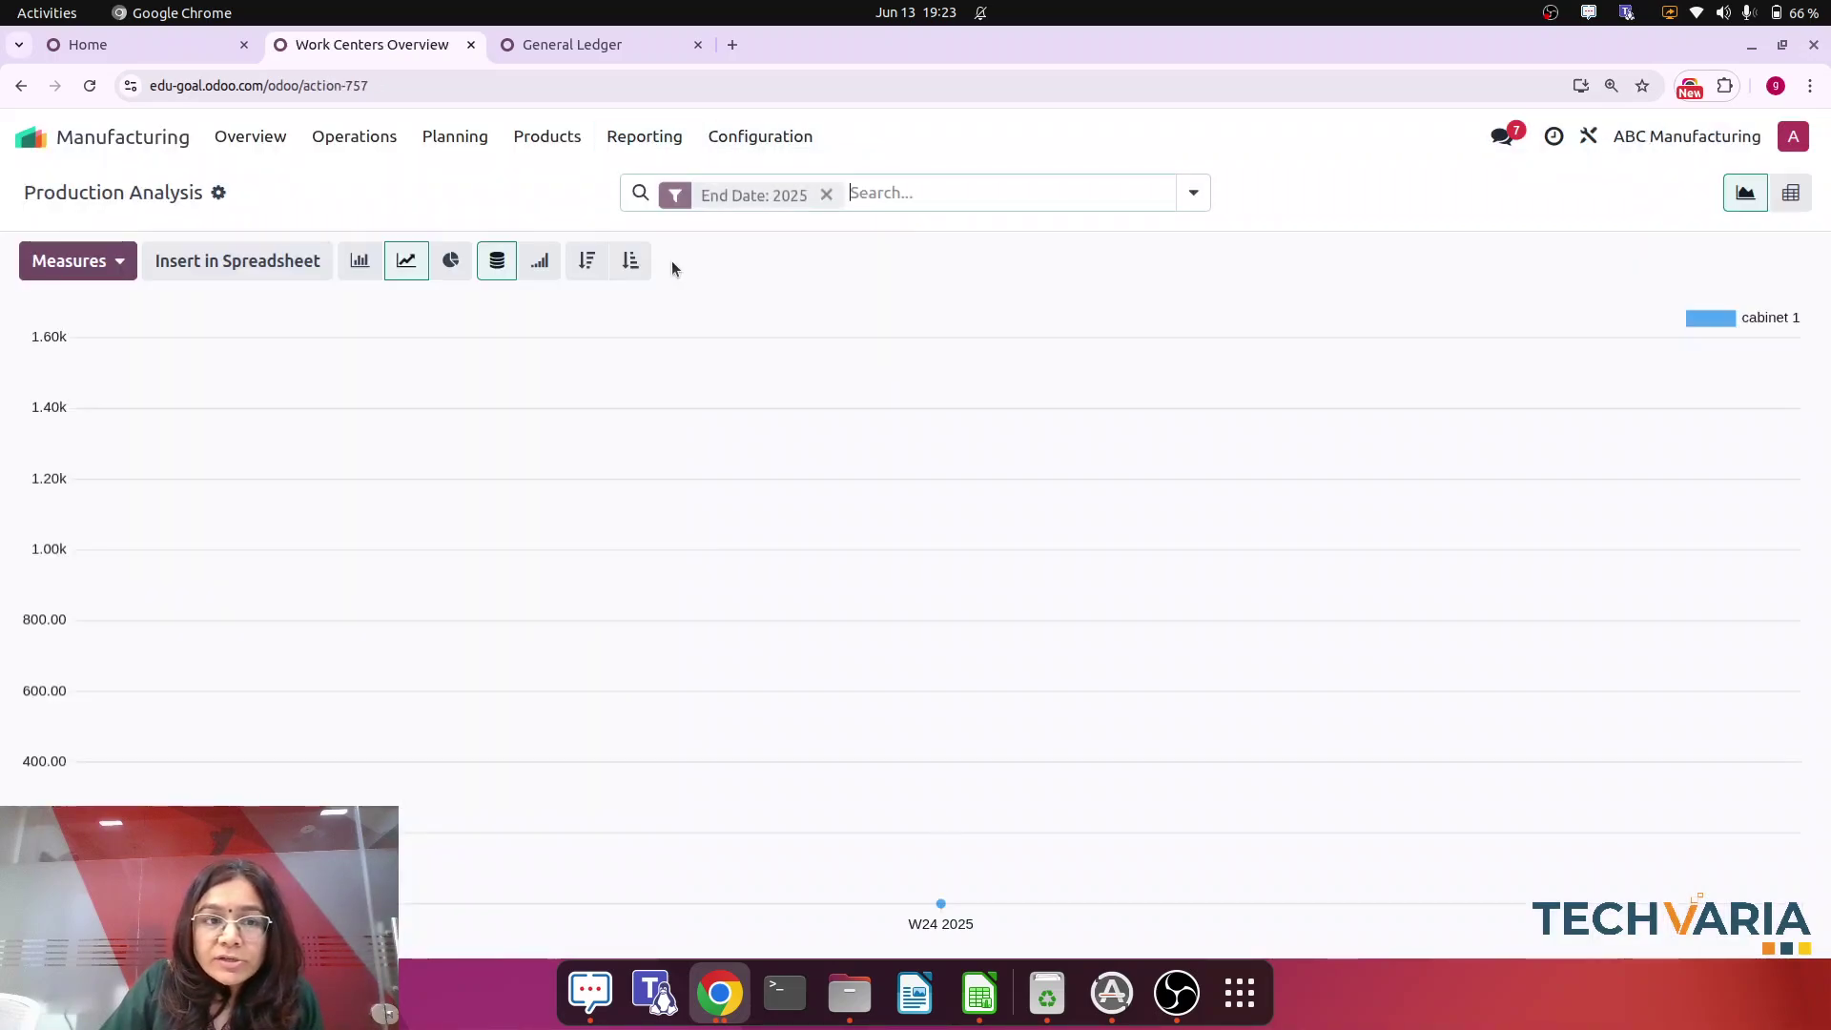
pyautogui.click(1791, 193)
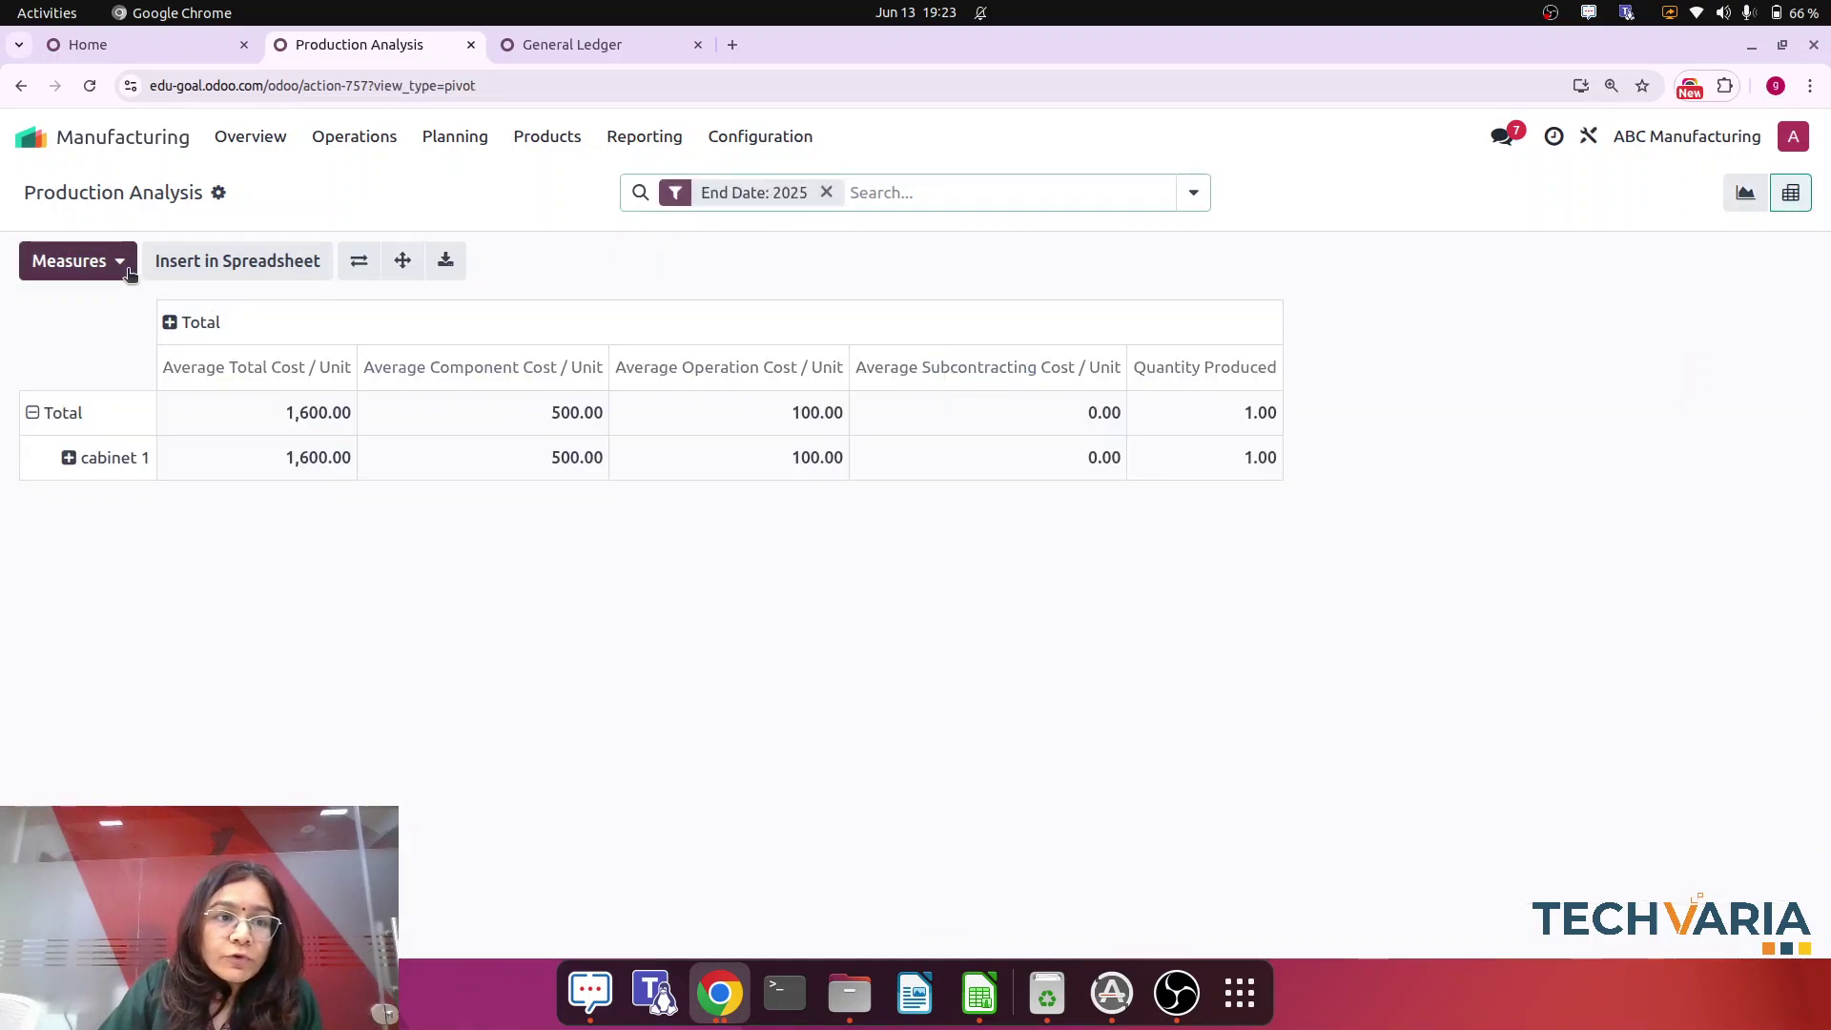
# - Remove the Quantity Produced measure and the average total, subcontracting, operation and component cost per unit measures from the pivot
pyautogui.click(69, 260)
pyautogui.click(44, 667)
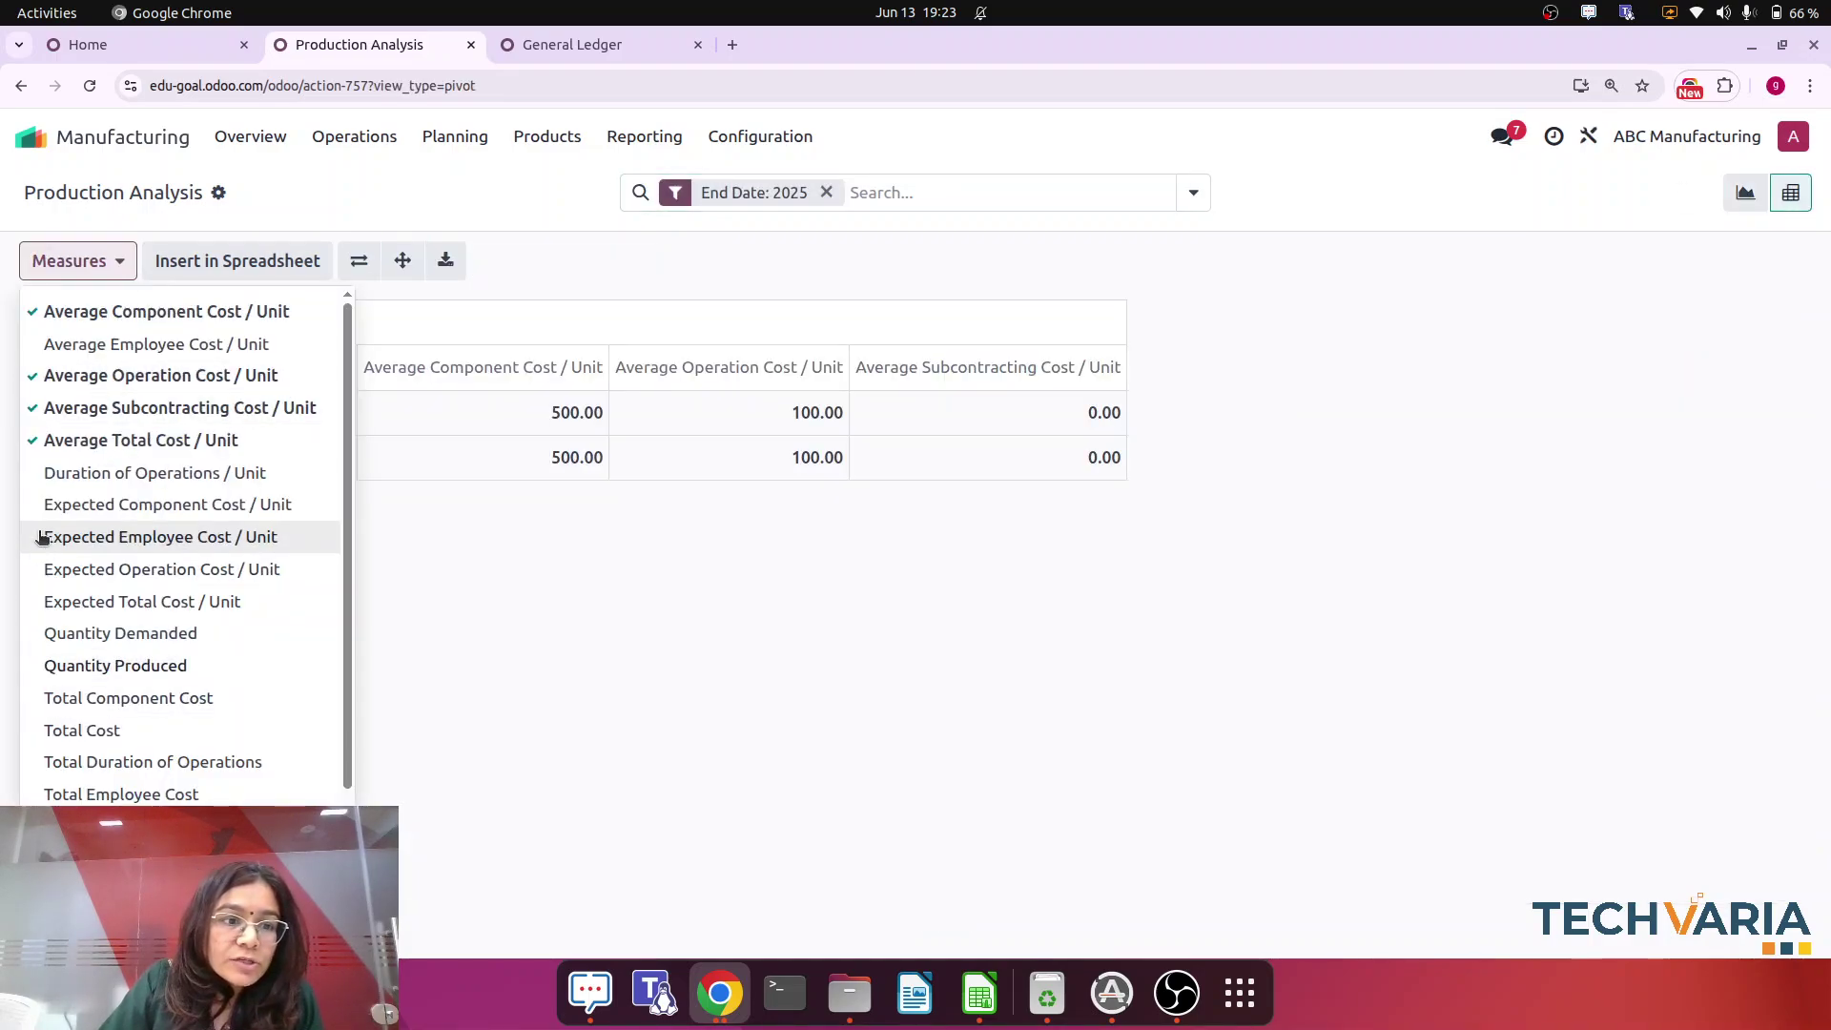
pyautogui.click(42, 439)
pyautogui.click(42, 407)
pyautogui.click(42, 375)
pyautogui.click(44, 316)
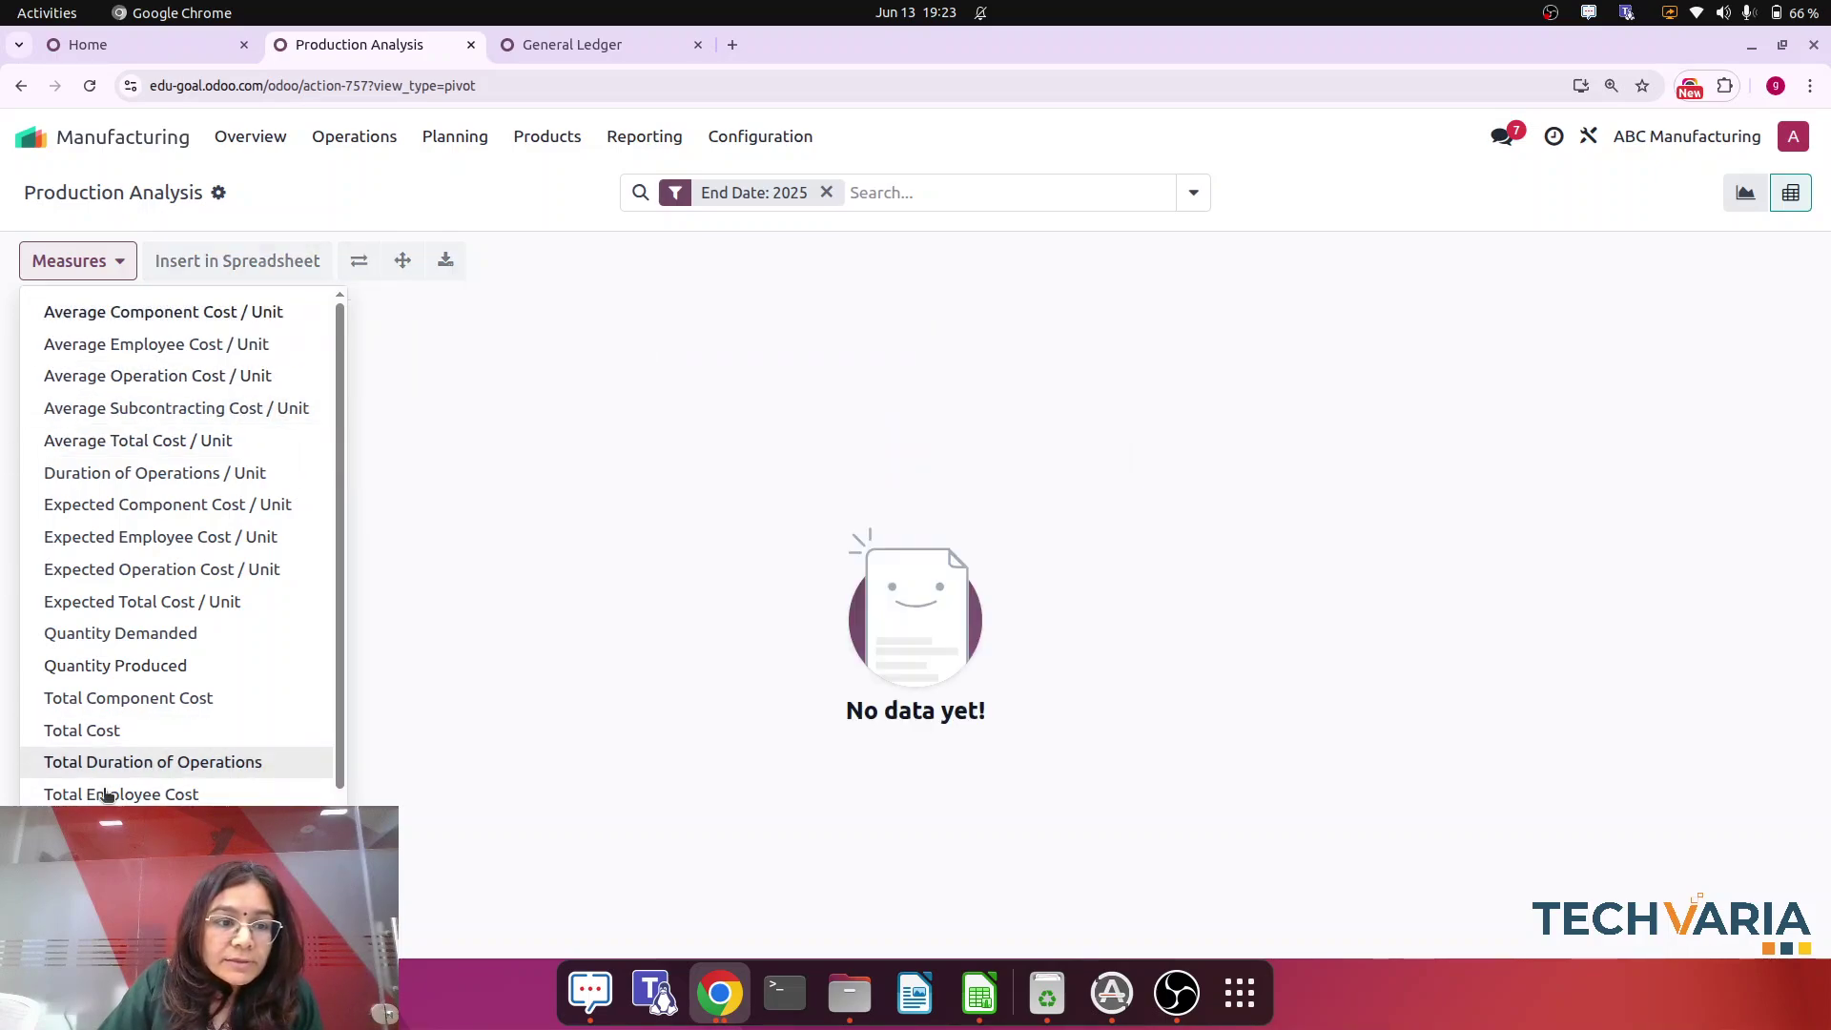
# - Add the Total Employee Cost and Total Operation Cost measures to the Production Analysis pivot
pyautogui.scroll(-1, 43, 782)
pyautogui.click(31, 774)
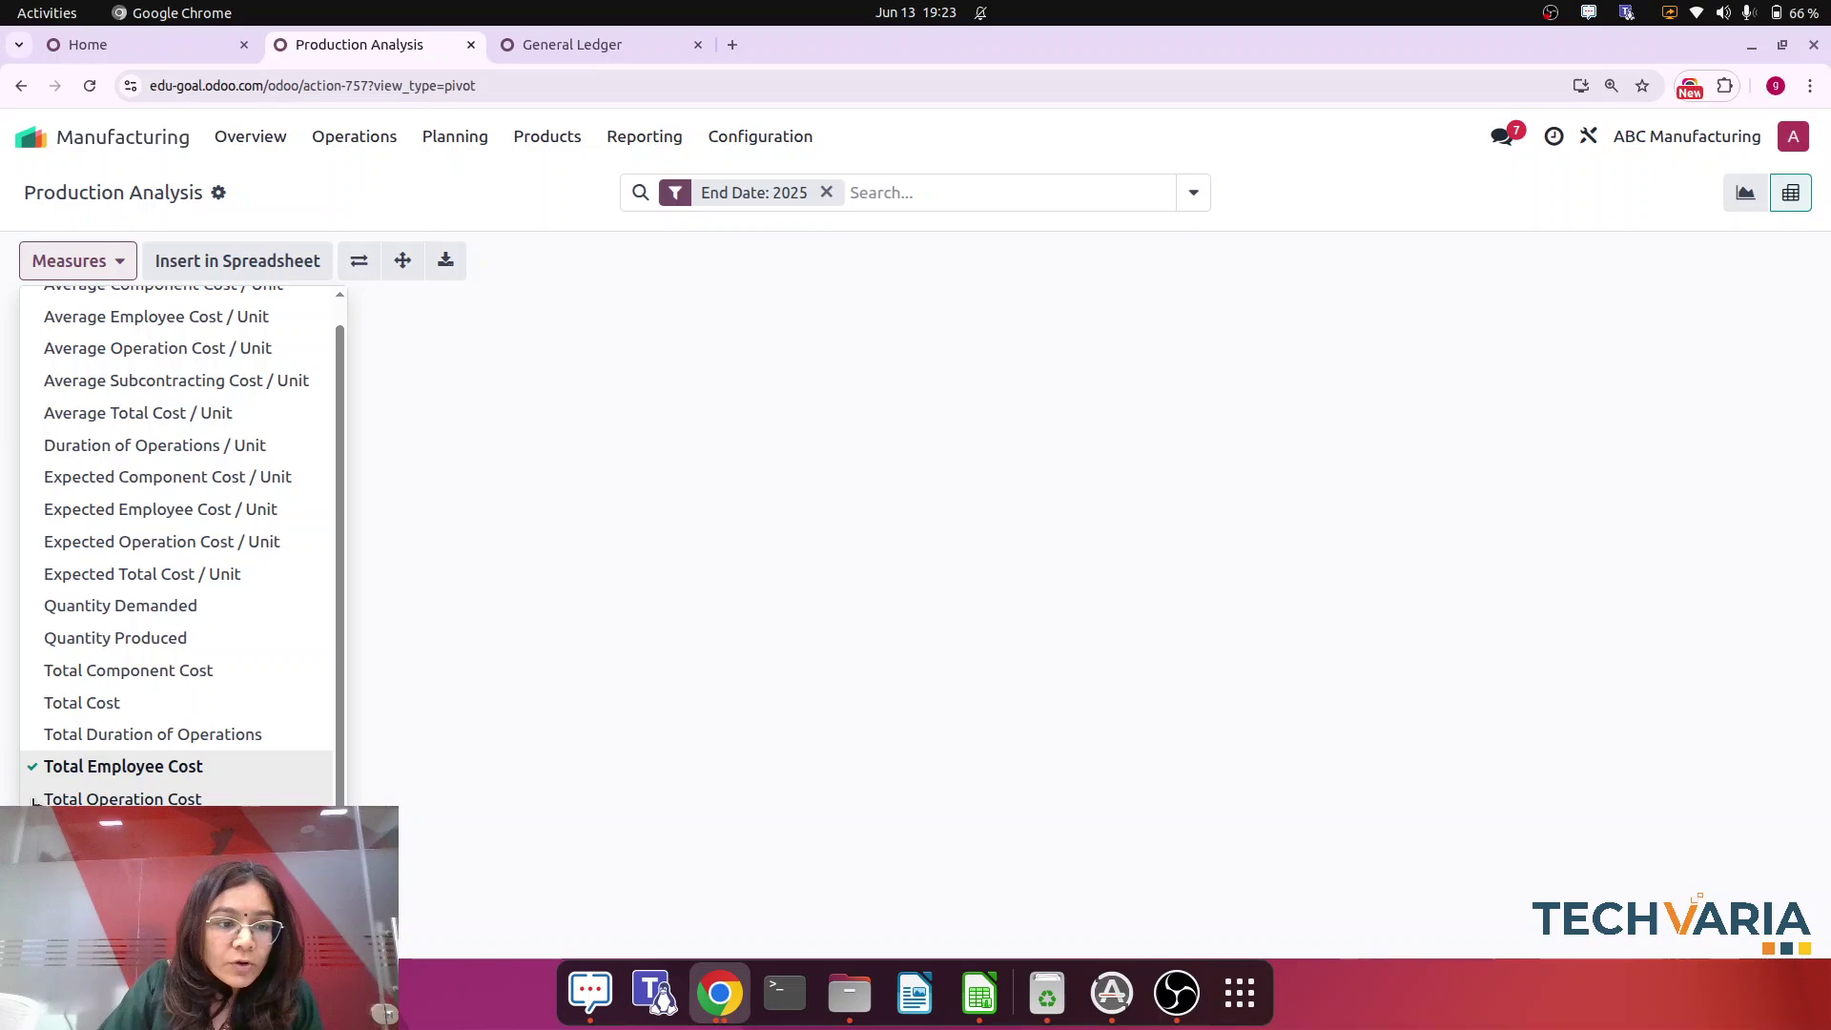
pyautogui.click(34, 799)
pyautogui.click(821, 805)
pyautogui.click(79, 260)
pyautogui.click(780, 637)
# - Break the cabinet 1 row of the pivot down by Product and return to the General Ledger to compare the costs
pyautogui.click(119, 459)
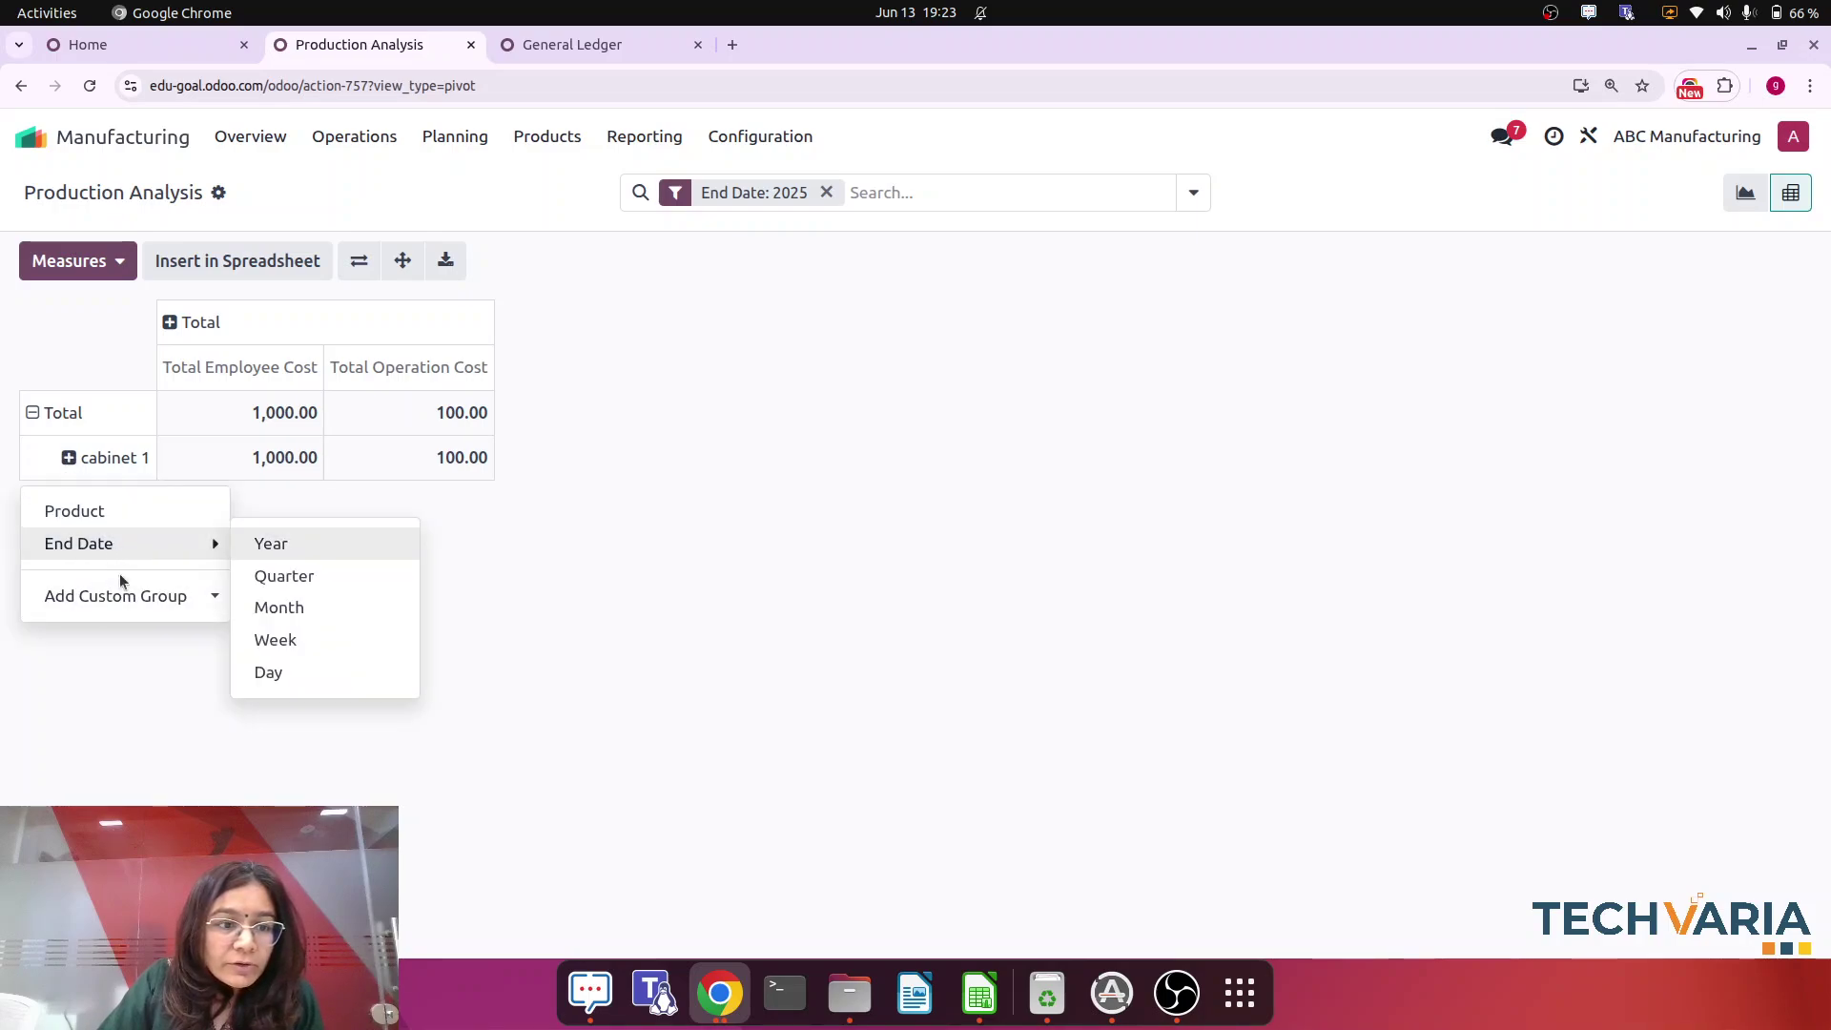
pyautogui.click(116, 513)
pyautogui.click(110, 503)
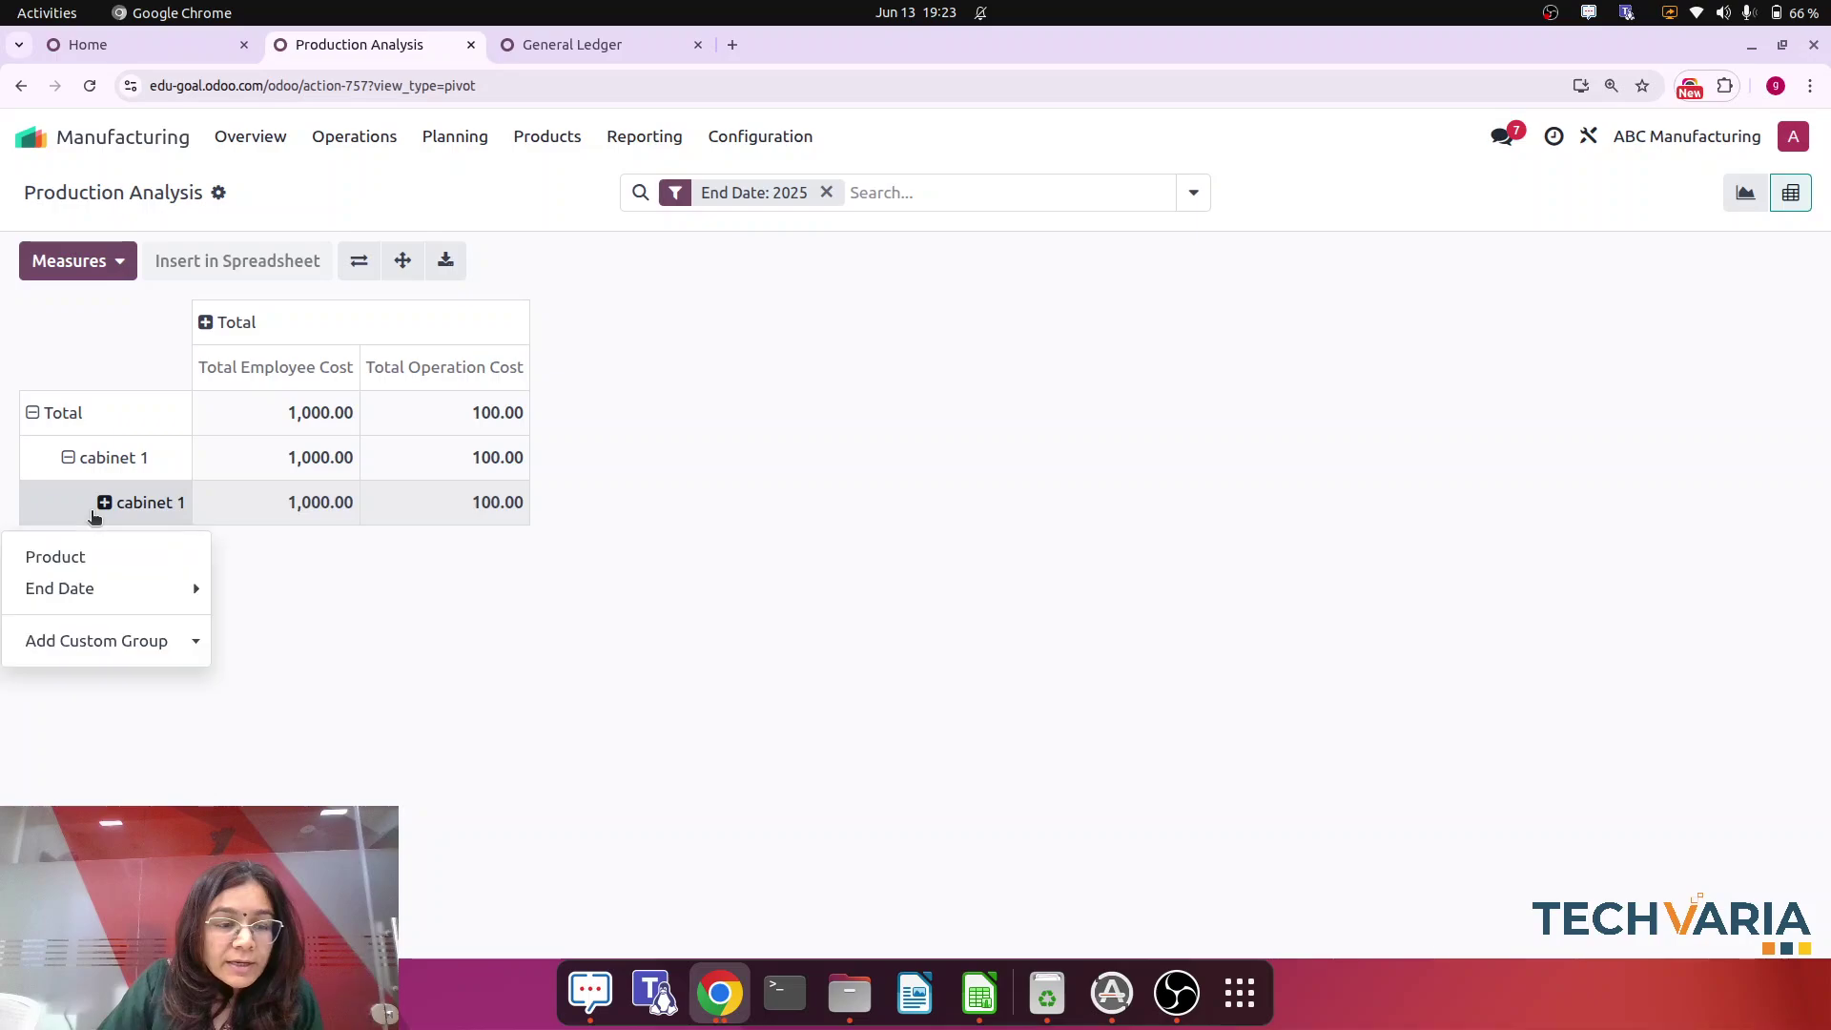
pyautogui.click(718, 705)
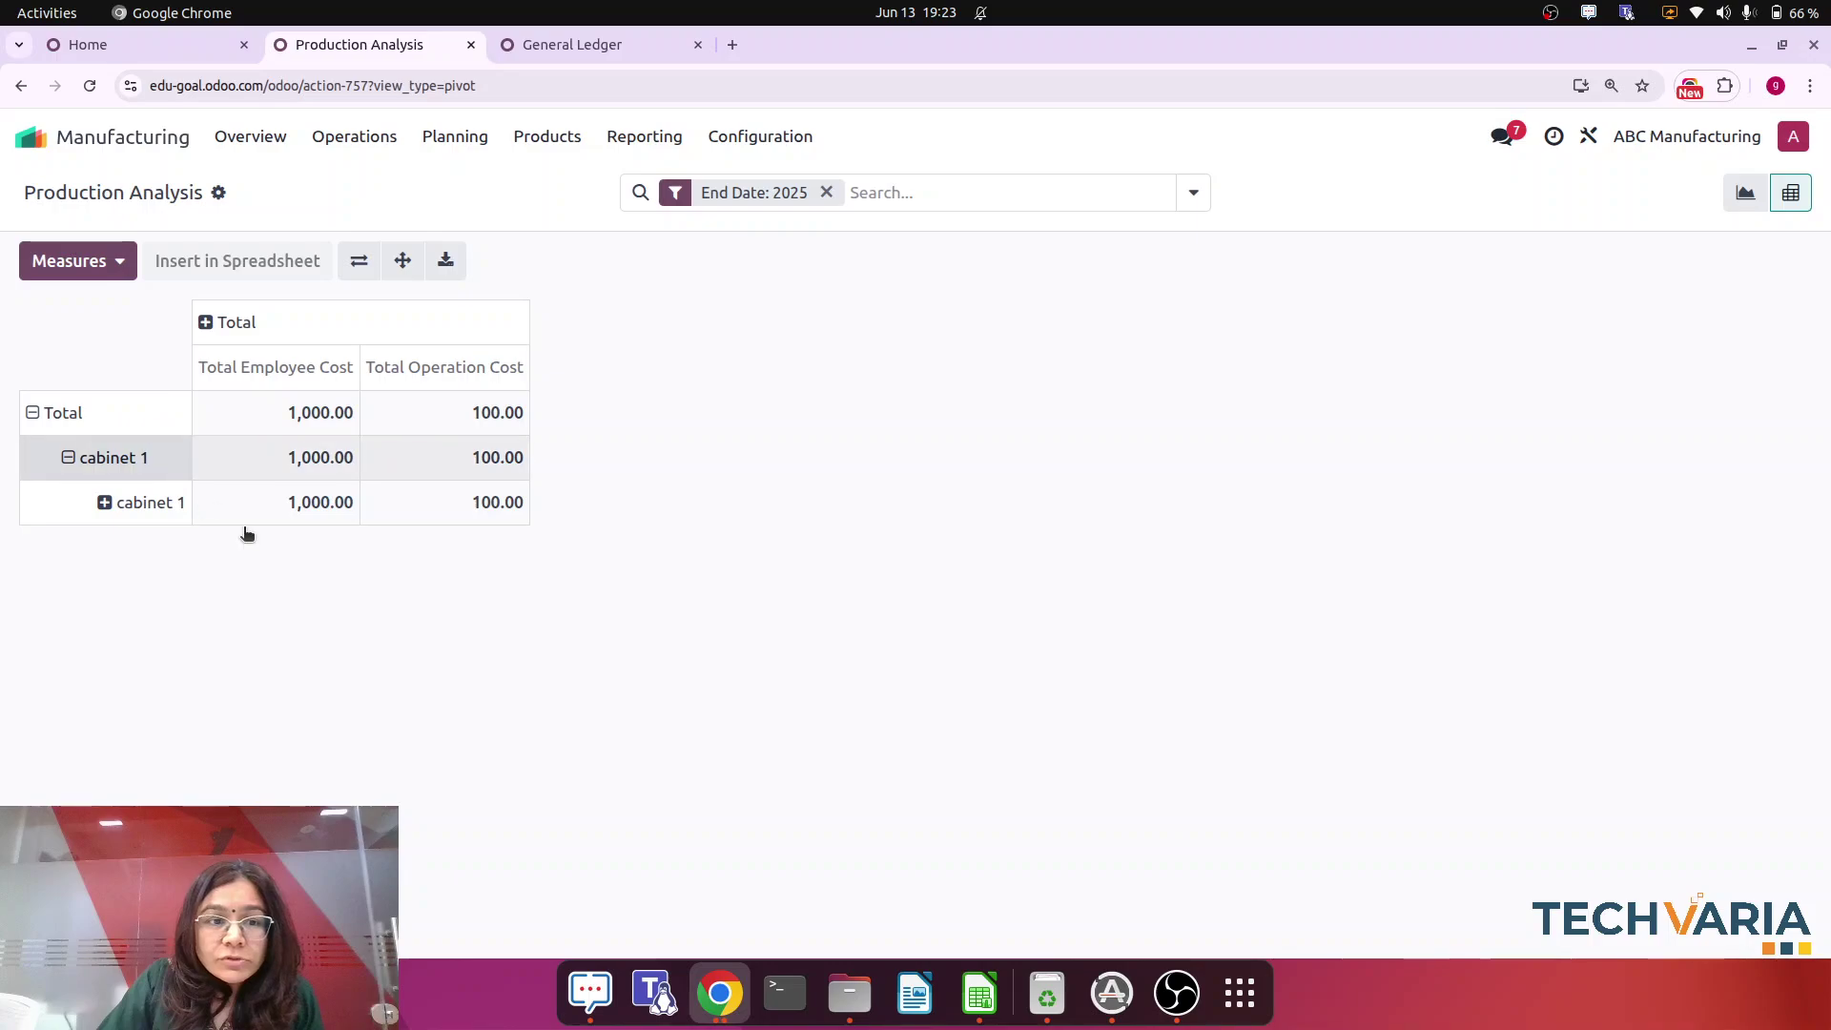
pyautogui.click(68, 460)
pyautogui.click(69, 459)
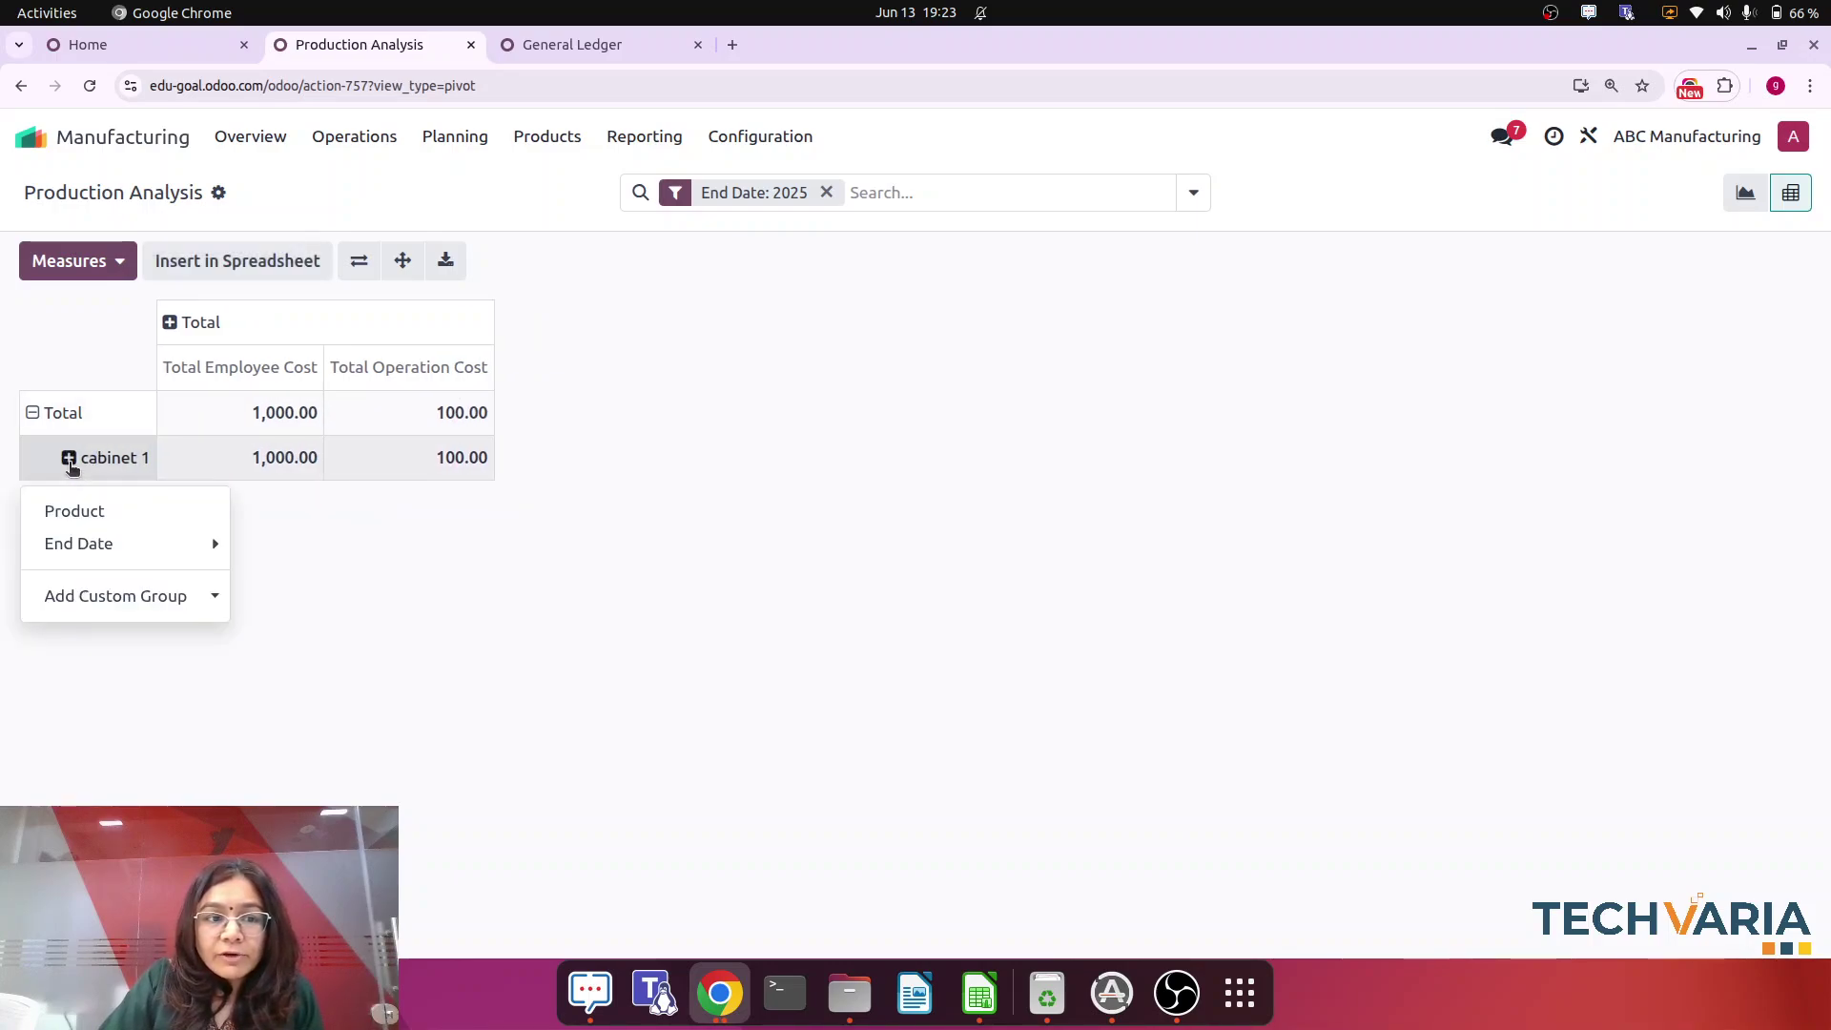
pyautogui.click(88, 510)
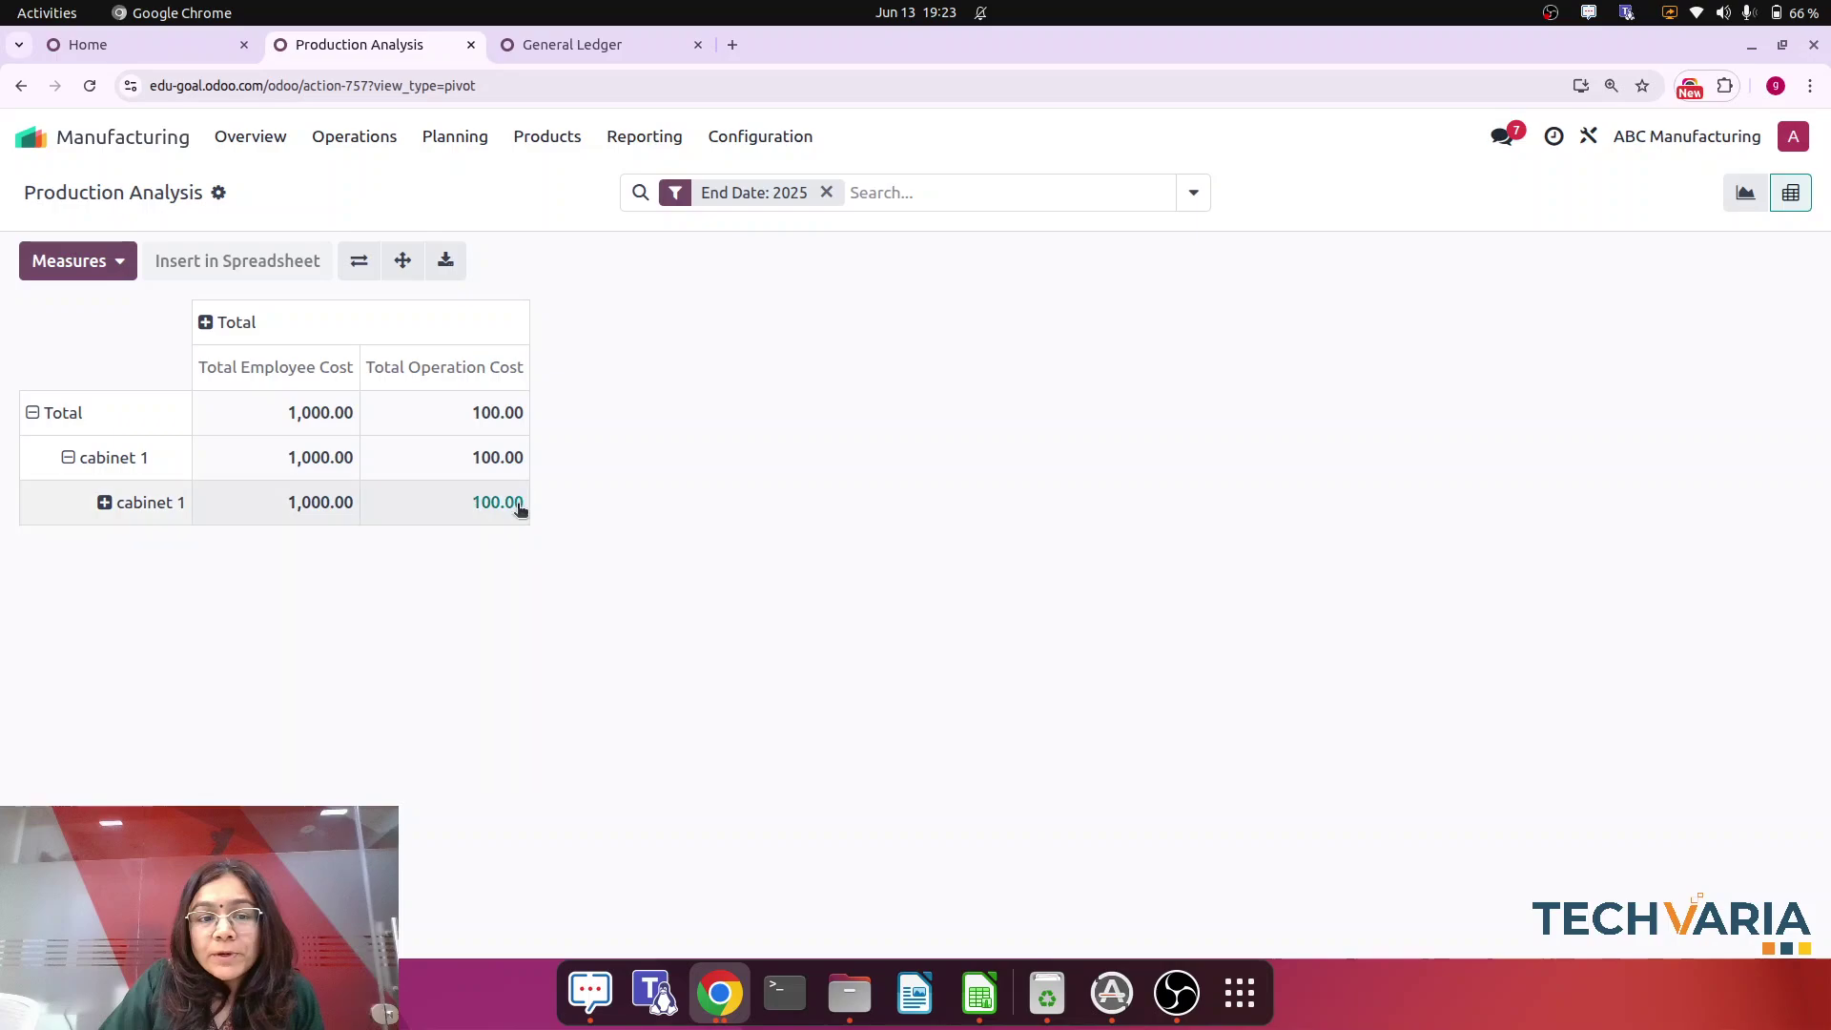
pyautogui.click(603, 48)
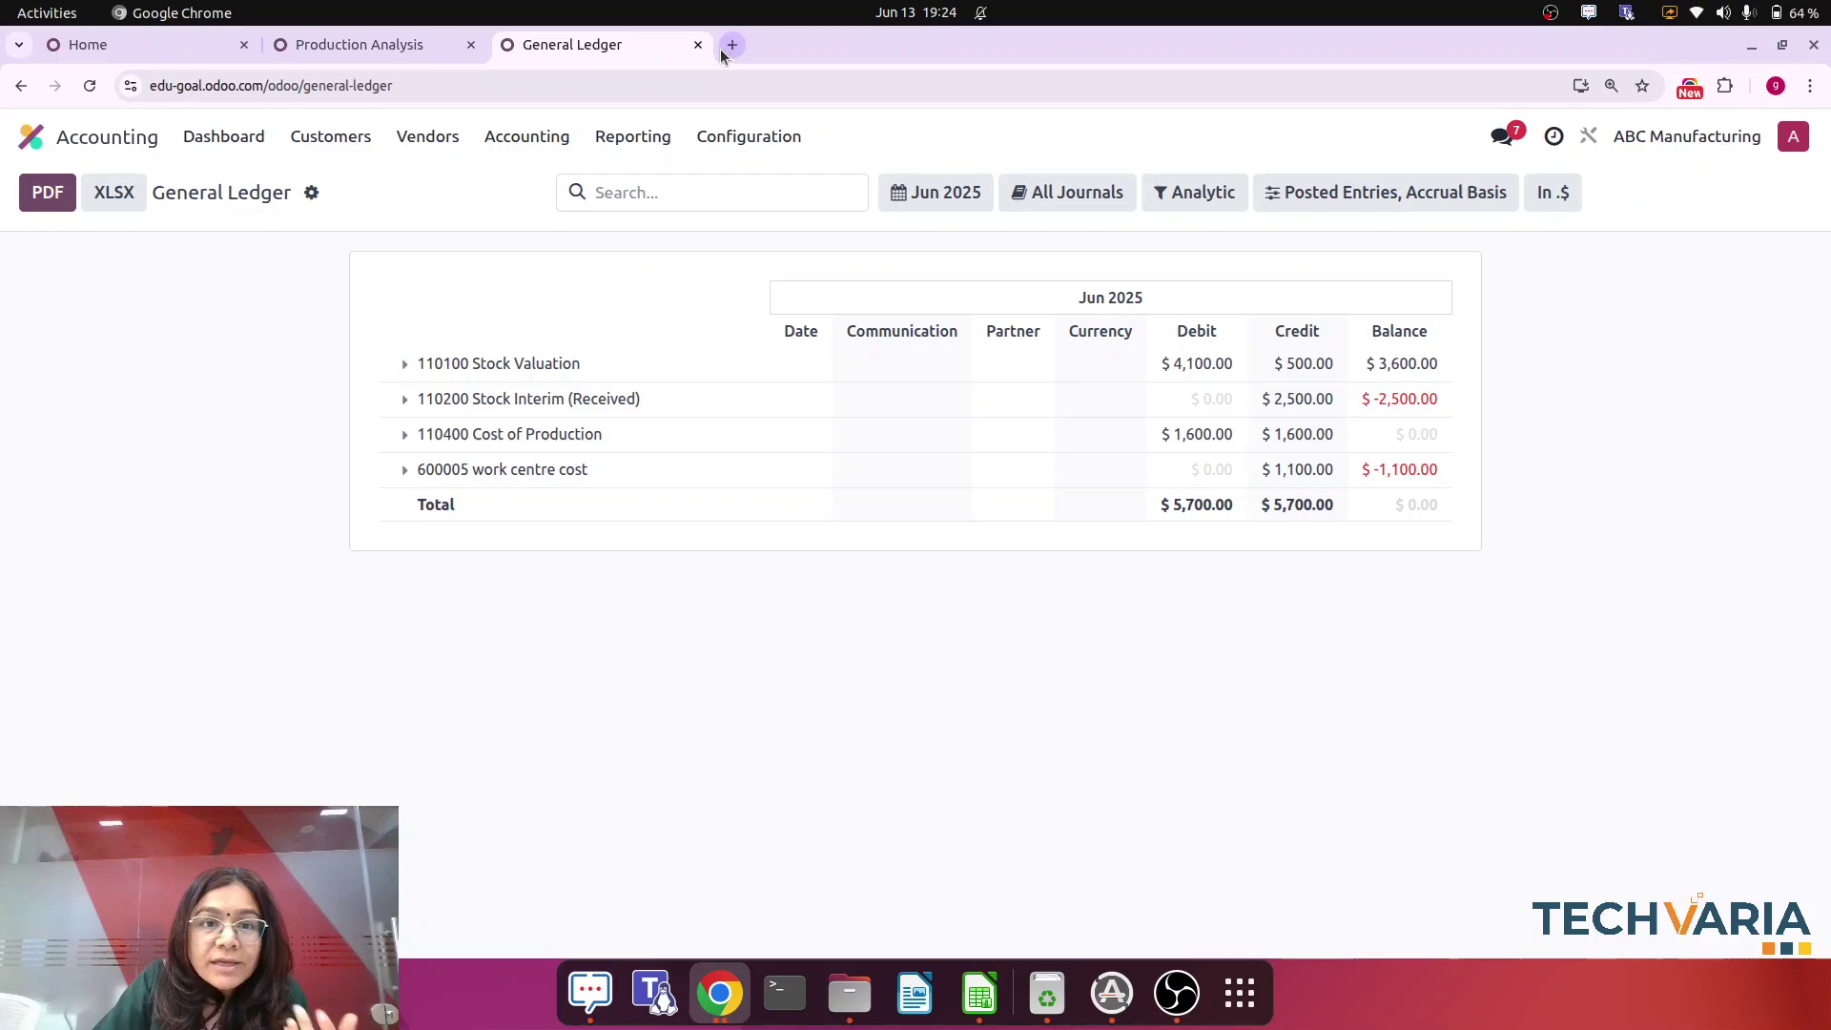
# - Find Accounting's vendor Bills from the apps home screen in the second browser tab and start a new bill
pyautogui.click(335, 44)
pyautogui.click(30, 136)
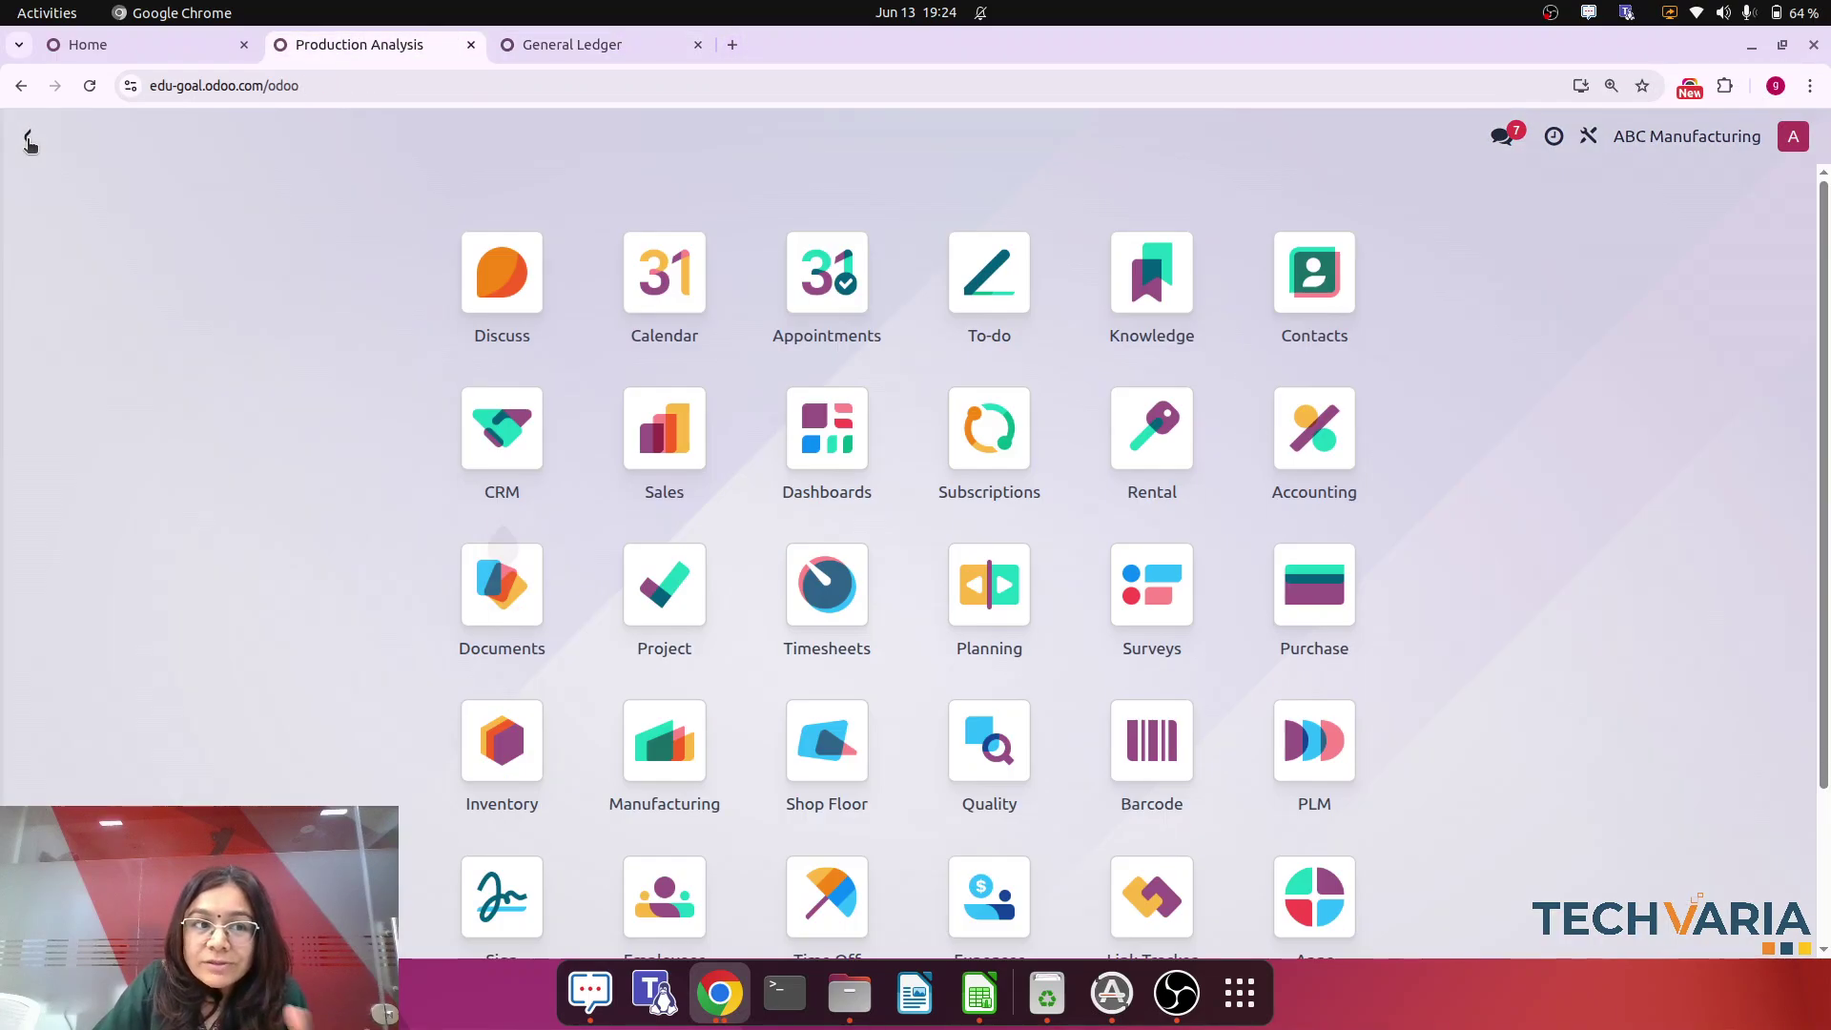
pyautogui.write('bill')
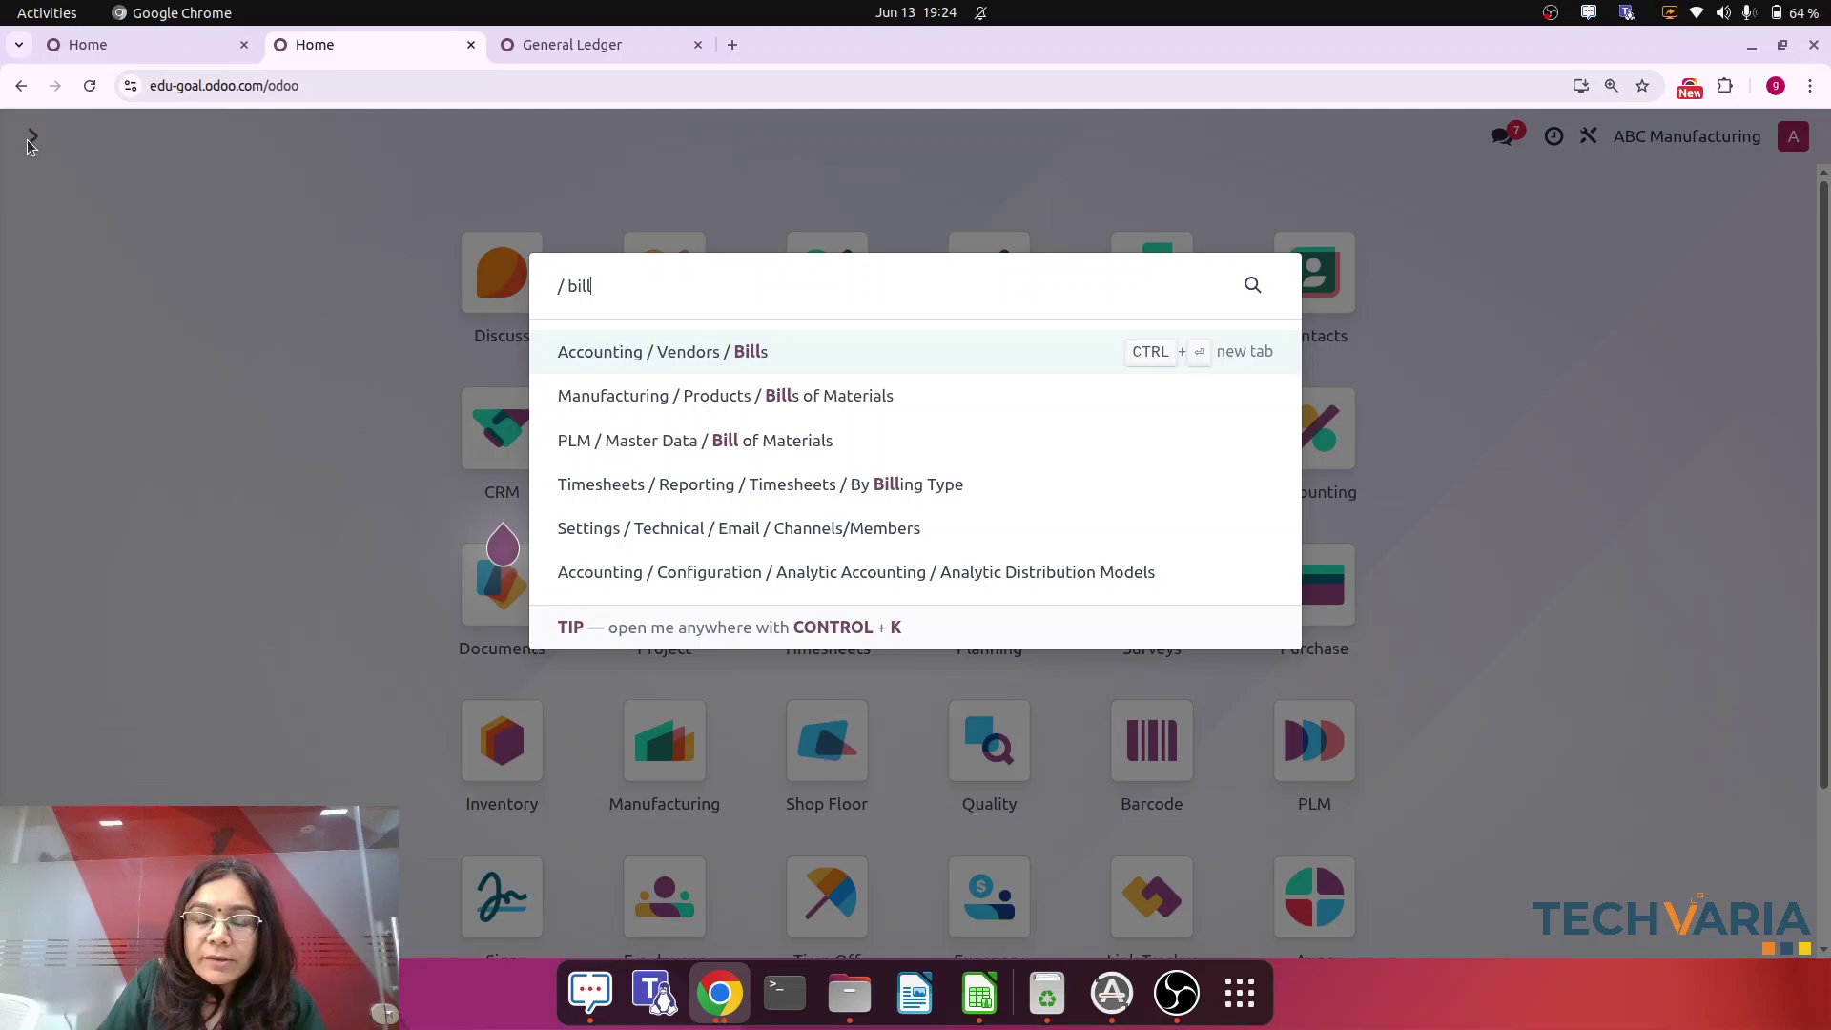
pyautogui.click(756, 355)
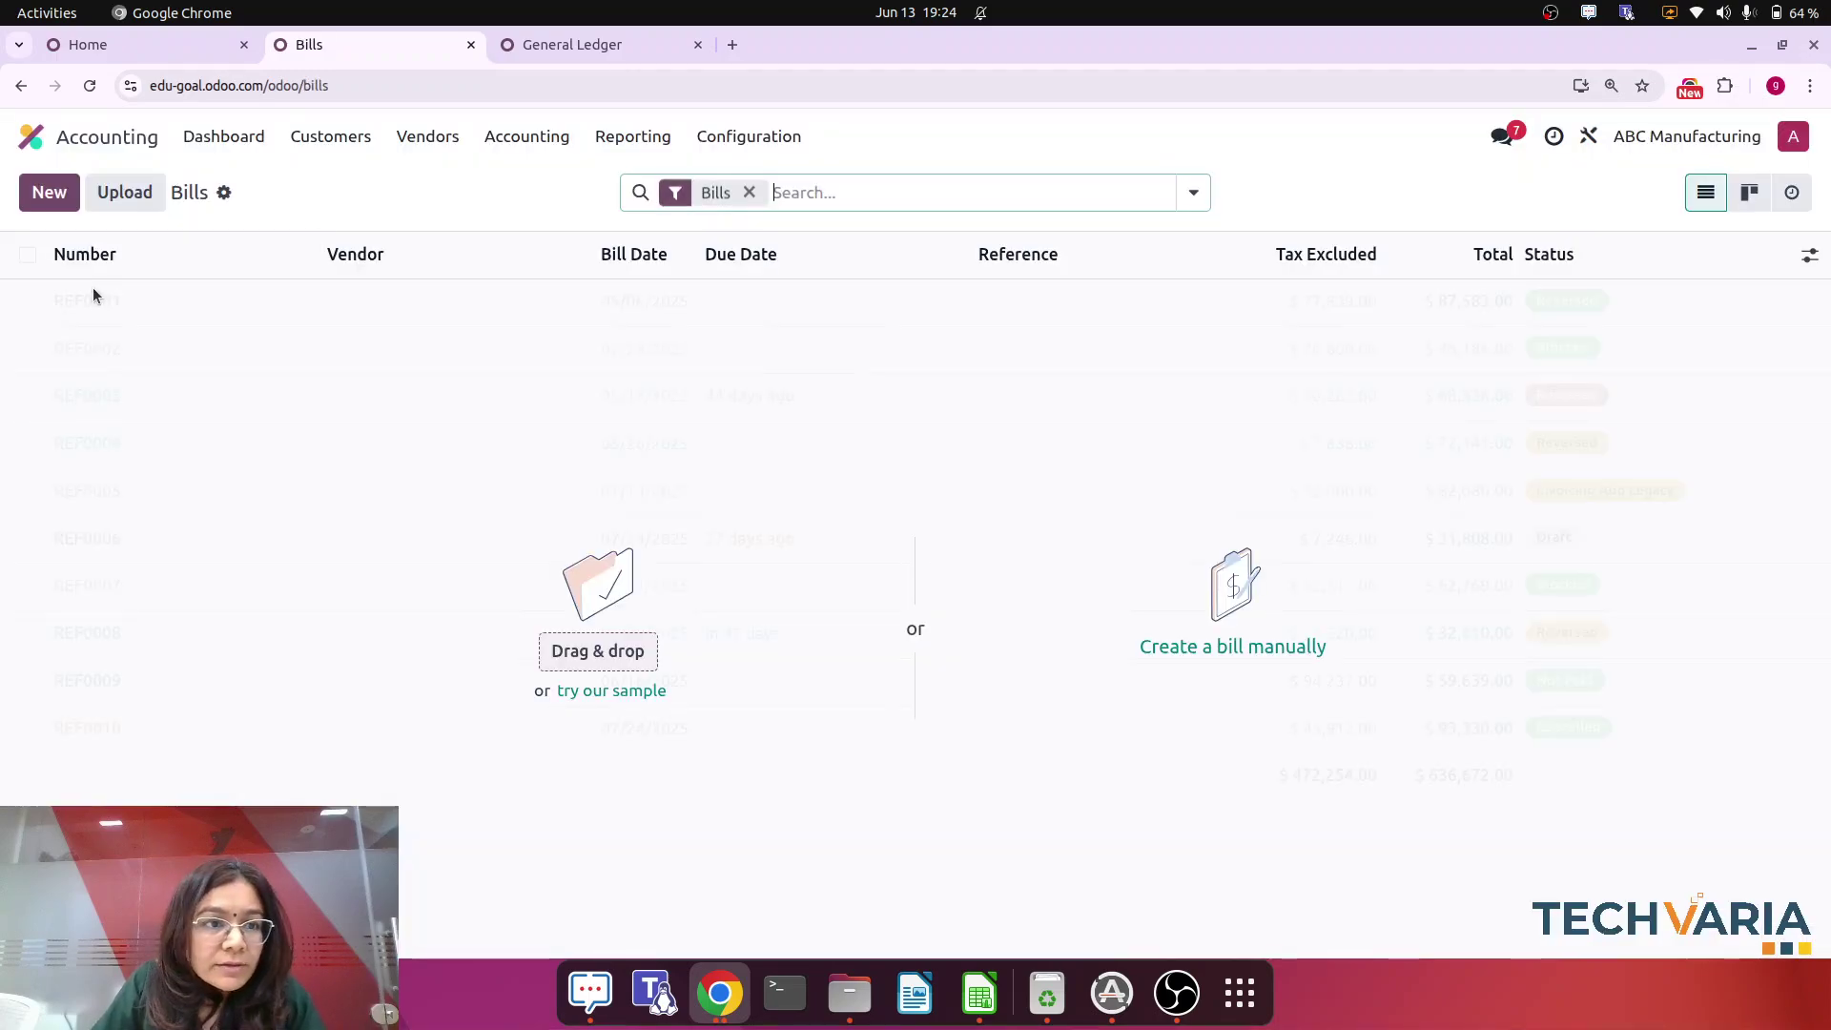
pyautogui.click(48, 192)
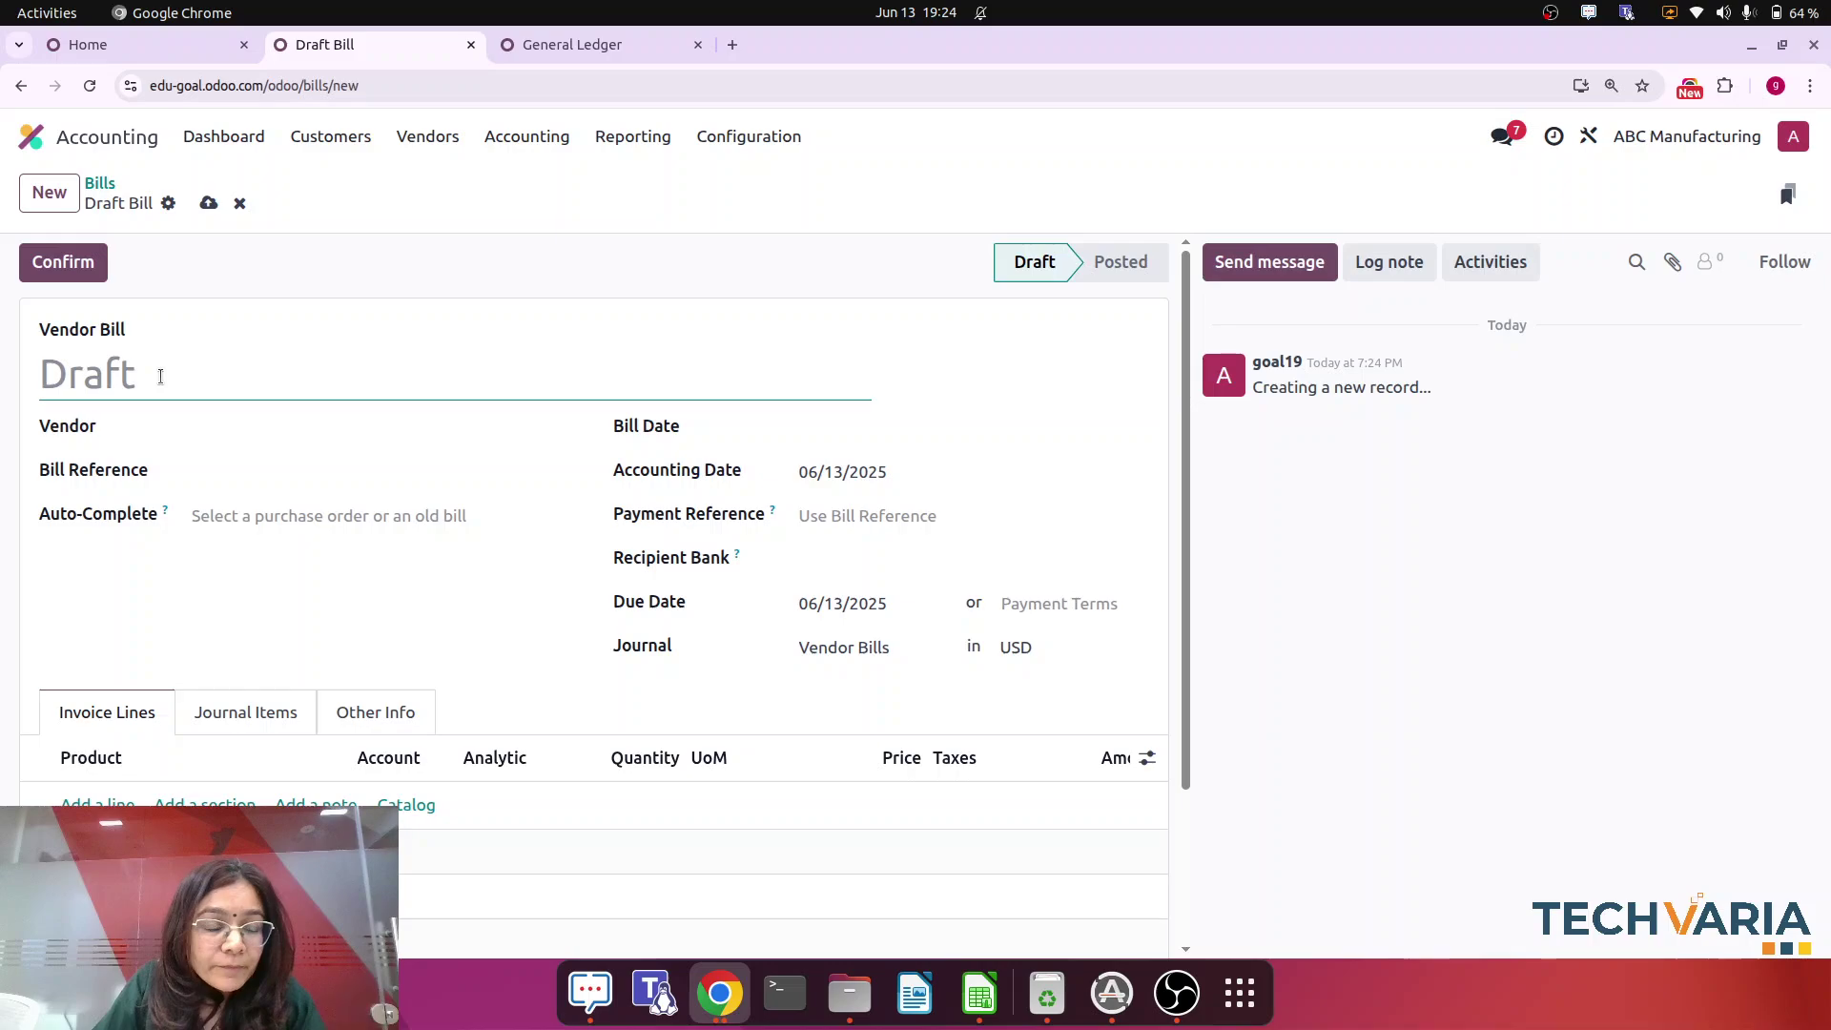
pyautogui.click(208, 425)
pyautogui.write('Tore')
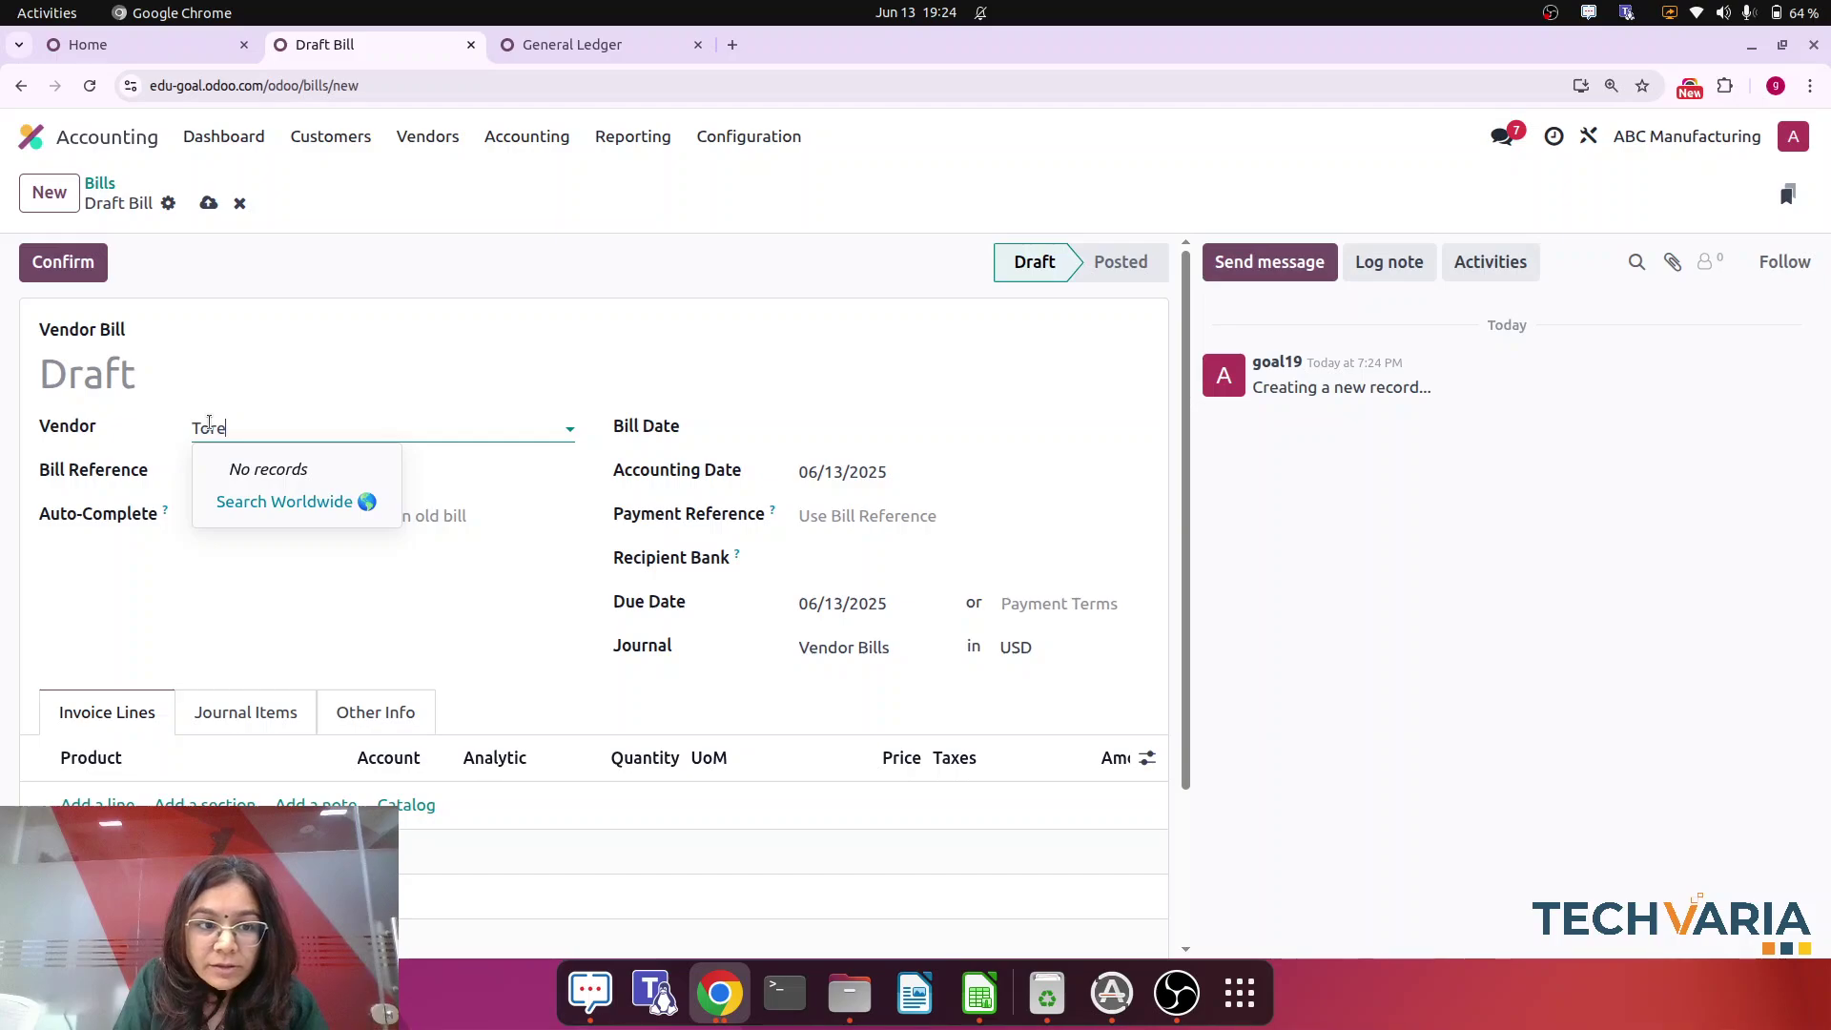
pyautogui.write('nt power')
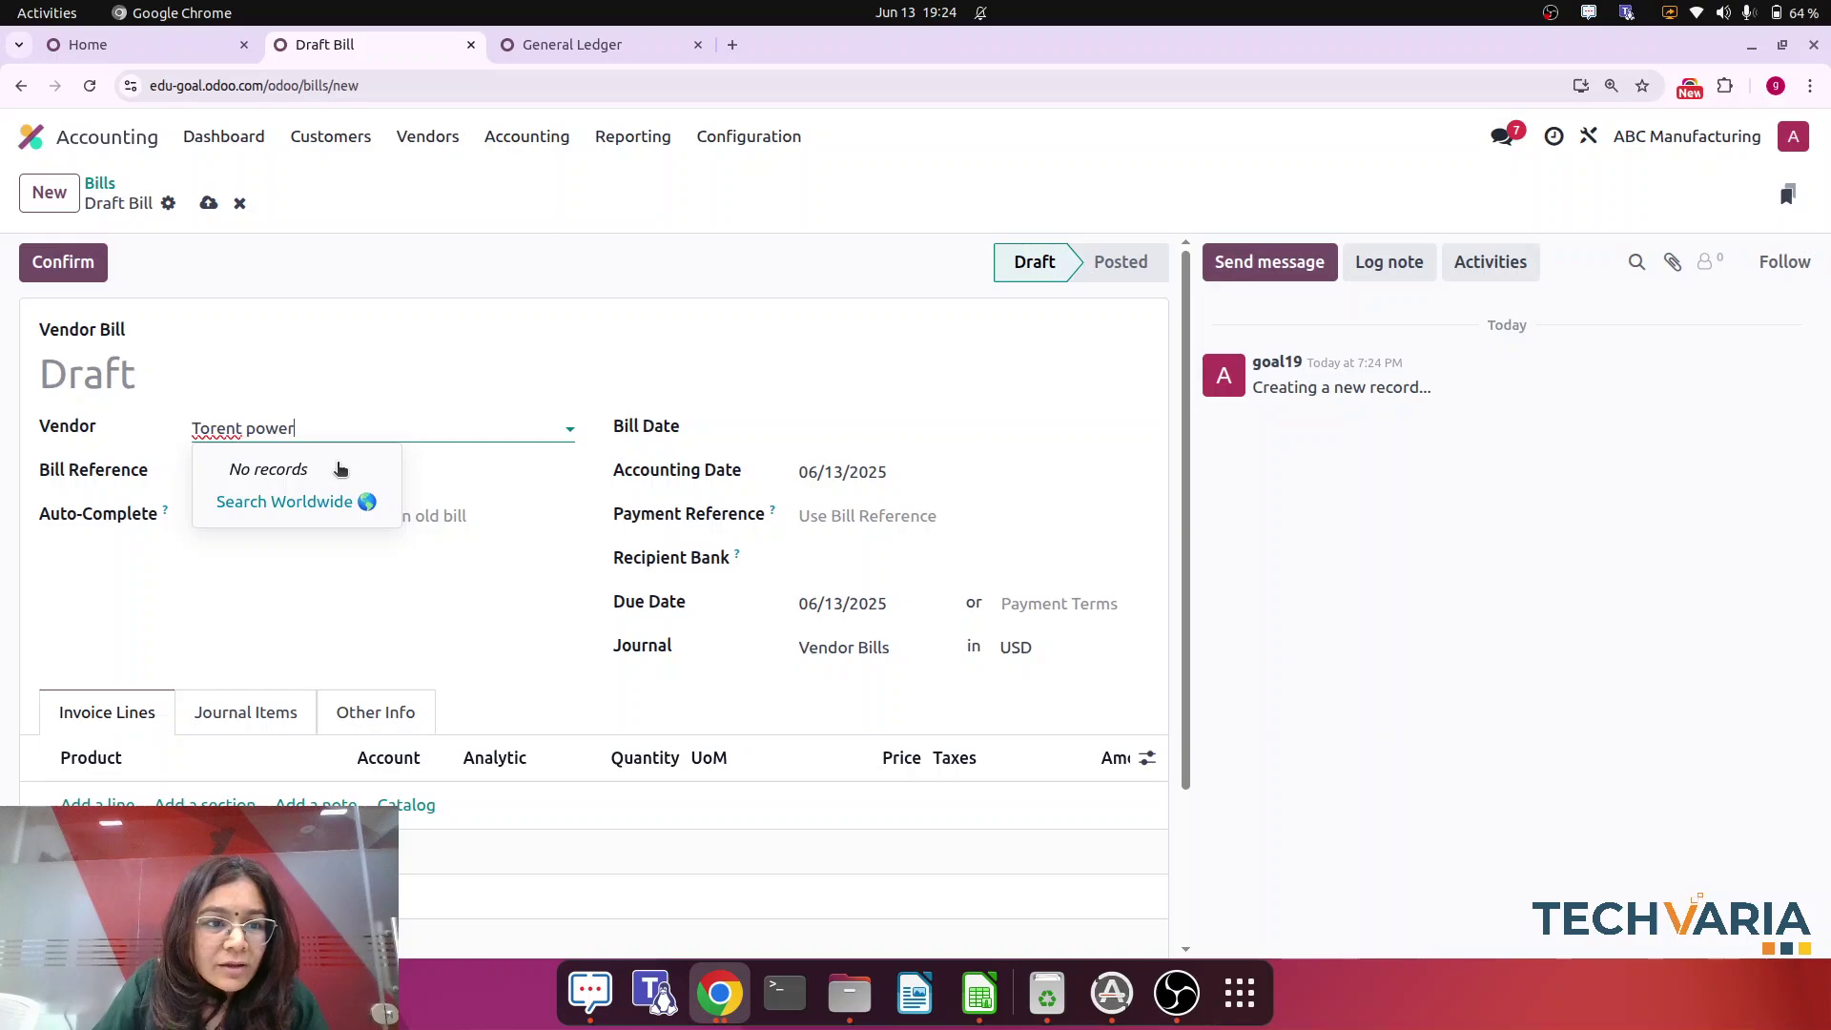
pyautogui.moveTo(306, 428); pyautogui.dragTo(181, 426)
pyautogui.press('BackSpace')
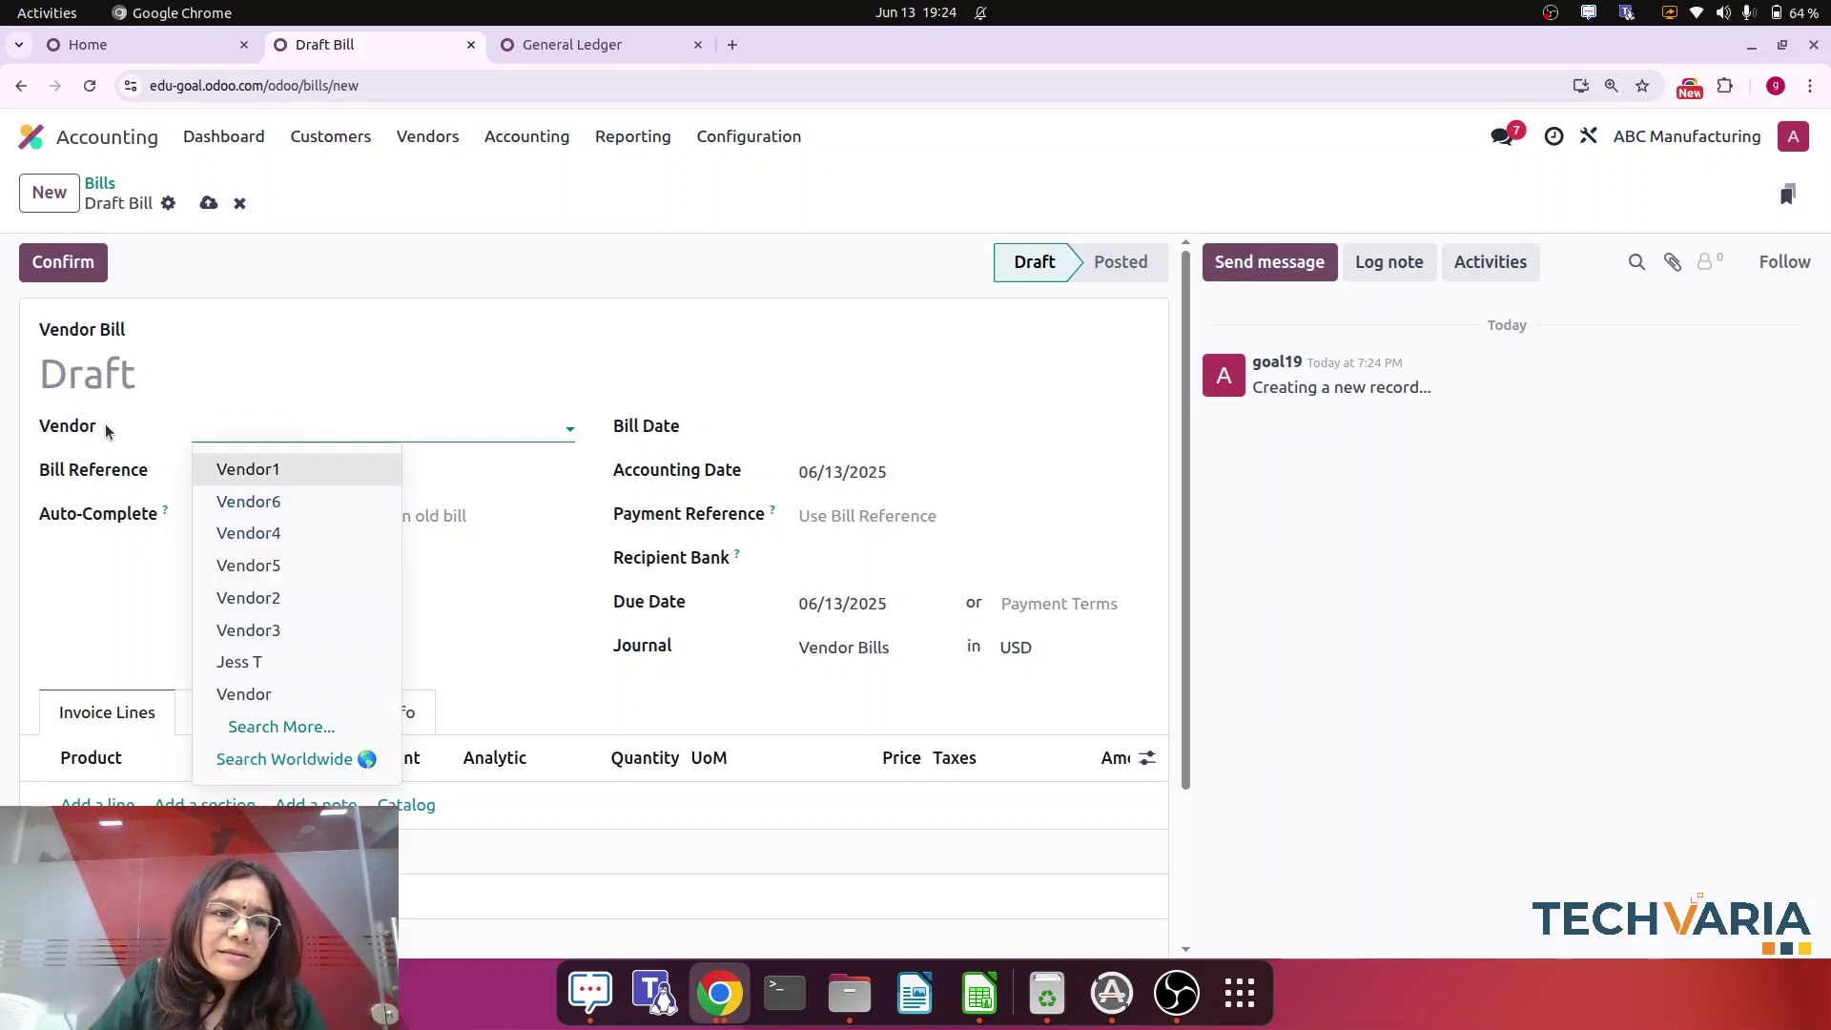
# - Choose Vendor1 as the bill's vendor and add an "electricity bill" line on account 600001 Electricity Expenses
pyautogui.click(239, 468)
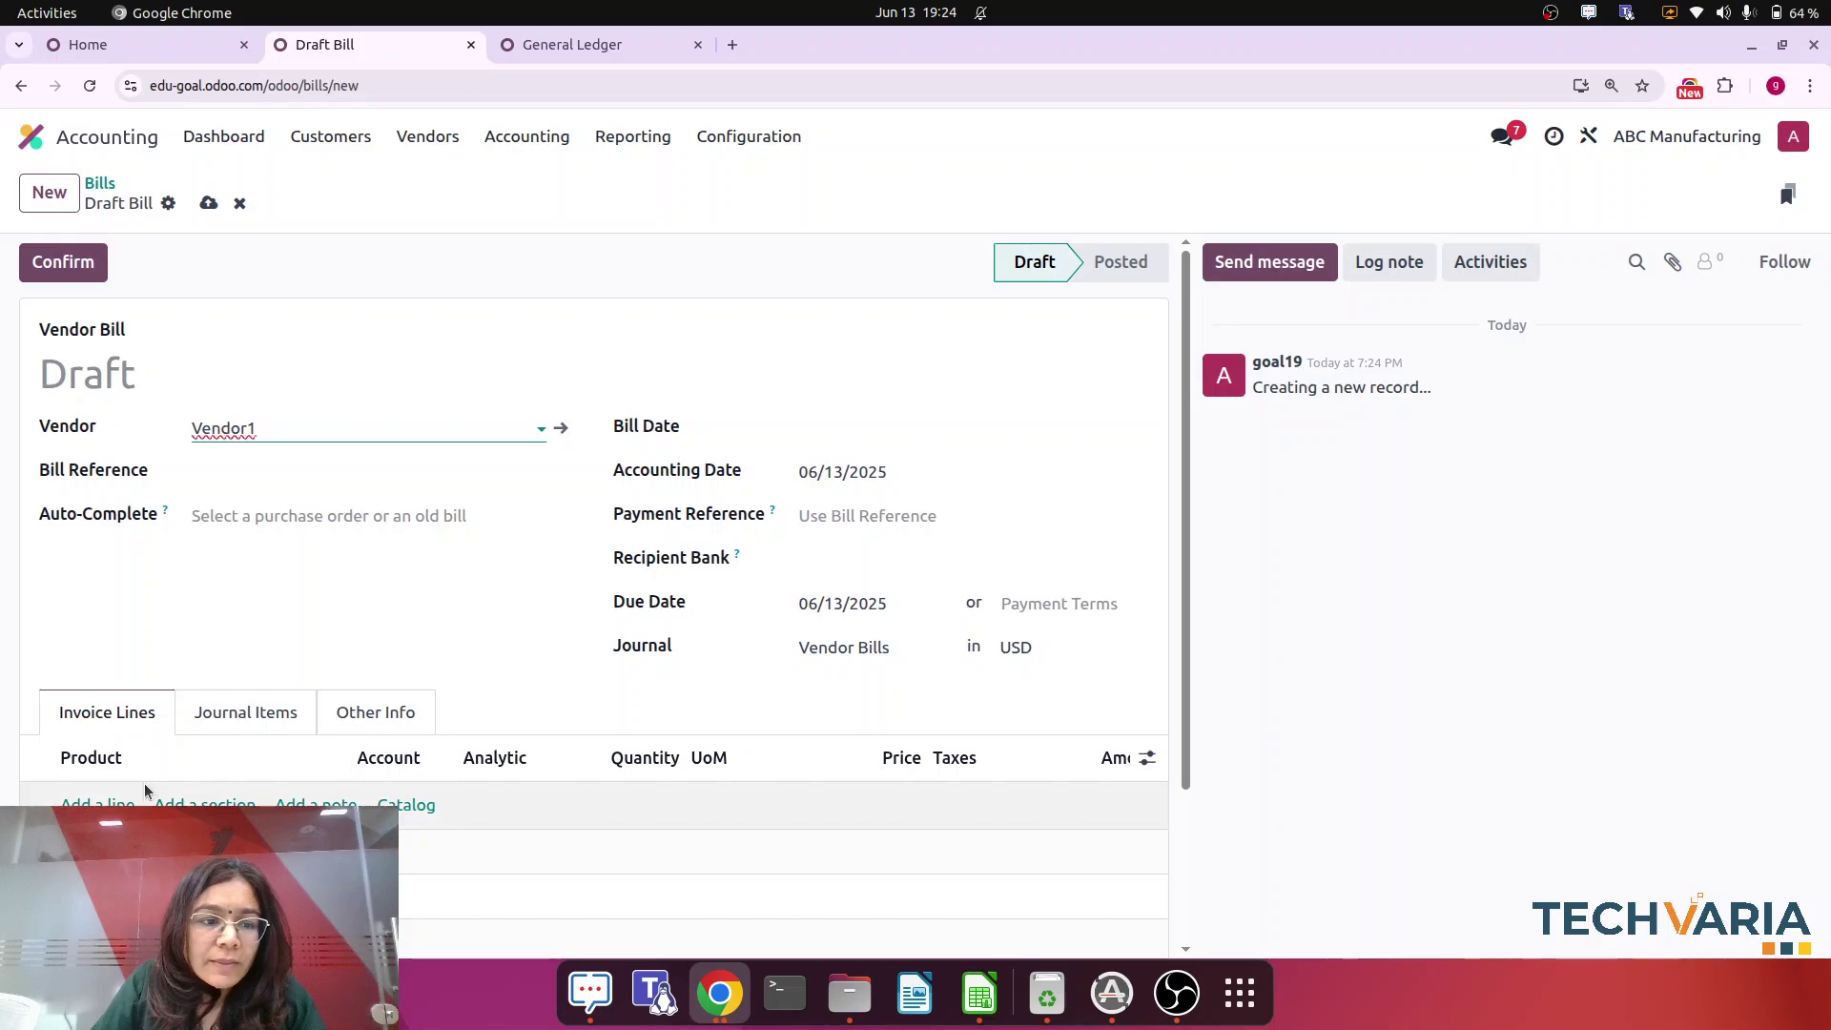
pyautogui.click(75, 806)
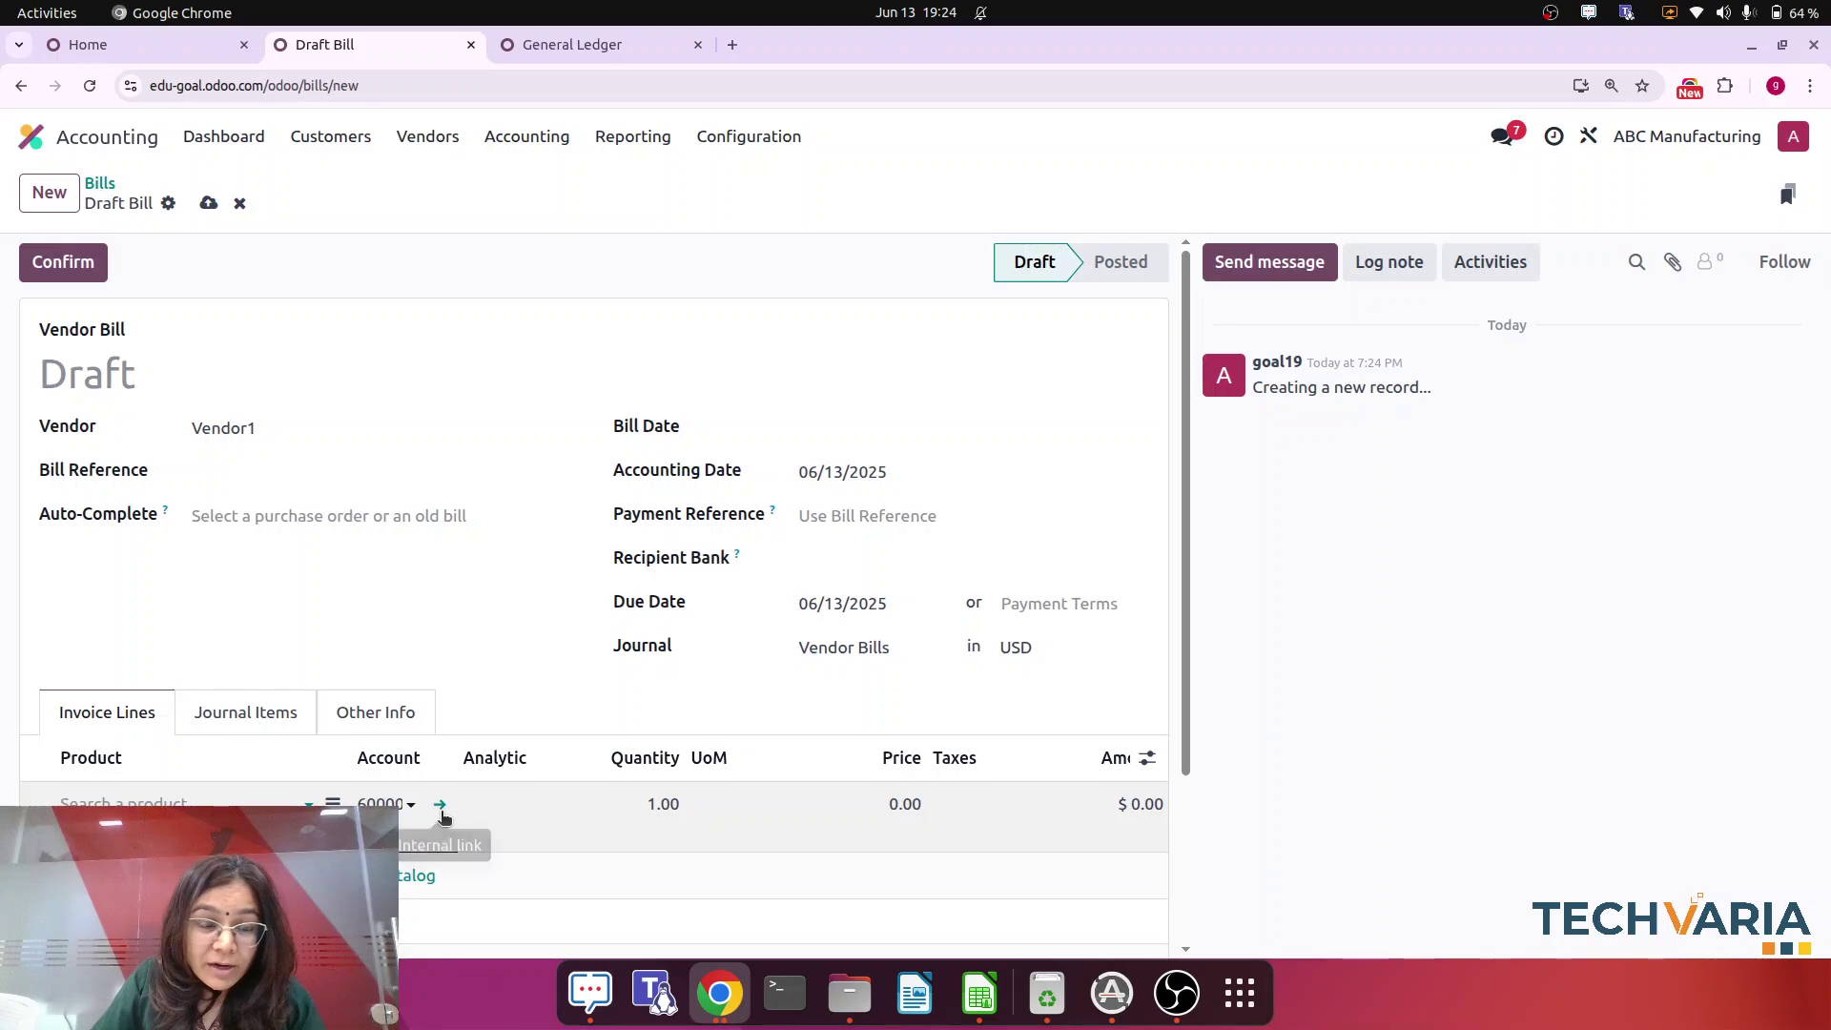
pyautogui.click(438, 807)
pyautogui.click(439, 804)
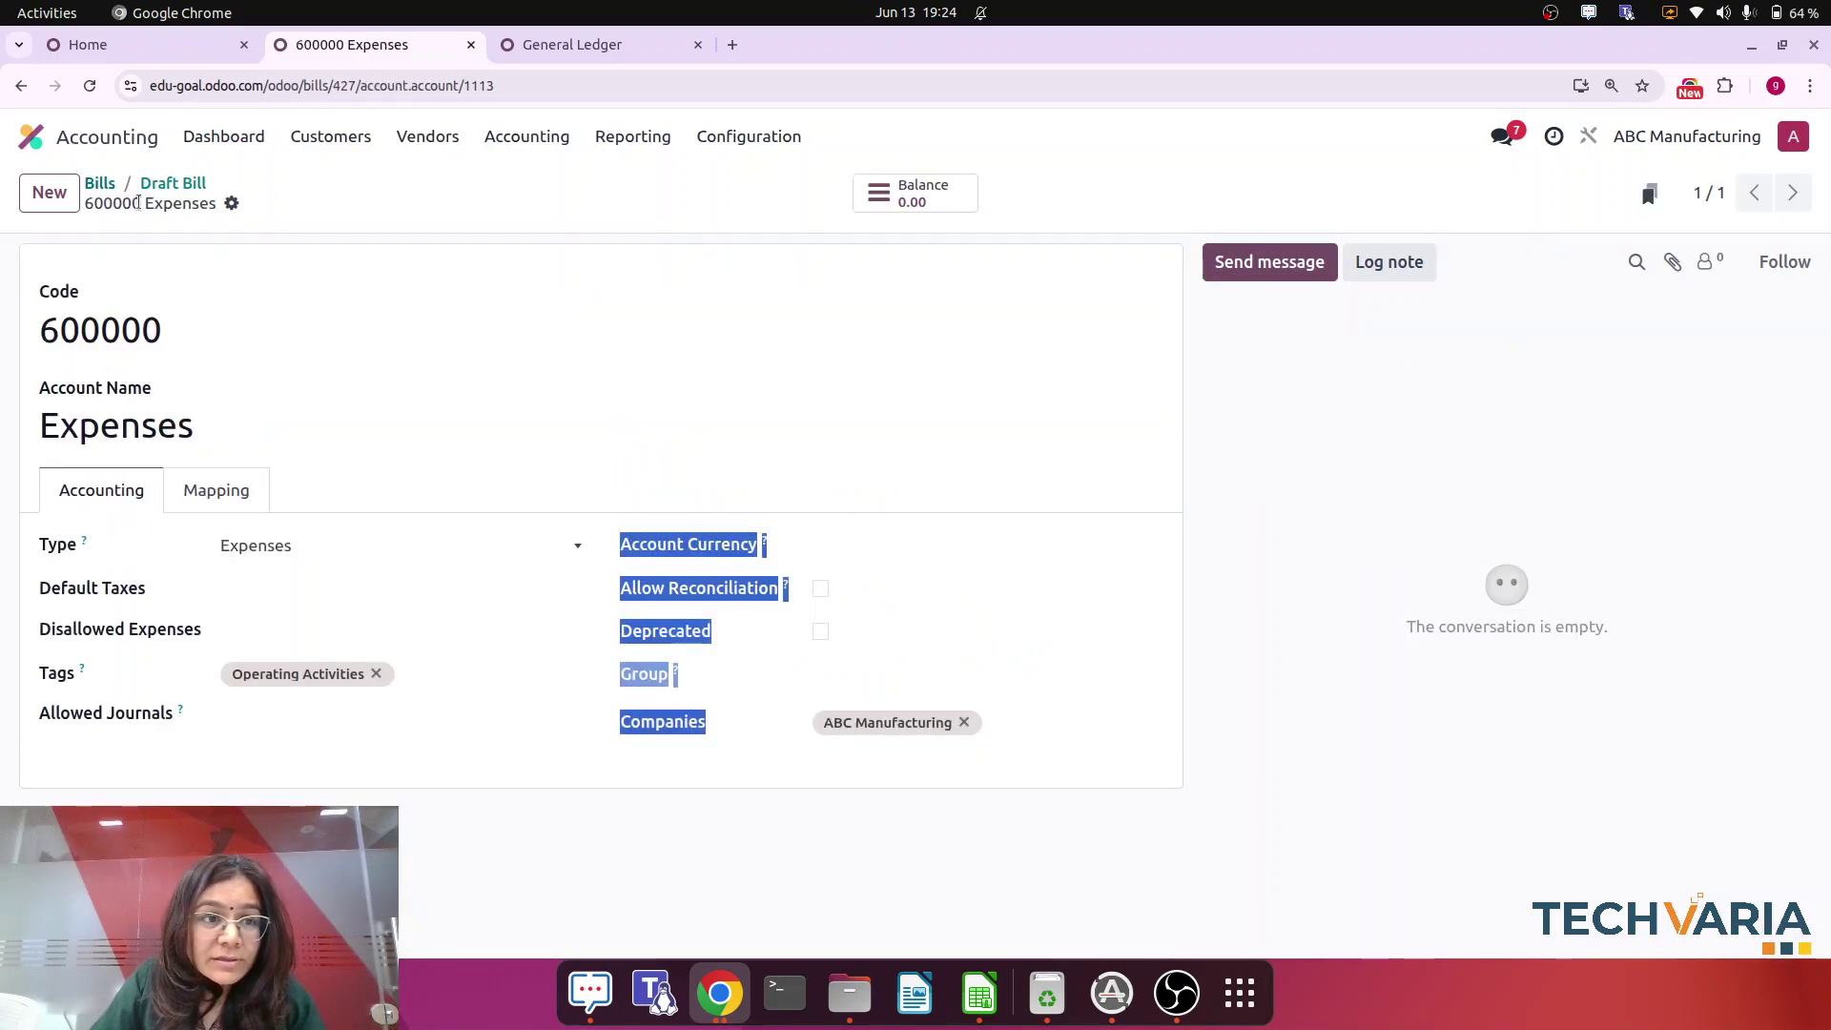
pyautogui.click(191, 184)
pyautogui.click(387, 804)
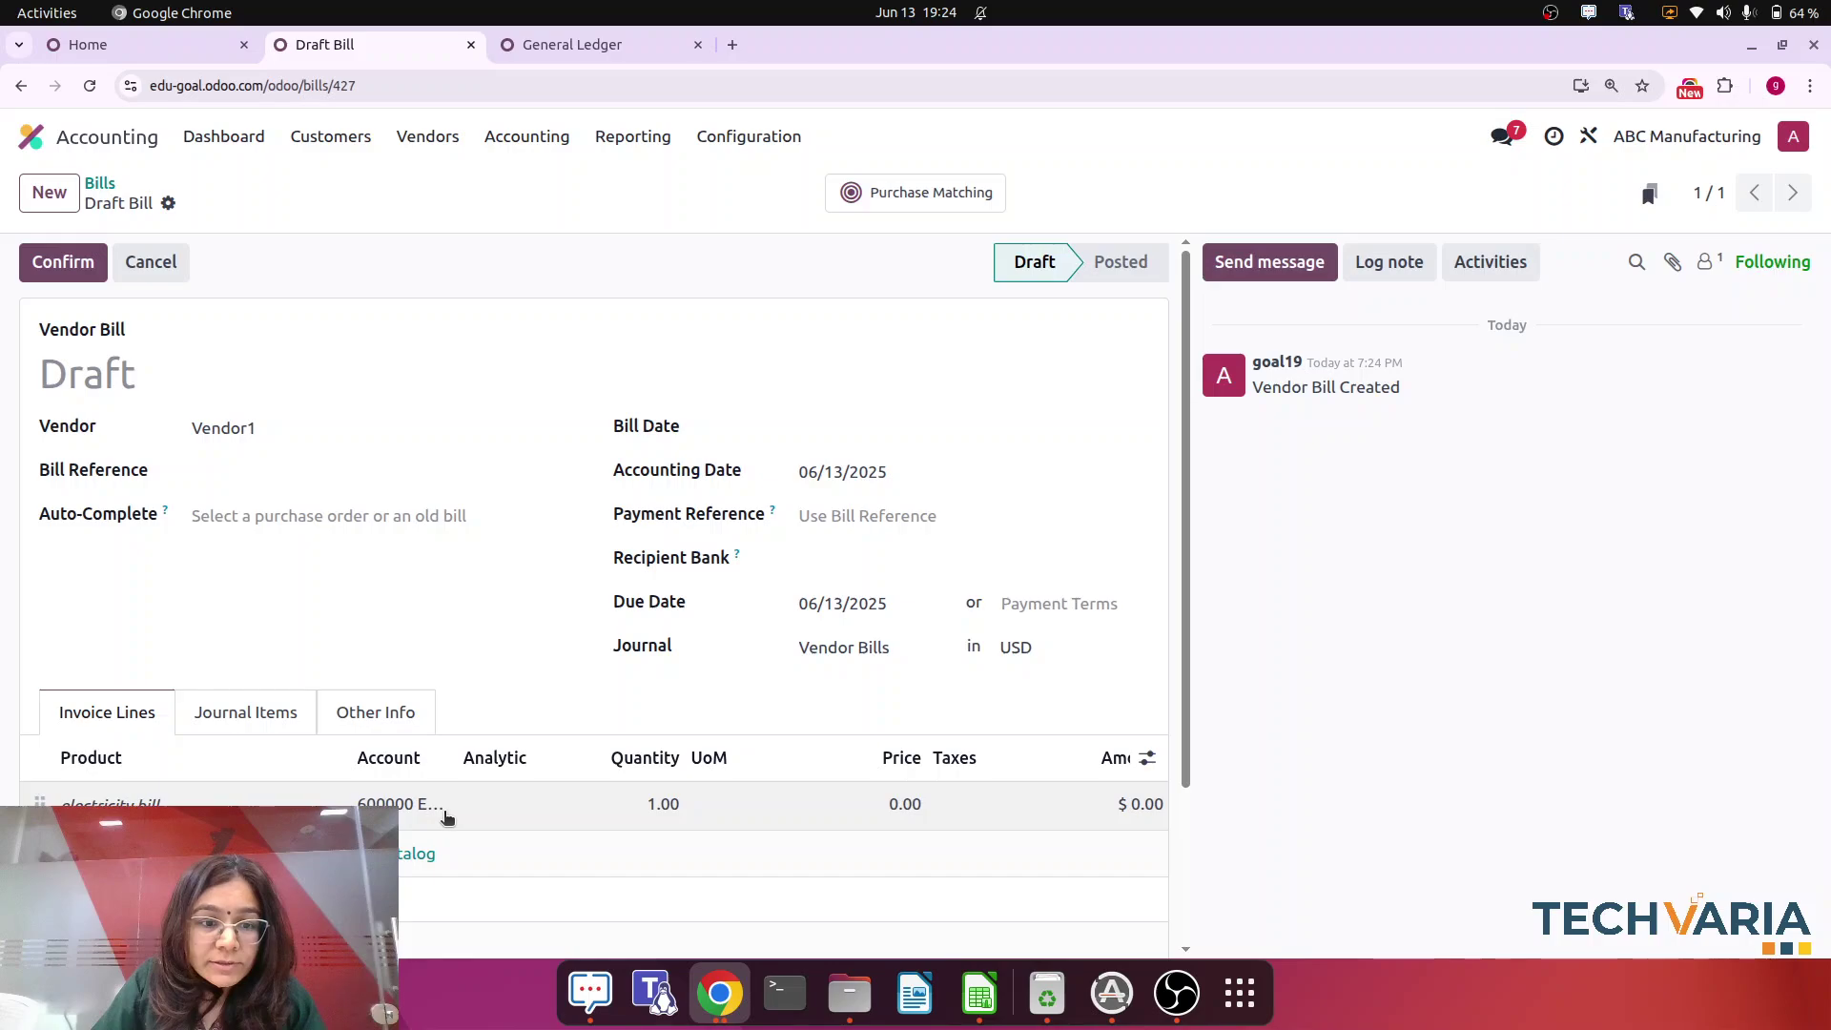
pyautogui.write('el')
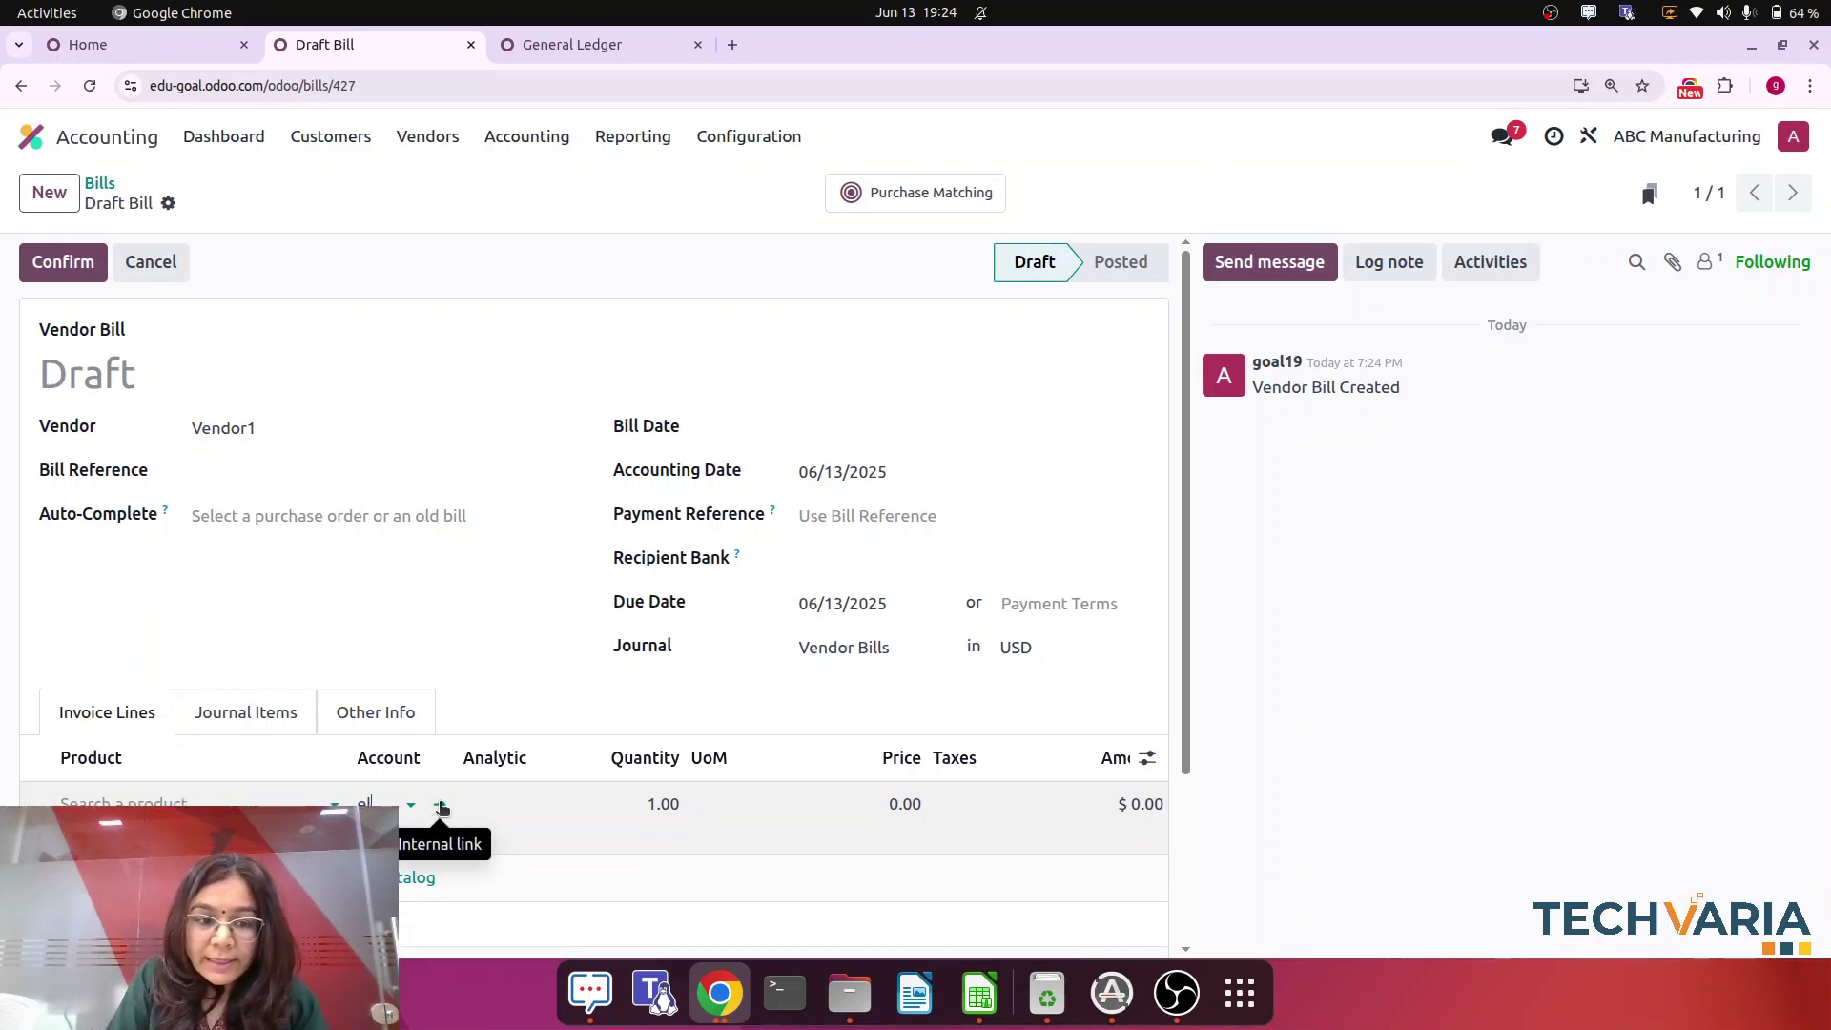
pyautogui.click(523, 701)
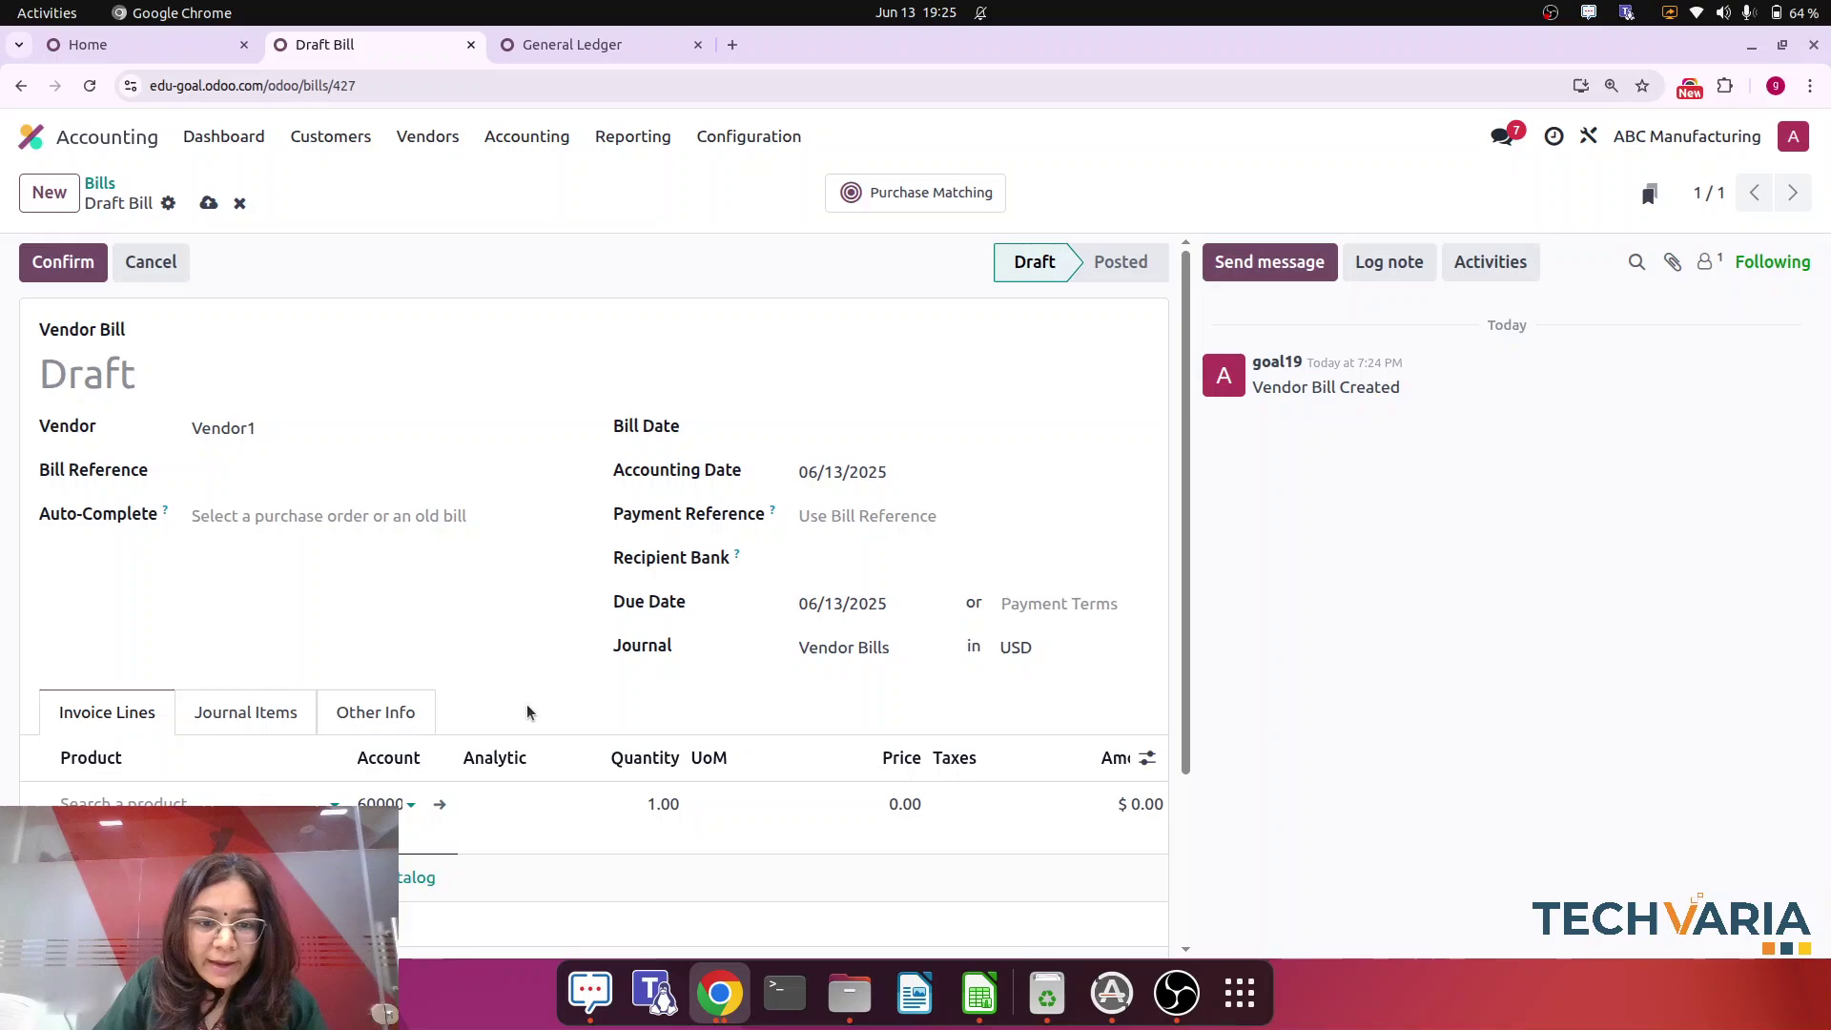
# - Check the work centre cost account in the General Ledger, and set the electricity bill line's price to 5,000
pyautogui.click(563, 43)
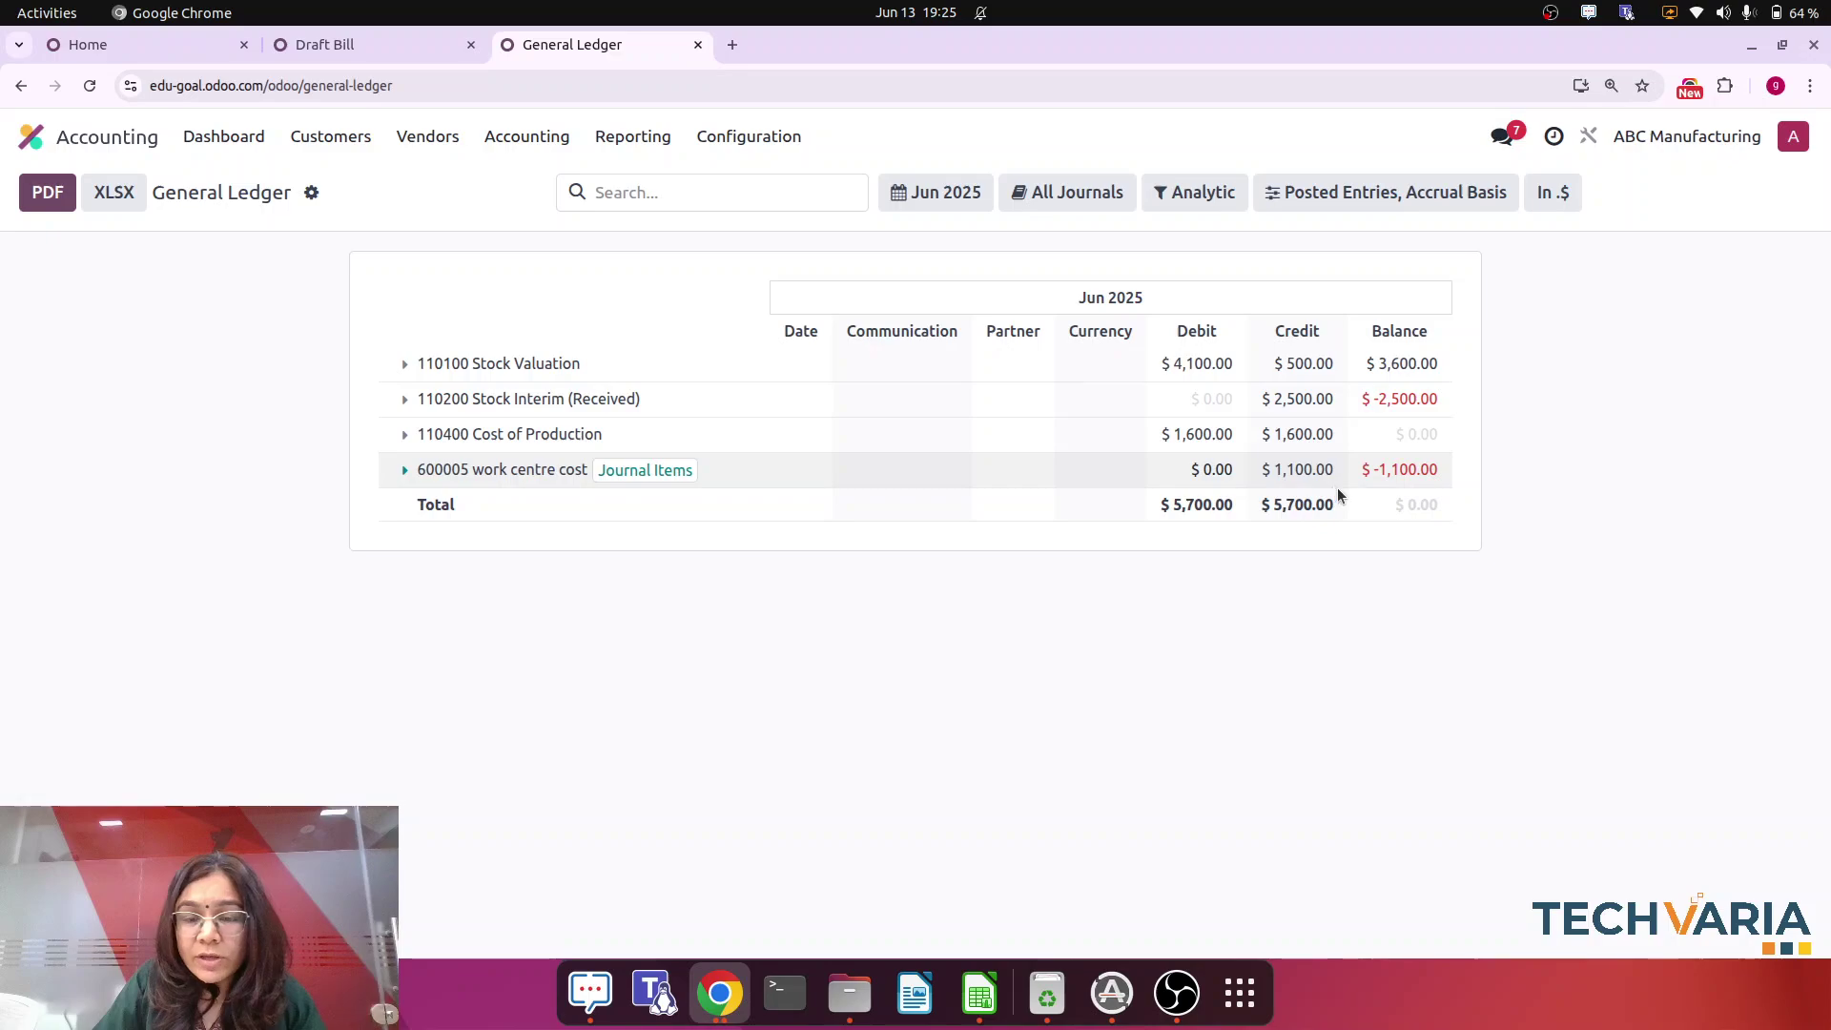
pyautogui.click(327, 42)
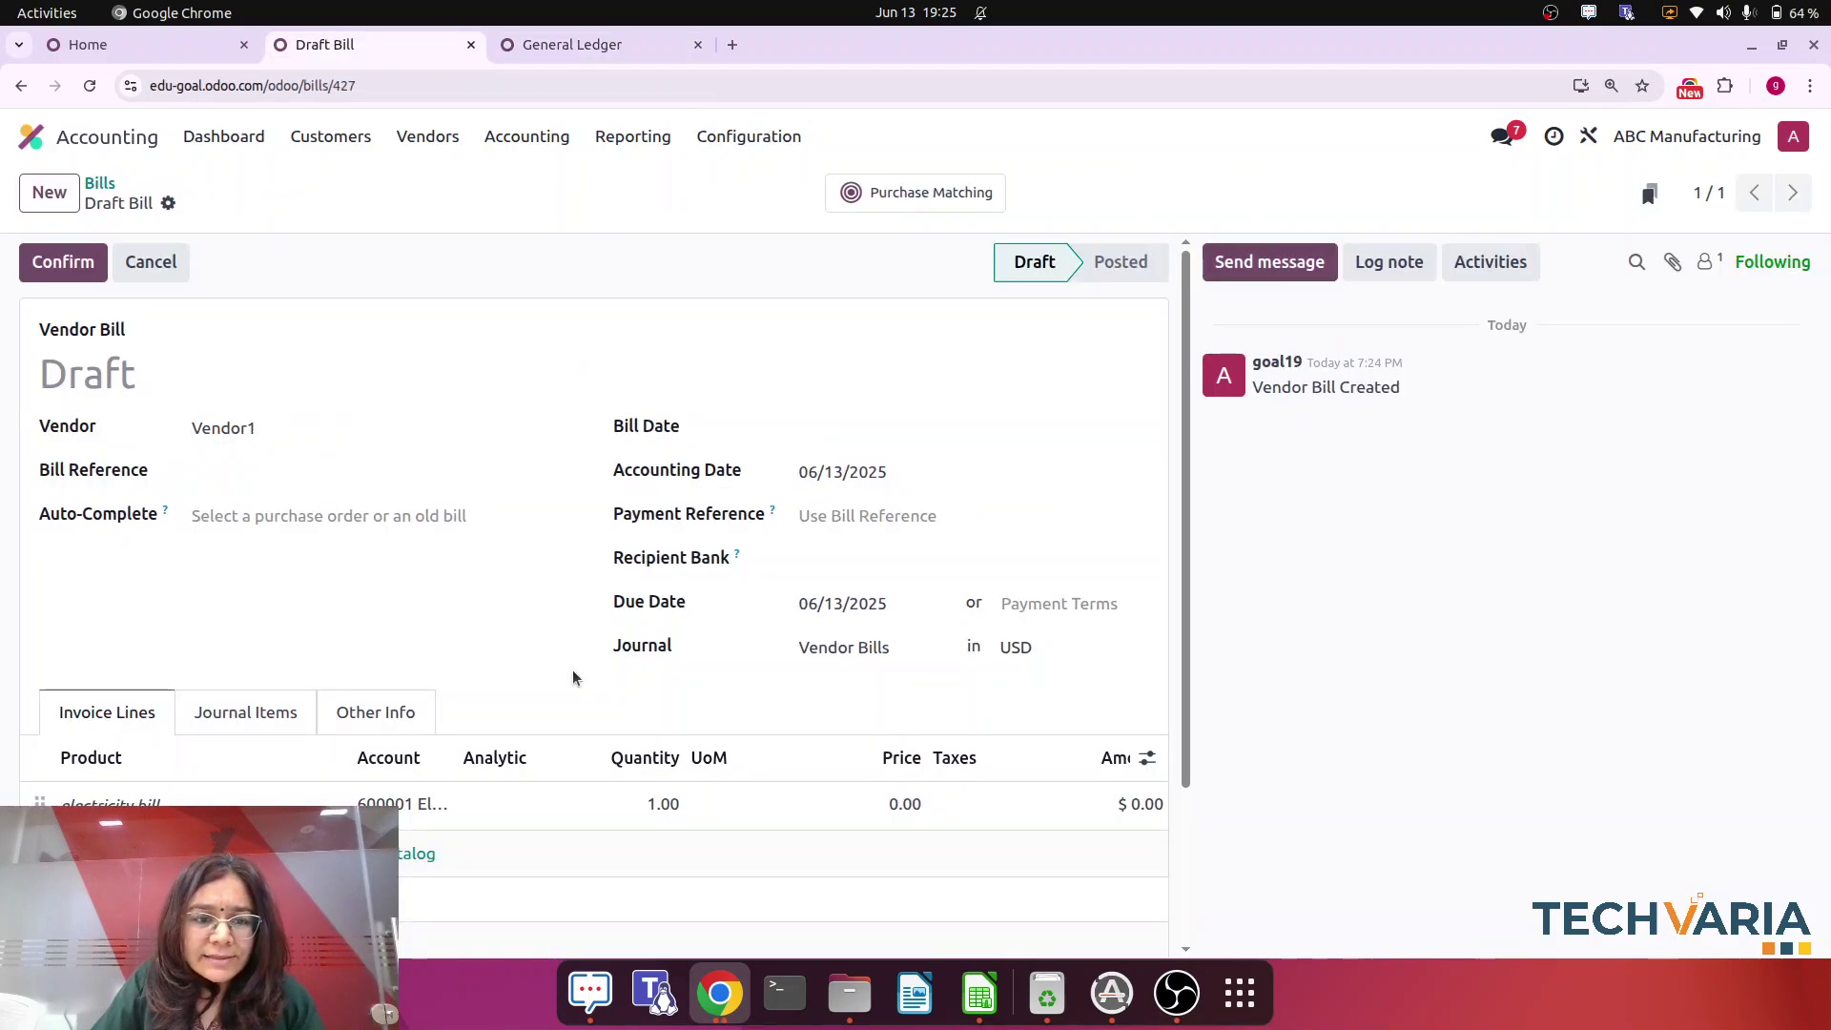
pyautogui.click(858, 804)
pyautogui.write('5,000')
pyautogui.click(1337, 755)
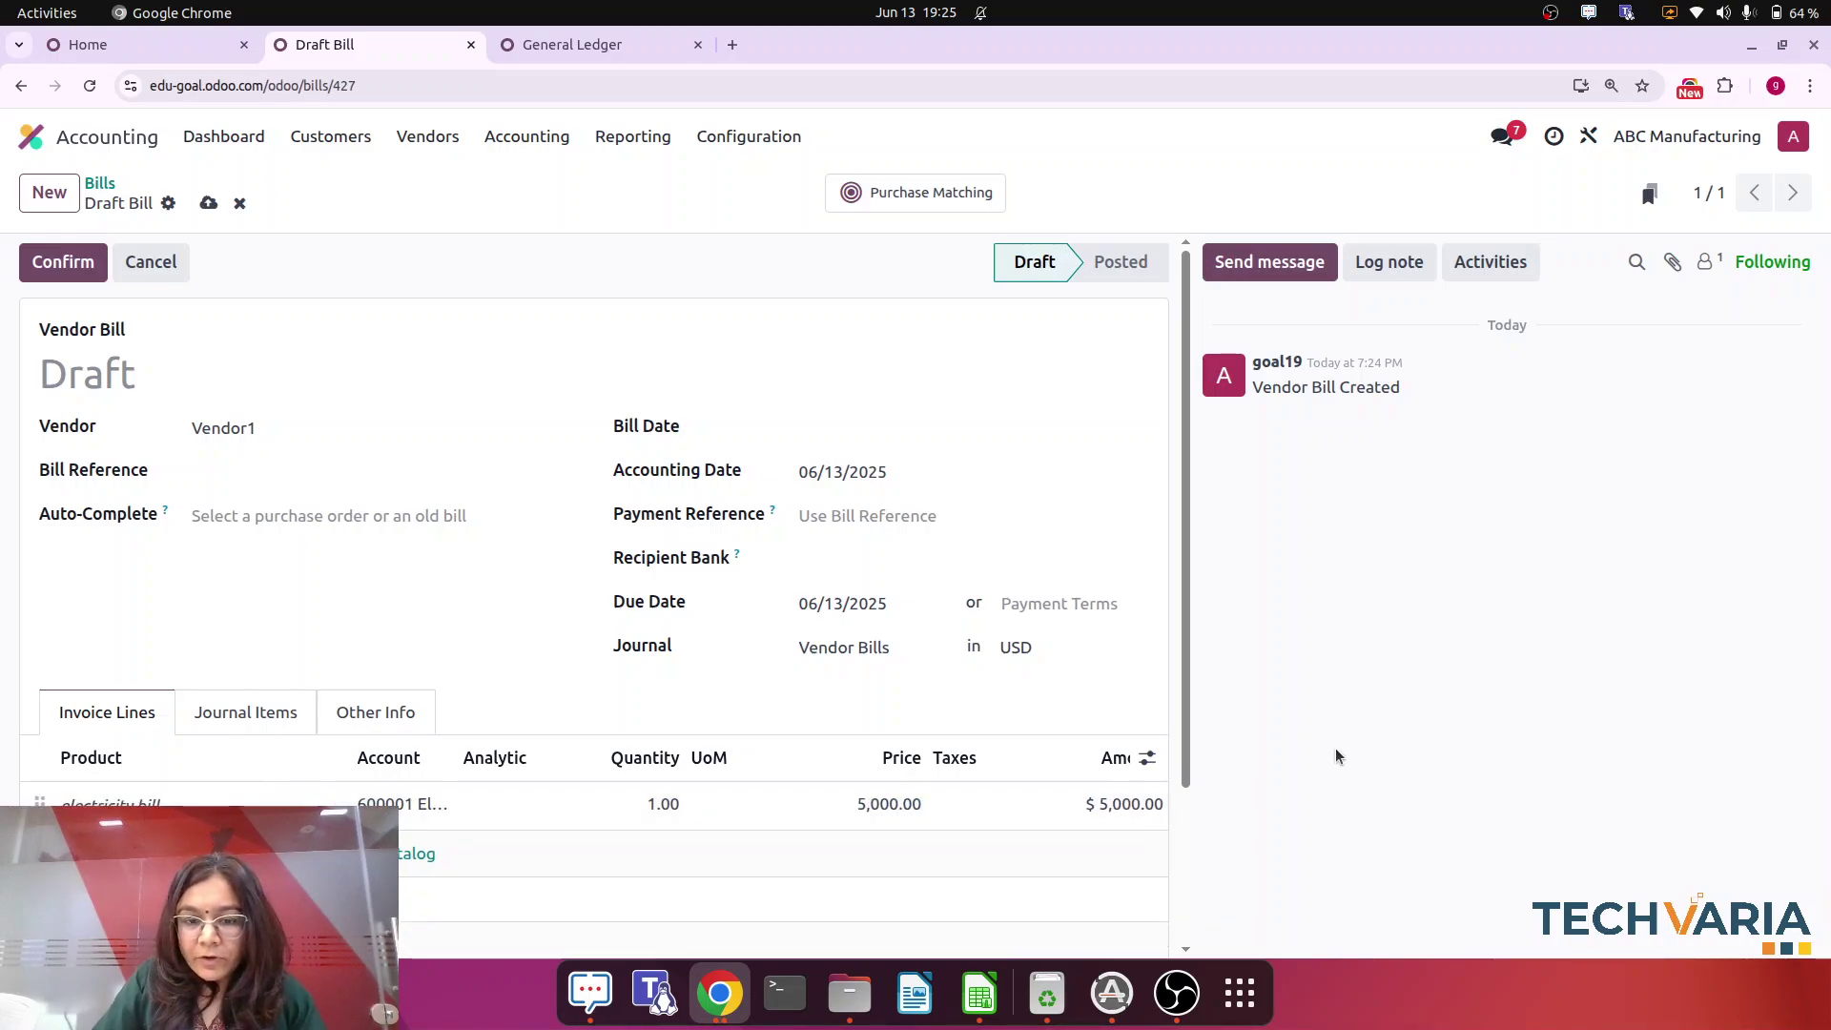
# - Set the electricity bill's date to 06/13/2025 and confirm the bill
pyautogui.scroll(-2, 1165, 677)
pyautogui.scroll(3, 1166, 677)
pyautogui.click(858, 429)
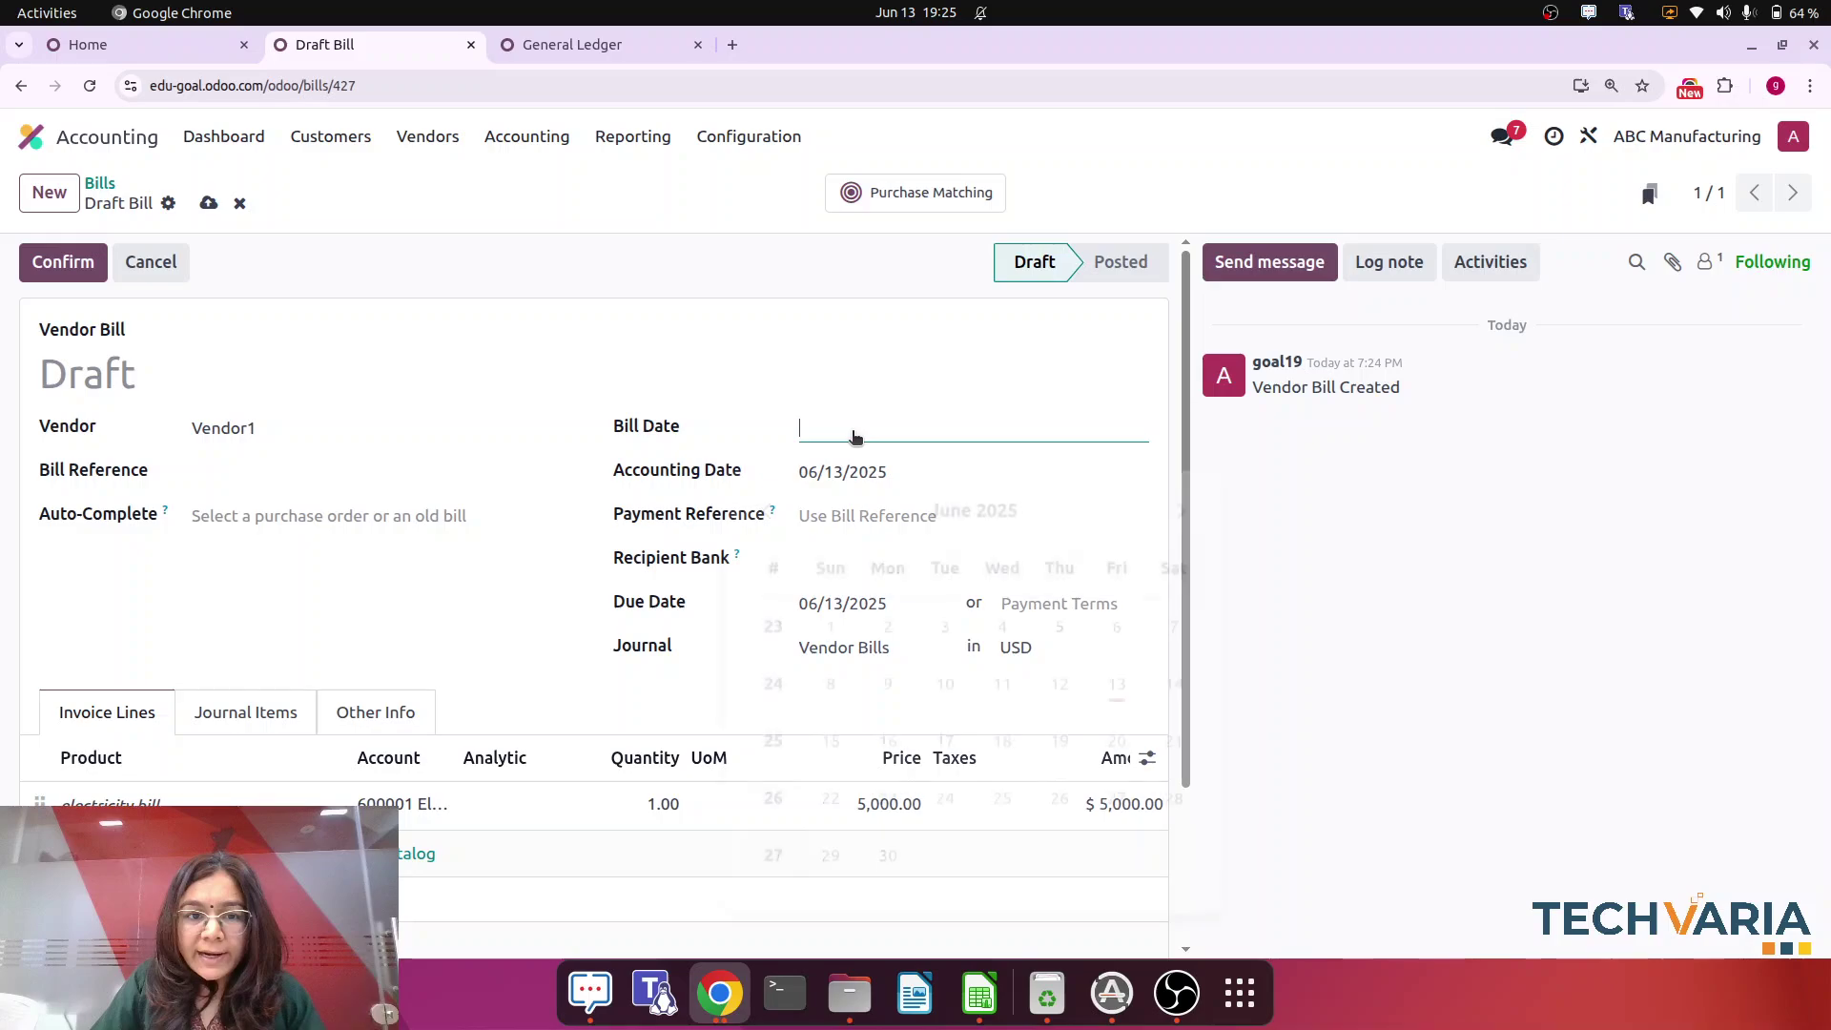
pyautogui.click(1117, 667)
pyautogui.click(38, 270)
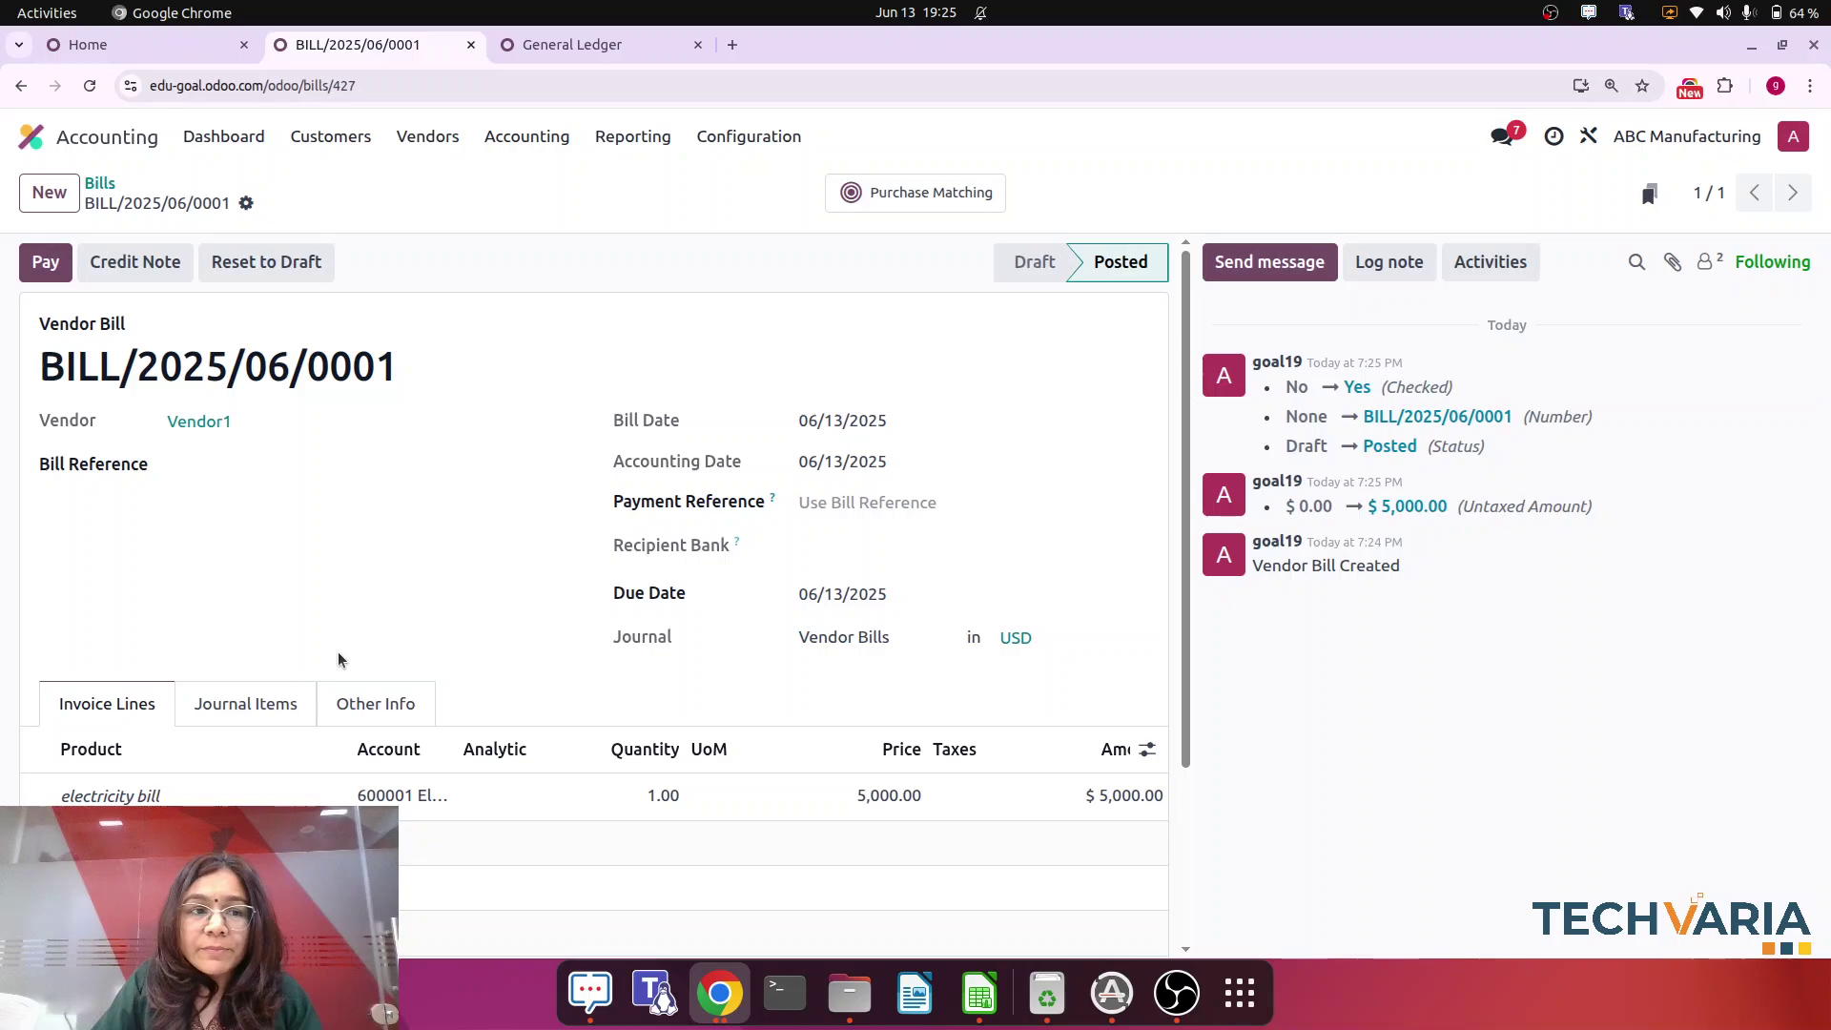
# - Reload the General Ledger, examine the account payable and electricity expenses entries, and return to the posted bill
pyautogui.click(584, 45)
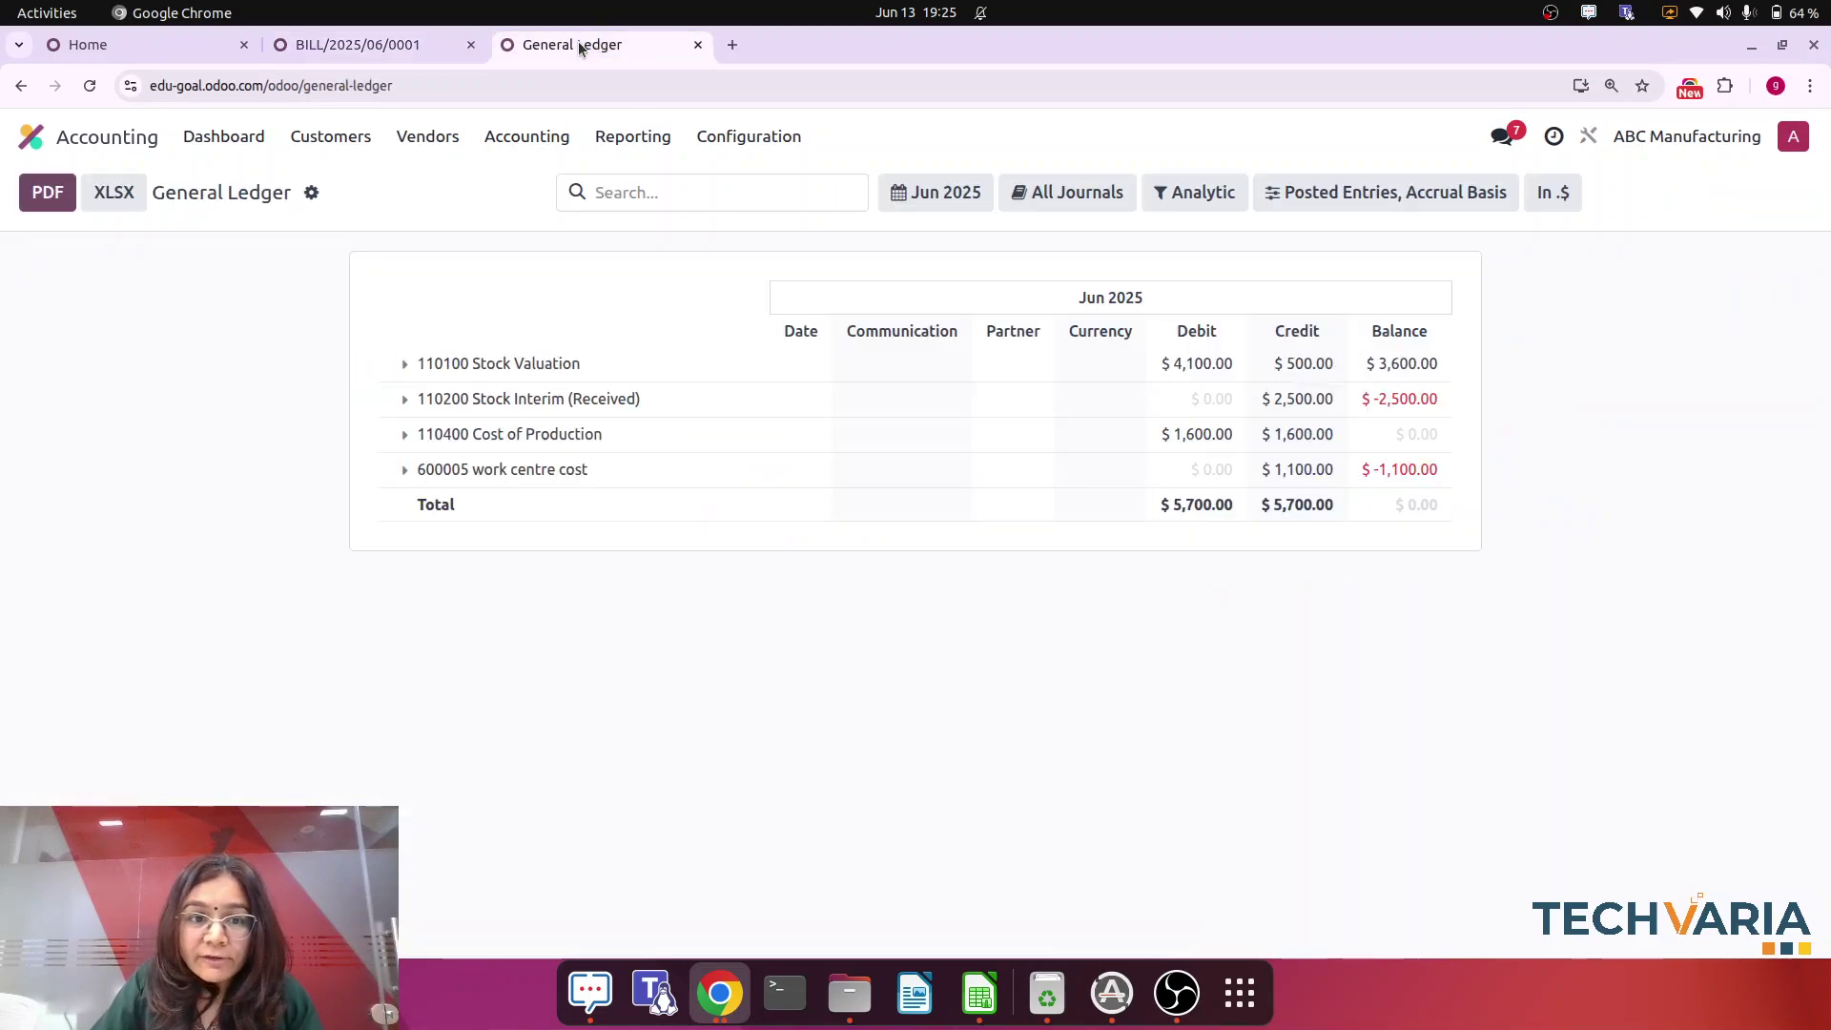
pyautogui.click(92, 86)
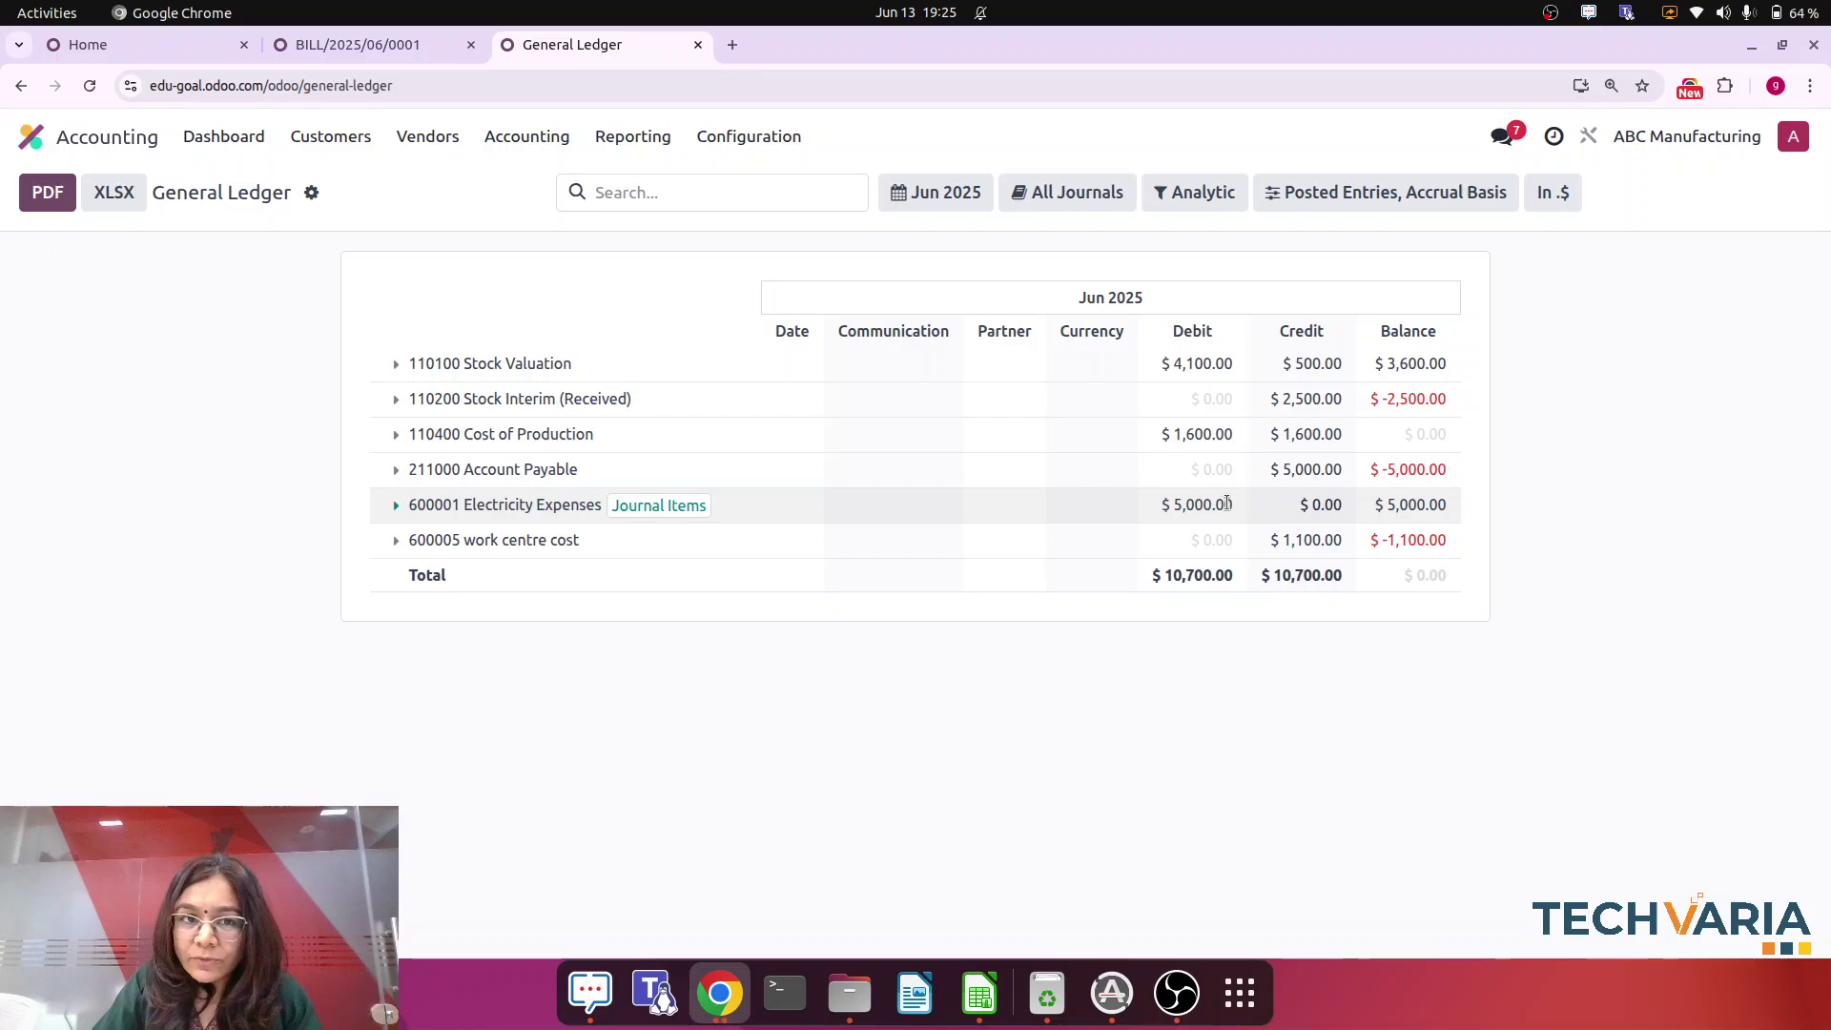
pyautogui.click(345, 48)
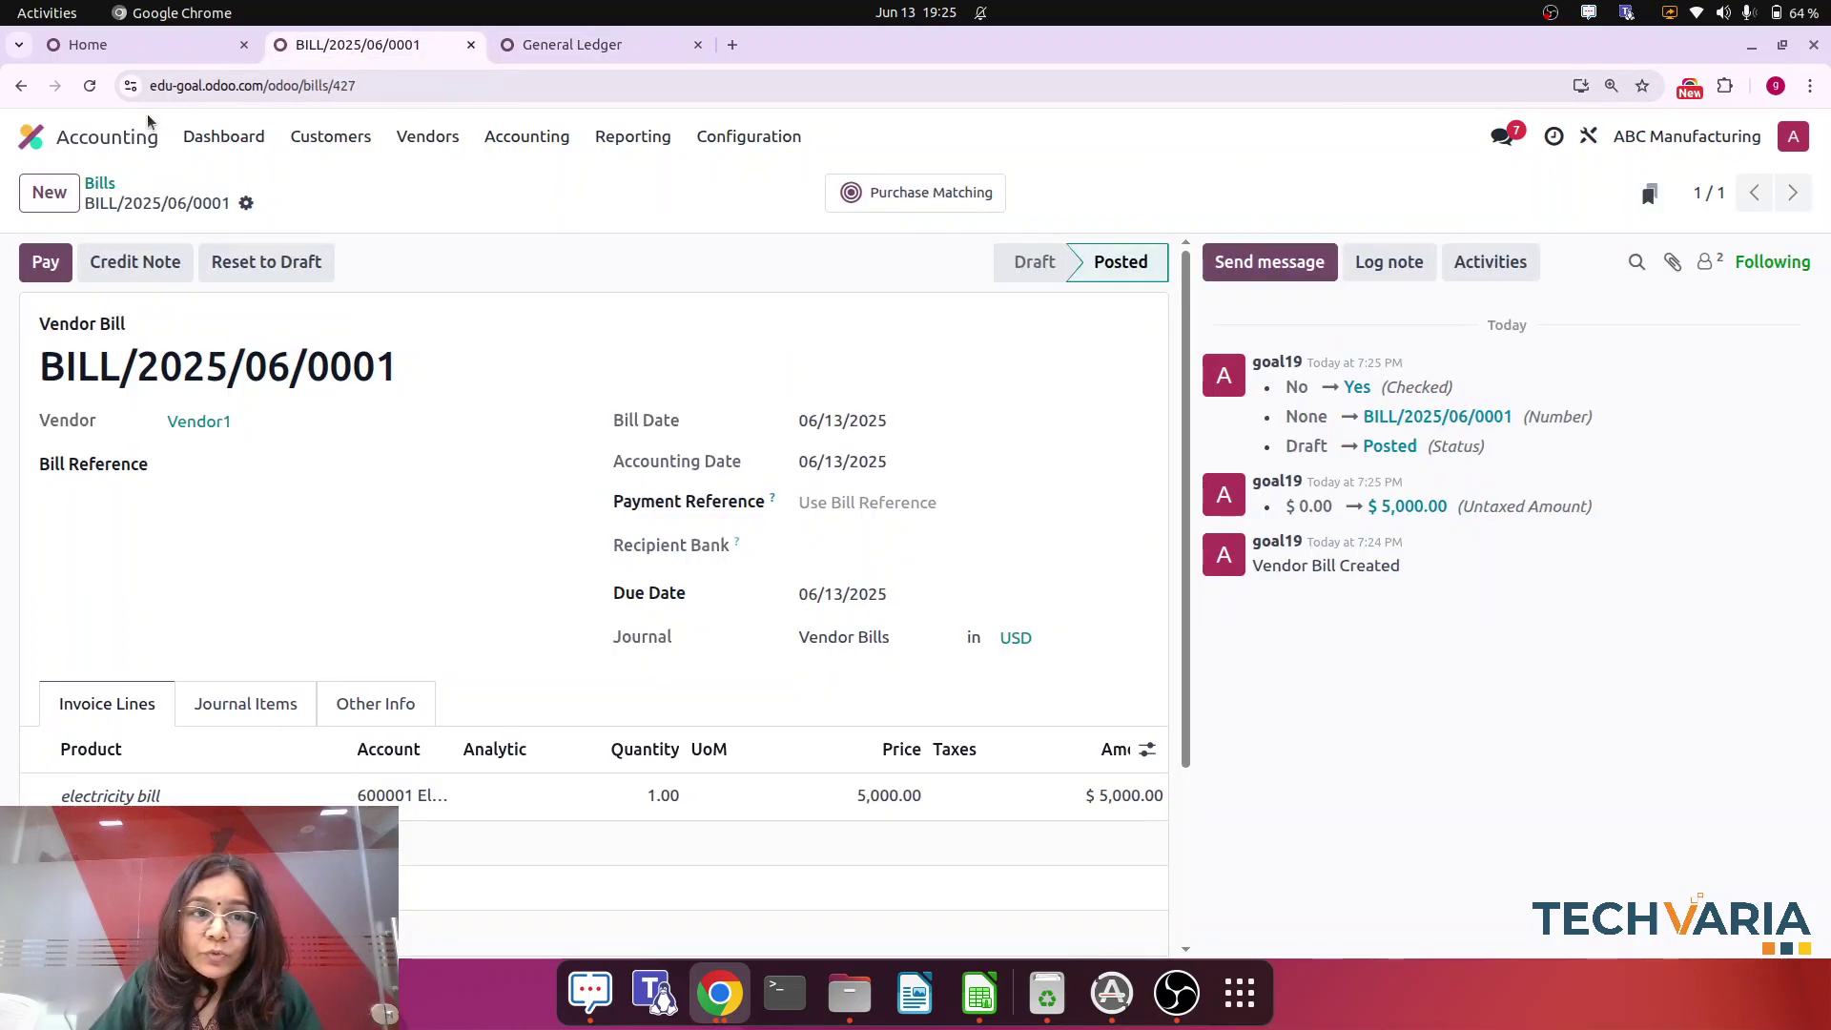
# - Start another vendor bill and select the individual contact listed just after Vendor3 as its vendor
pyautogui.click(49, 191)
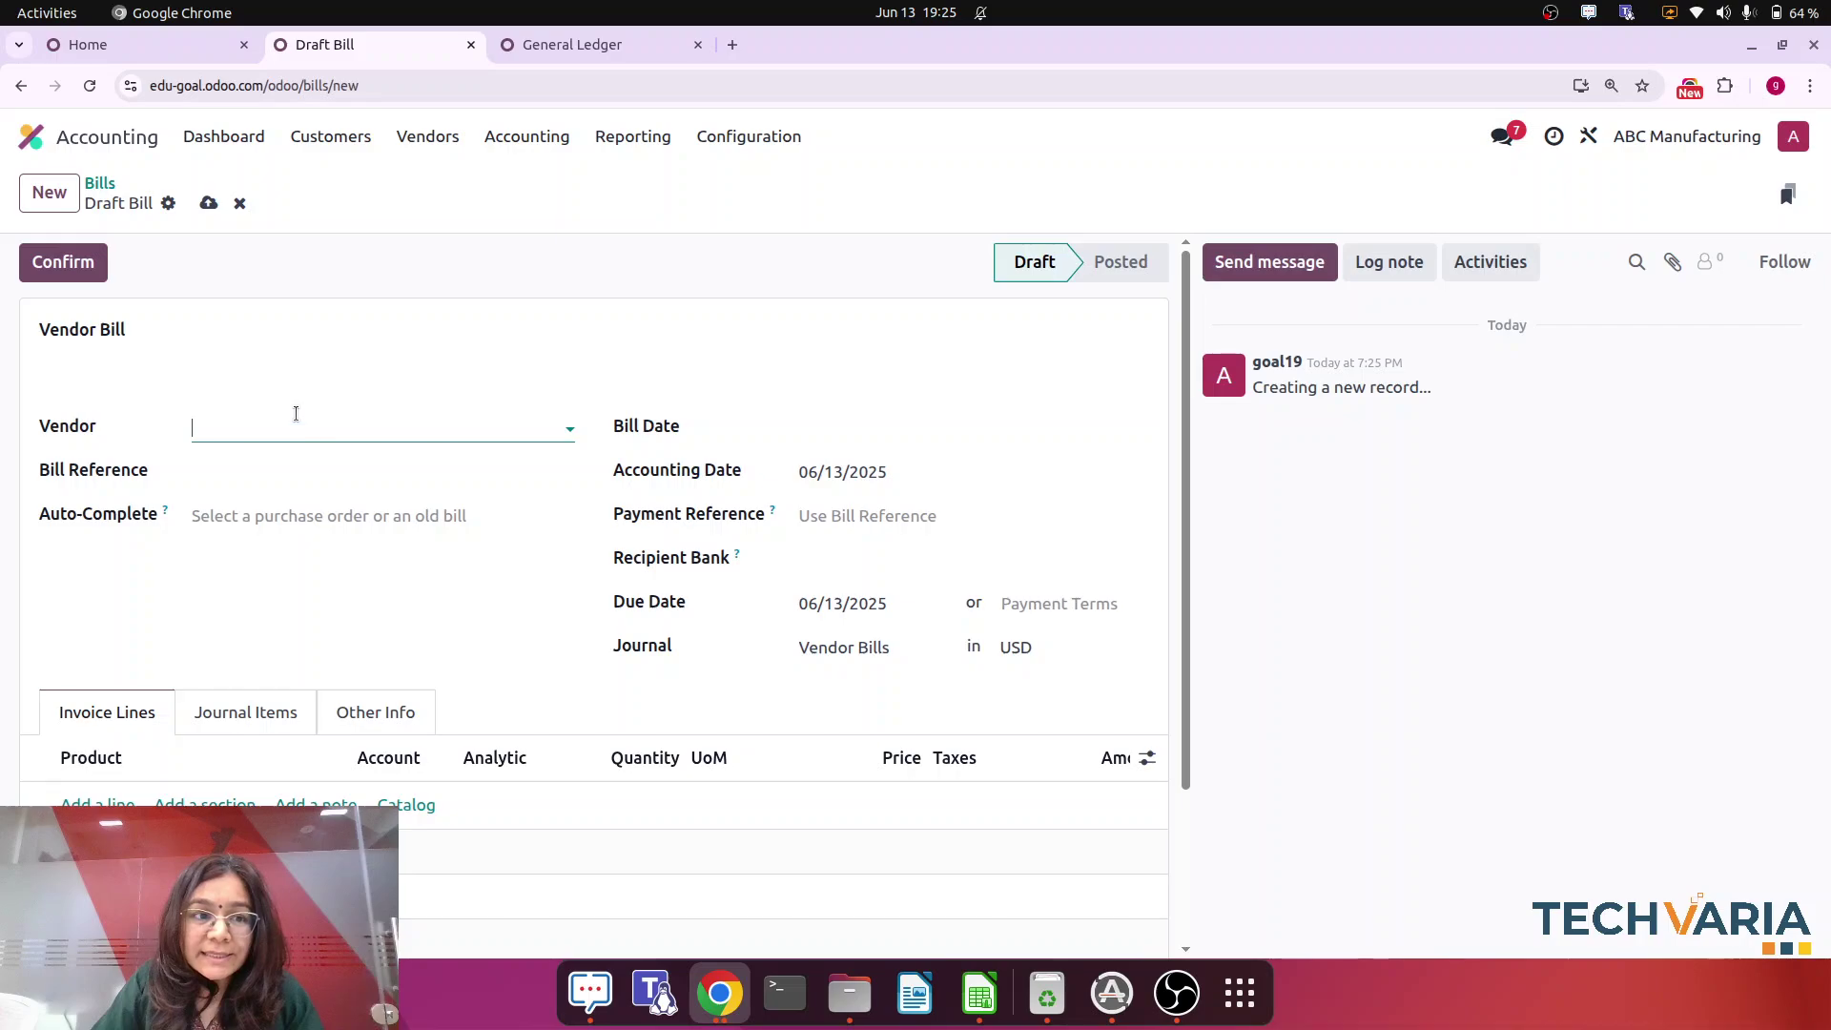
pyautogui.click(274, 424)
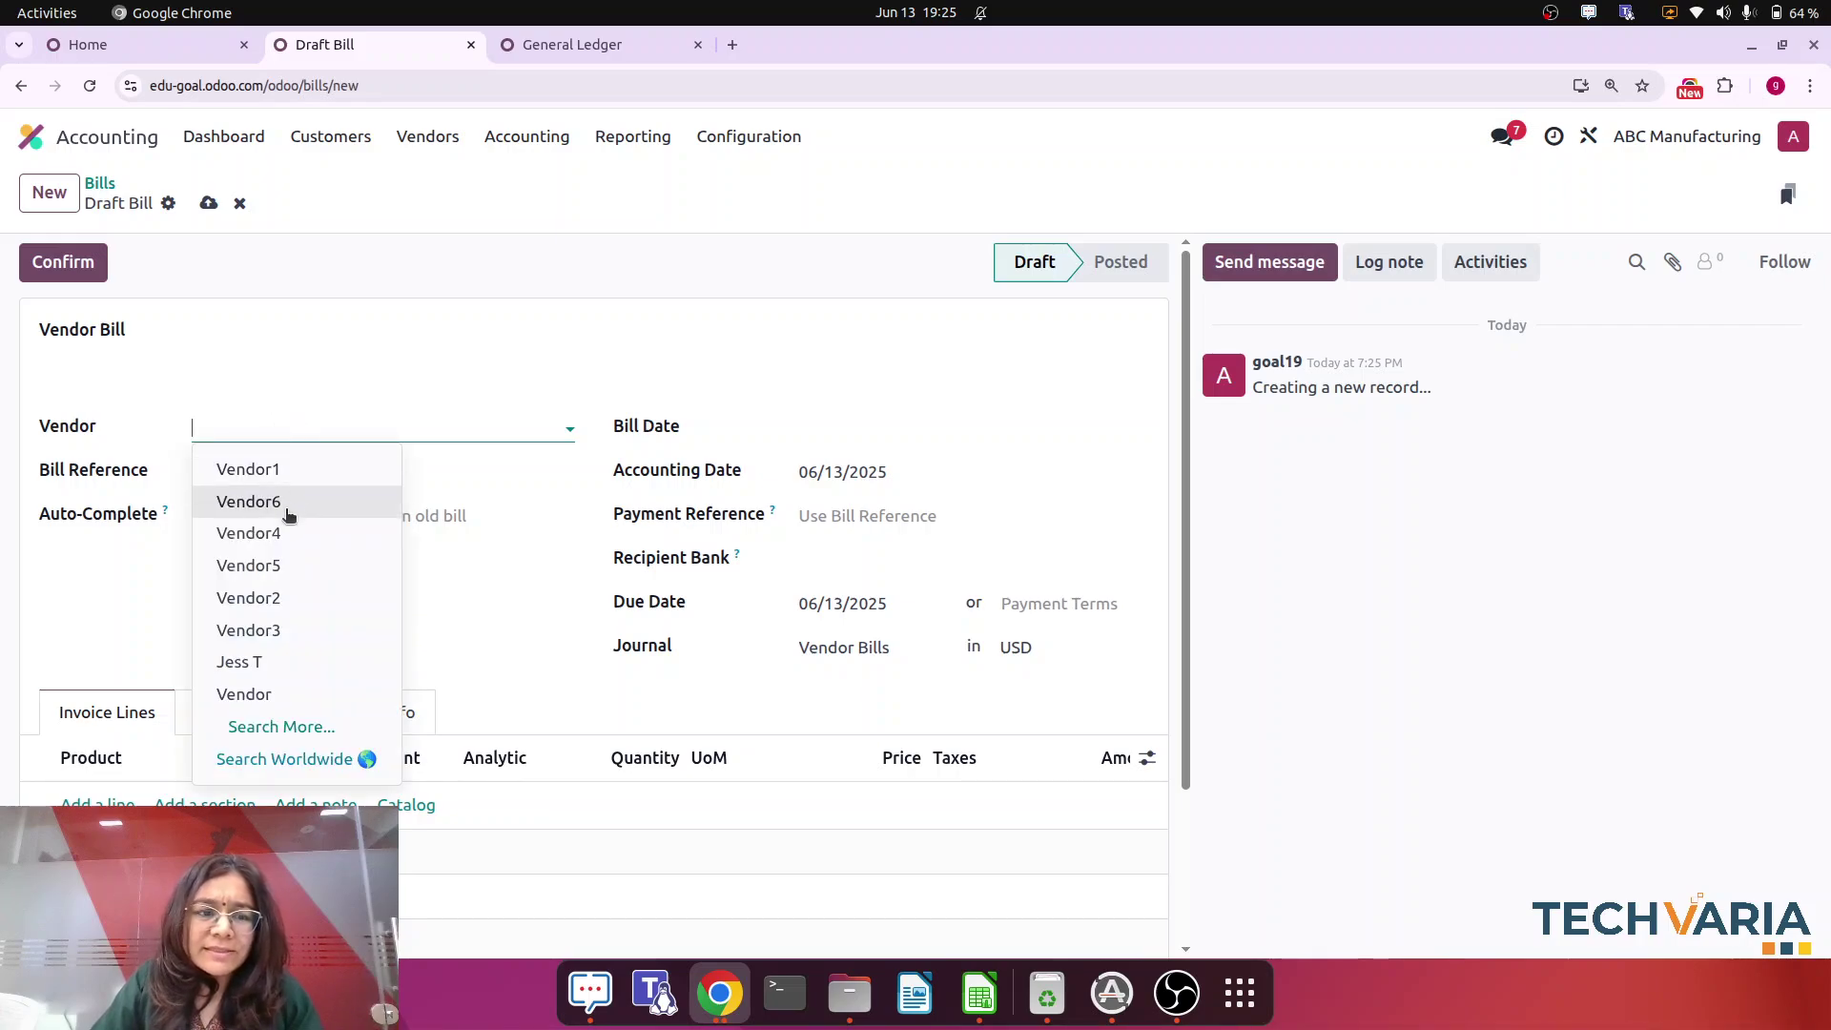
pyautogui.click(294, 661)
# - Add a "salary" line on account 630000 to the bill with a price of 6,000
pyautogui.click(96, 804)
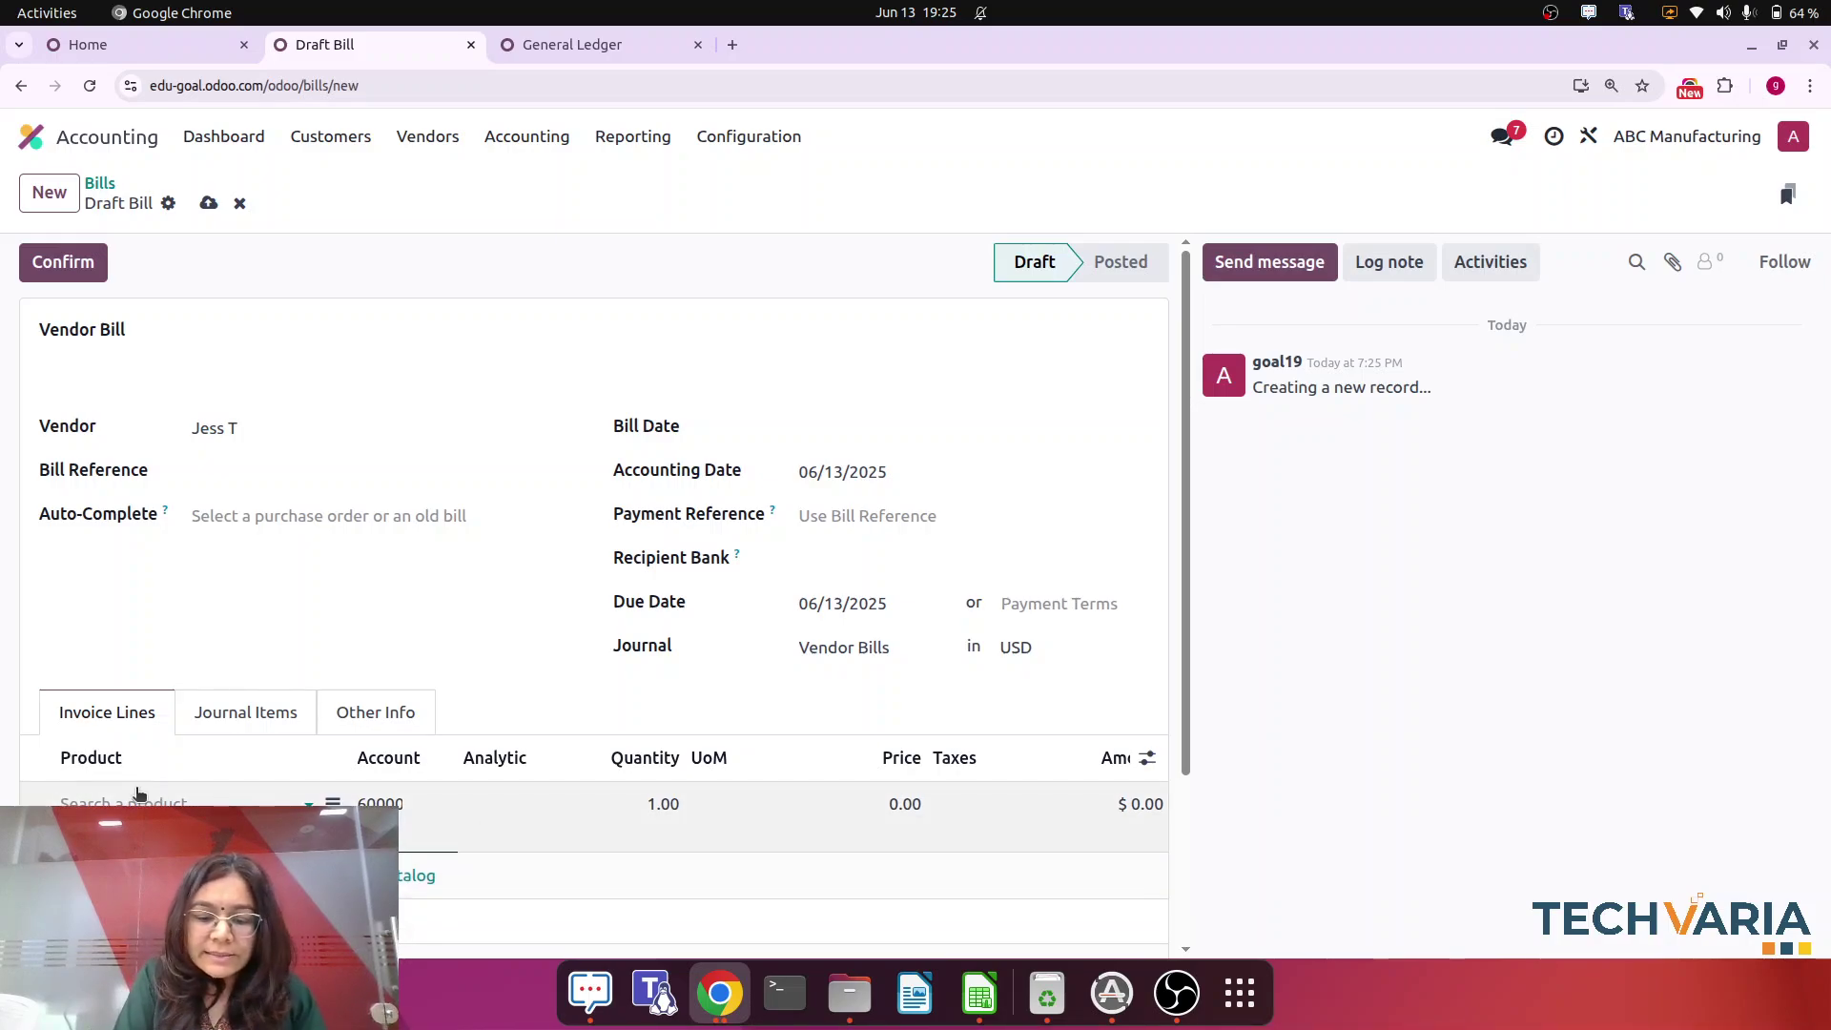
pyautogui.click(380, 804)
pyautogui.write('sal')
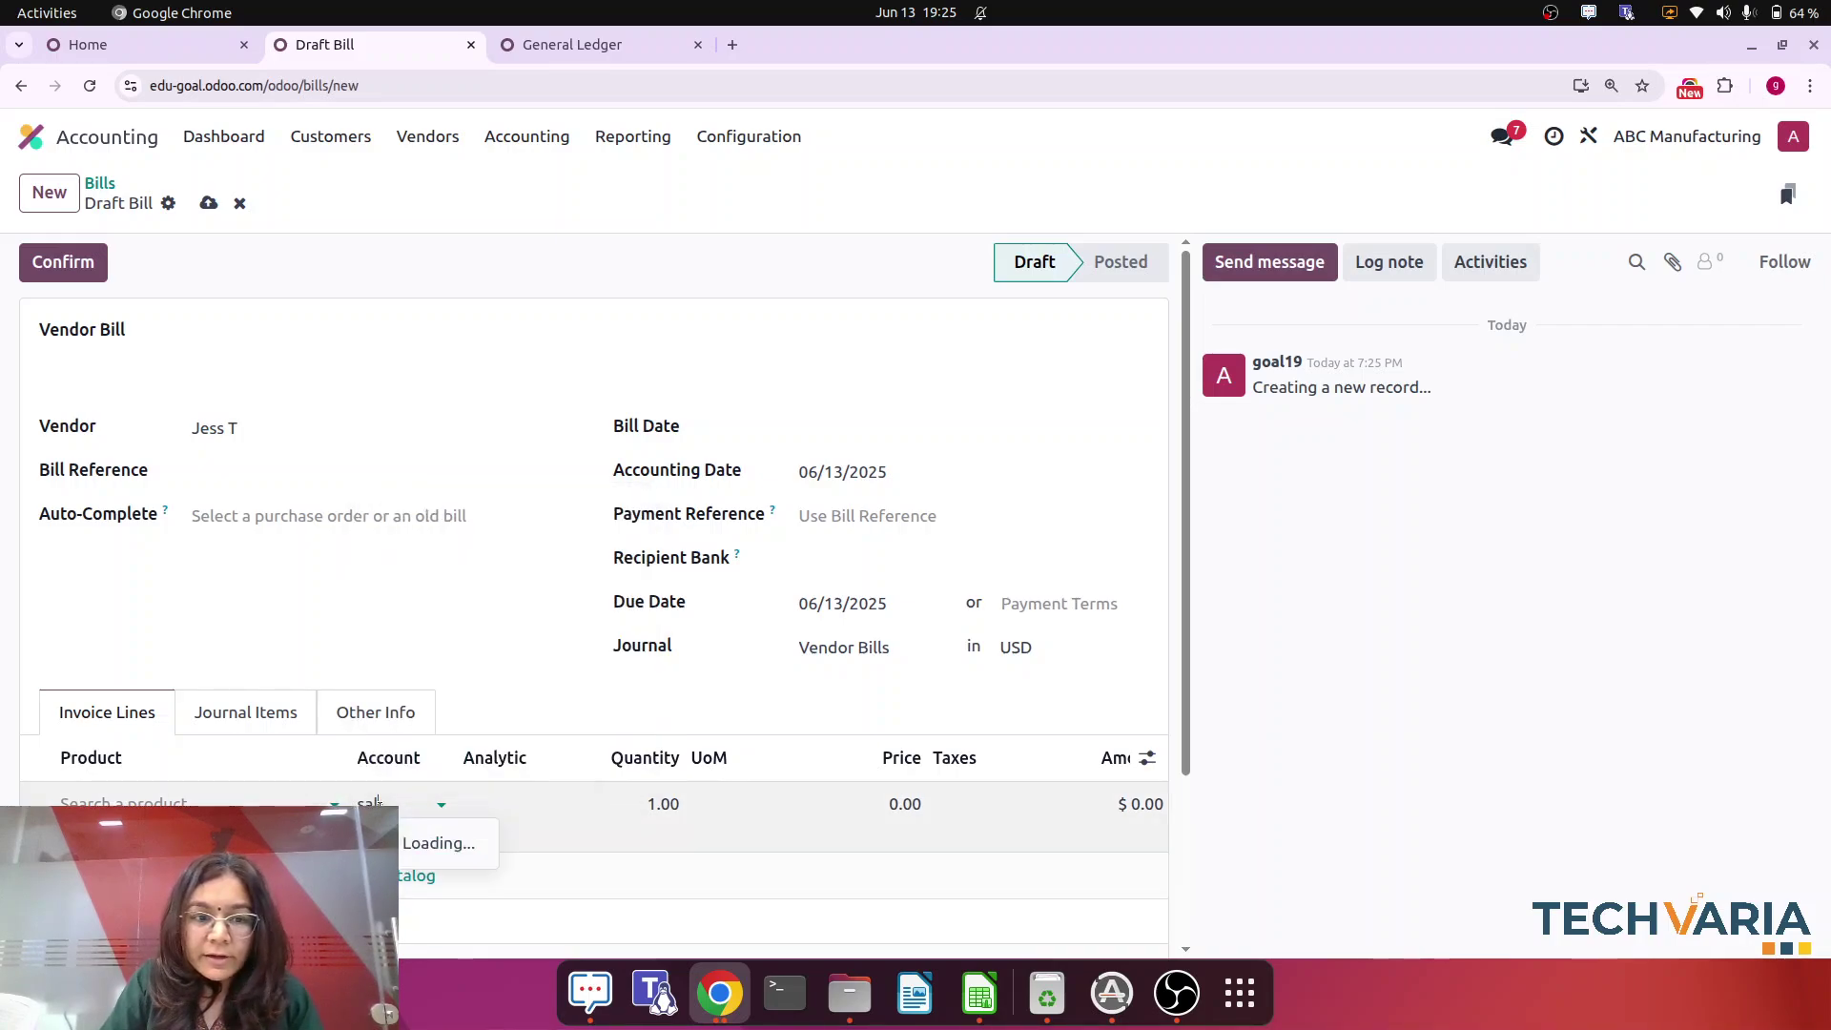
pyautogui.click(510, 670)
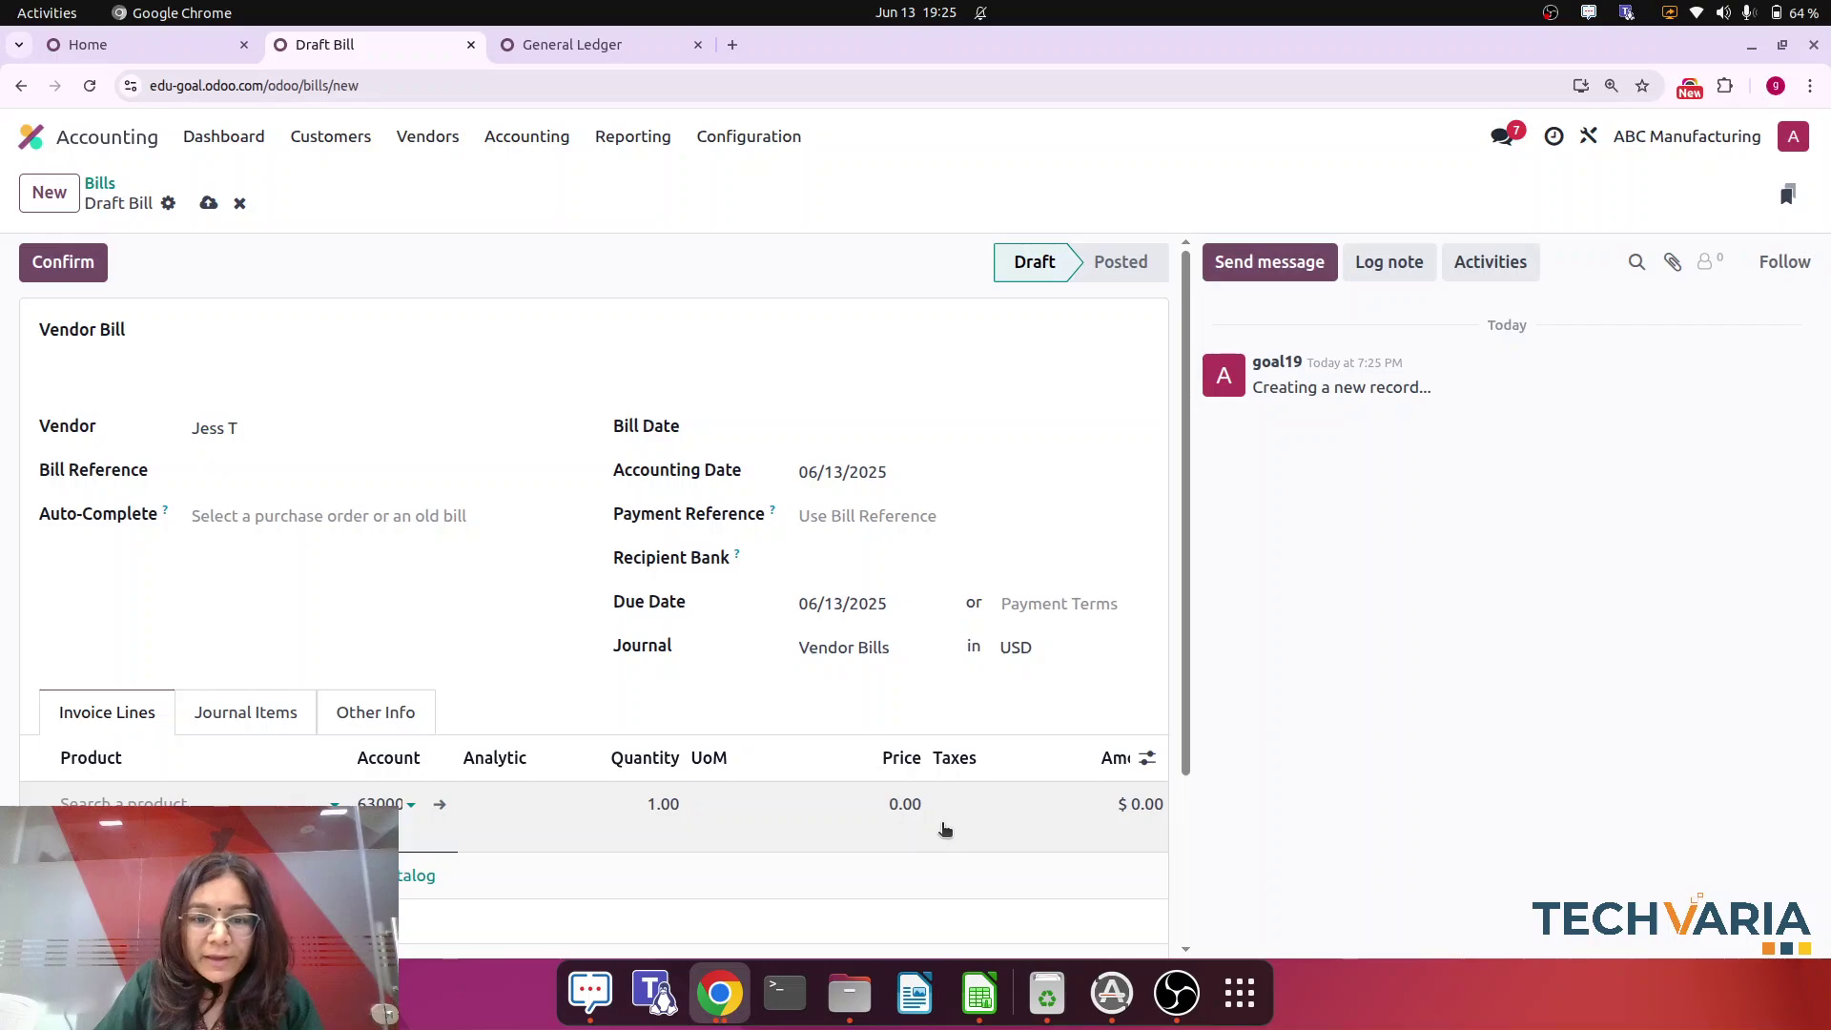
pyautogui.click(892, 804)
pyautogui.write('6,0')
pyautogui.write('000')
pyautogui.click(1099, 616)
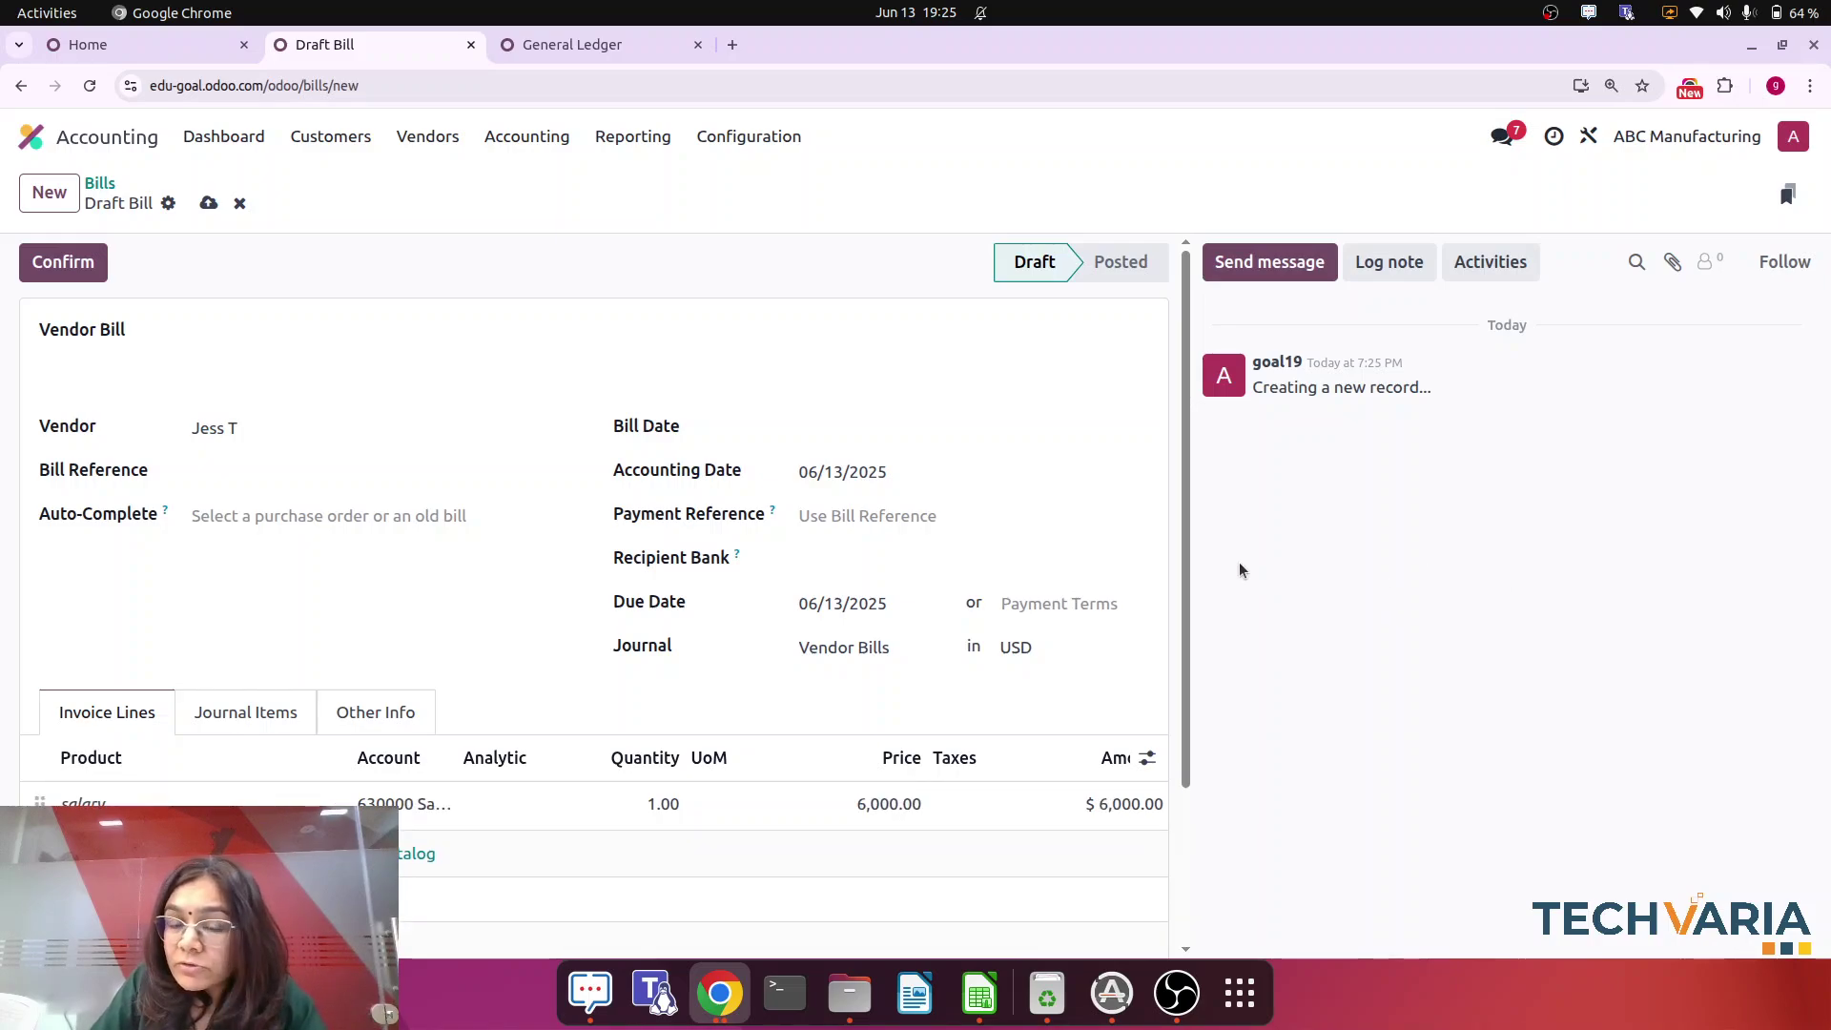
# - Set the salary bill's date to 06/30/2025 and confirm the bill
pyautogui.scroll(-2, 610, 511)
pyautogui.scroll(2, 806, 515)
pyautogui.click(826, 431)
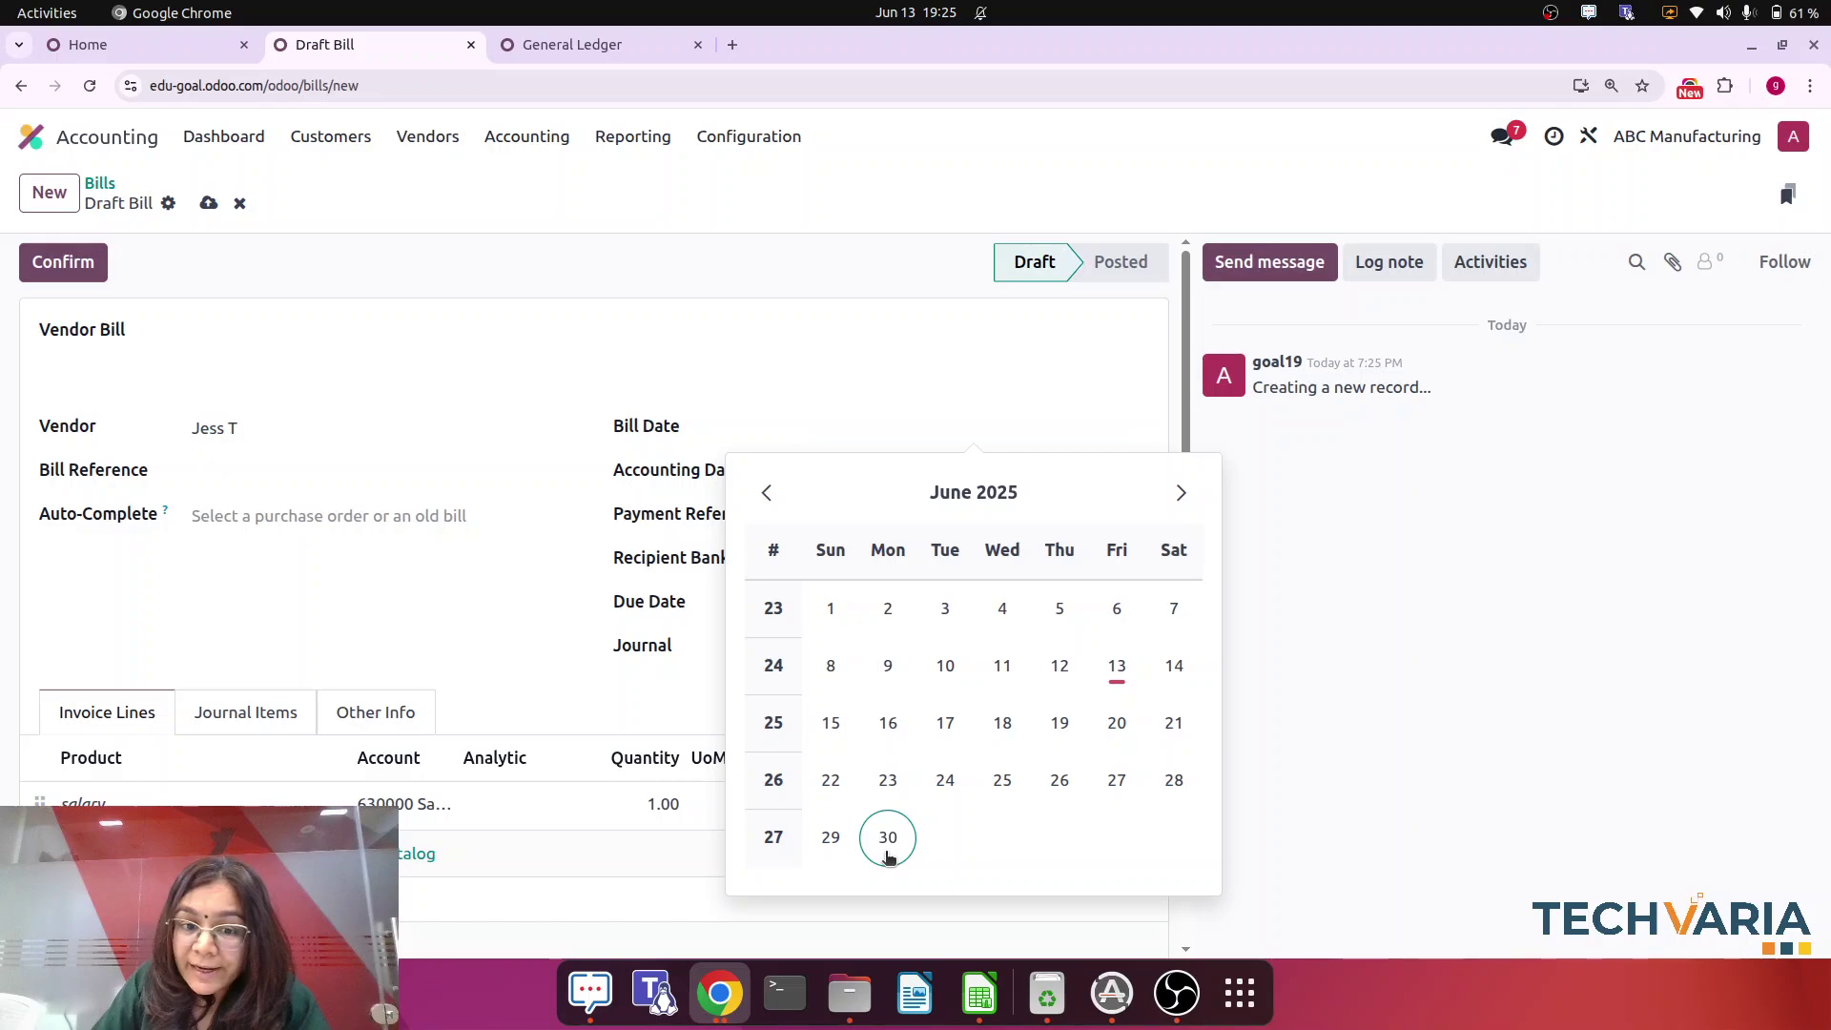
pyautogui.click(891, 845)
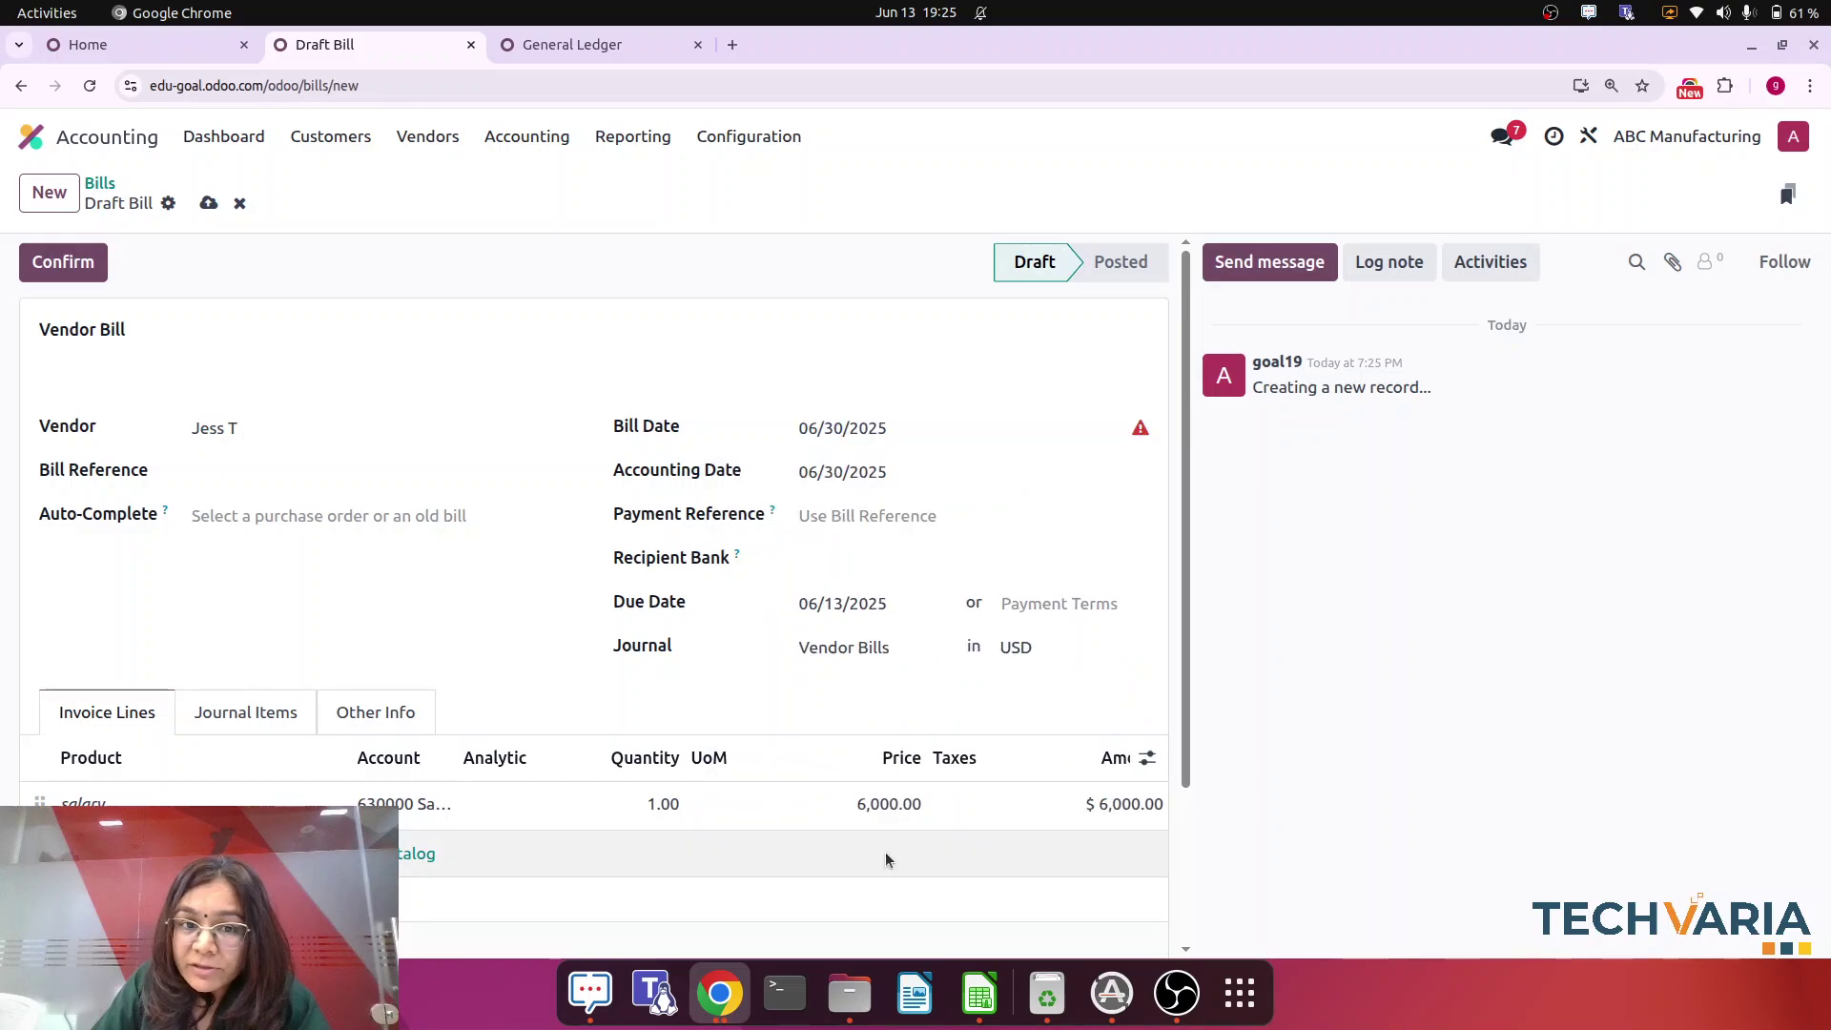
pyautogui.click(61, 272)
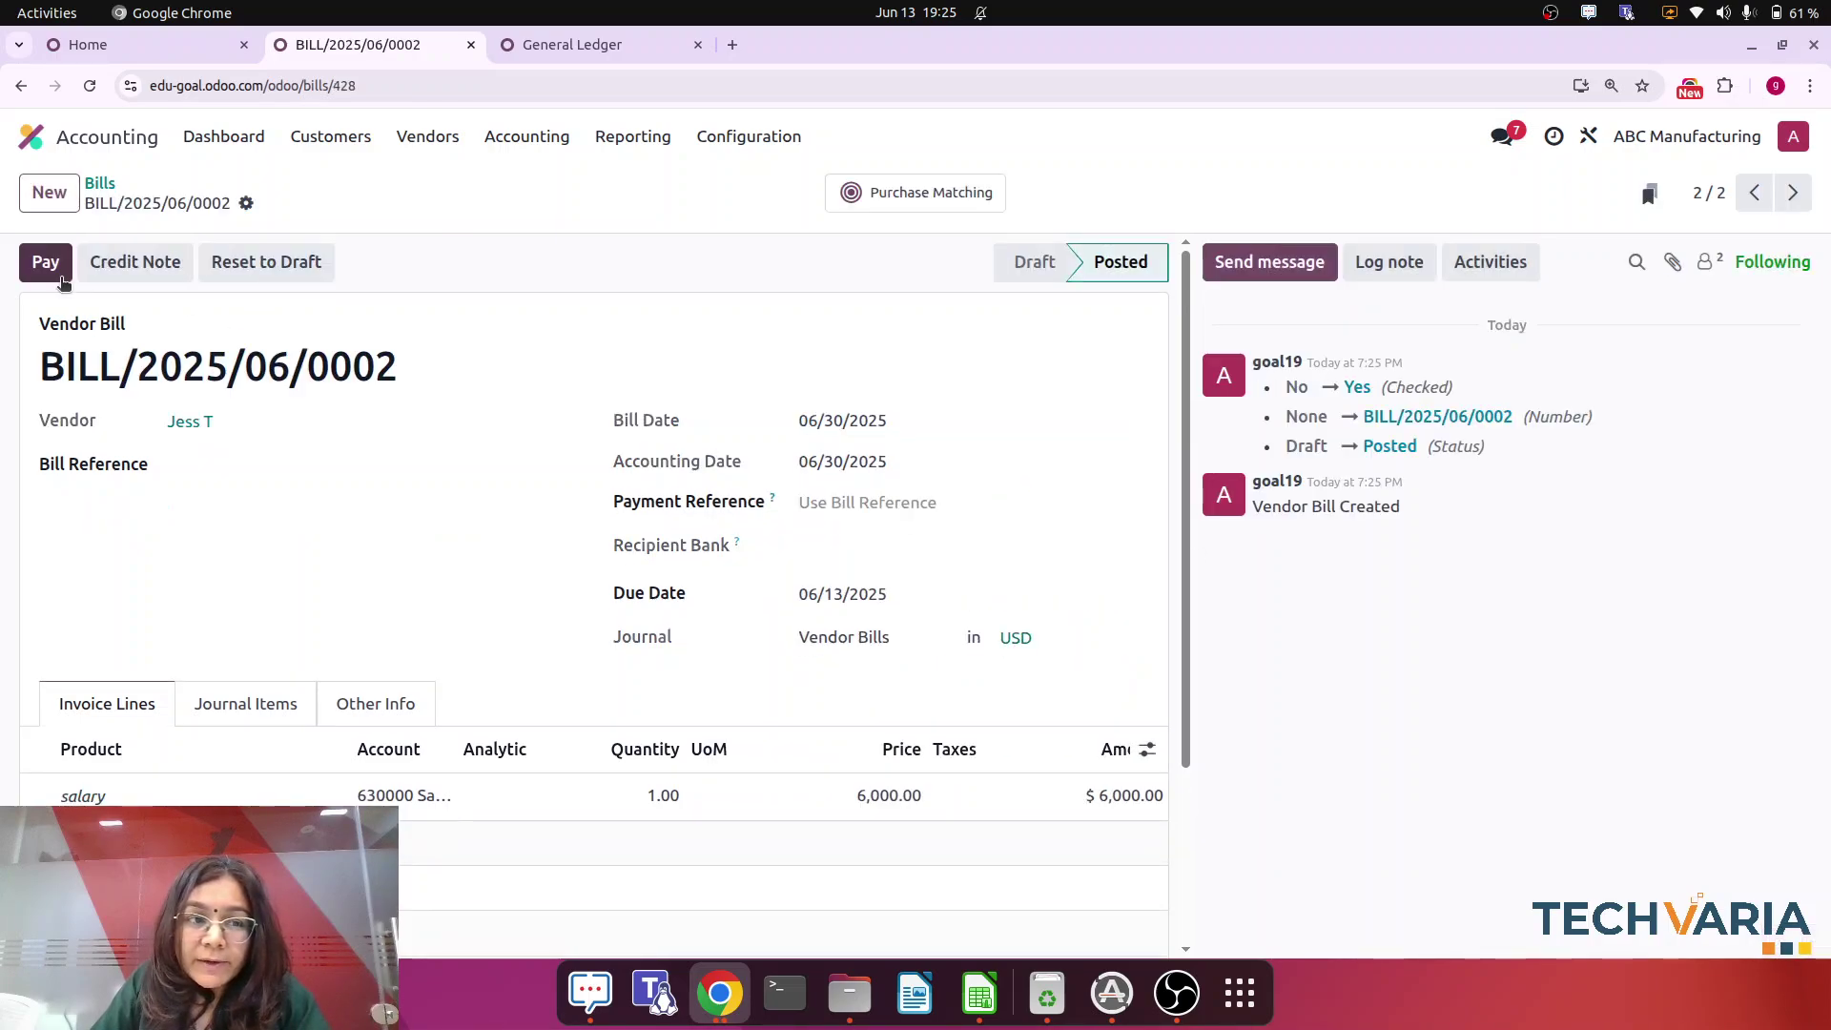
# - Reload the General Ledger, examine the June account balances including salary expenses, and return to the posted bill
pyautogui.click(534, 44)
pyautogui.click(92, 86)
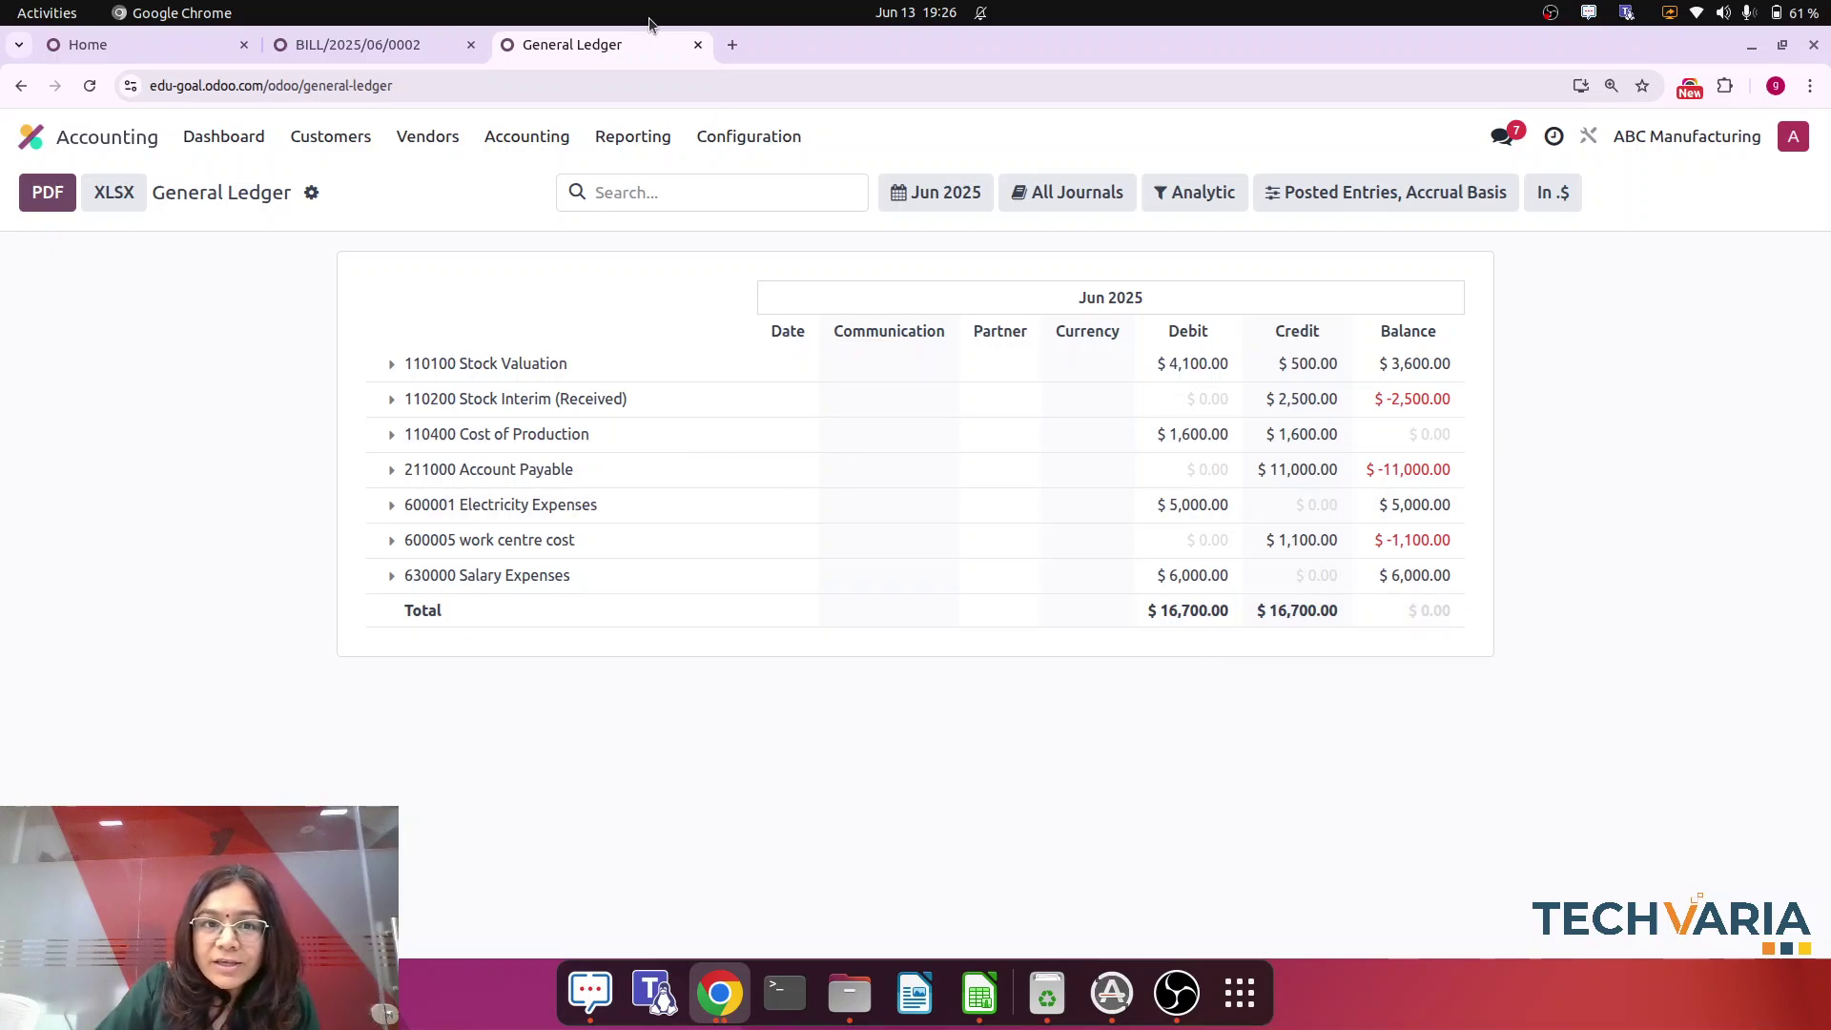
pyautogui.rightClick(580, 44)
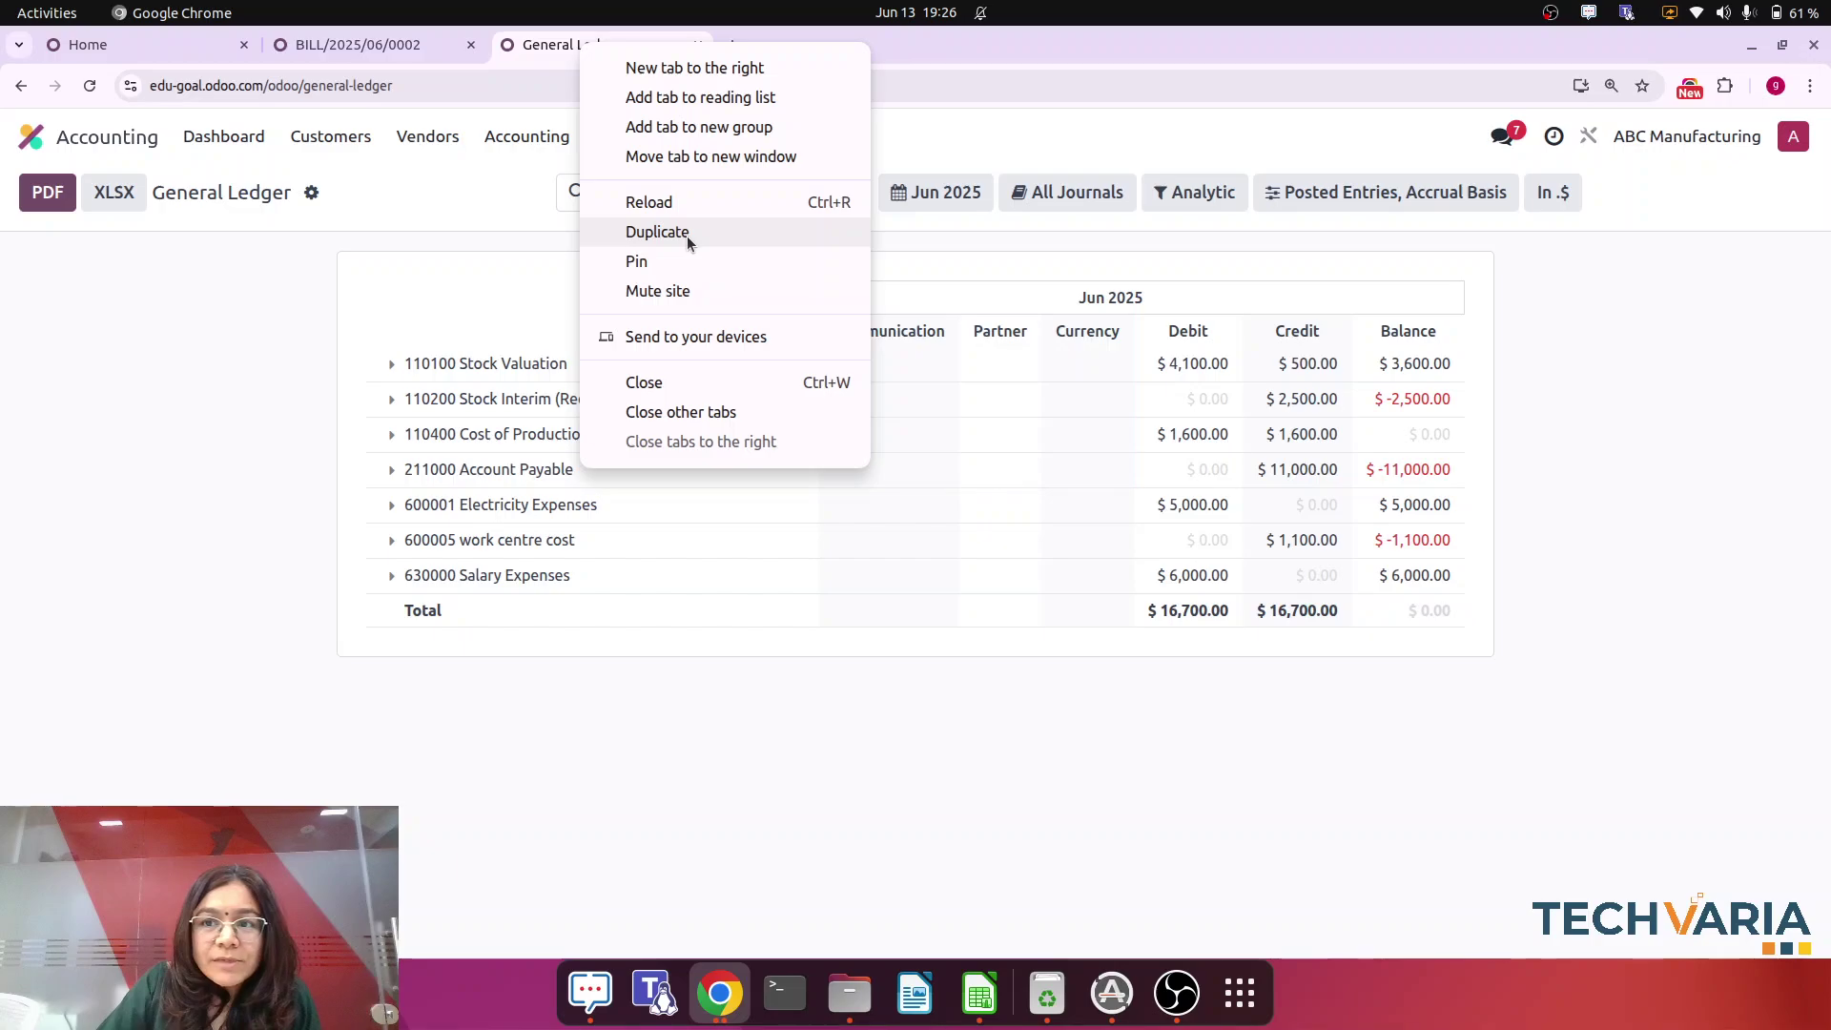
pyautogui.click(344, 45)
pyautogui.click(318, 50)
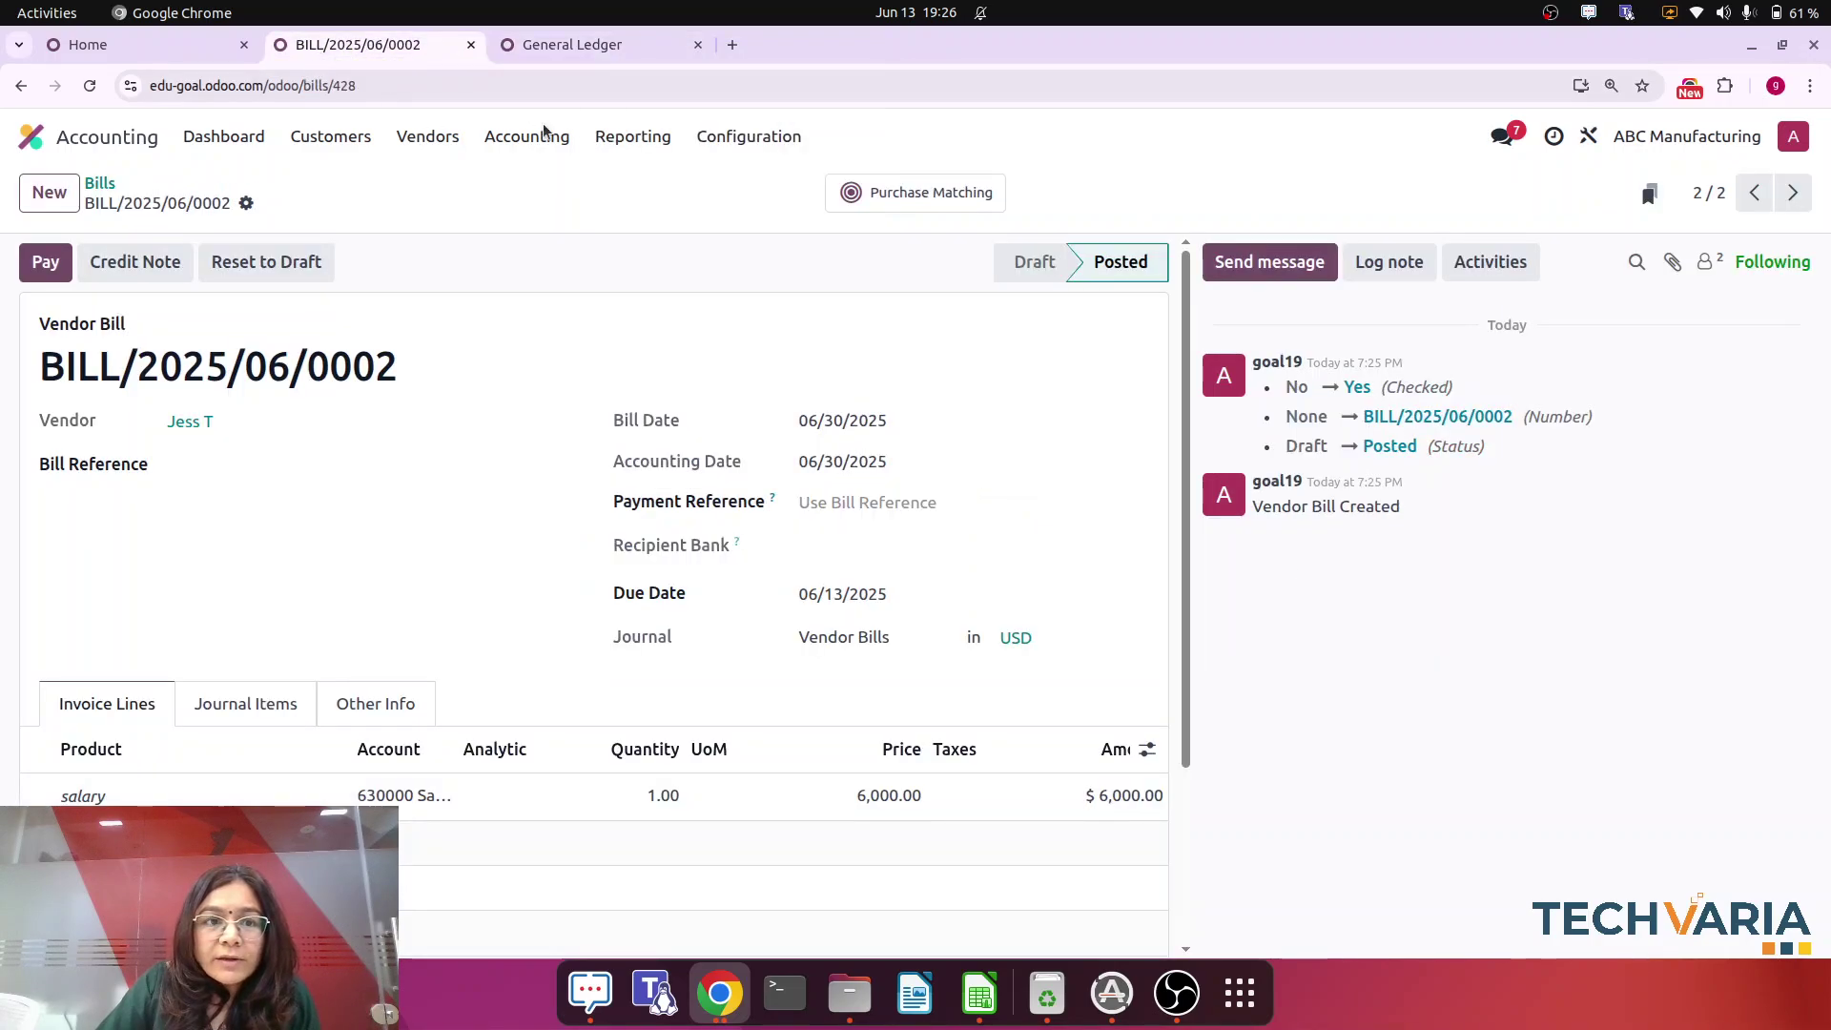
# - Create a new journal entry in Accounting and title it "Balncing our doble entries for june"
pyautogui.click(542, 140)
pyautogui.click(558, 183)
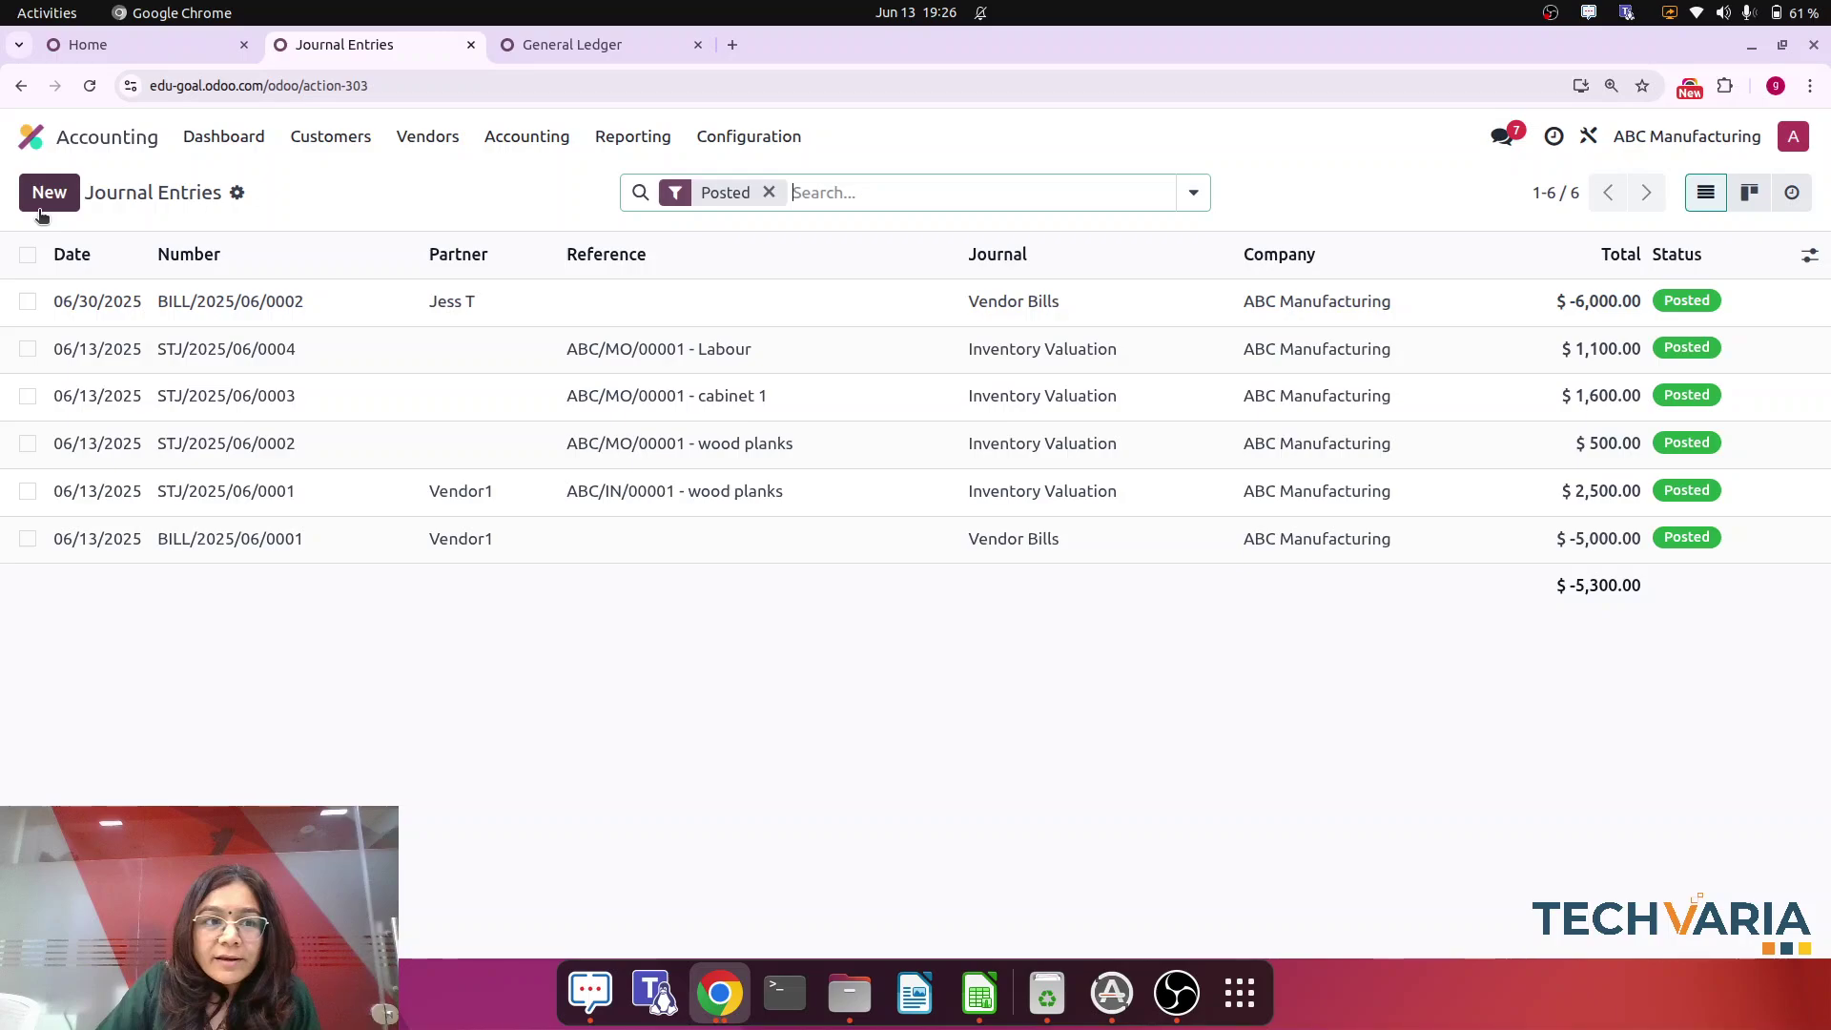
pyautogui.click(43, 193)
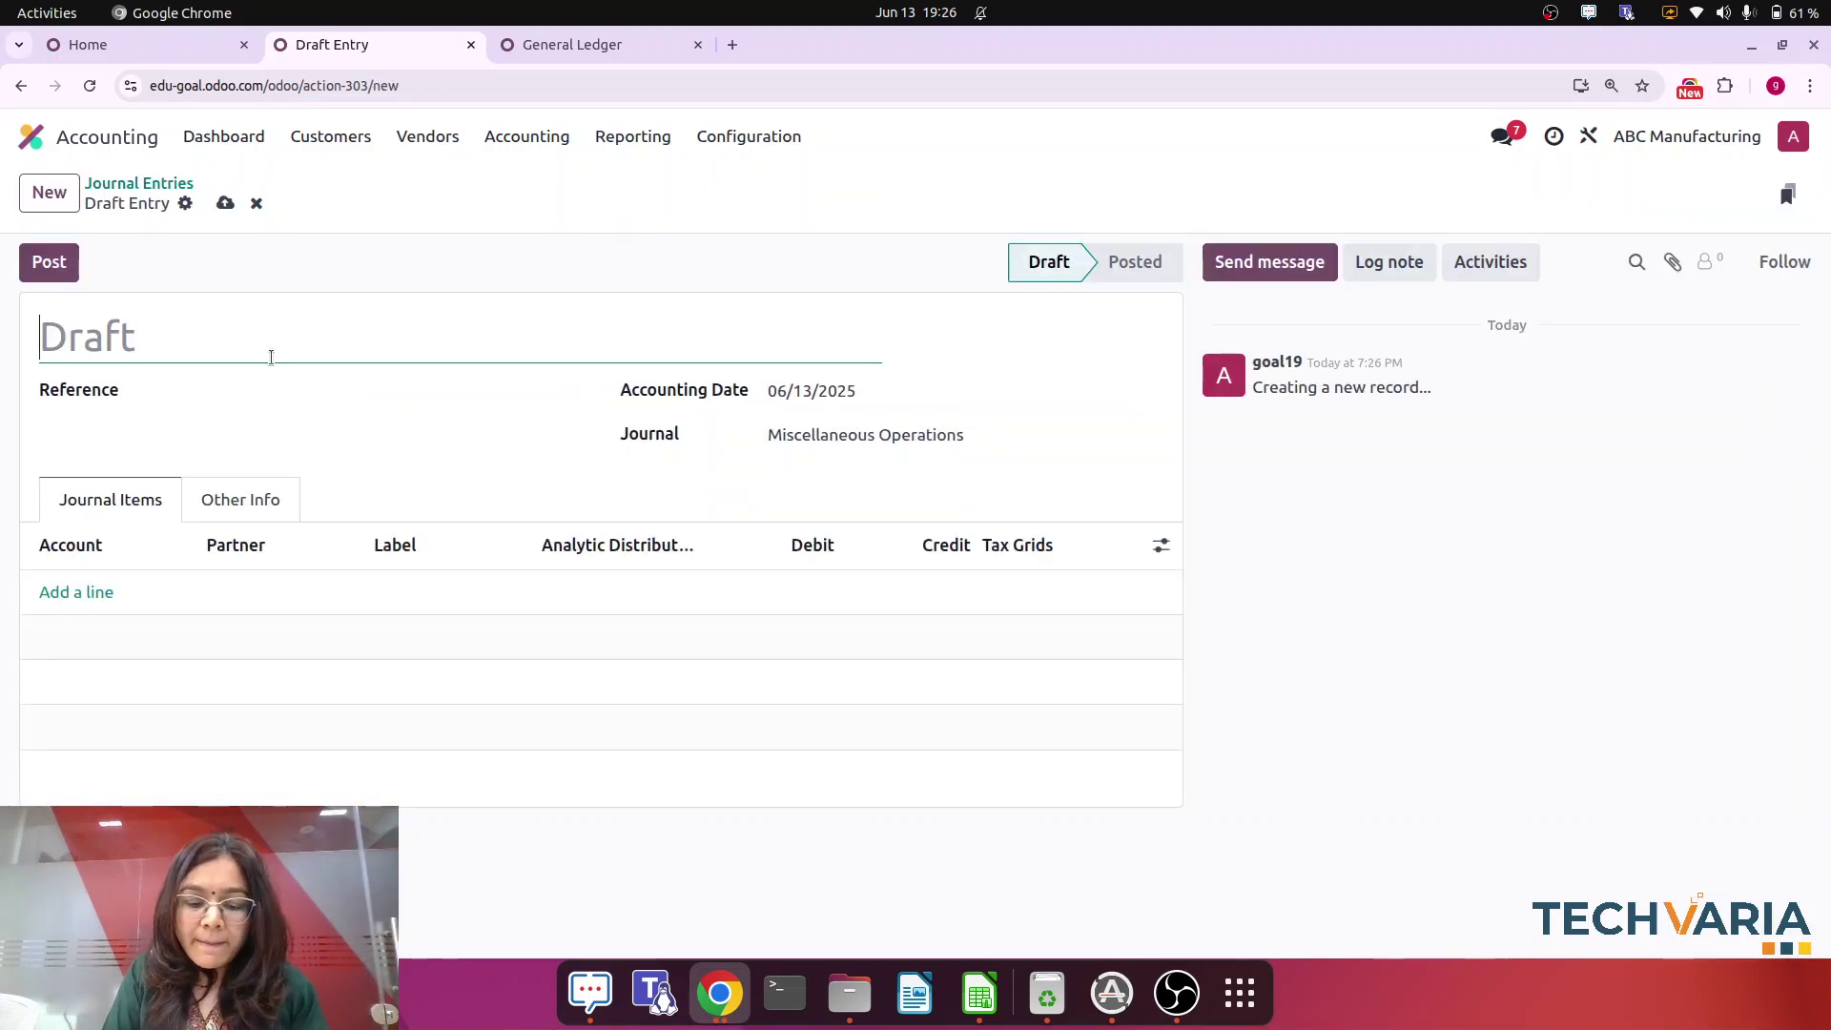
pyautogui.write('Balncin')
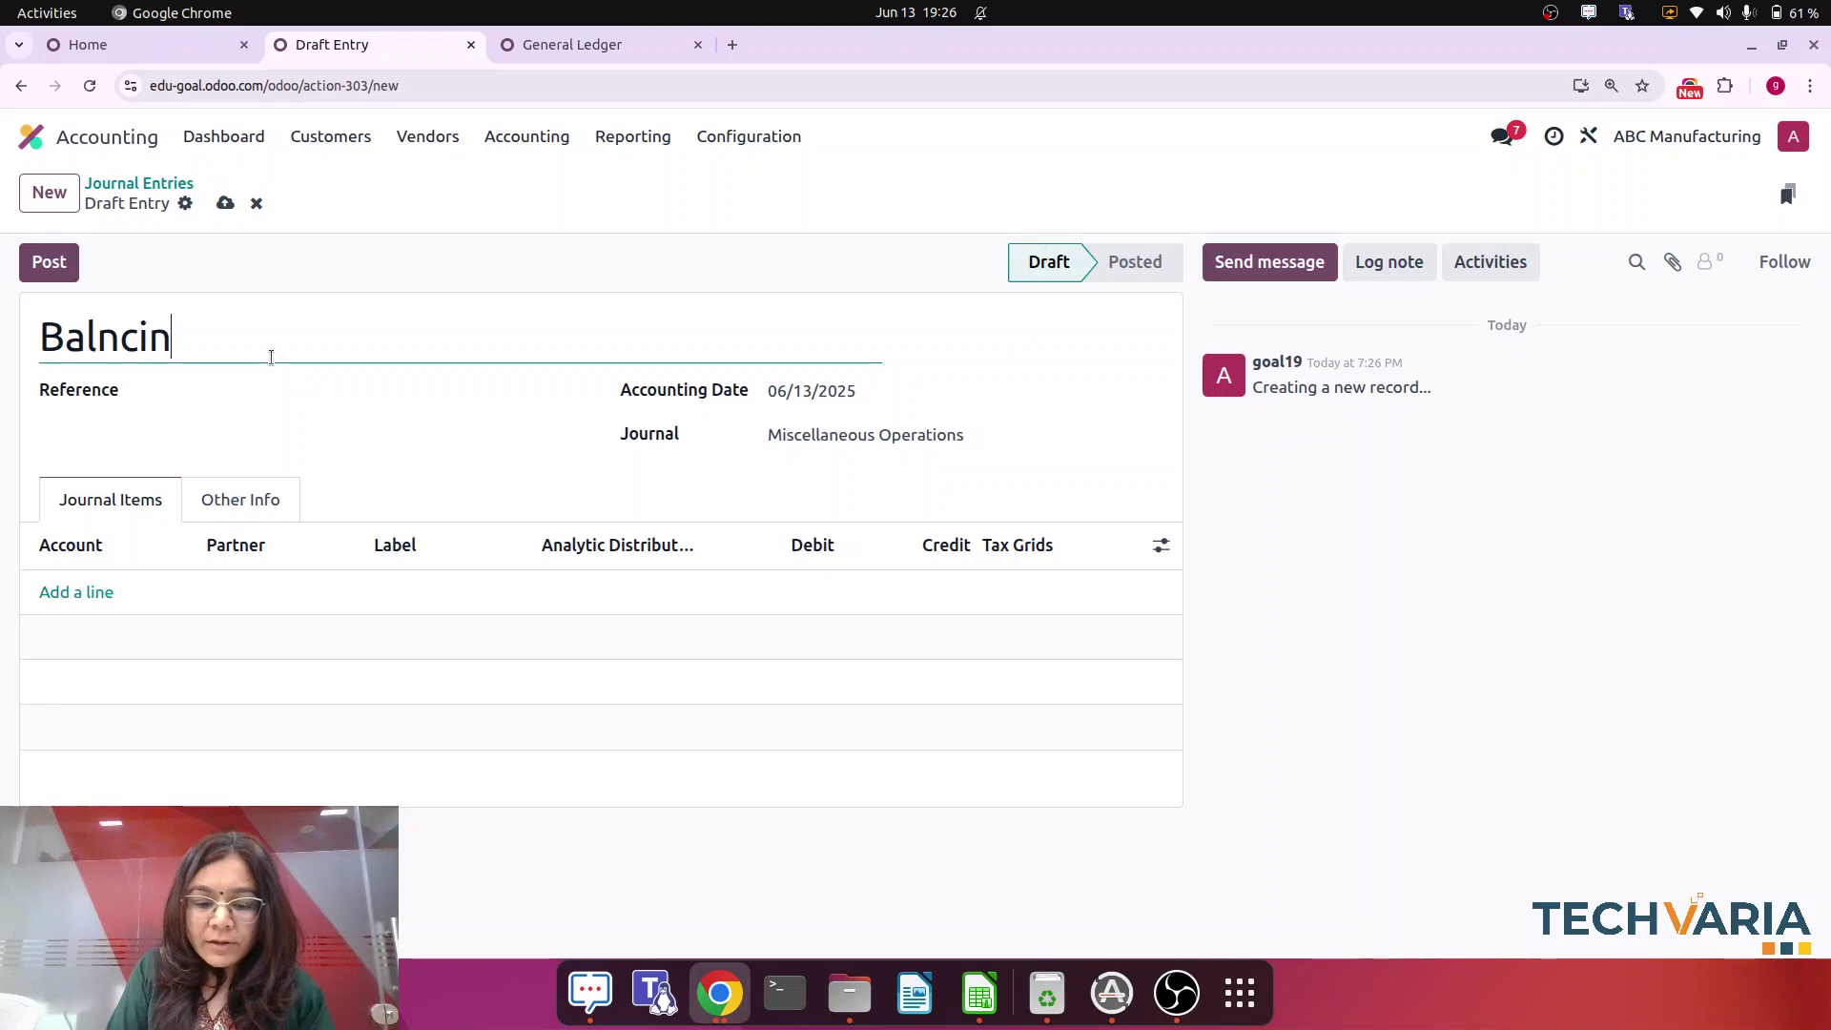
pyautogui.write('g our ')
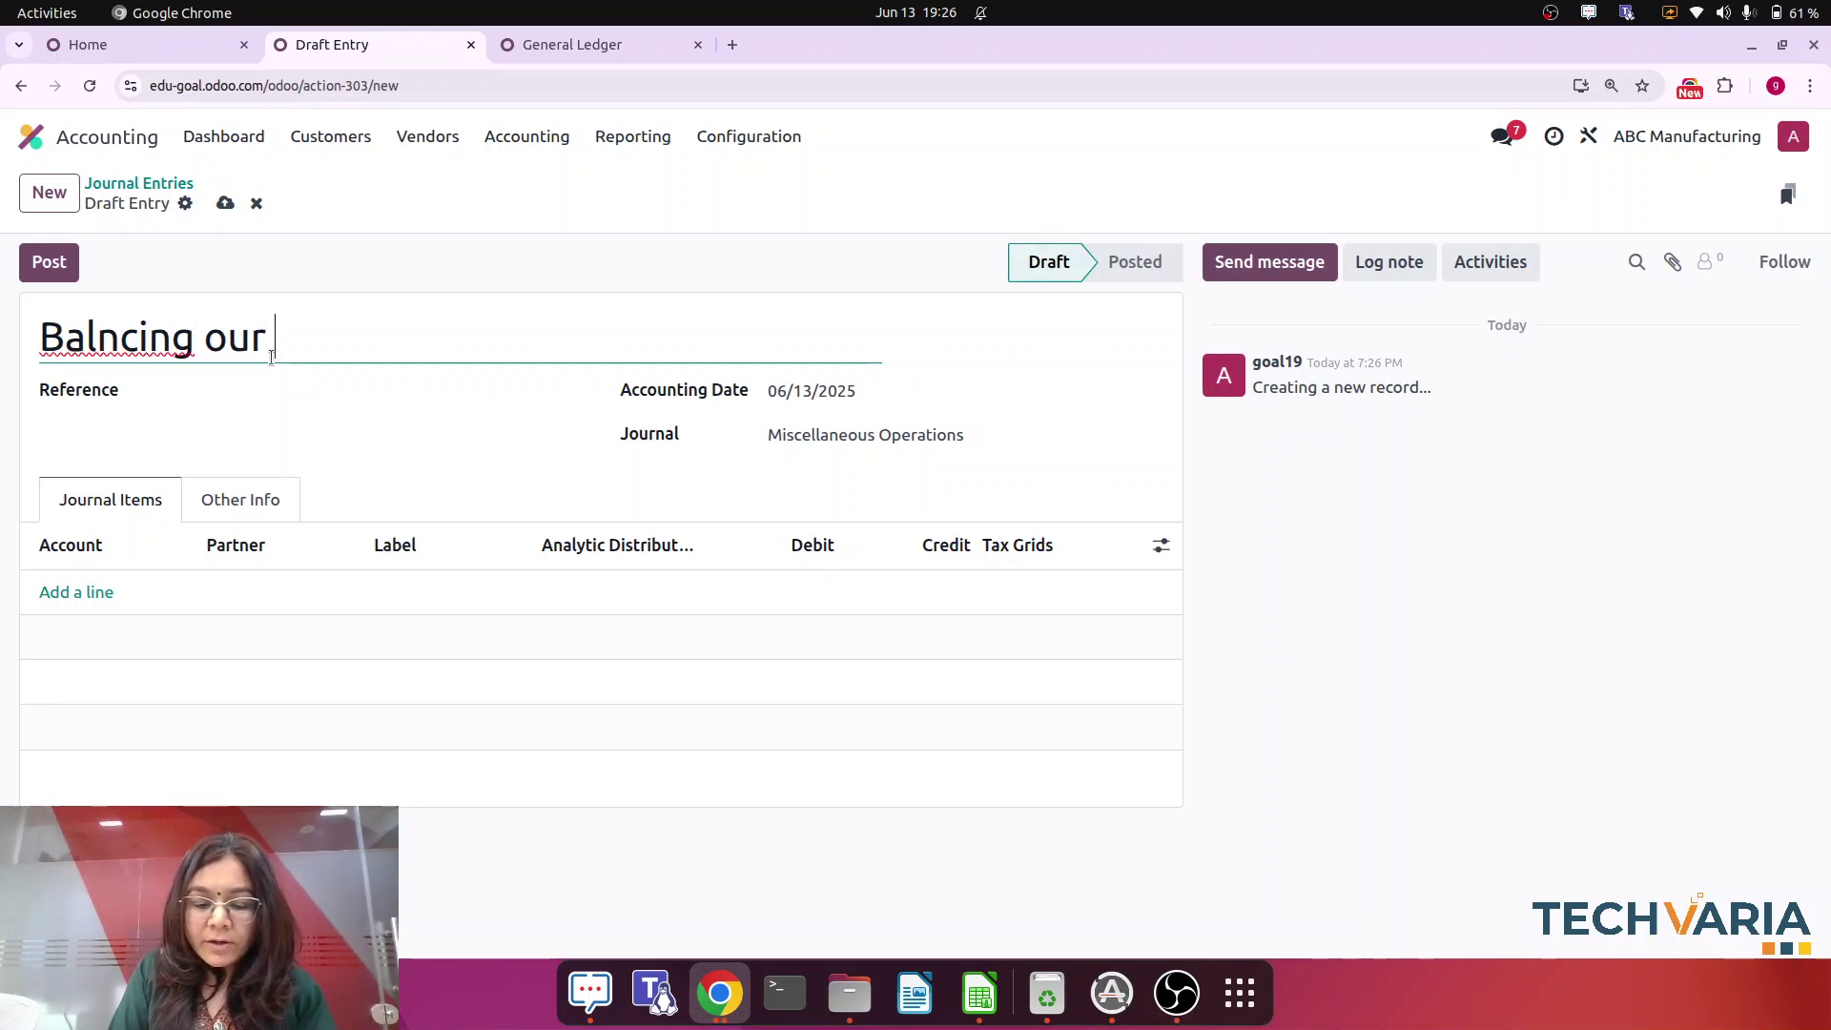
pyautogui.write('doble ')
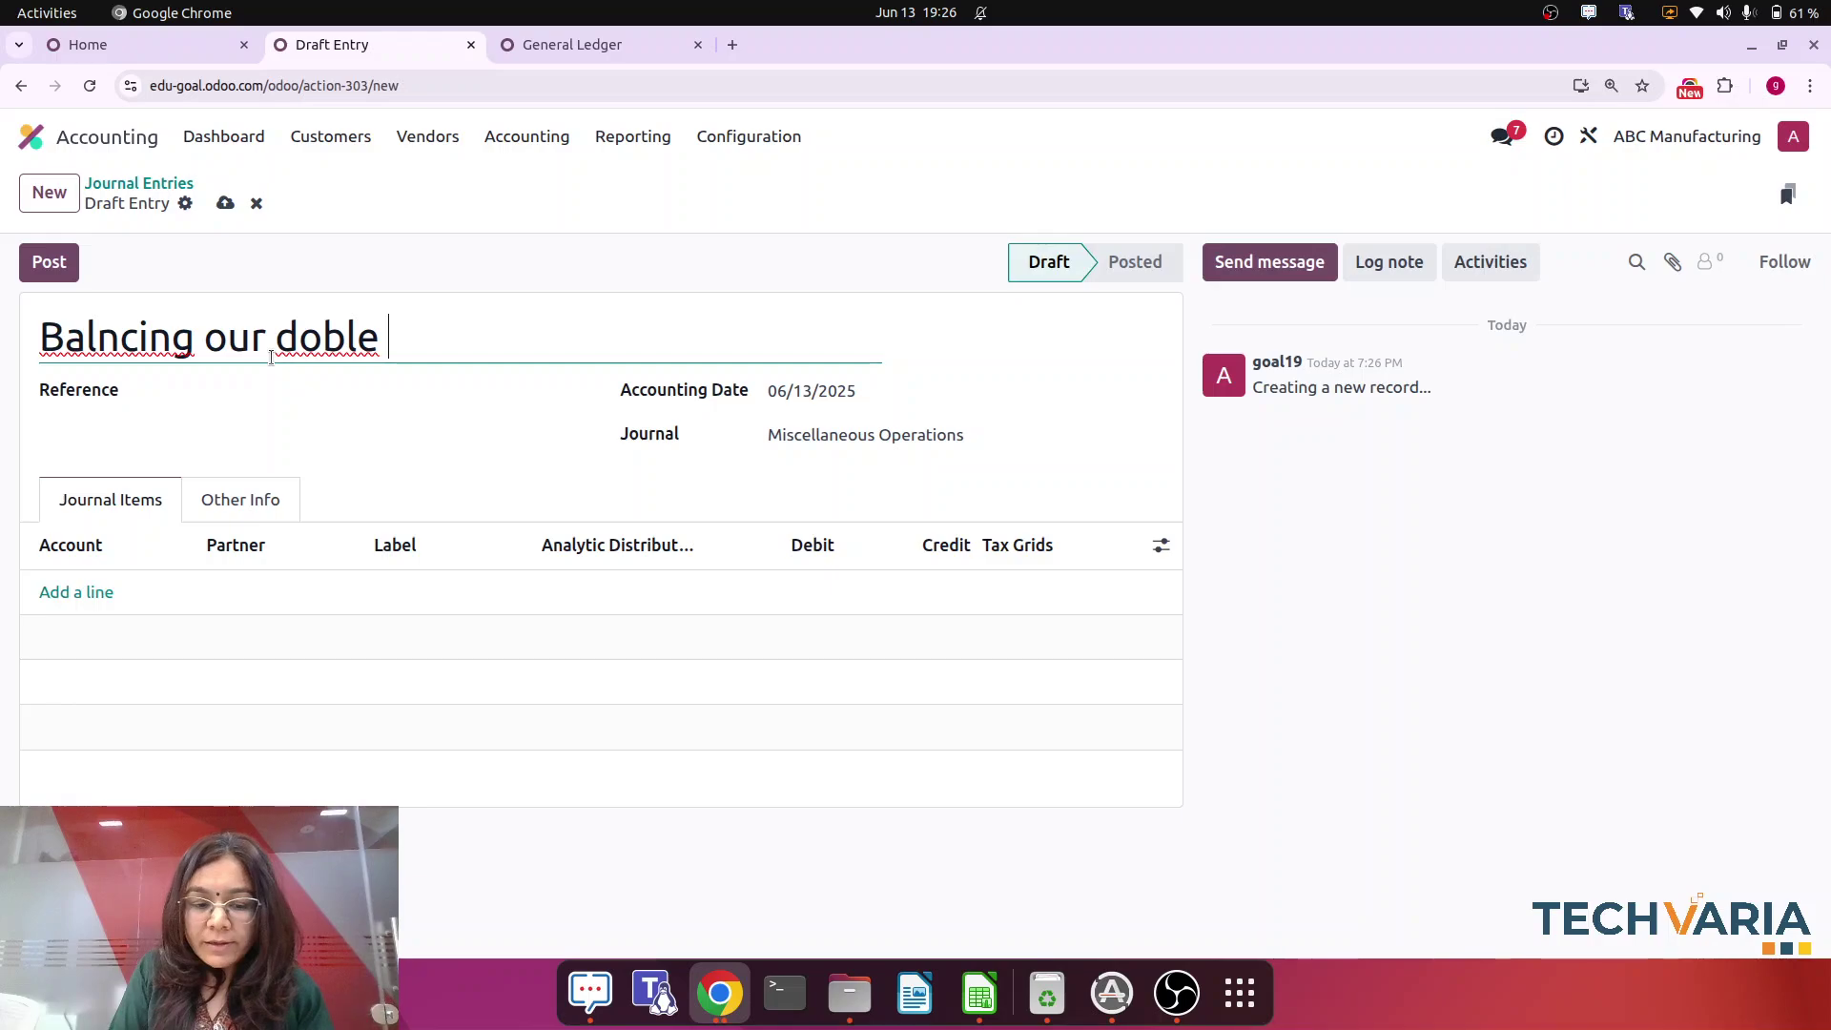
pyautogui.write('entries till')
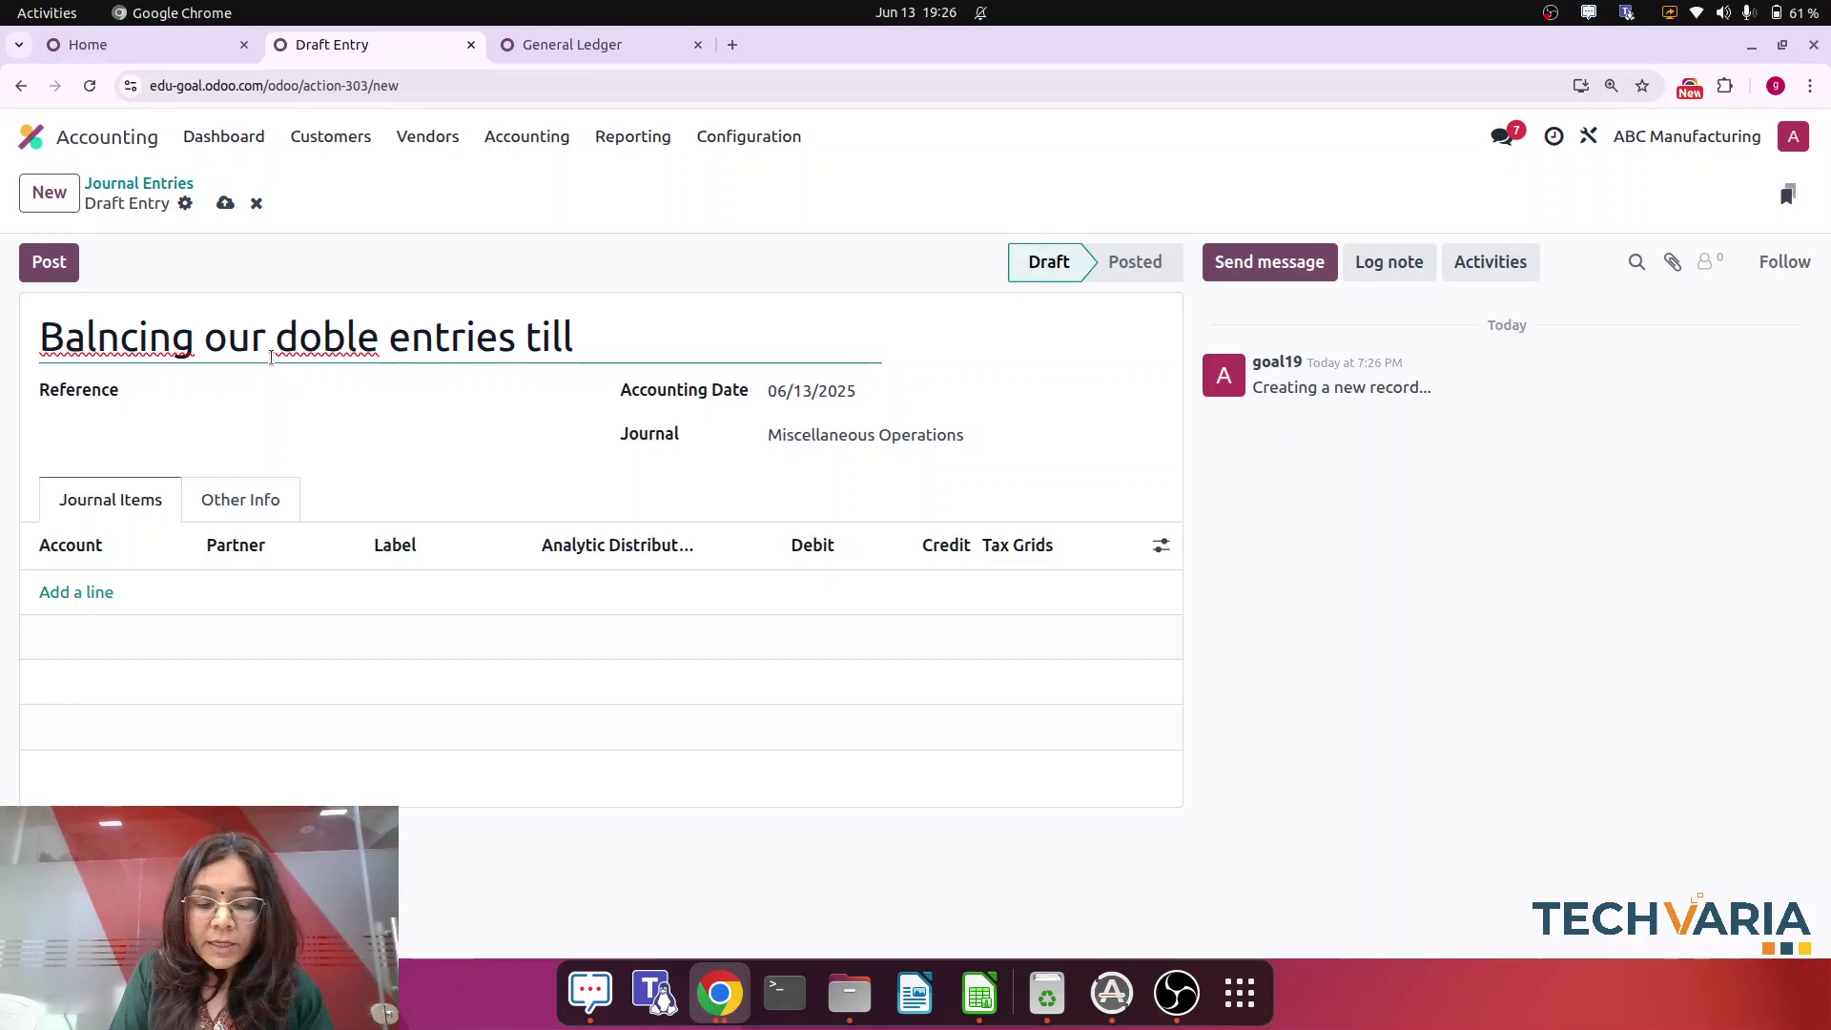
pyautogui.press('BackSpace')
pyautogui.press('BackSpace')
pyautogui.press('BackSpace')
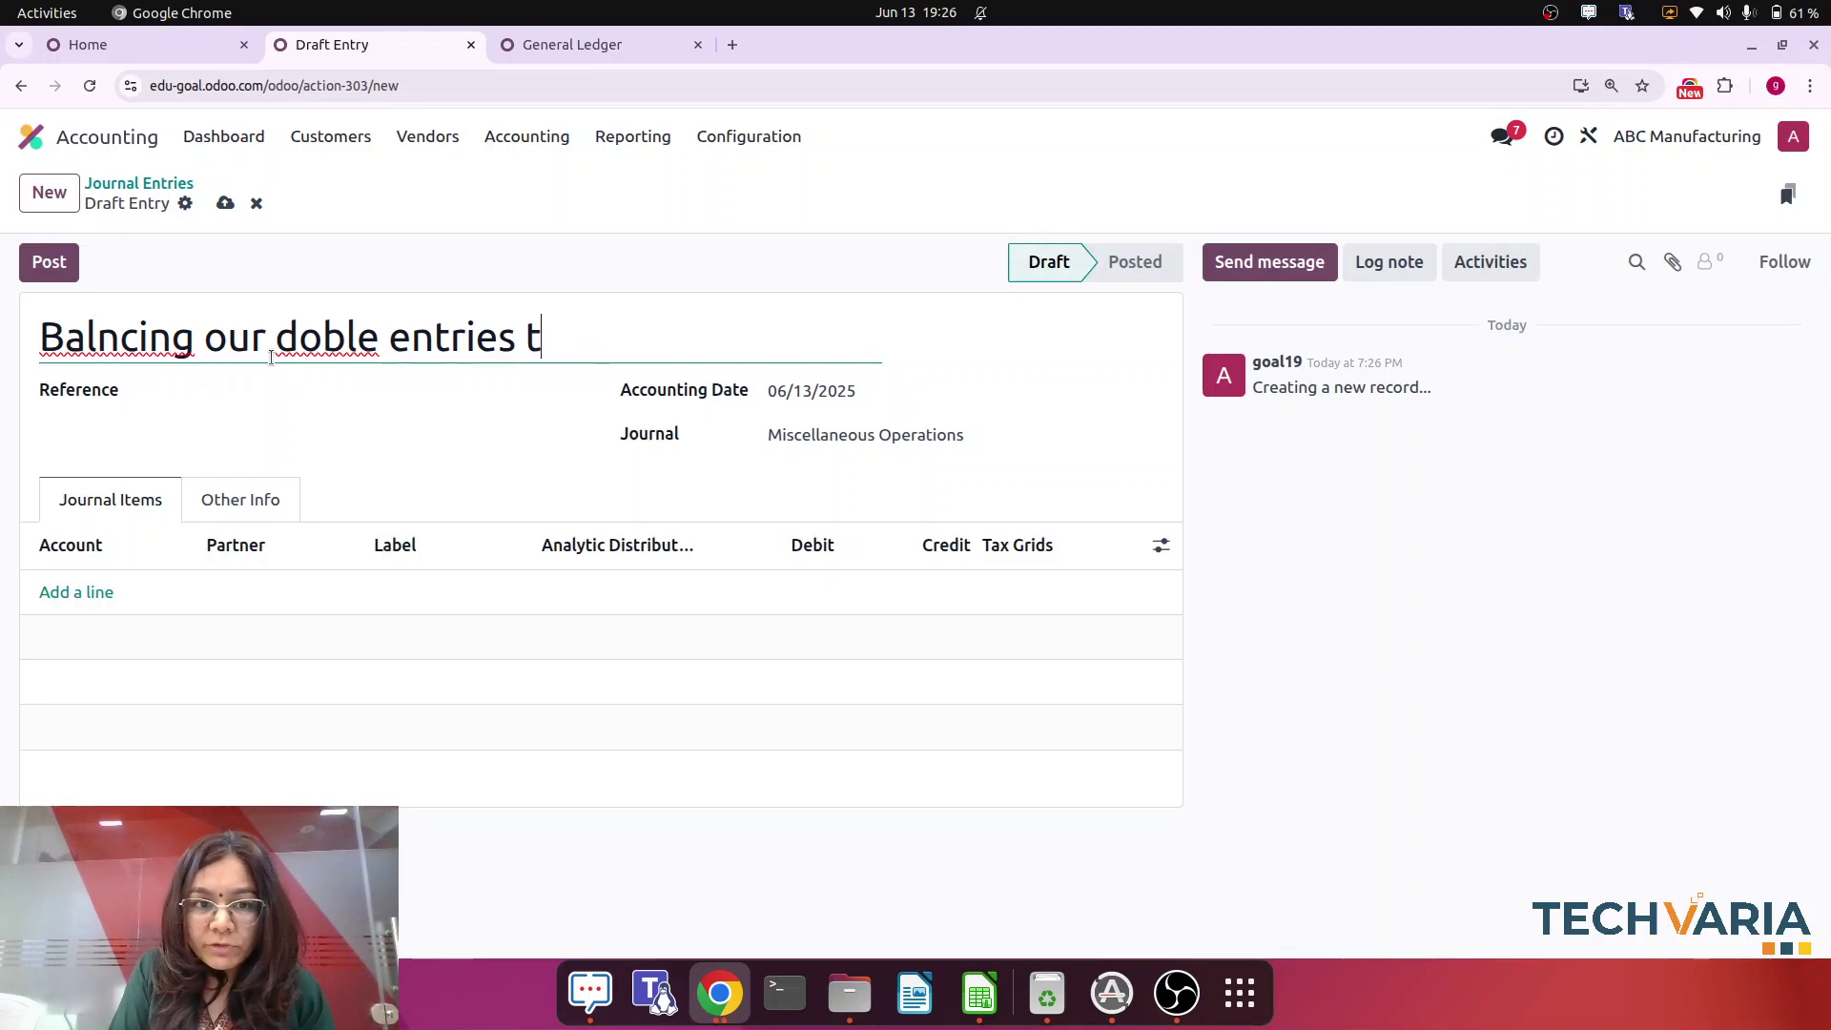
pyautogui.write('for june')
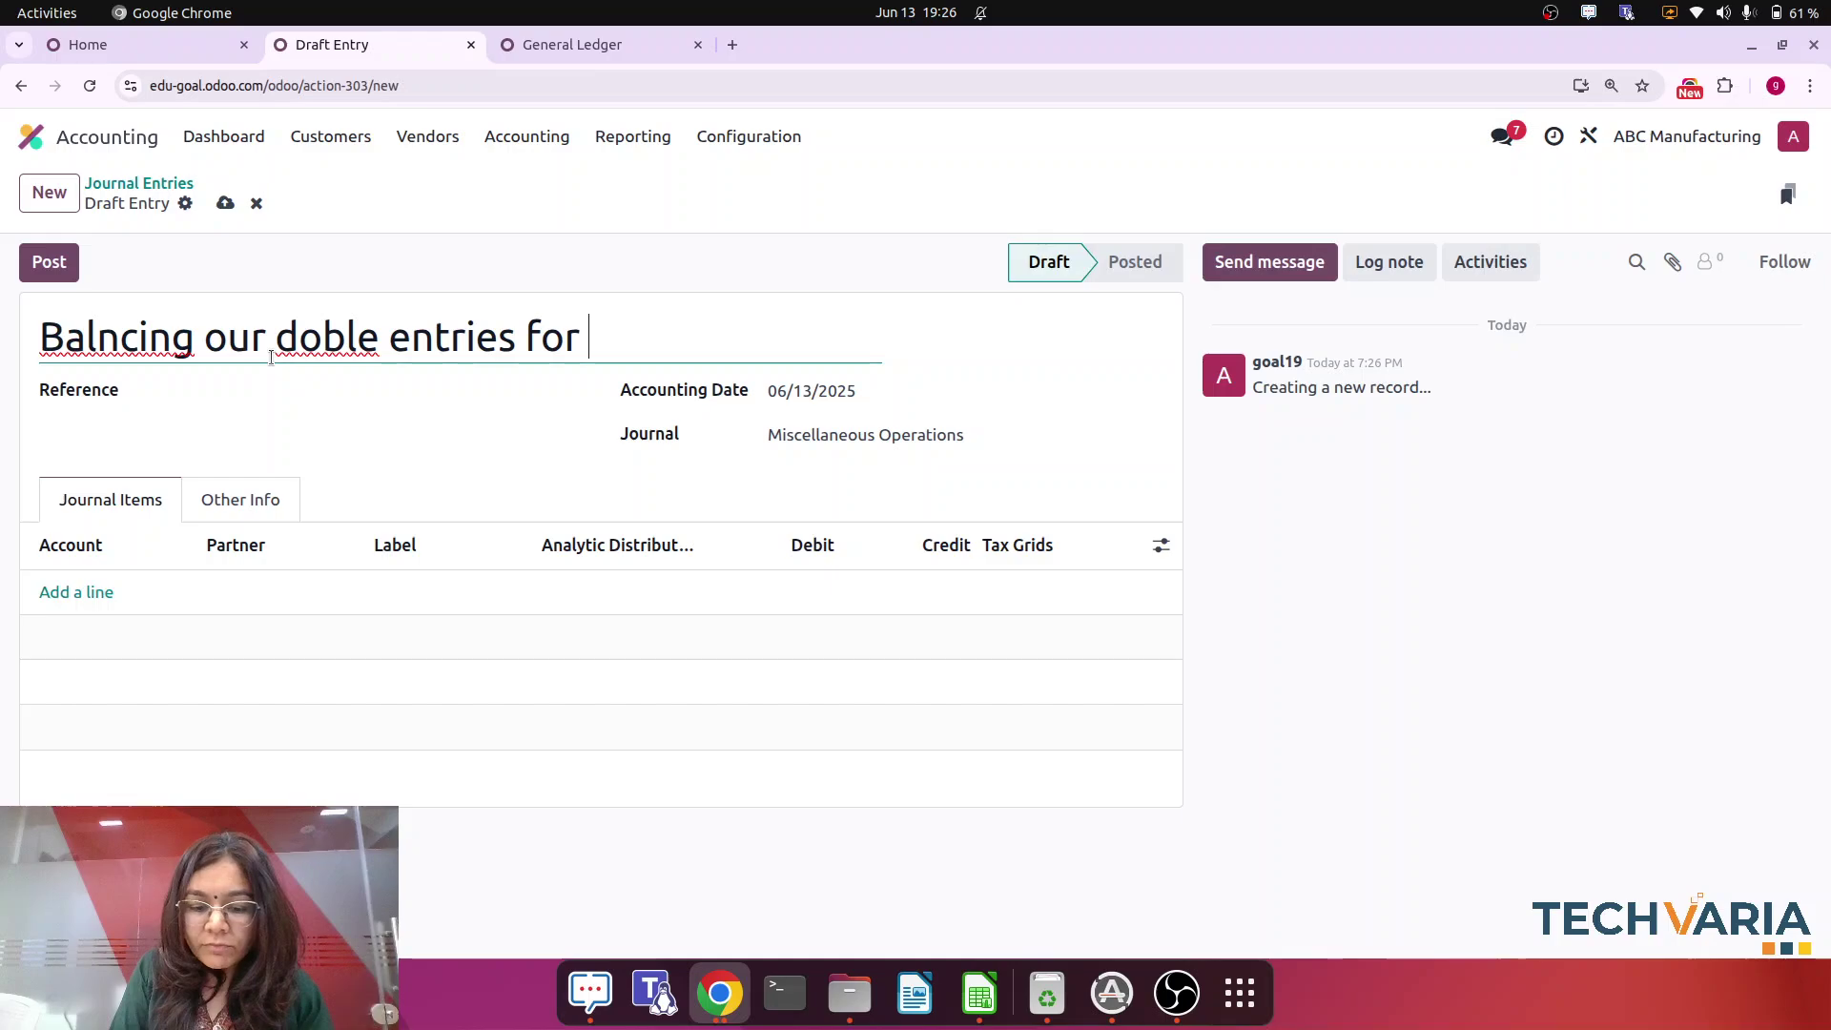
# - Correct the misspelled words in the entry title using the spelling suggestions "doable" and "Balancing"
pyautogui.rightClick(334, 345)
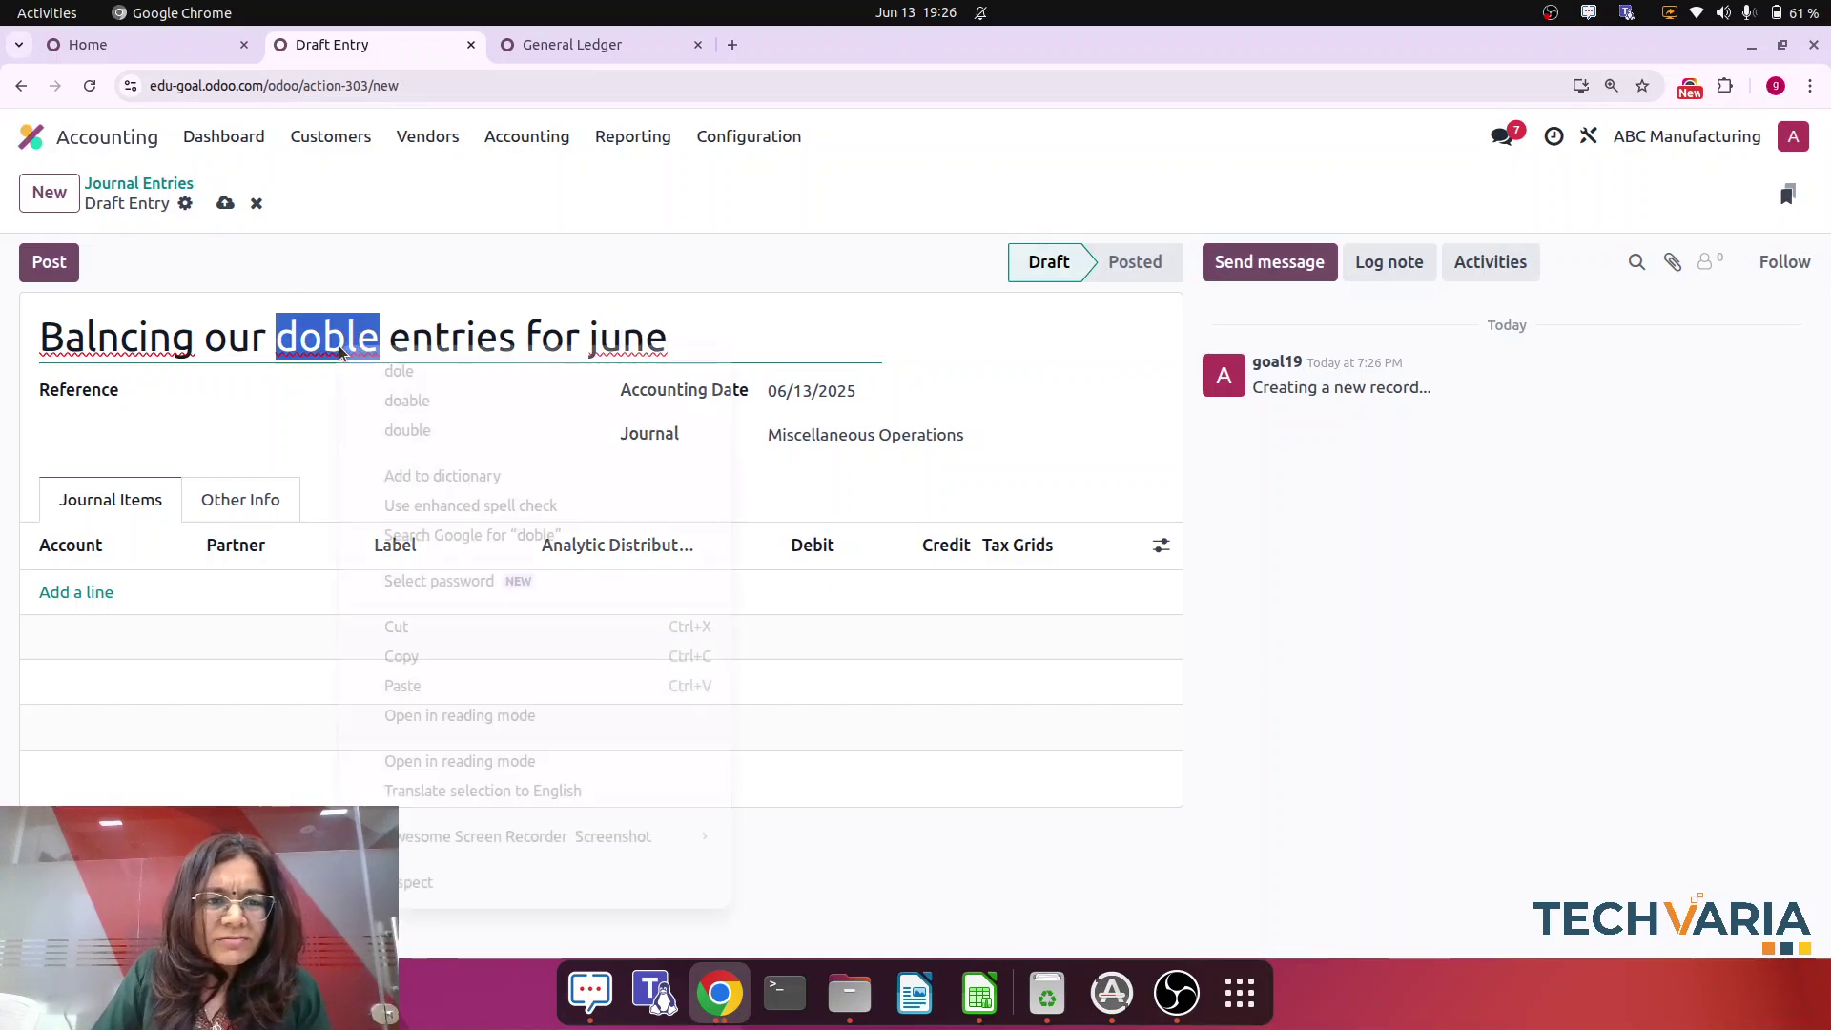
pyautogui.click(420, 396)
pyautogui.rightClick(133, 345)
pyautogui.click(186, 361)
# - Check the work centre cost in the General Ledger and add a journal item debiting account 600005 work centre cost by 1,100
pyautogui.click(52, 595)
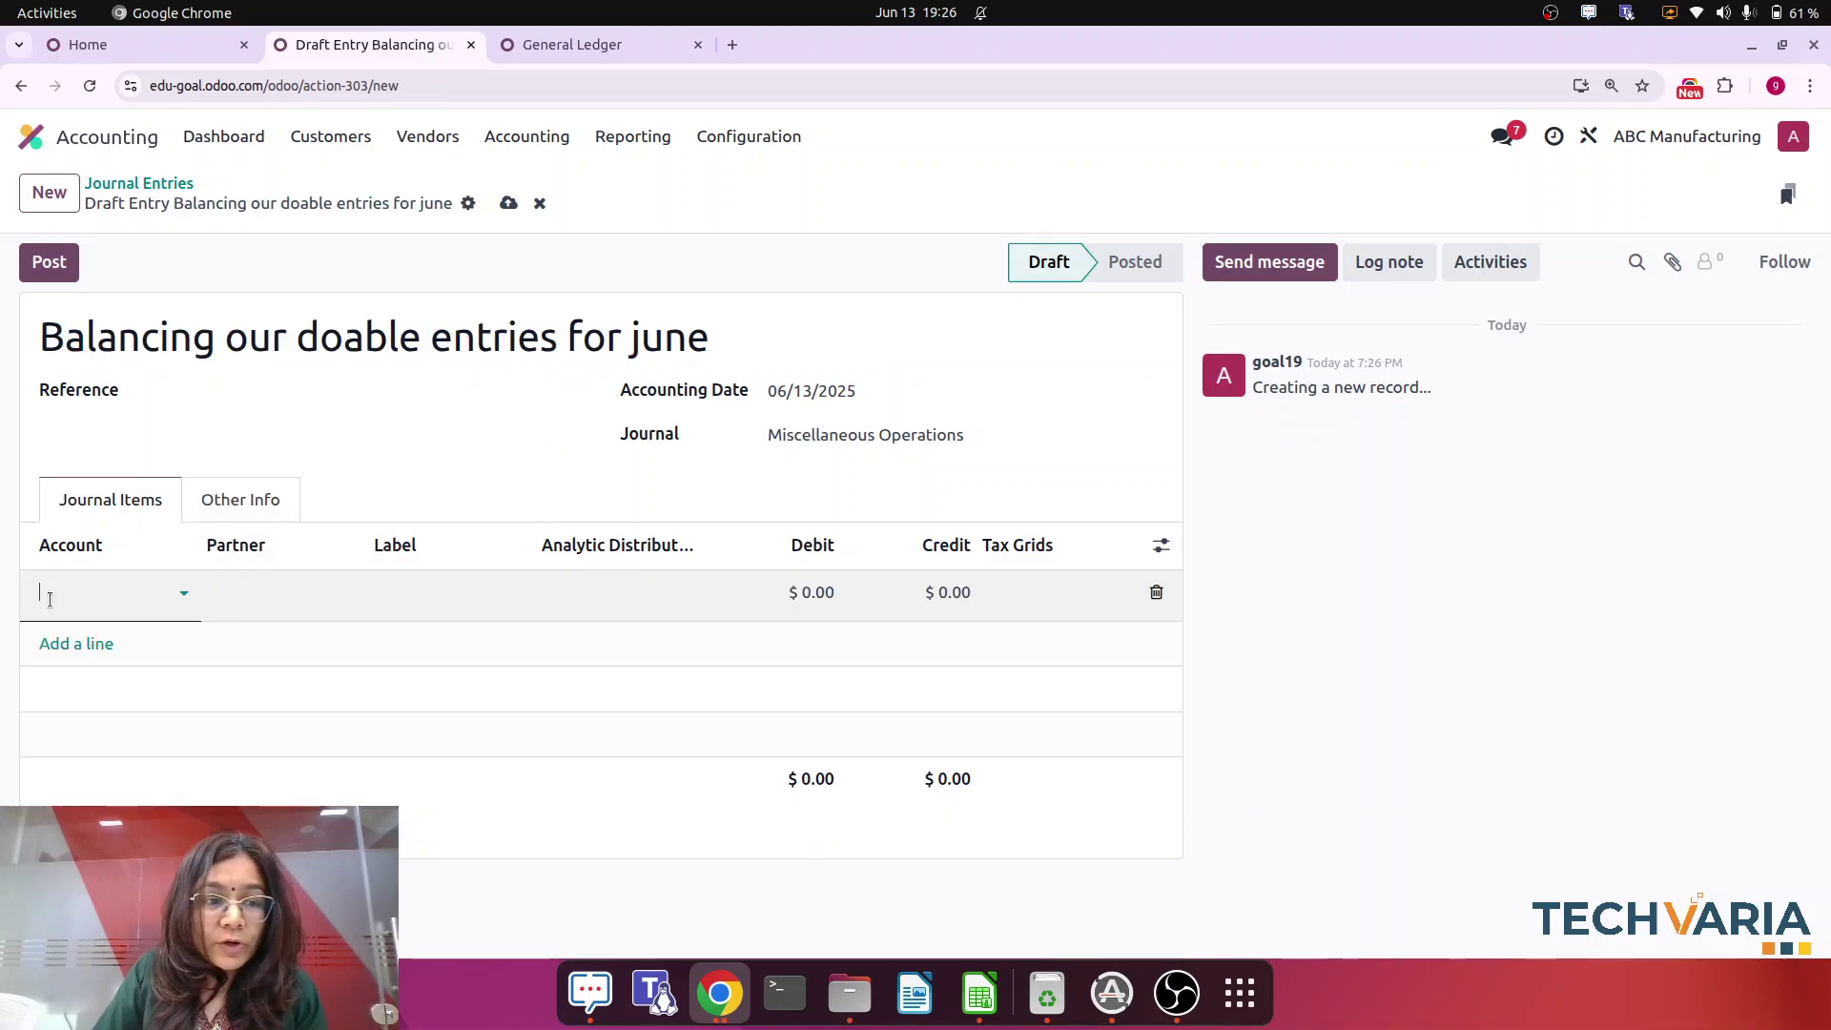
pyautogui.click(570, 48)
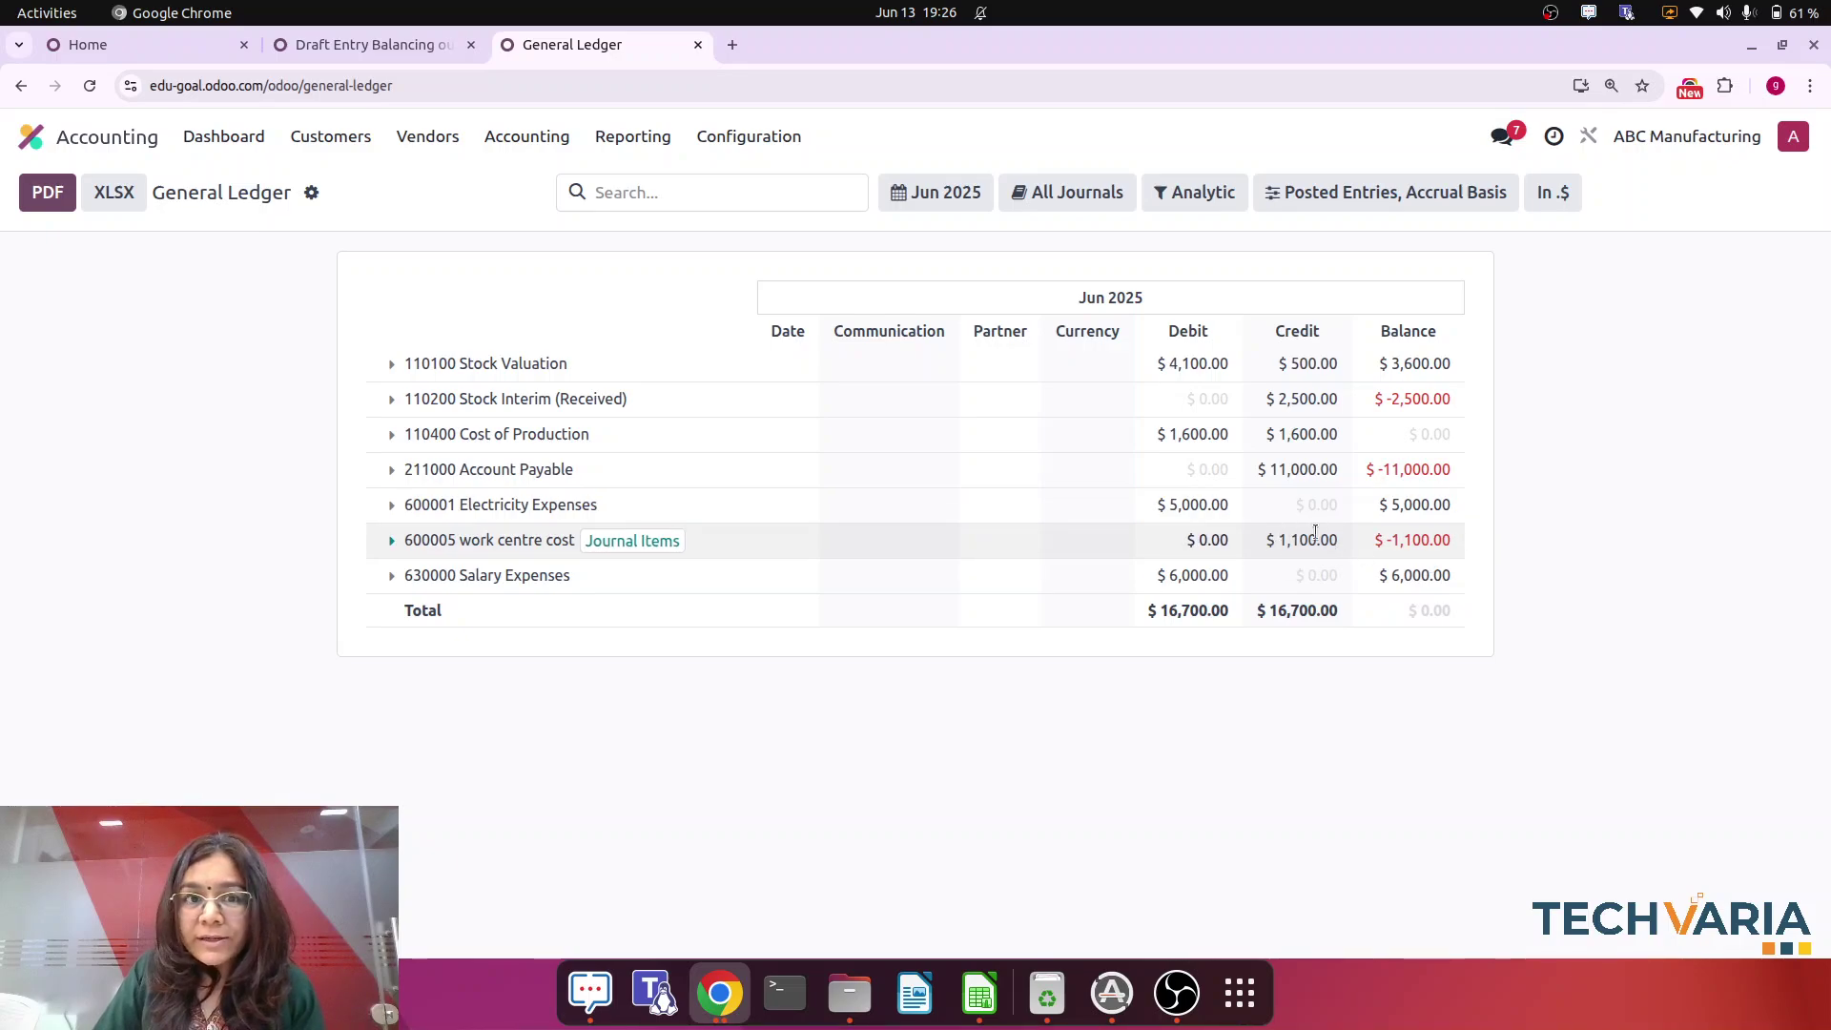
pyautogui.click(391, 49)
pyautogui.click(86, 591)
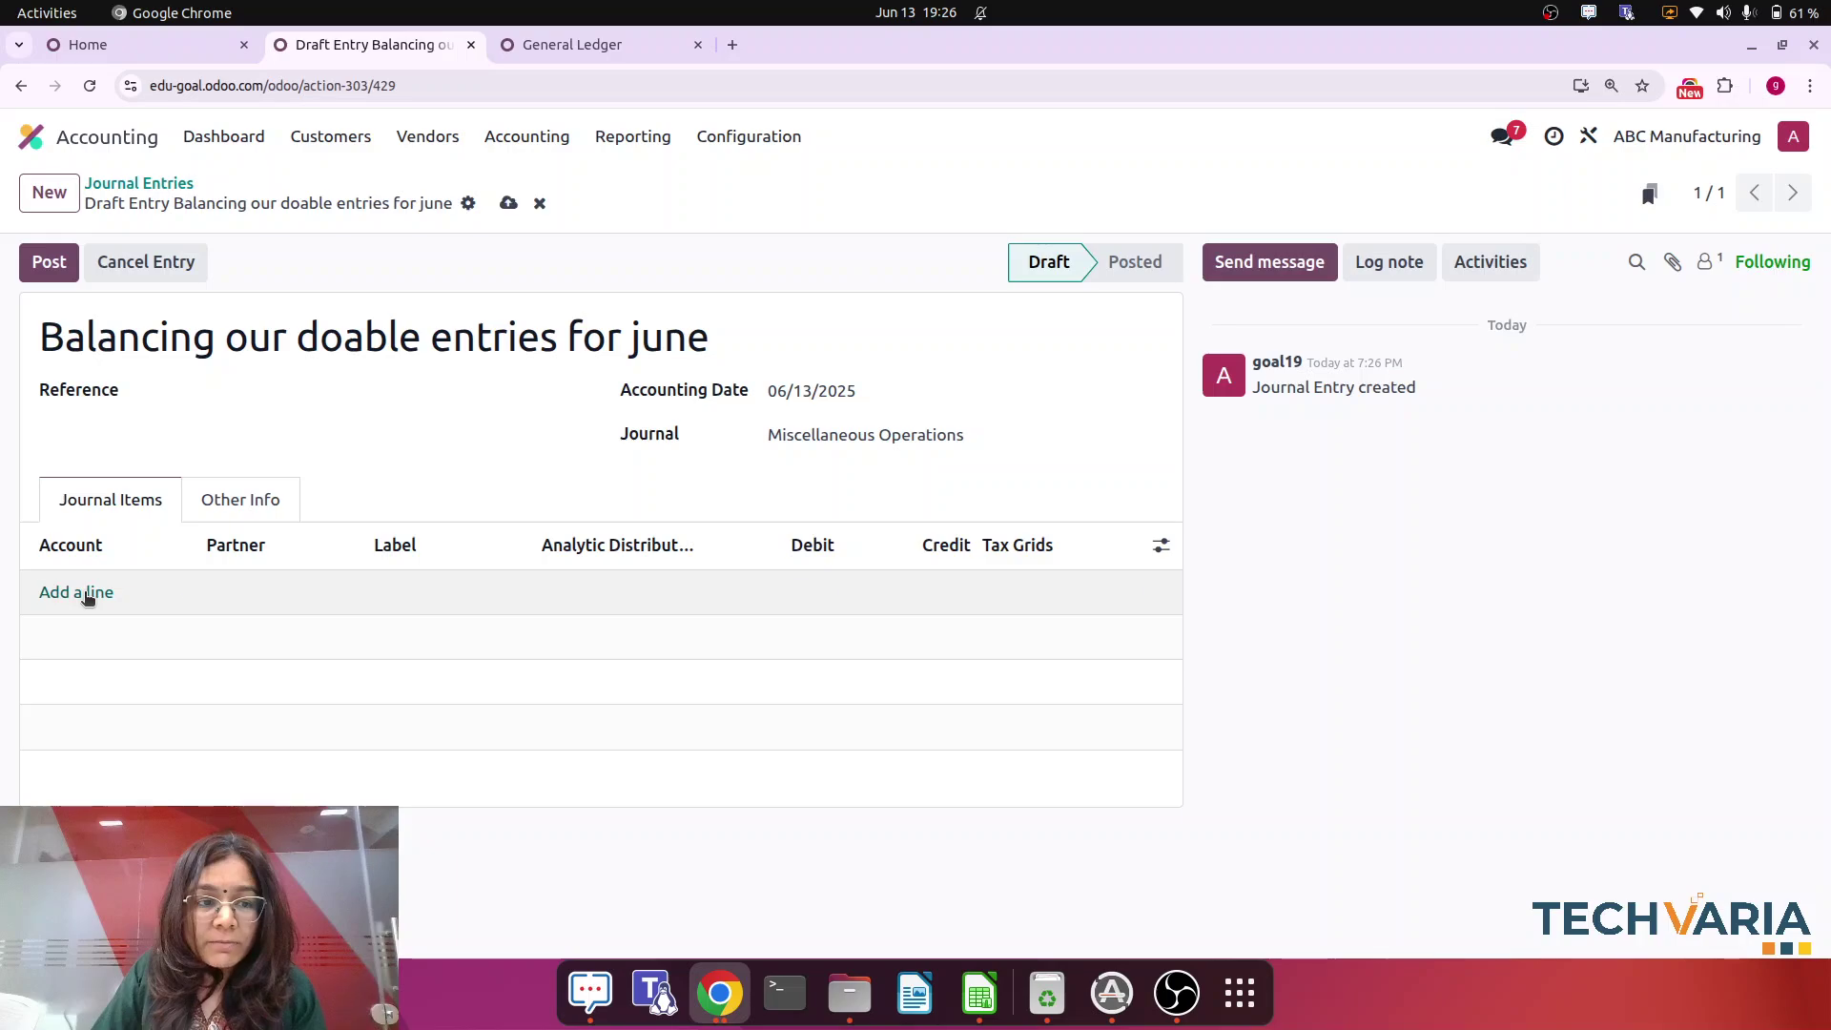
pyautogui.write('work')
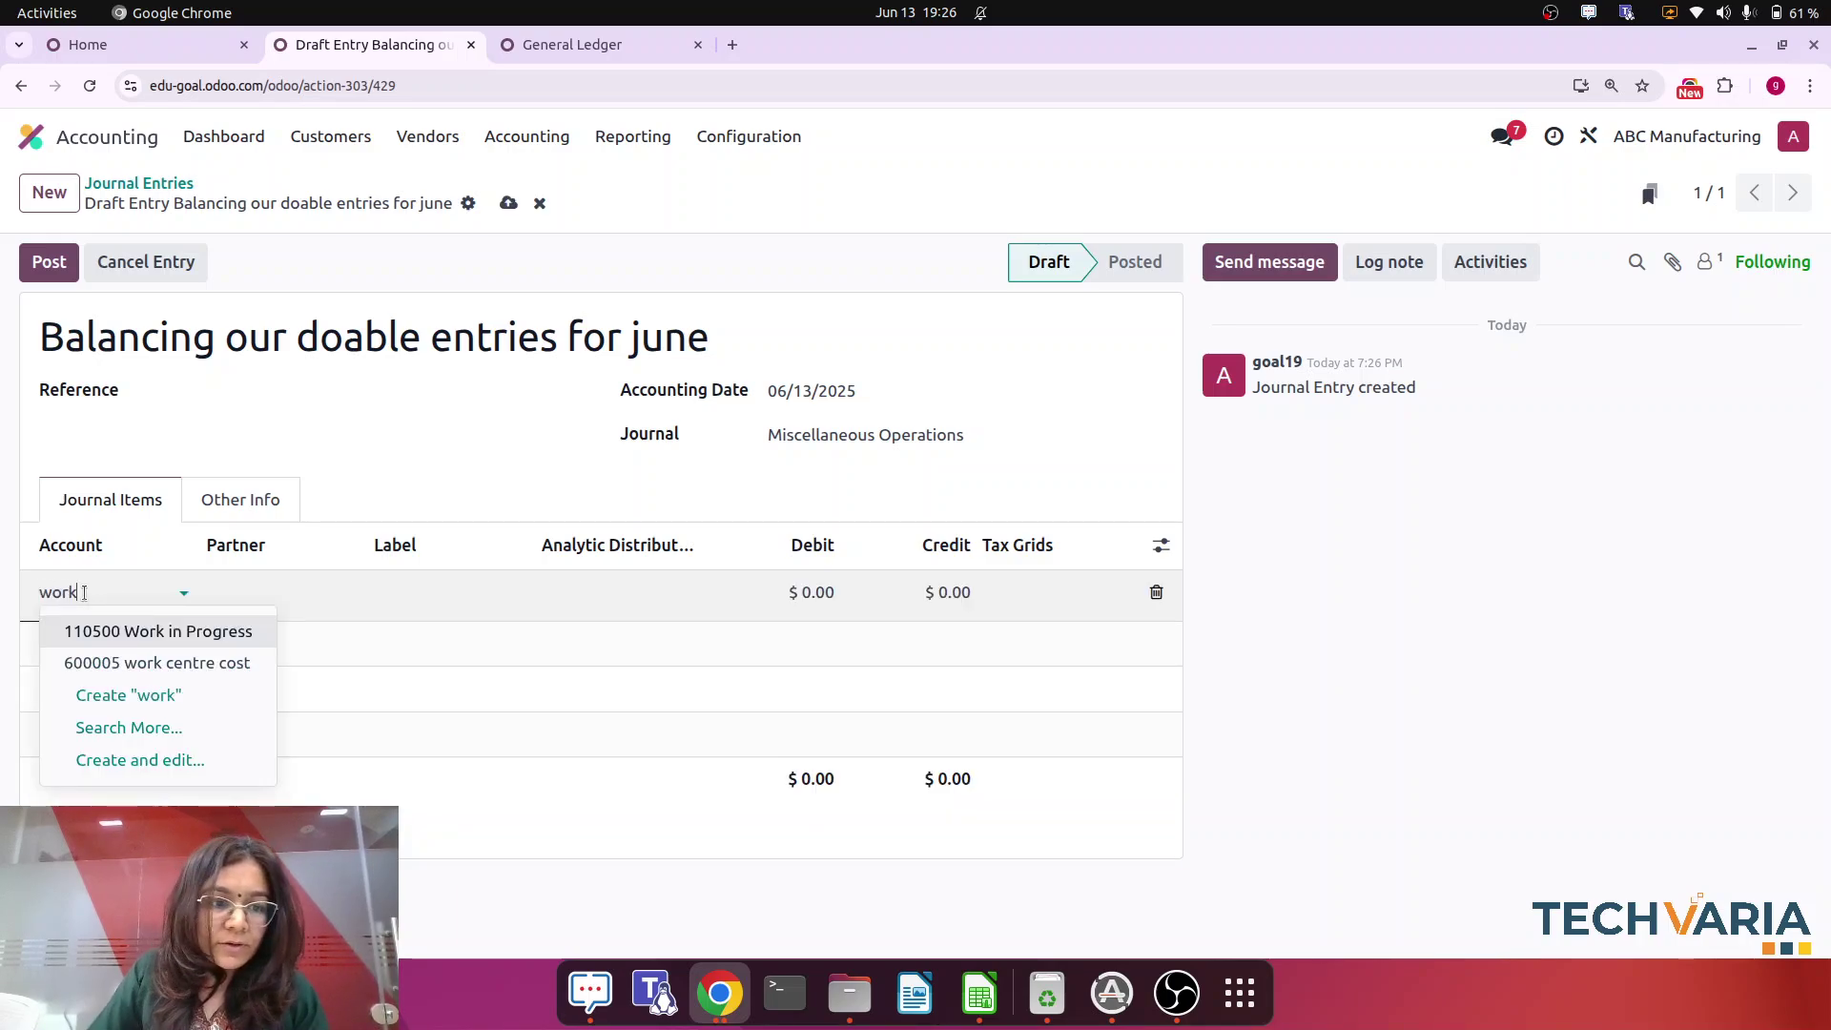
pyautogui.click(157, 663)
pyautogui.click(820, 592)
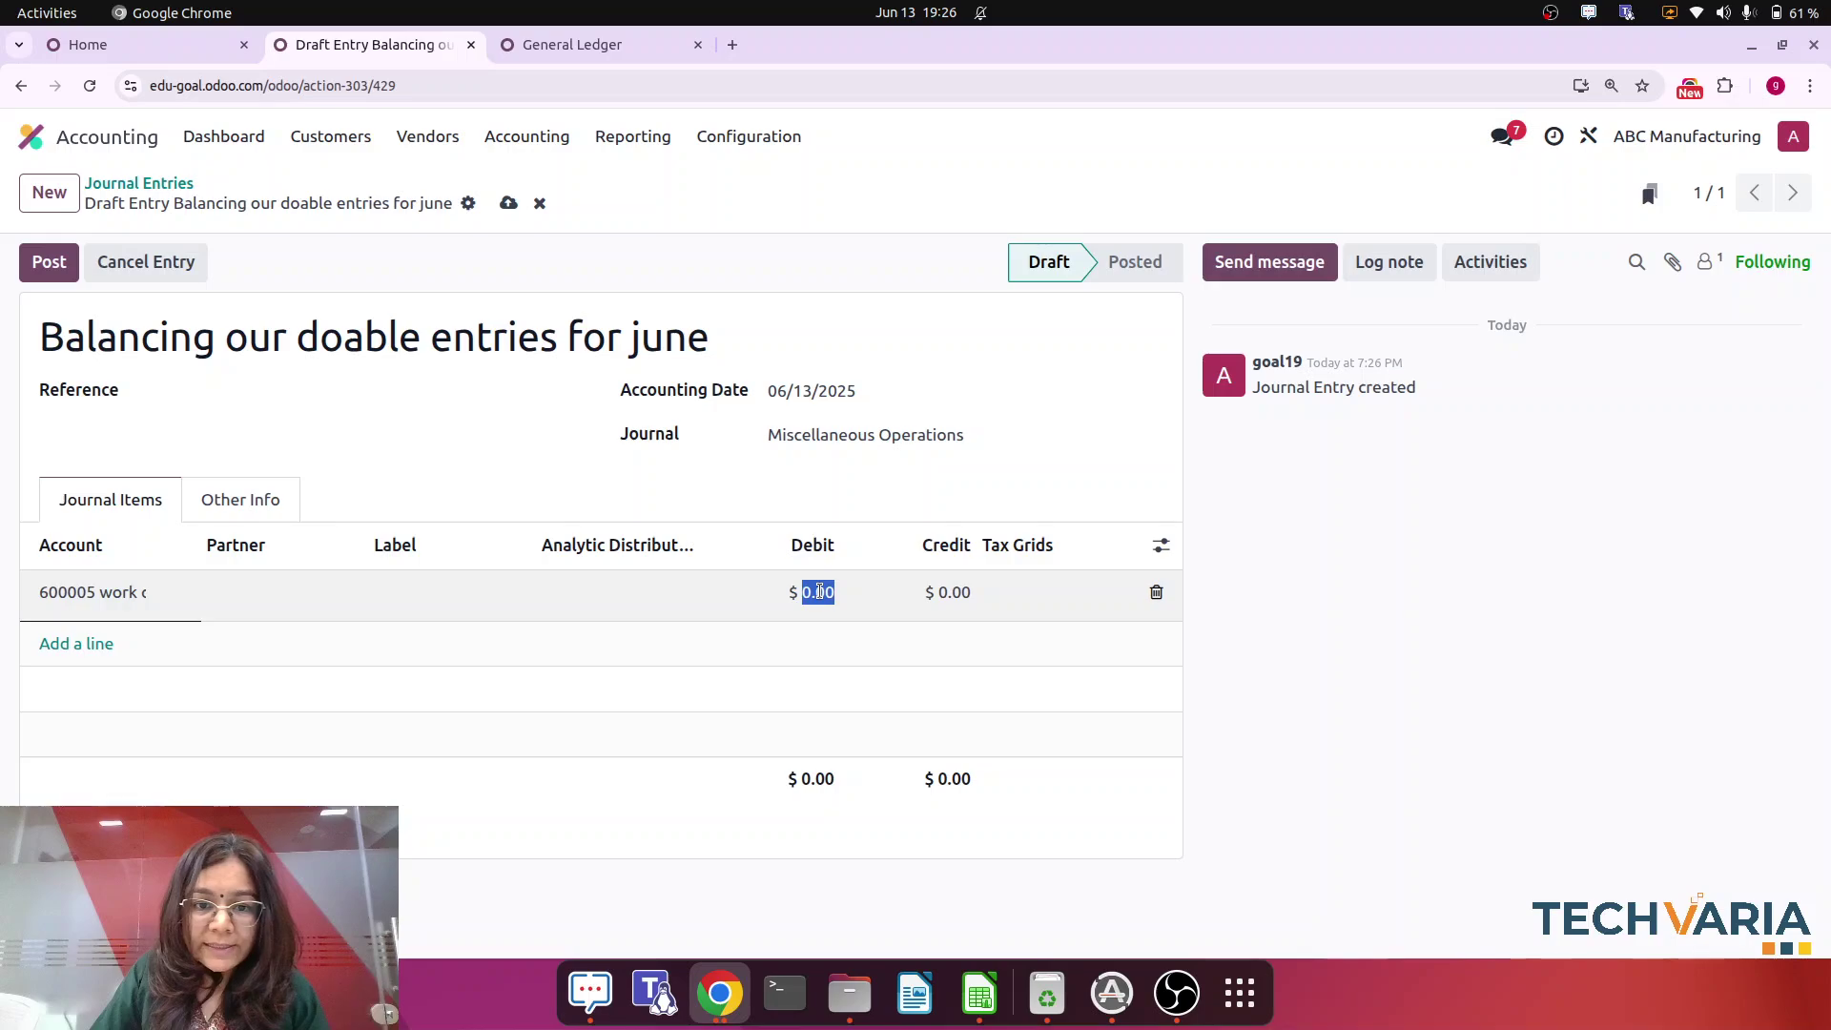
pyautogui.write('1,100')
pyautogui.click(1144, 667)
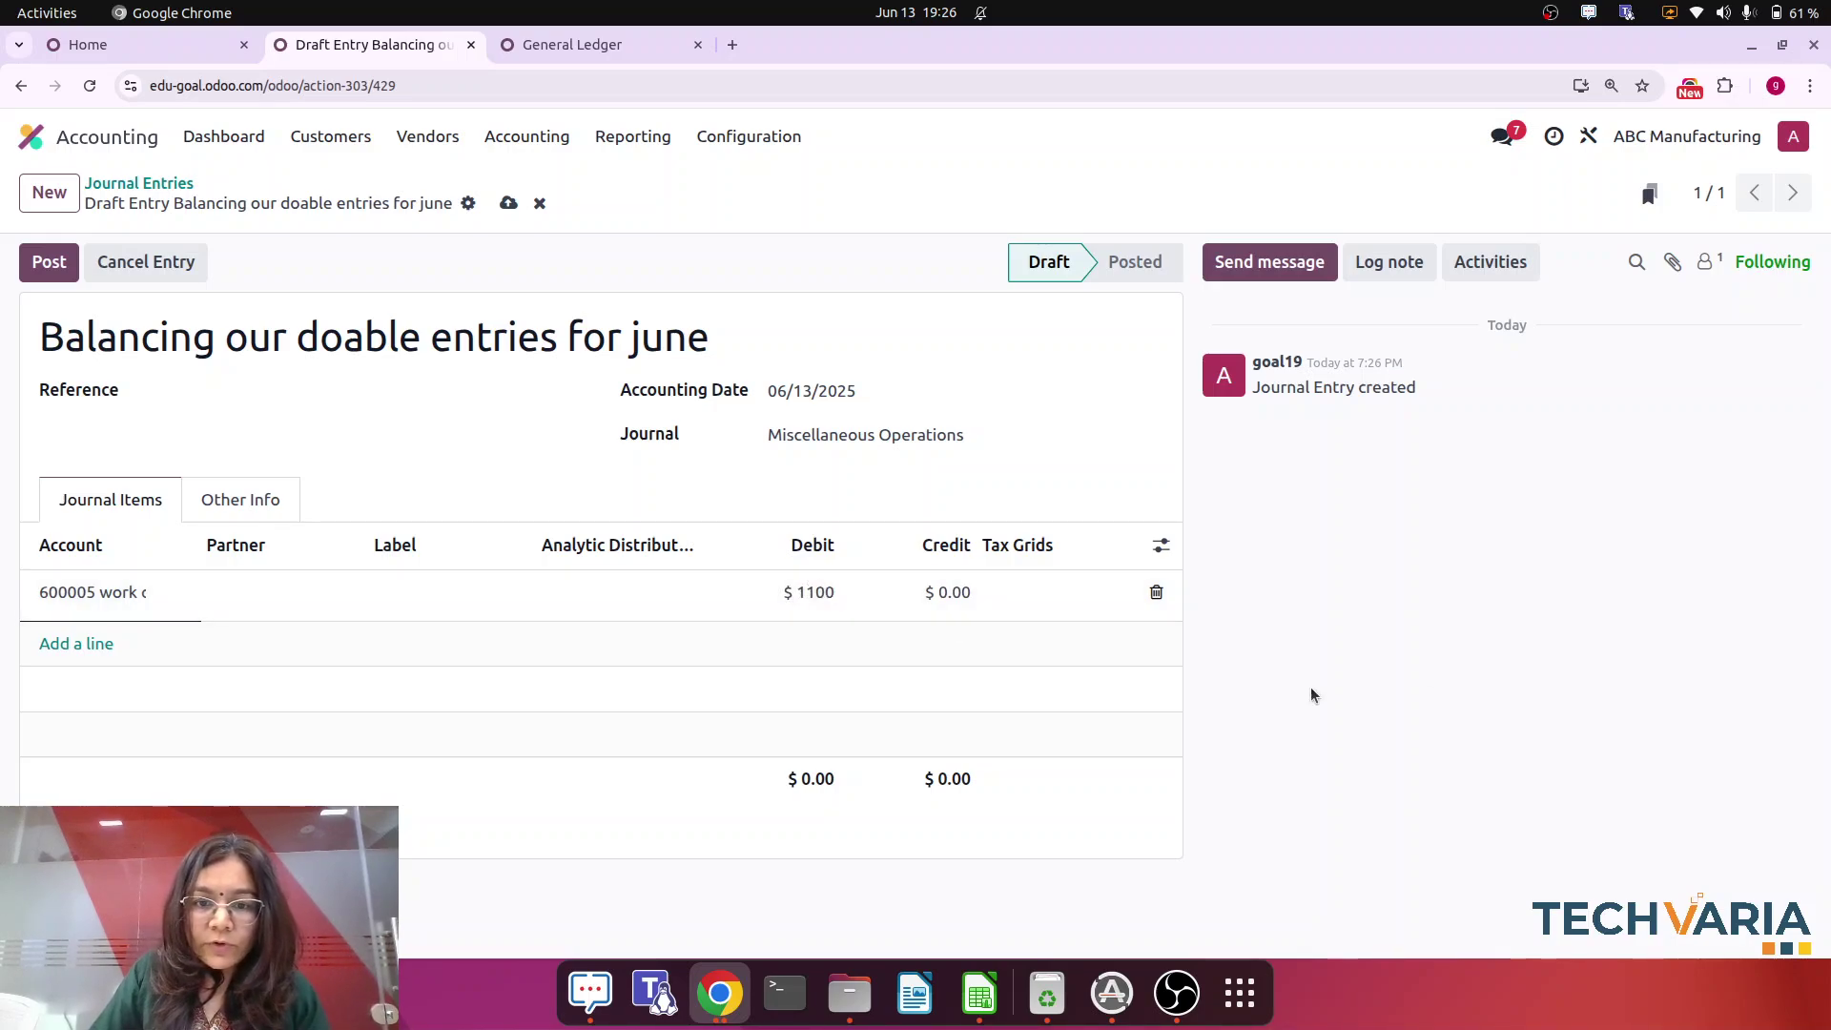
# - Add a second journal item on account 630000 Salary Expenses, keeping the automatic balancing credit
pyautogui.click(79, 639)
pyautogui.write('sal')
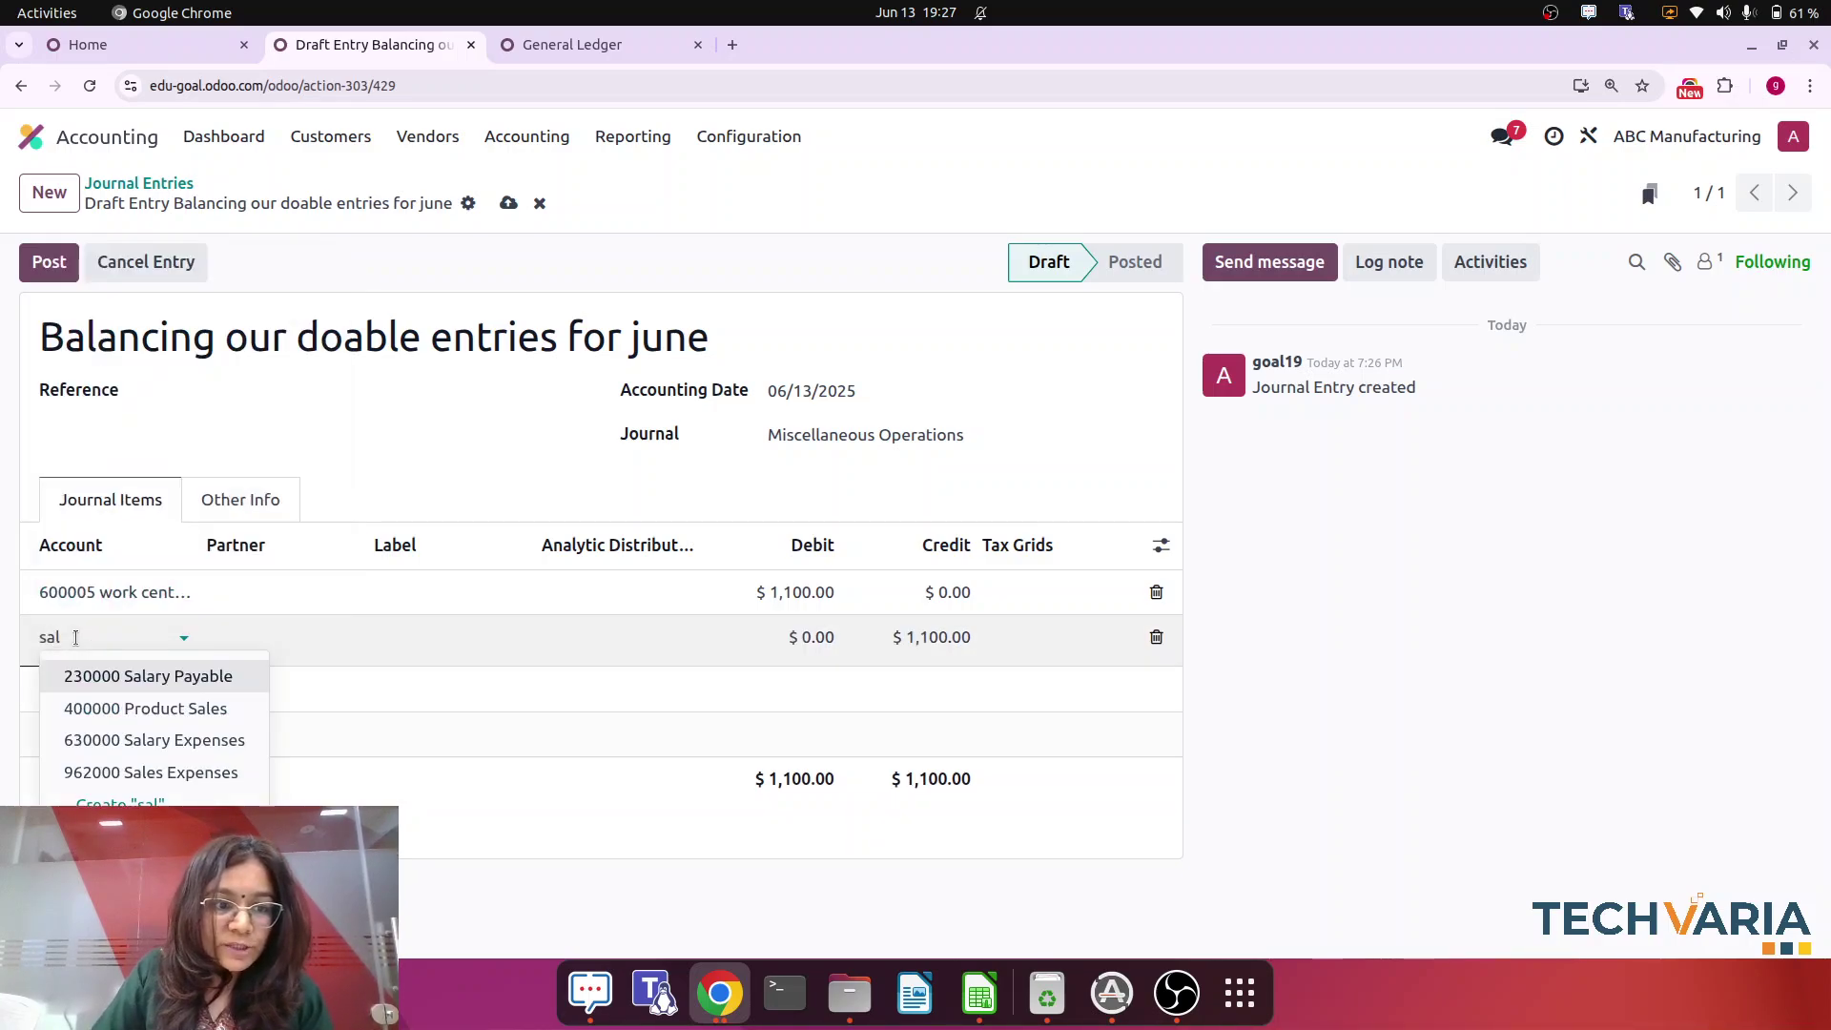
pyautogui.click(150, 740)
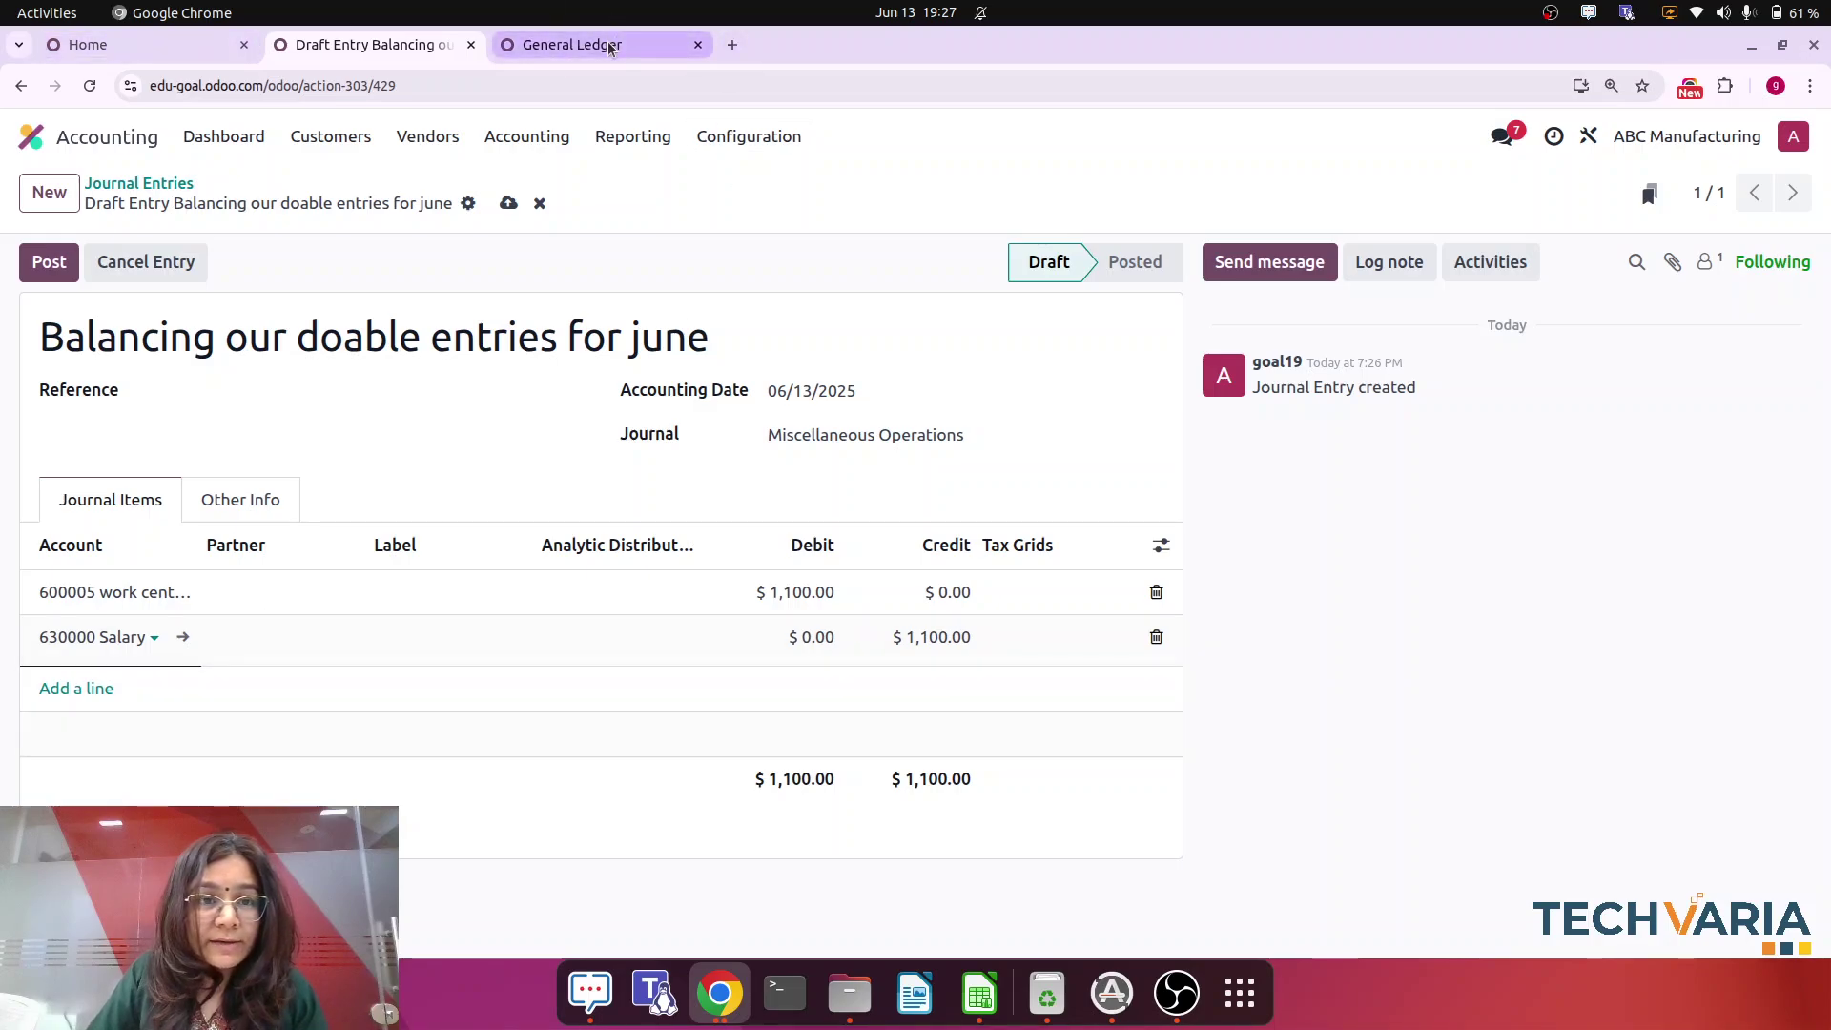
# - Go to the Odoo home page and switch the active company from edu-Goal to ABC Manufacturing
pyautogui.click(103, 47)
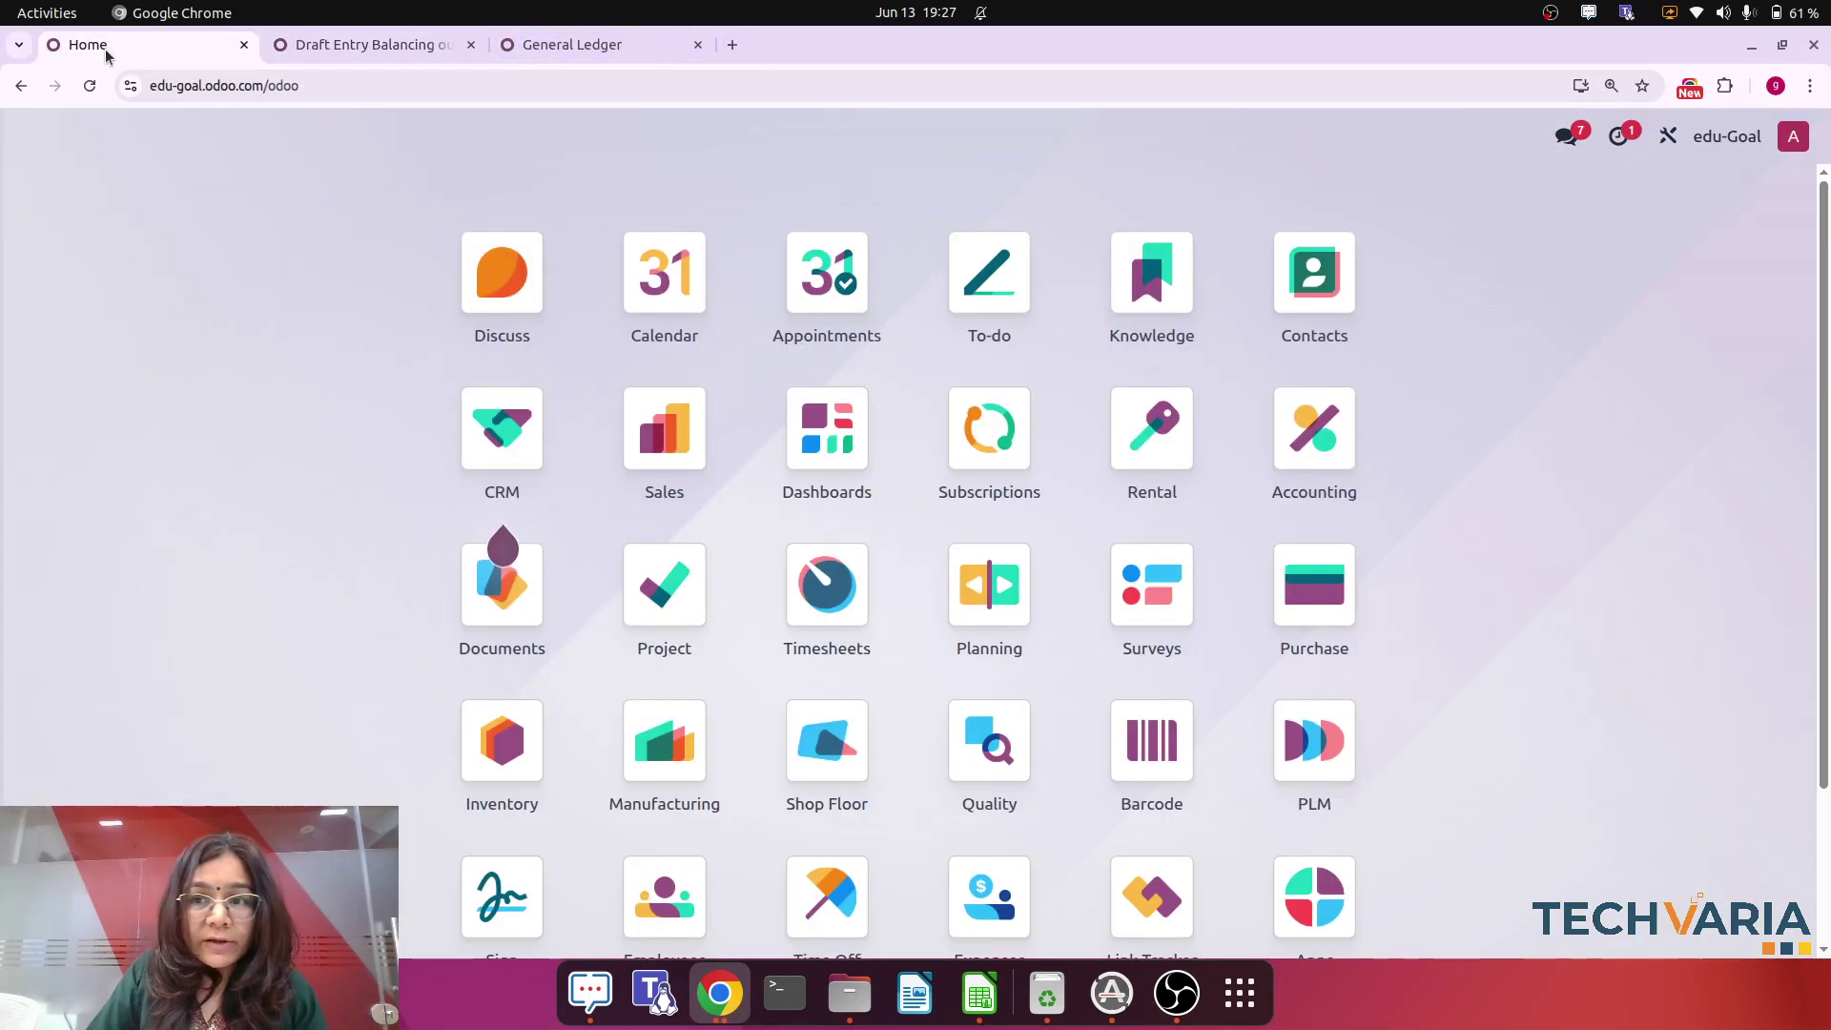
pyautogui.click(1734, 136)
pyautogui.click(1407, 235)
pyautogui.scroll(-3, 1415, 523)
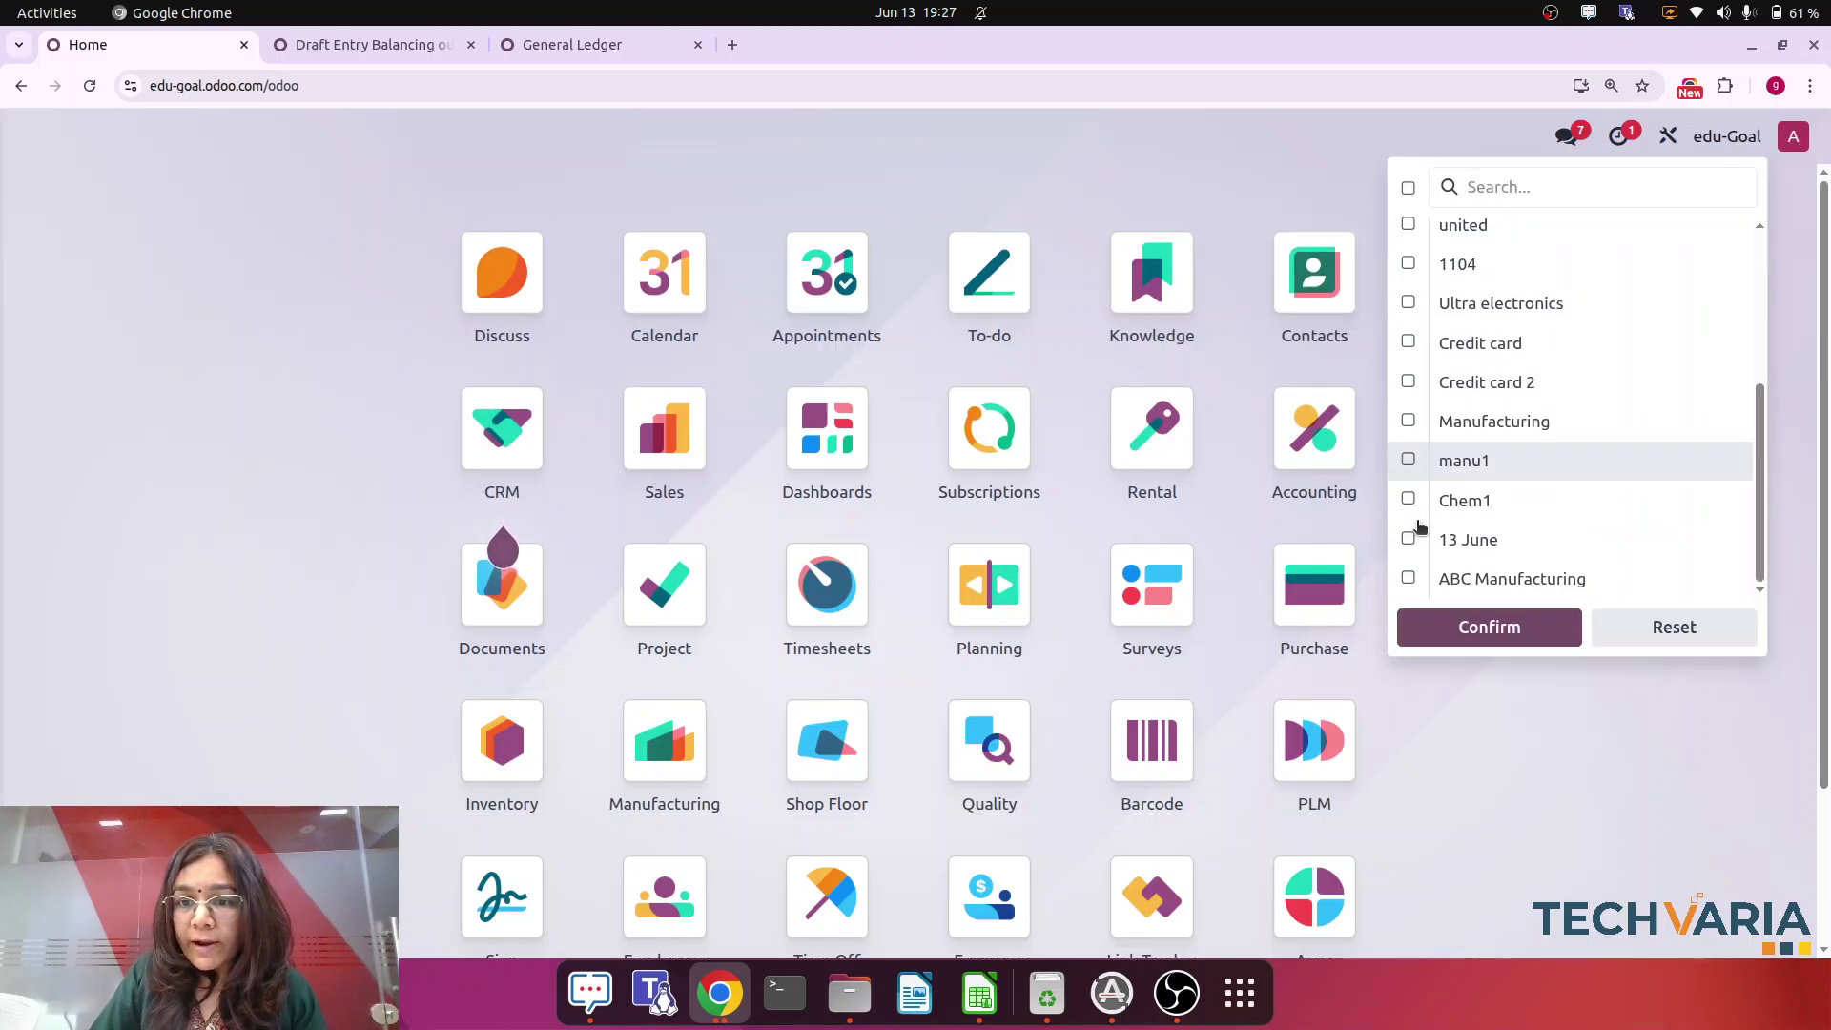
pyautogui.click(1409, 579)
pyautogui.click(1465, 631)
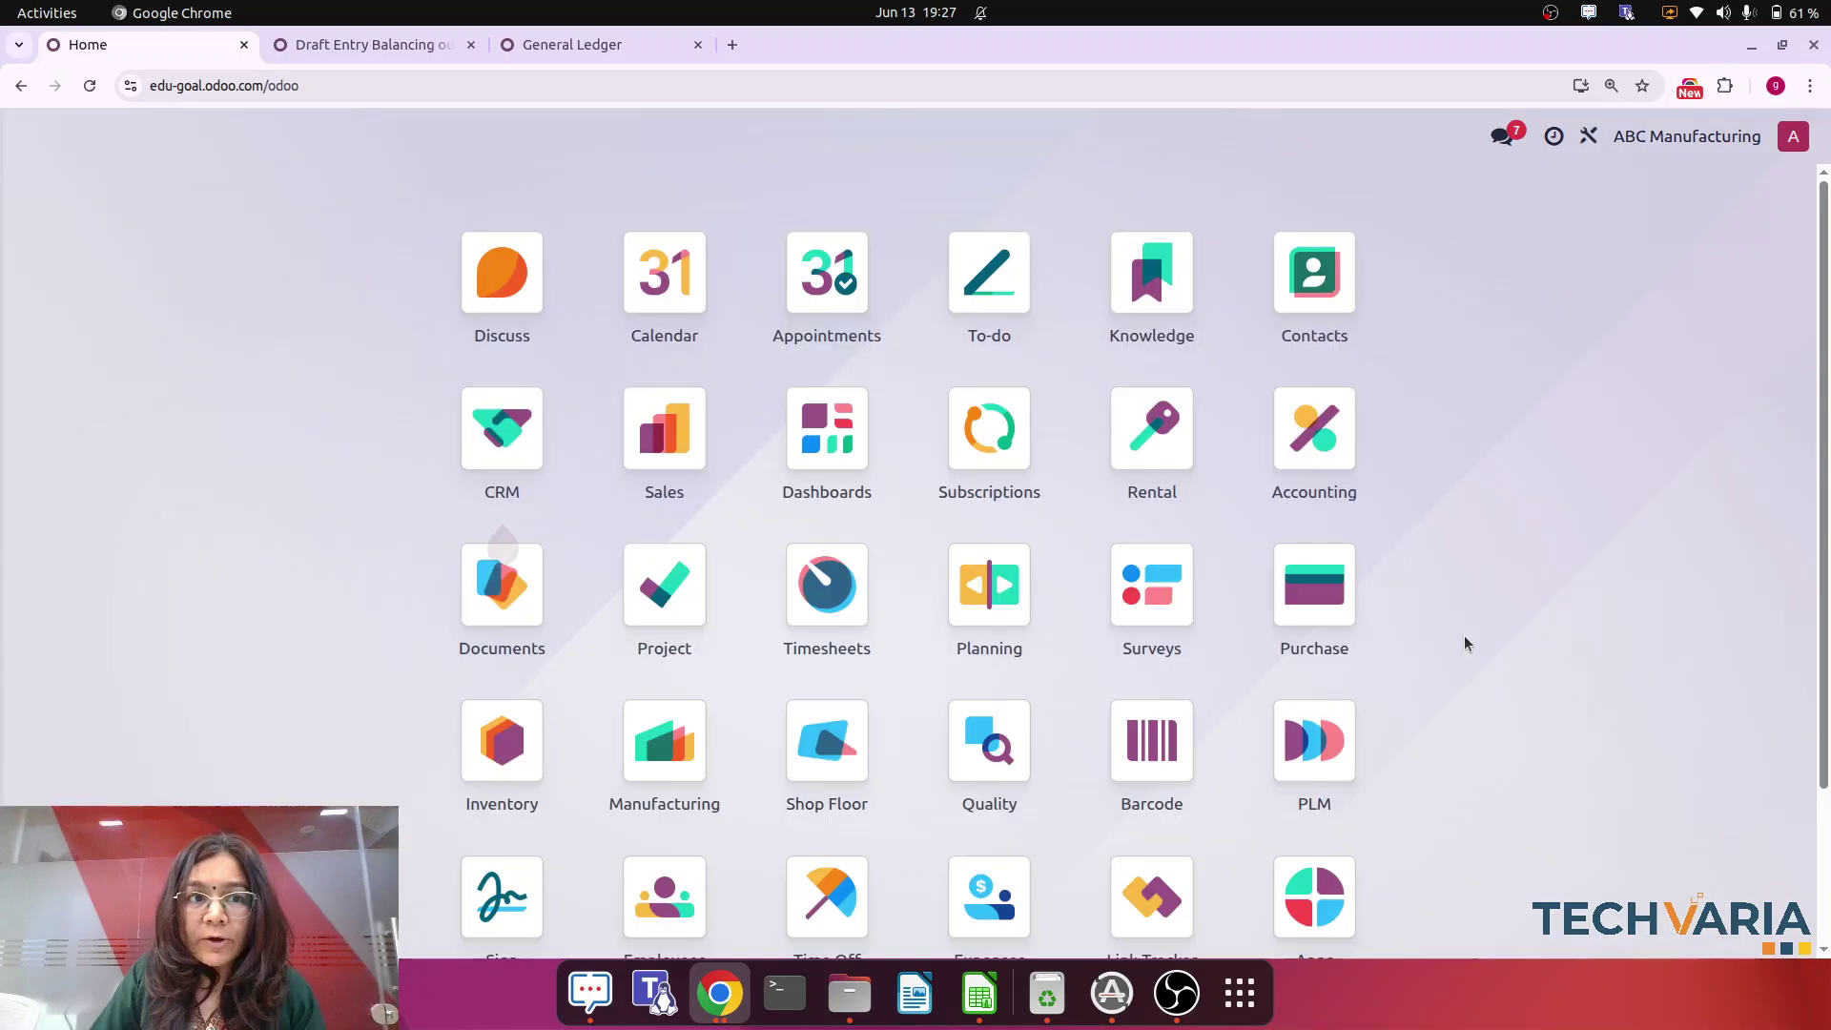
# - Open the Production Analysis report in Manufacturing and display it as a pivot table
pyautogui.write('man')
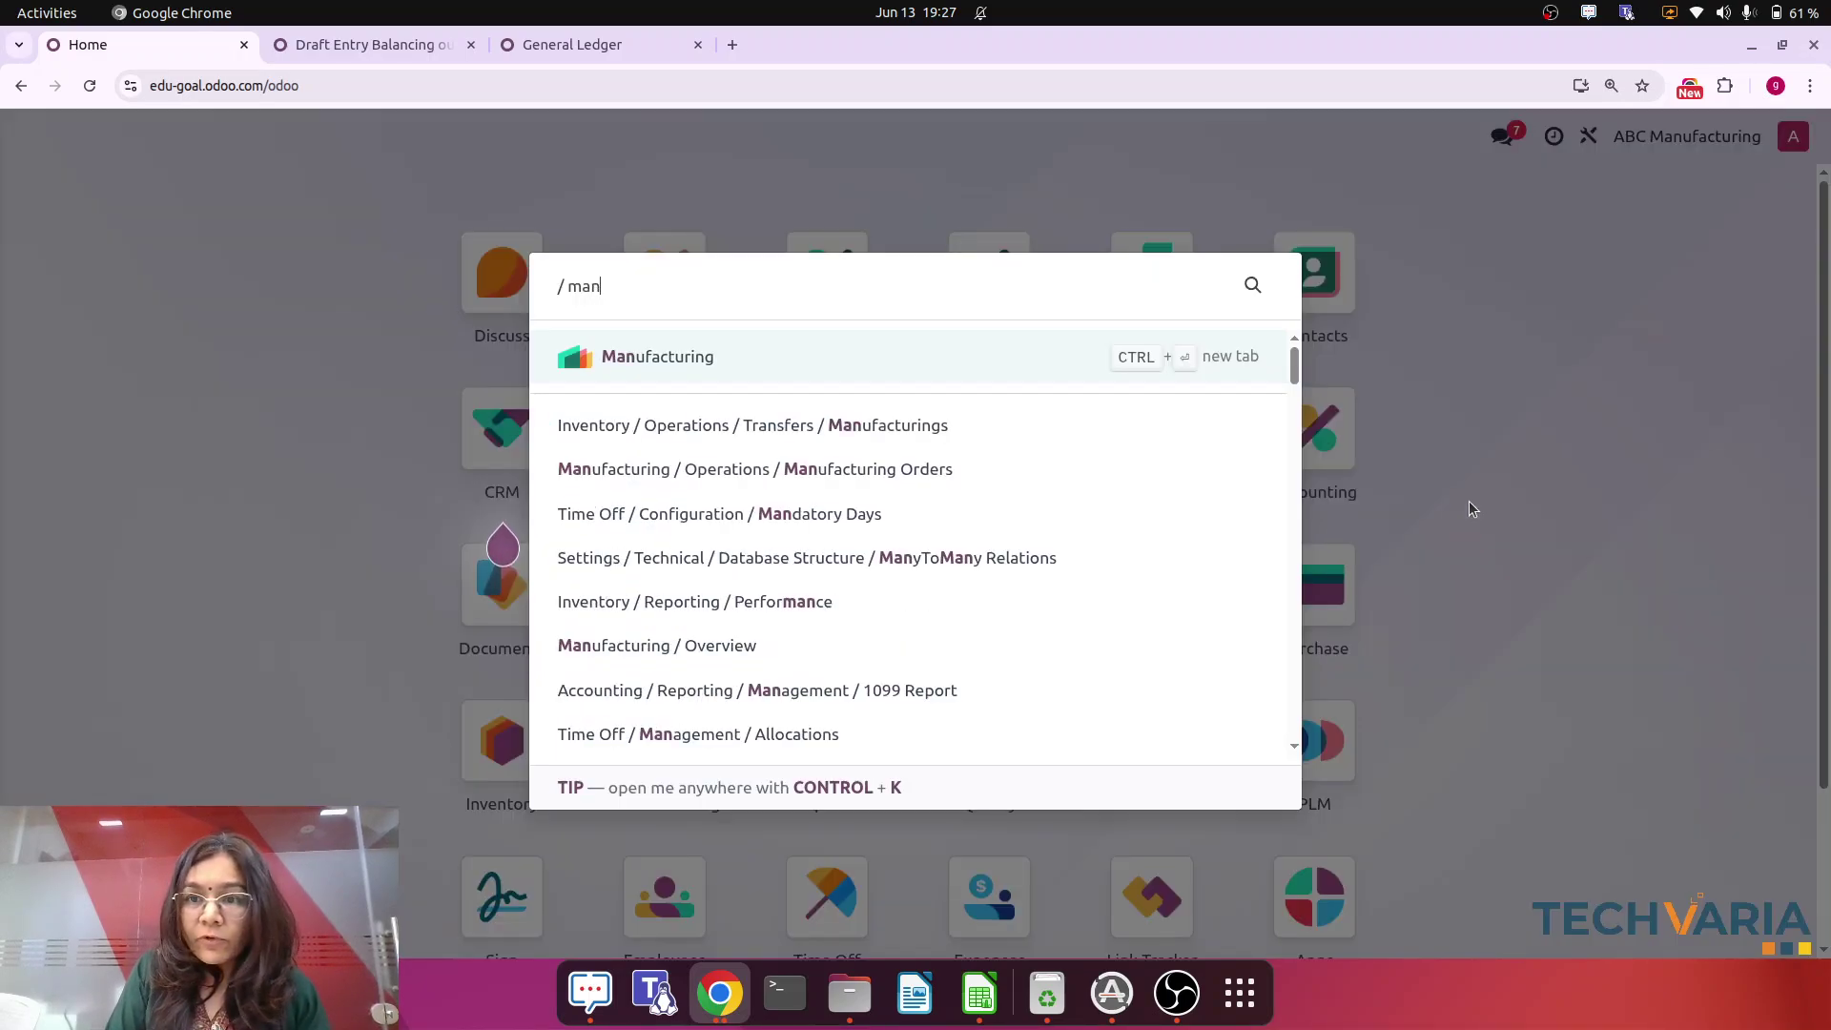
pyautogui.click(637, 360)
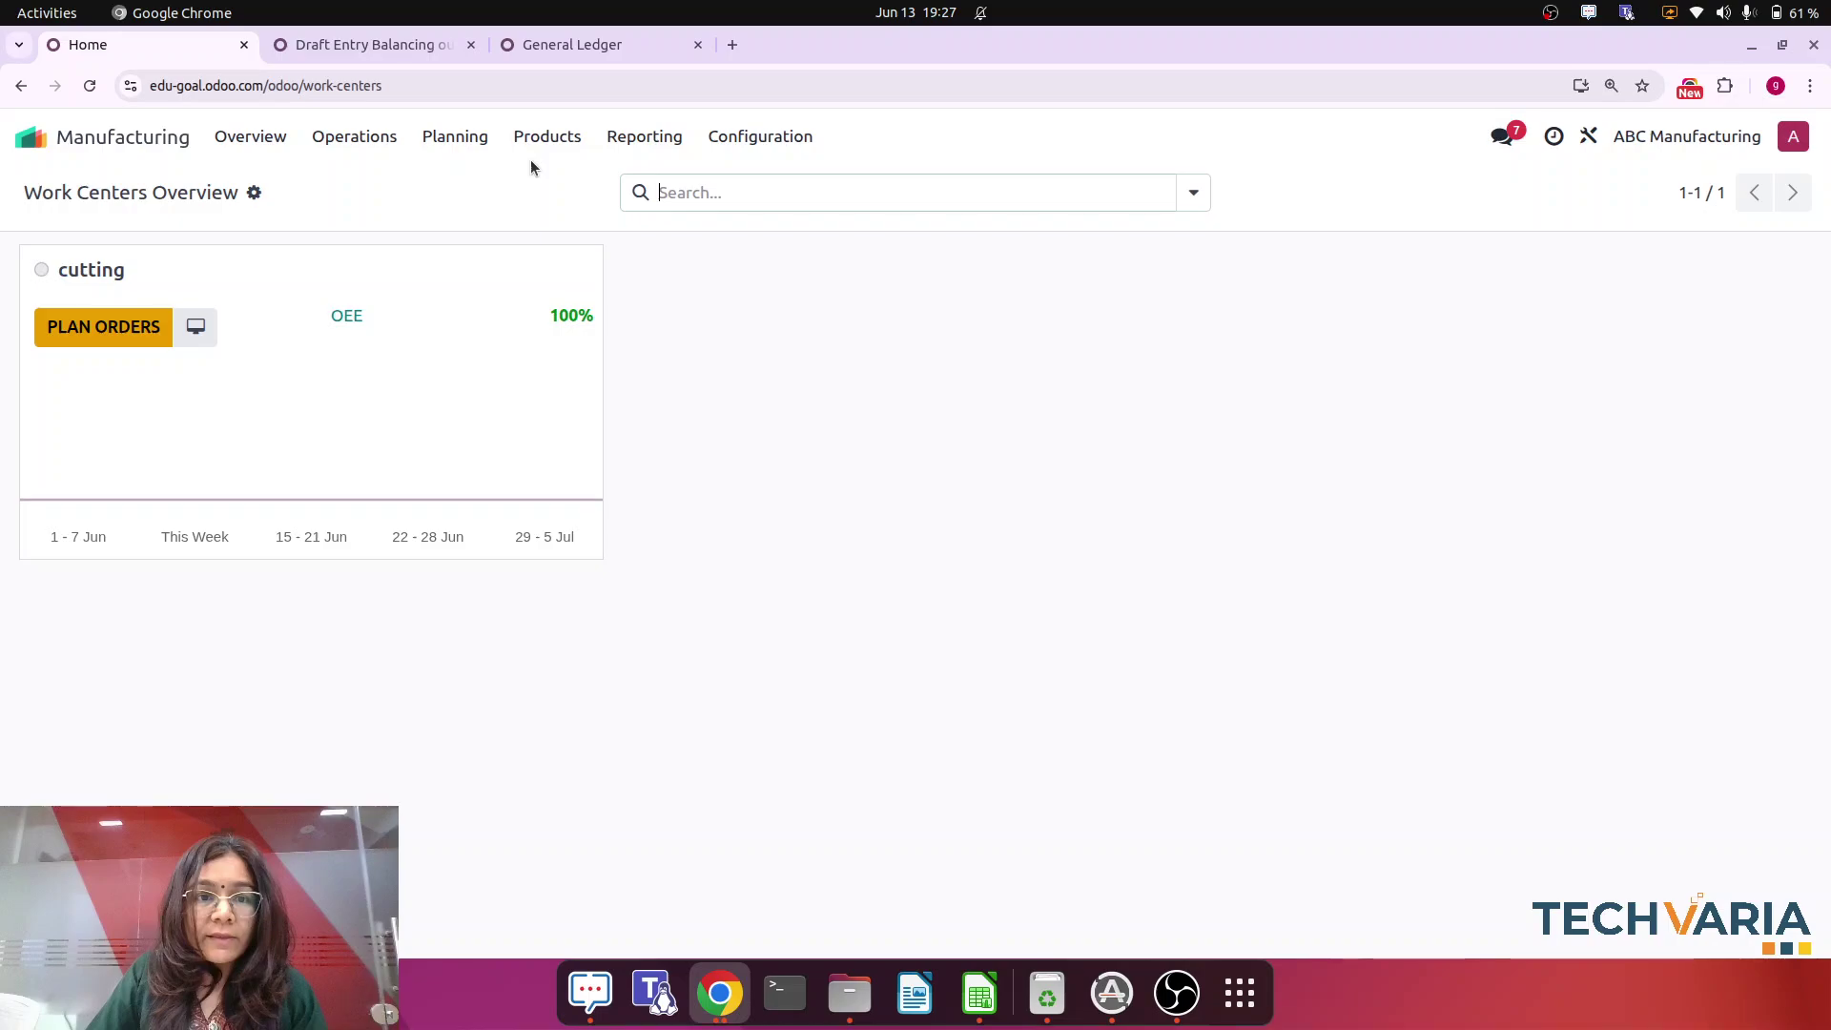
pyautogui.click(622, 144)
pyautogui.click(665, 248)
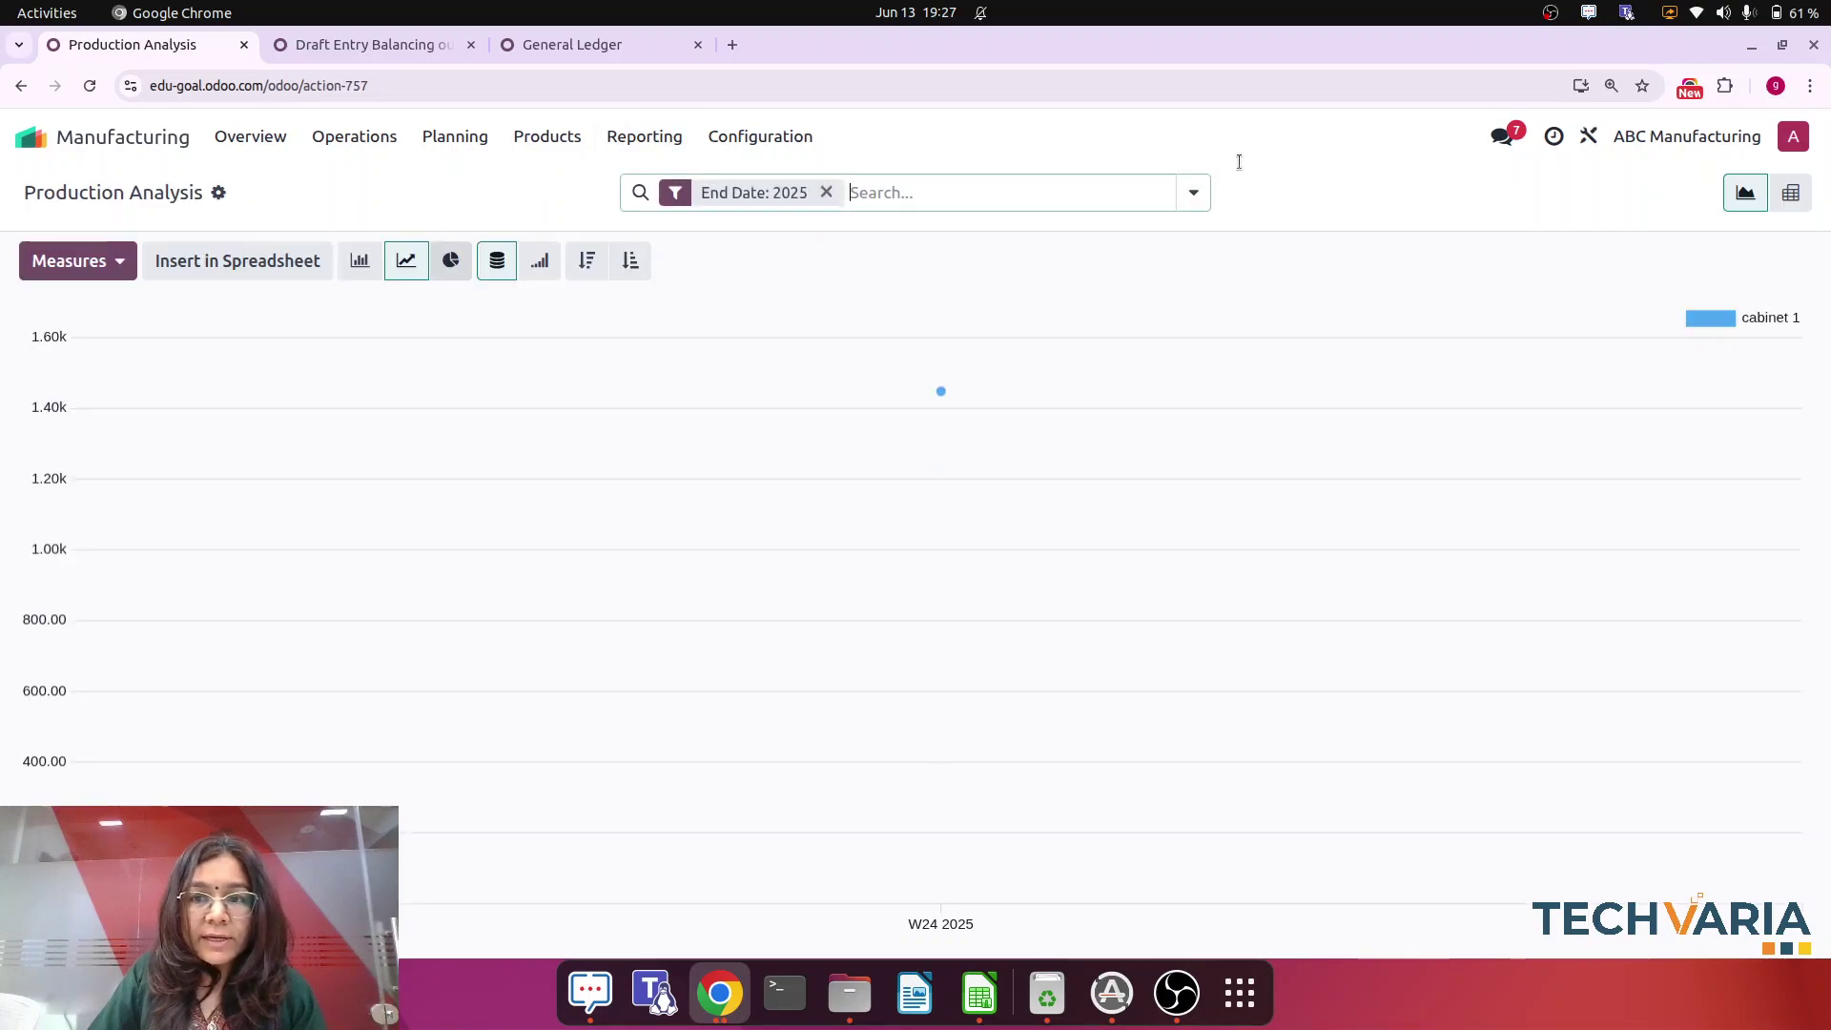
pyautogui.click(1789, 194)
# - Limit the pivot table's measures to Total Employee Cost and Total Operation Cost
pyautogui.click(76, 260)
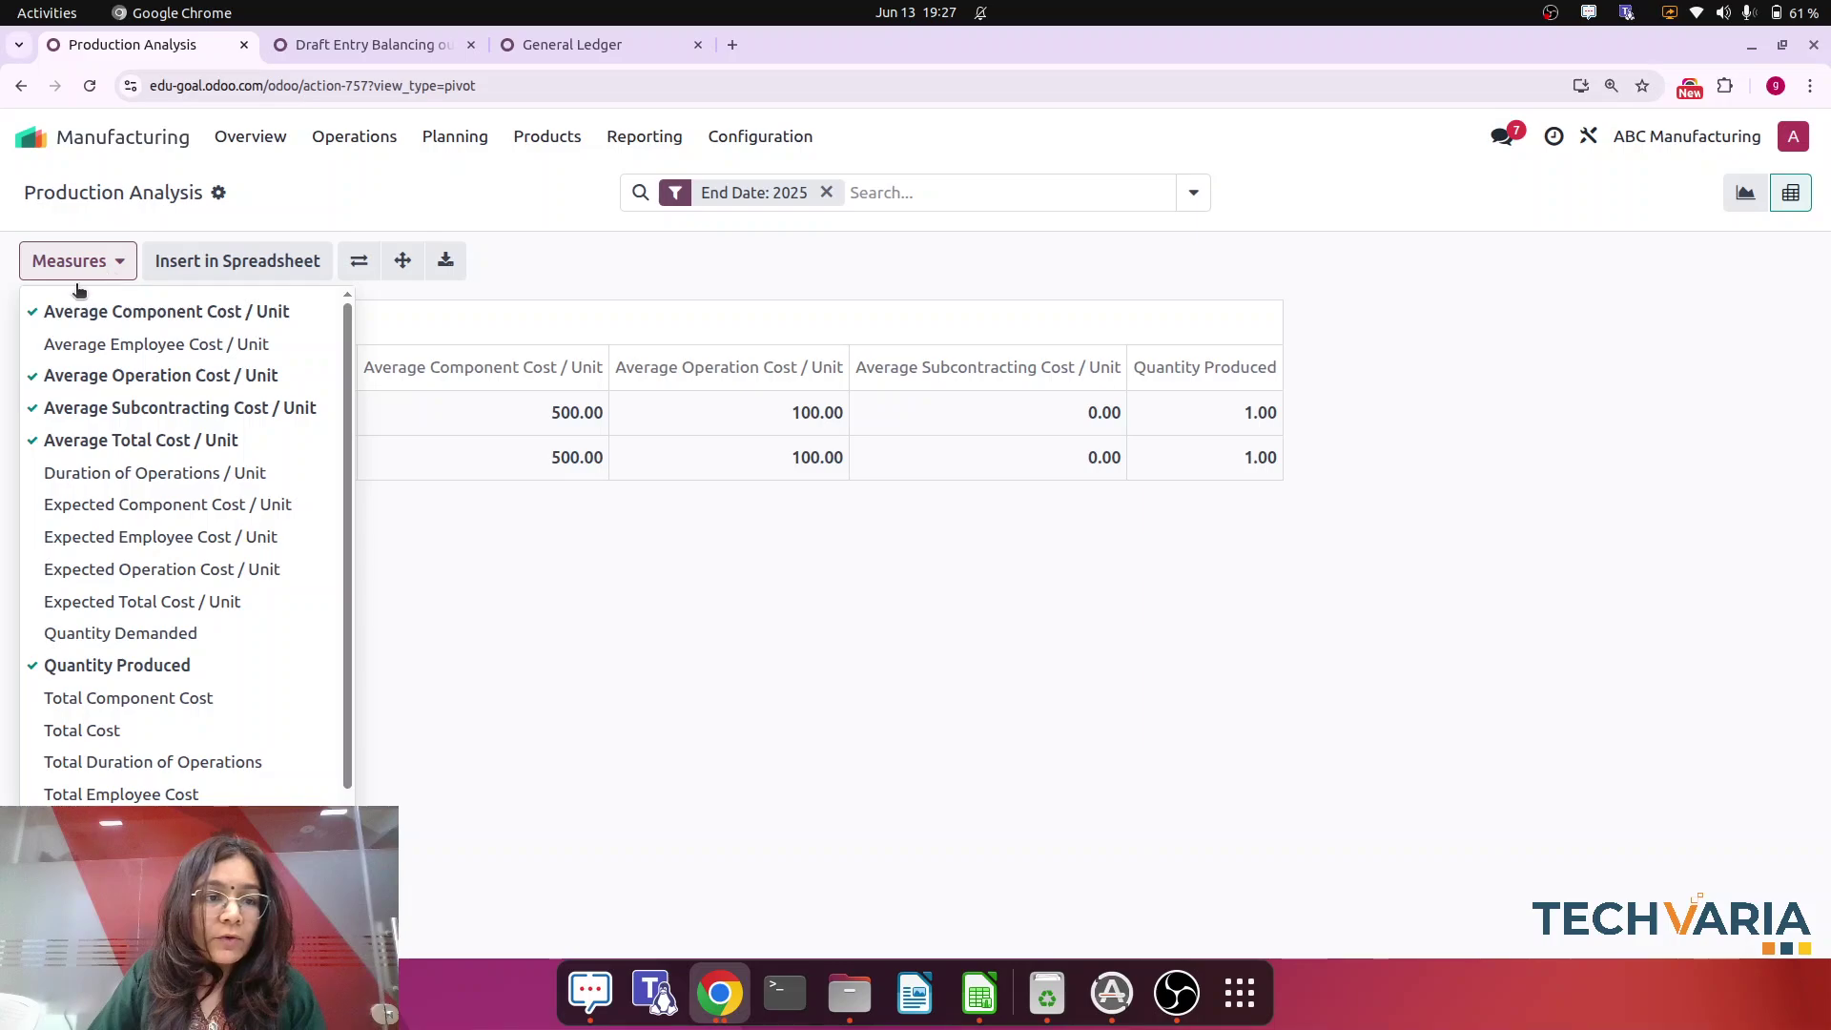
pyautogui.click(121, 793)
pyautogui.click(124, 826)
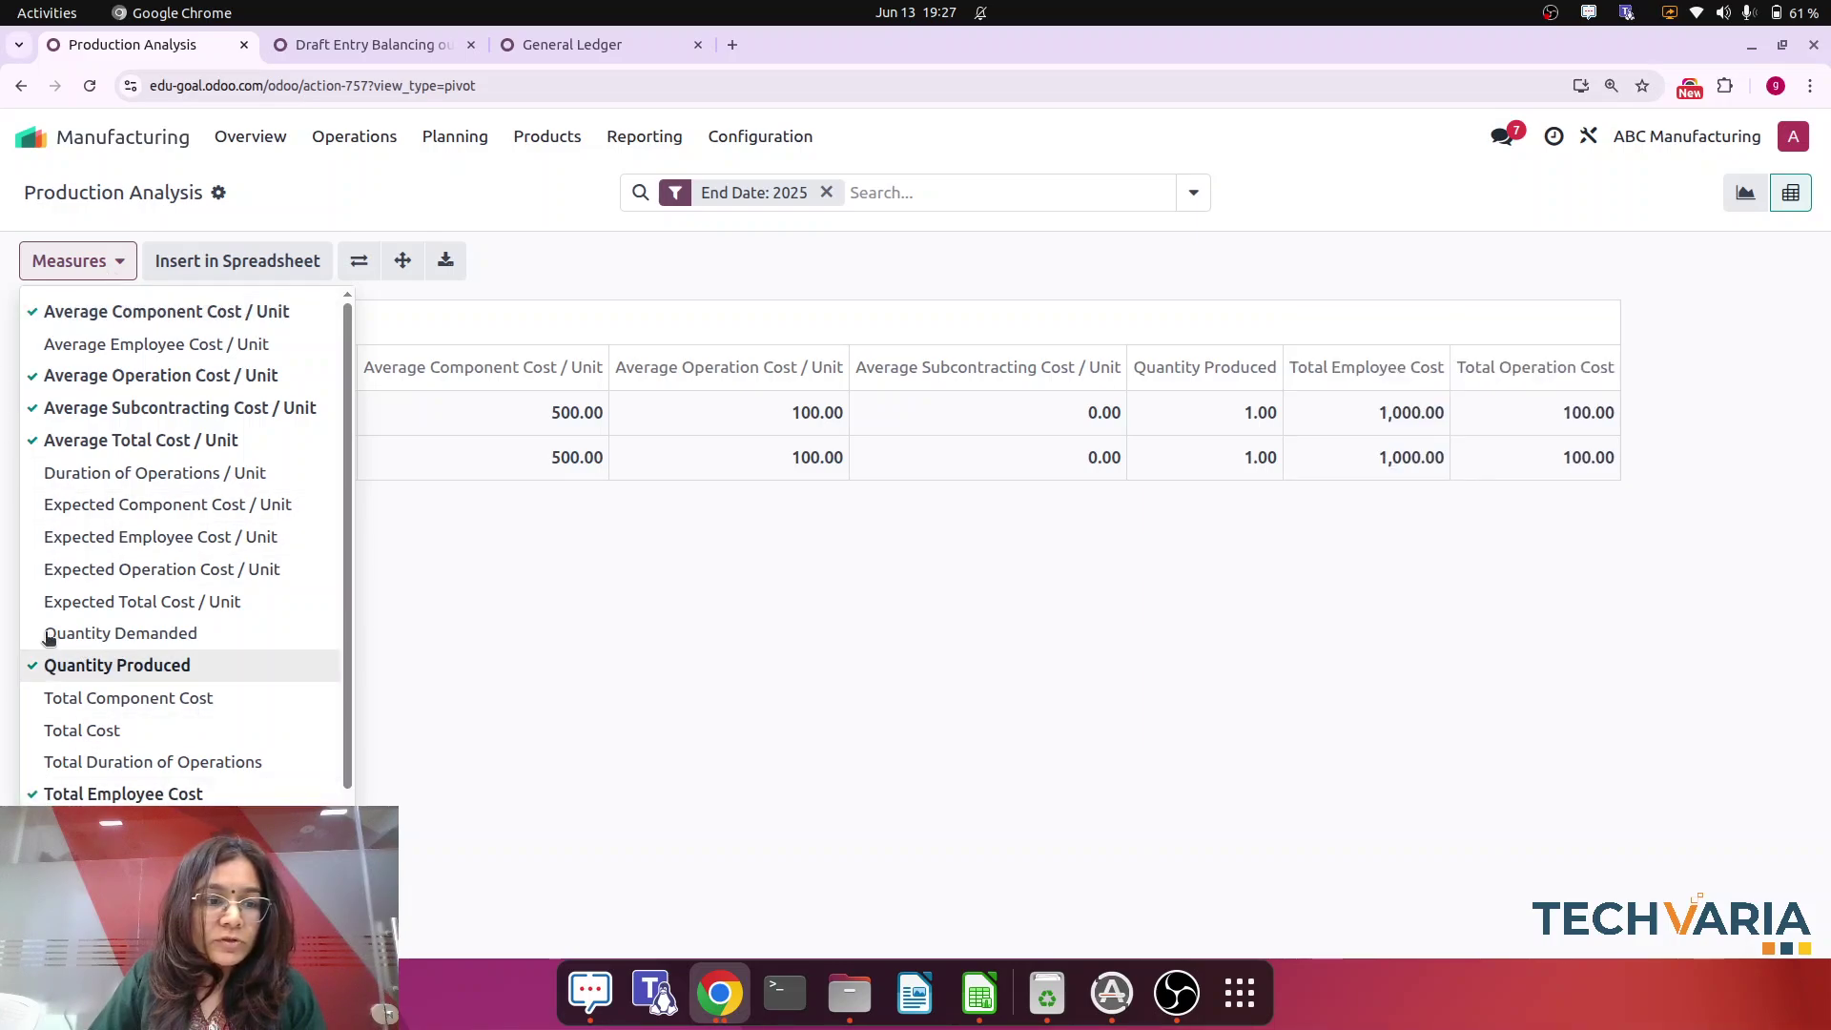
pyautogui.click(121, 665)
pyautogui.click(138, 440)
pyautogui.click(179, 407)
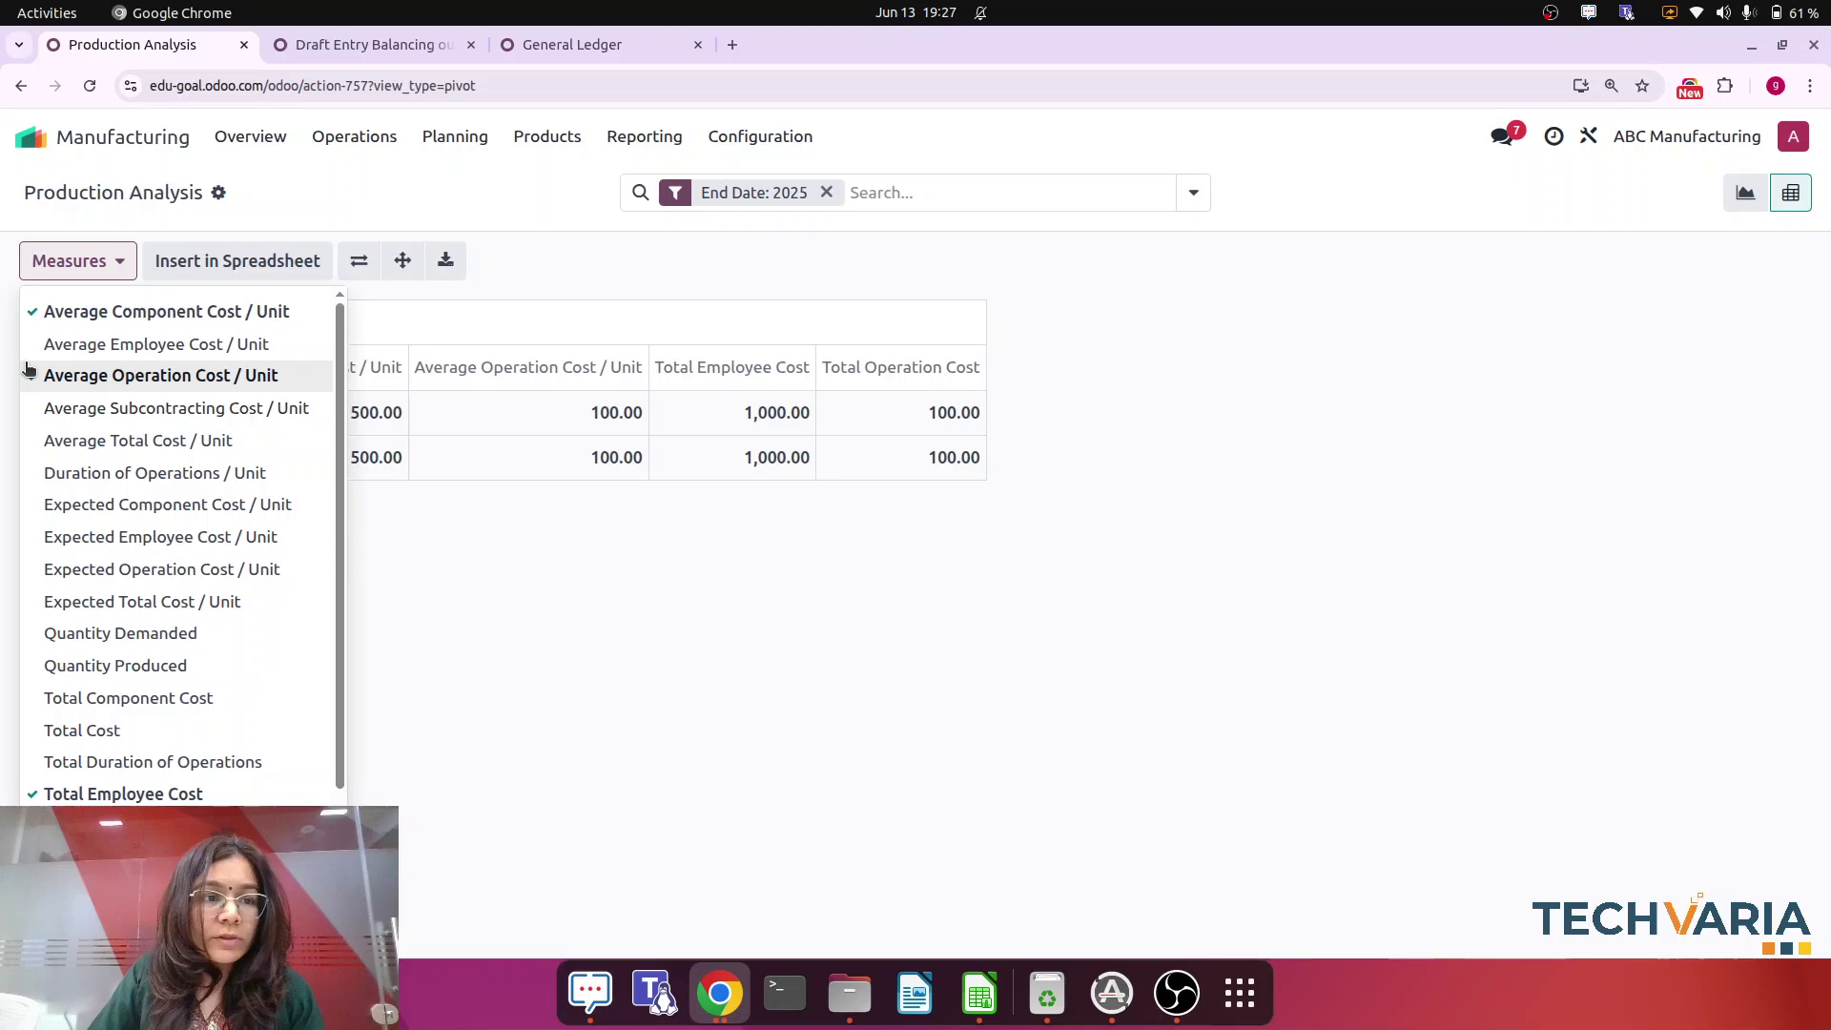
pyautogui.click(157, 375)
pyautogui.click(44, 311)
pyautogui.click(689, 679)
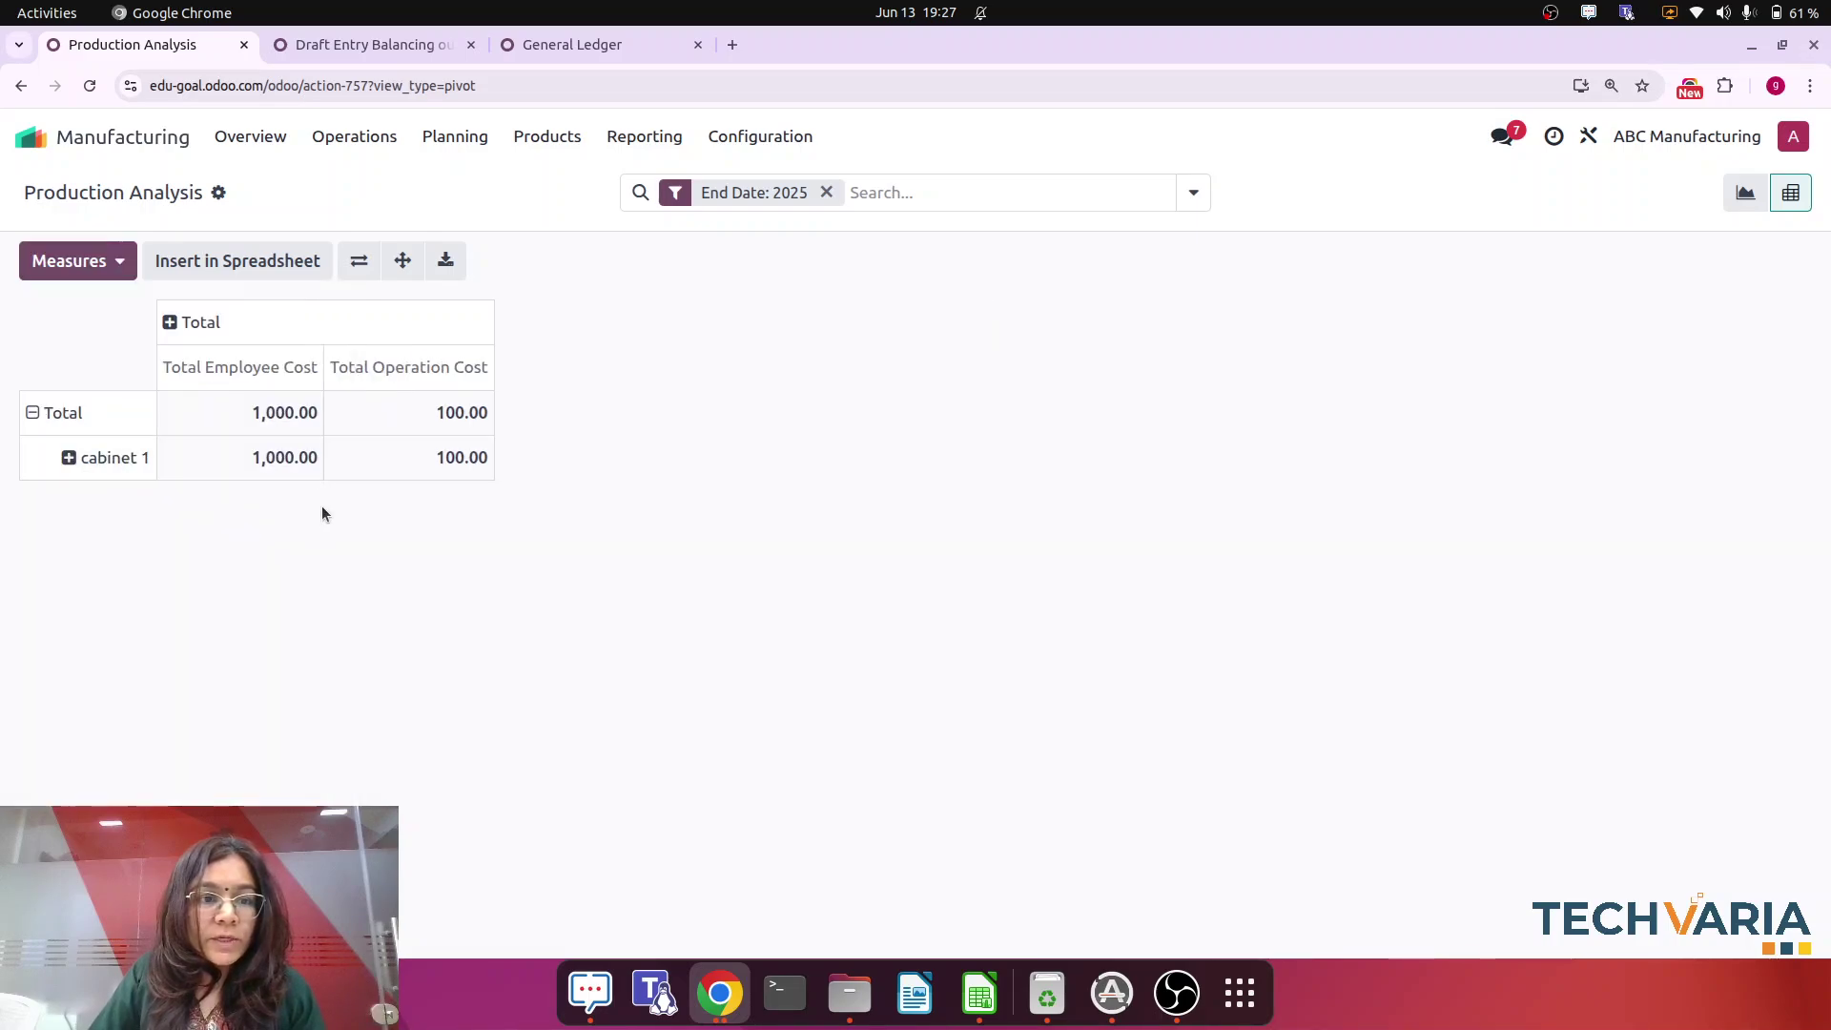
# - Check the General Ledger balances against the production analysis costs and return to the draft journal entry
pyautogui.click(565, 44)
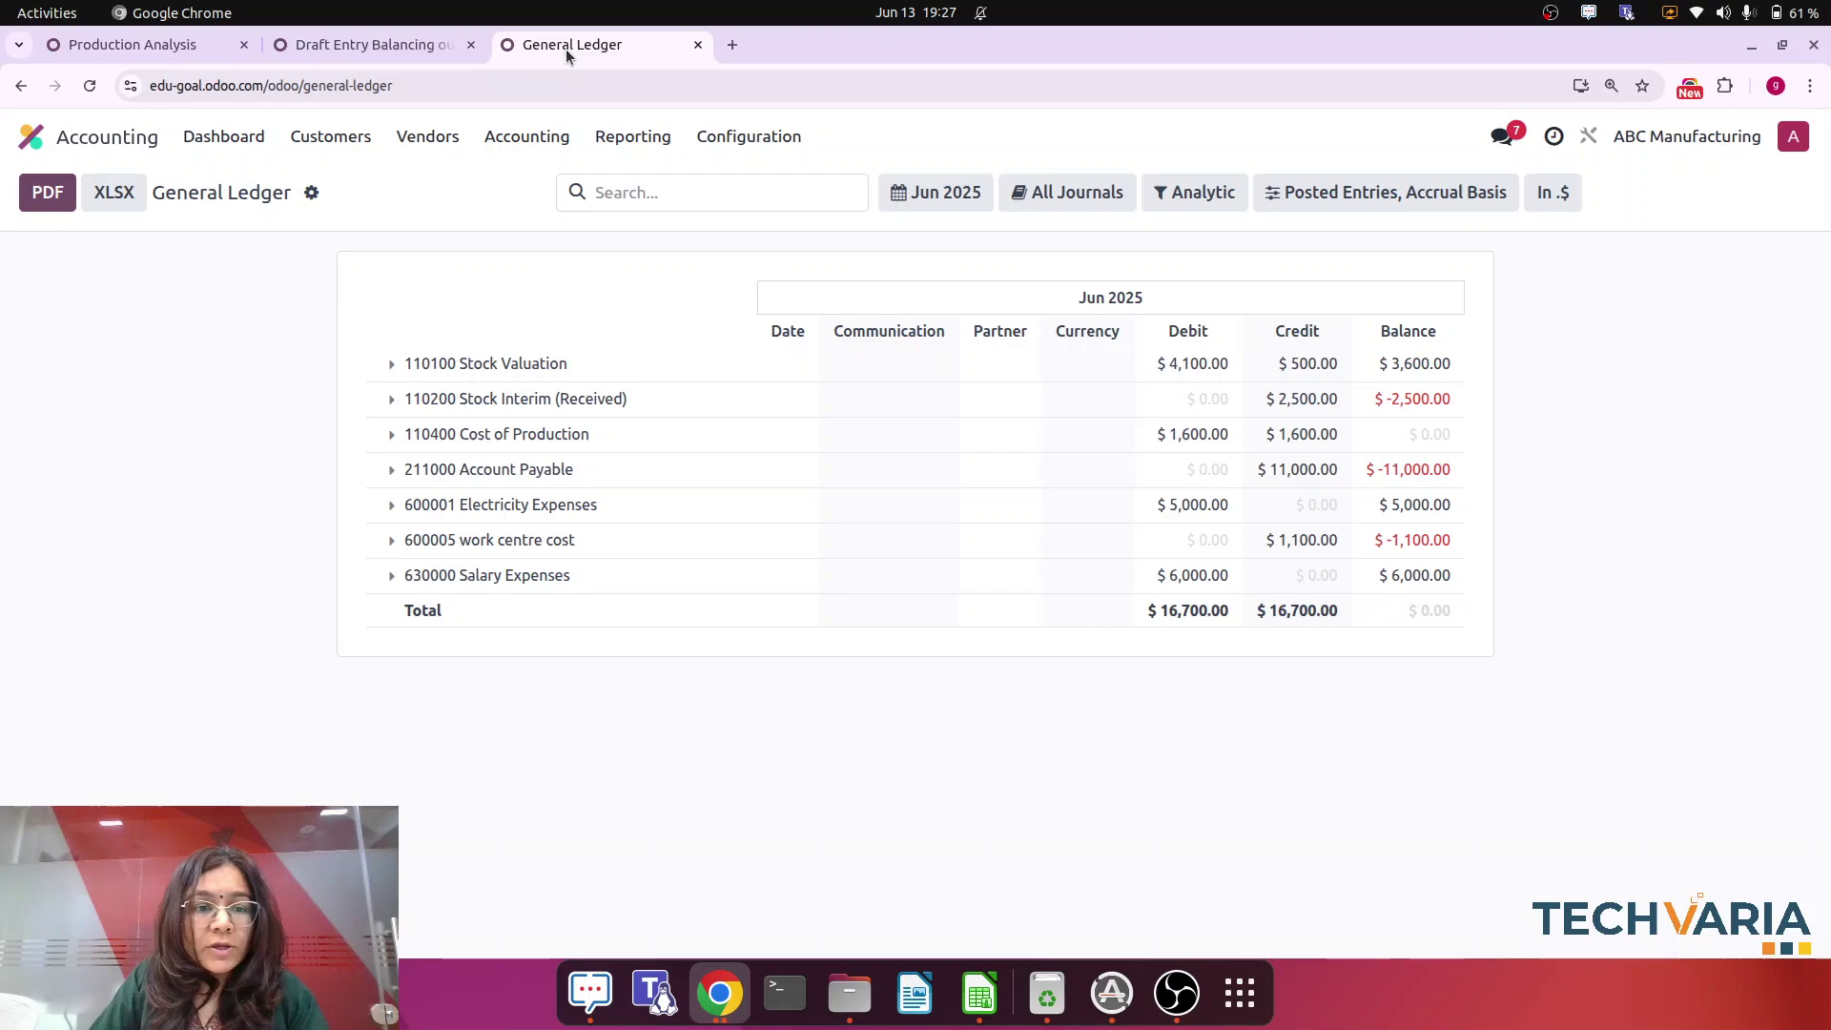
pyautogui.click(157, 50)
pyautogui.click(346, 47)
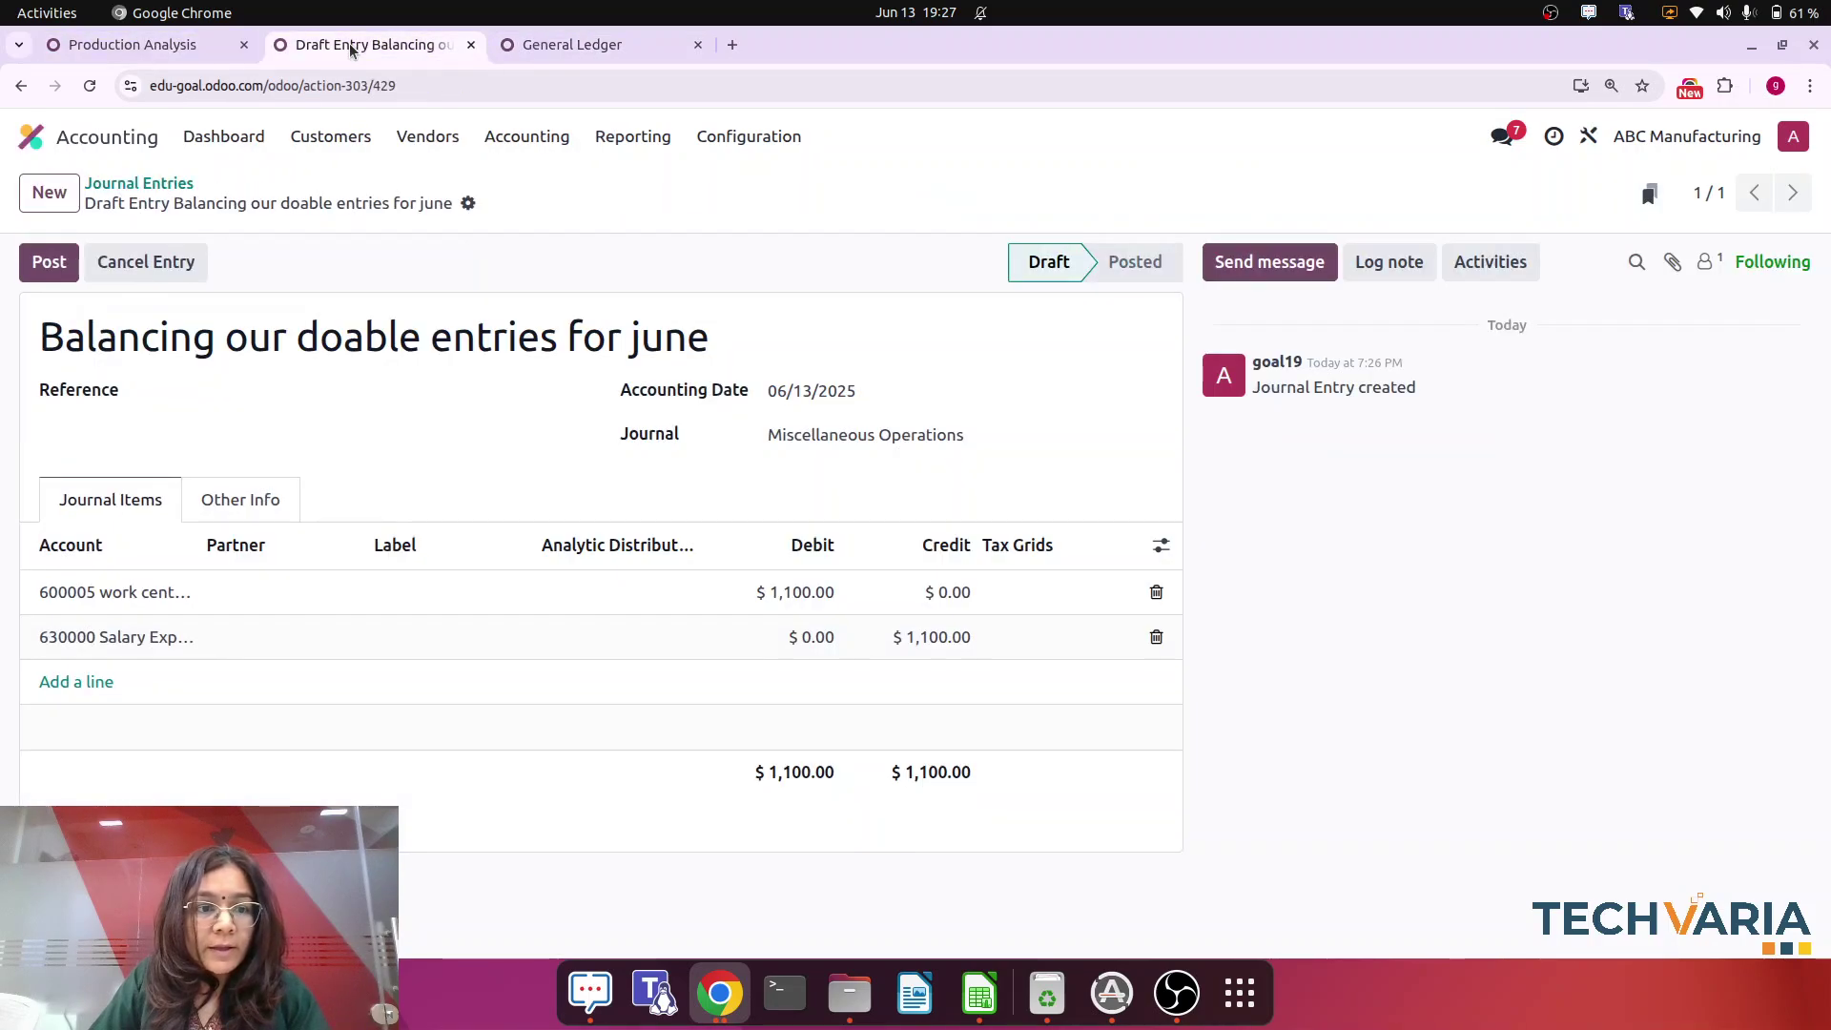
# - Compare the production analysis costs with the General Ledger and set the draft entry's Salary Expenses credit to $1,000.00
pyautogui.click(194, 43)
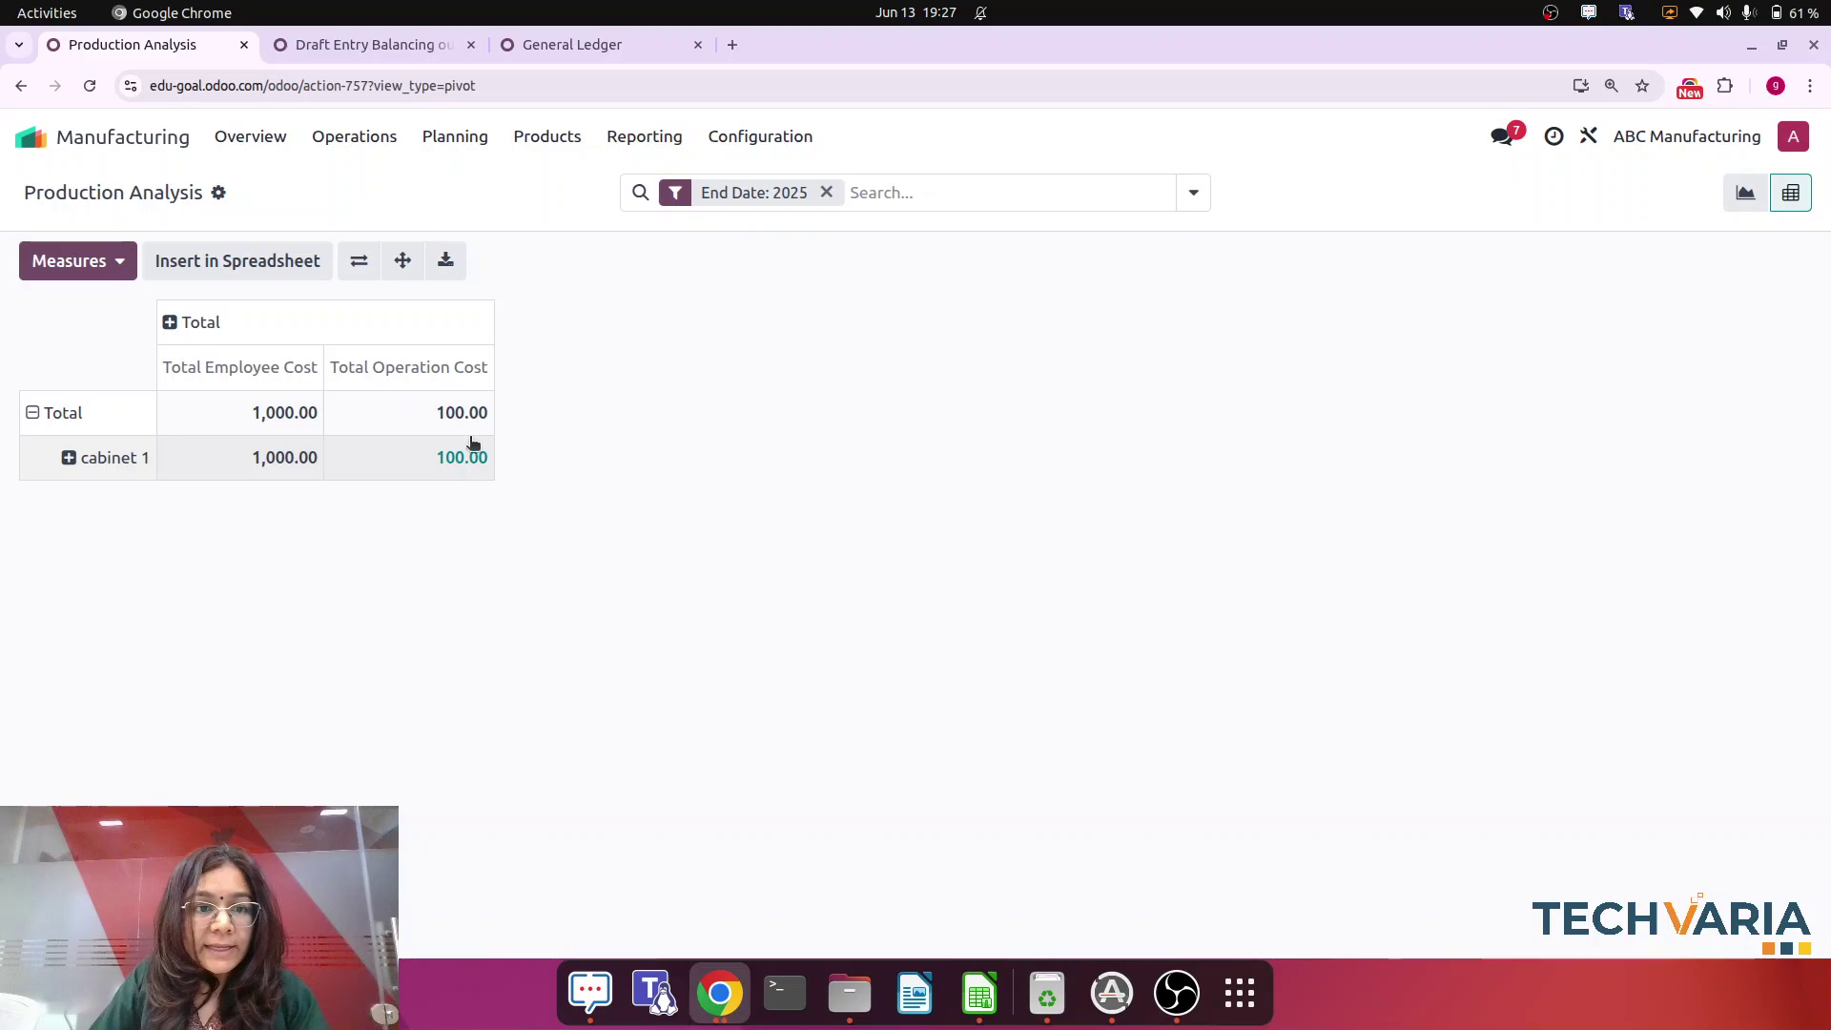
pyautogui.click(564, 43)
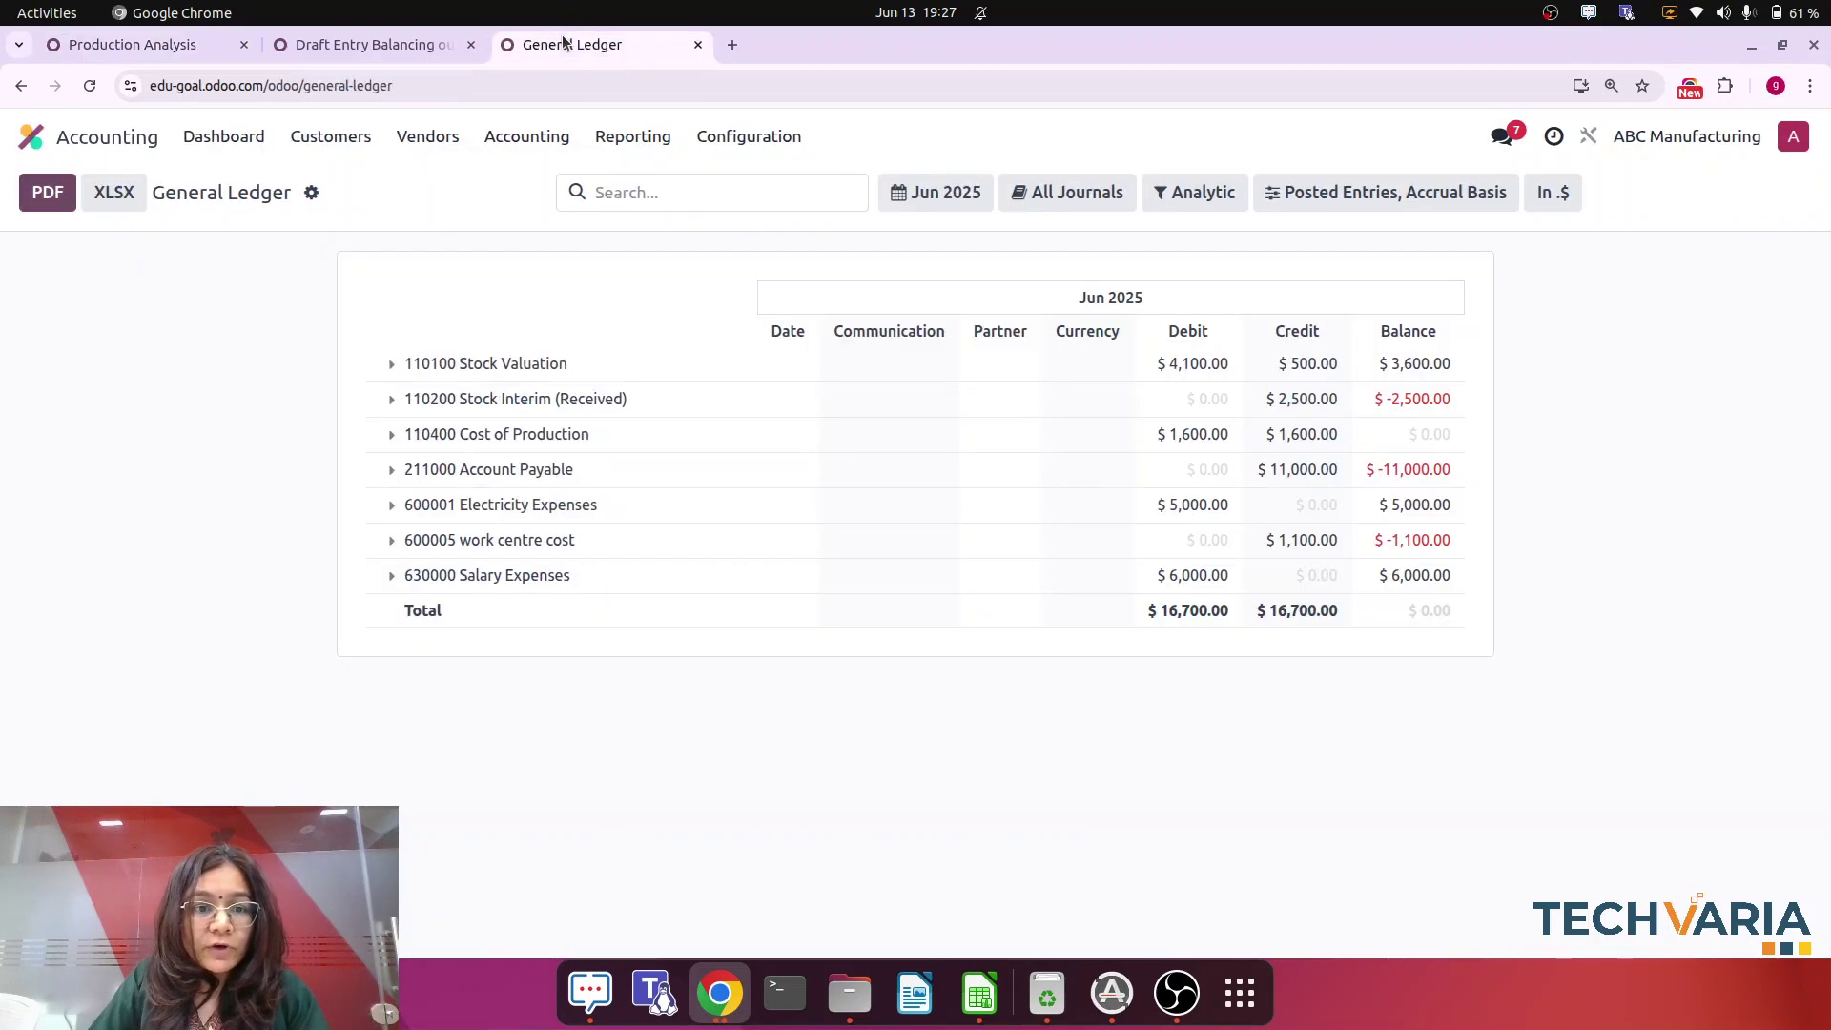
pyautogui.click(371, 57)
pyautogui.click(940, 639)
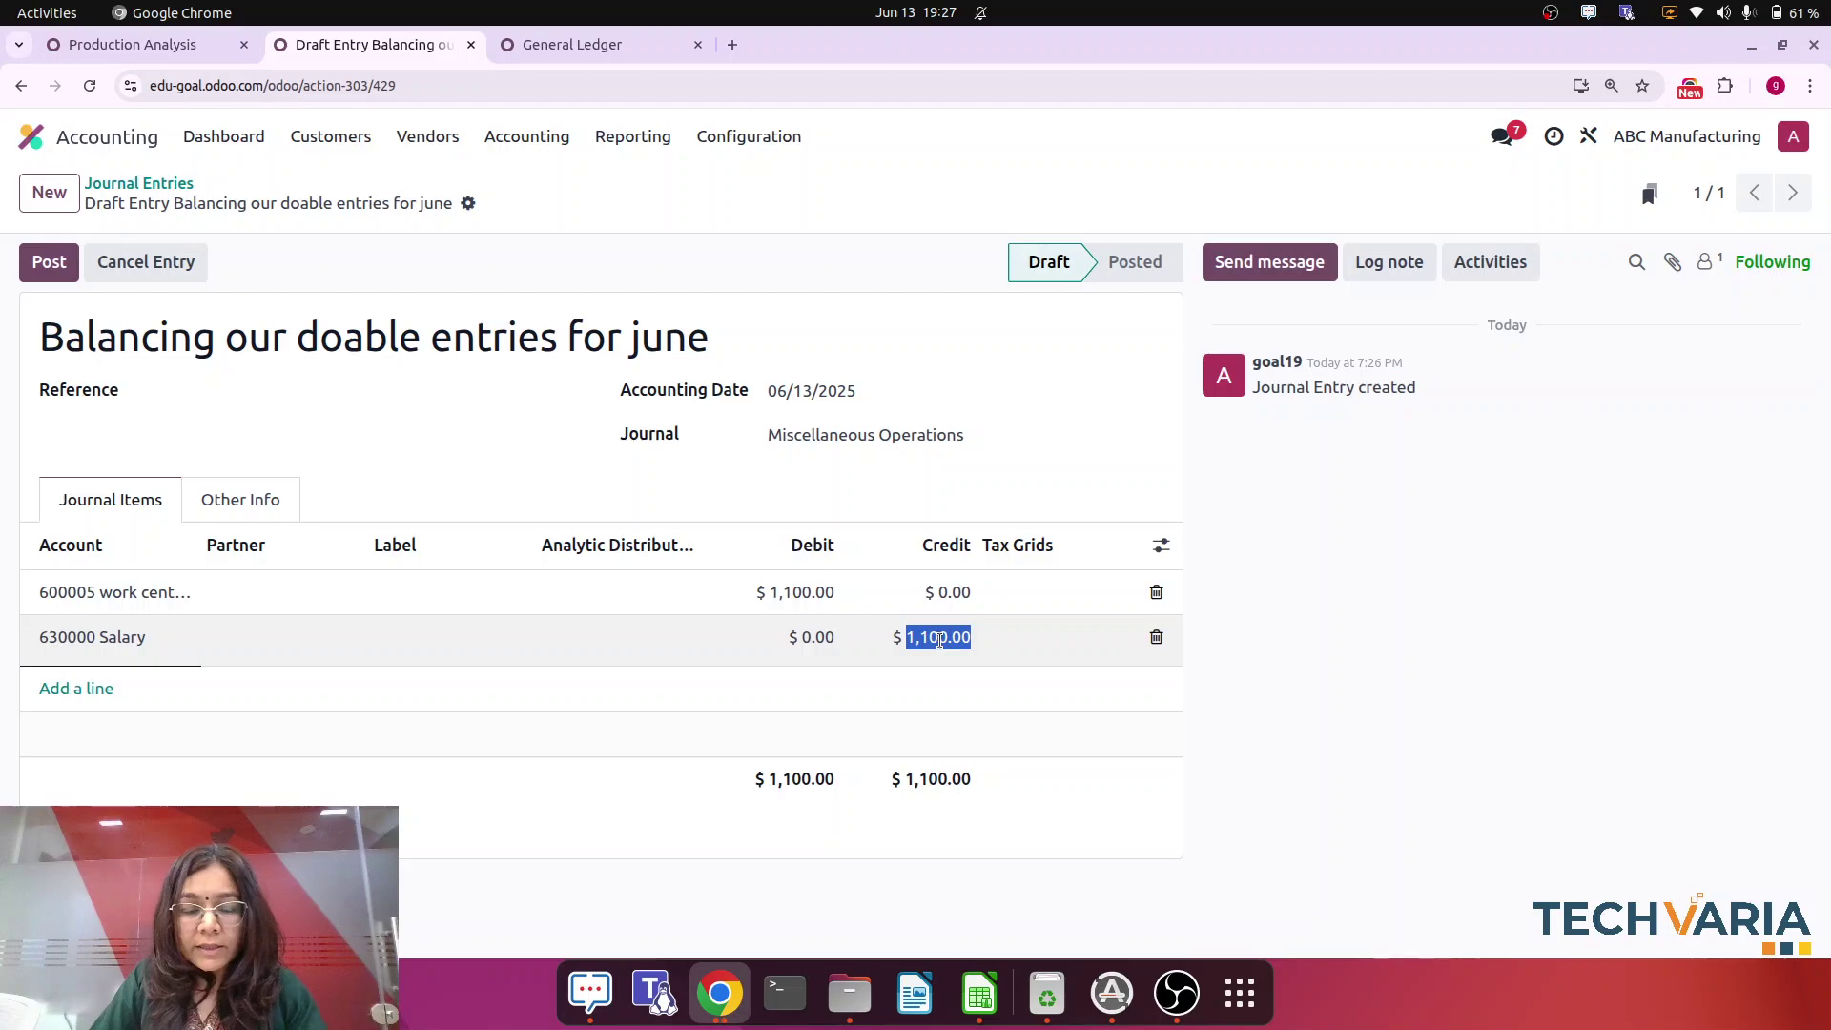
pyautogui.write('100')
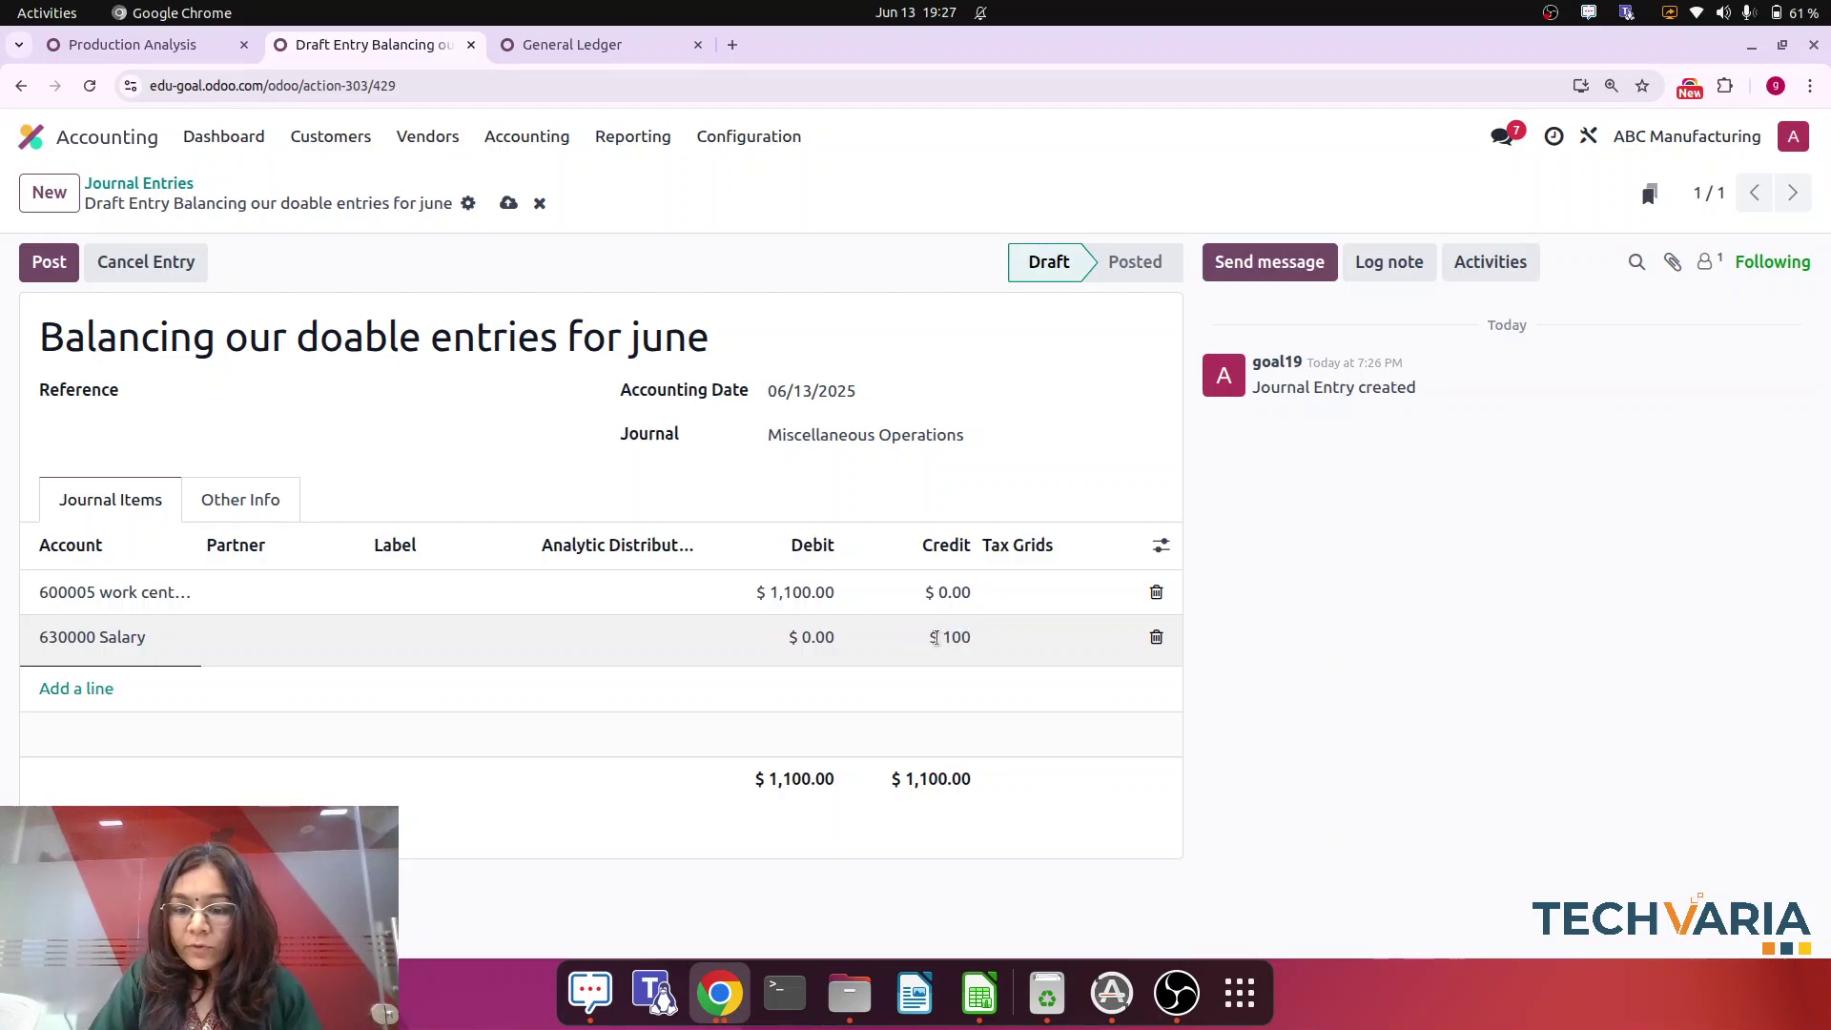
pyautogui.click(1505, 748)
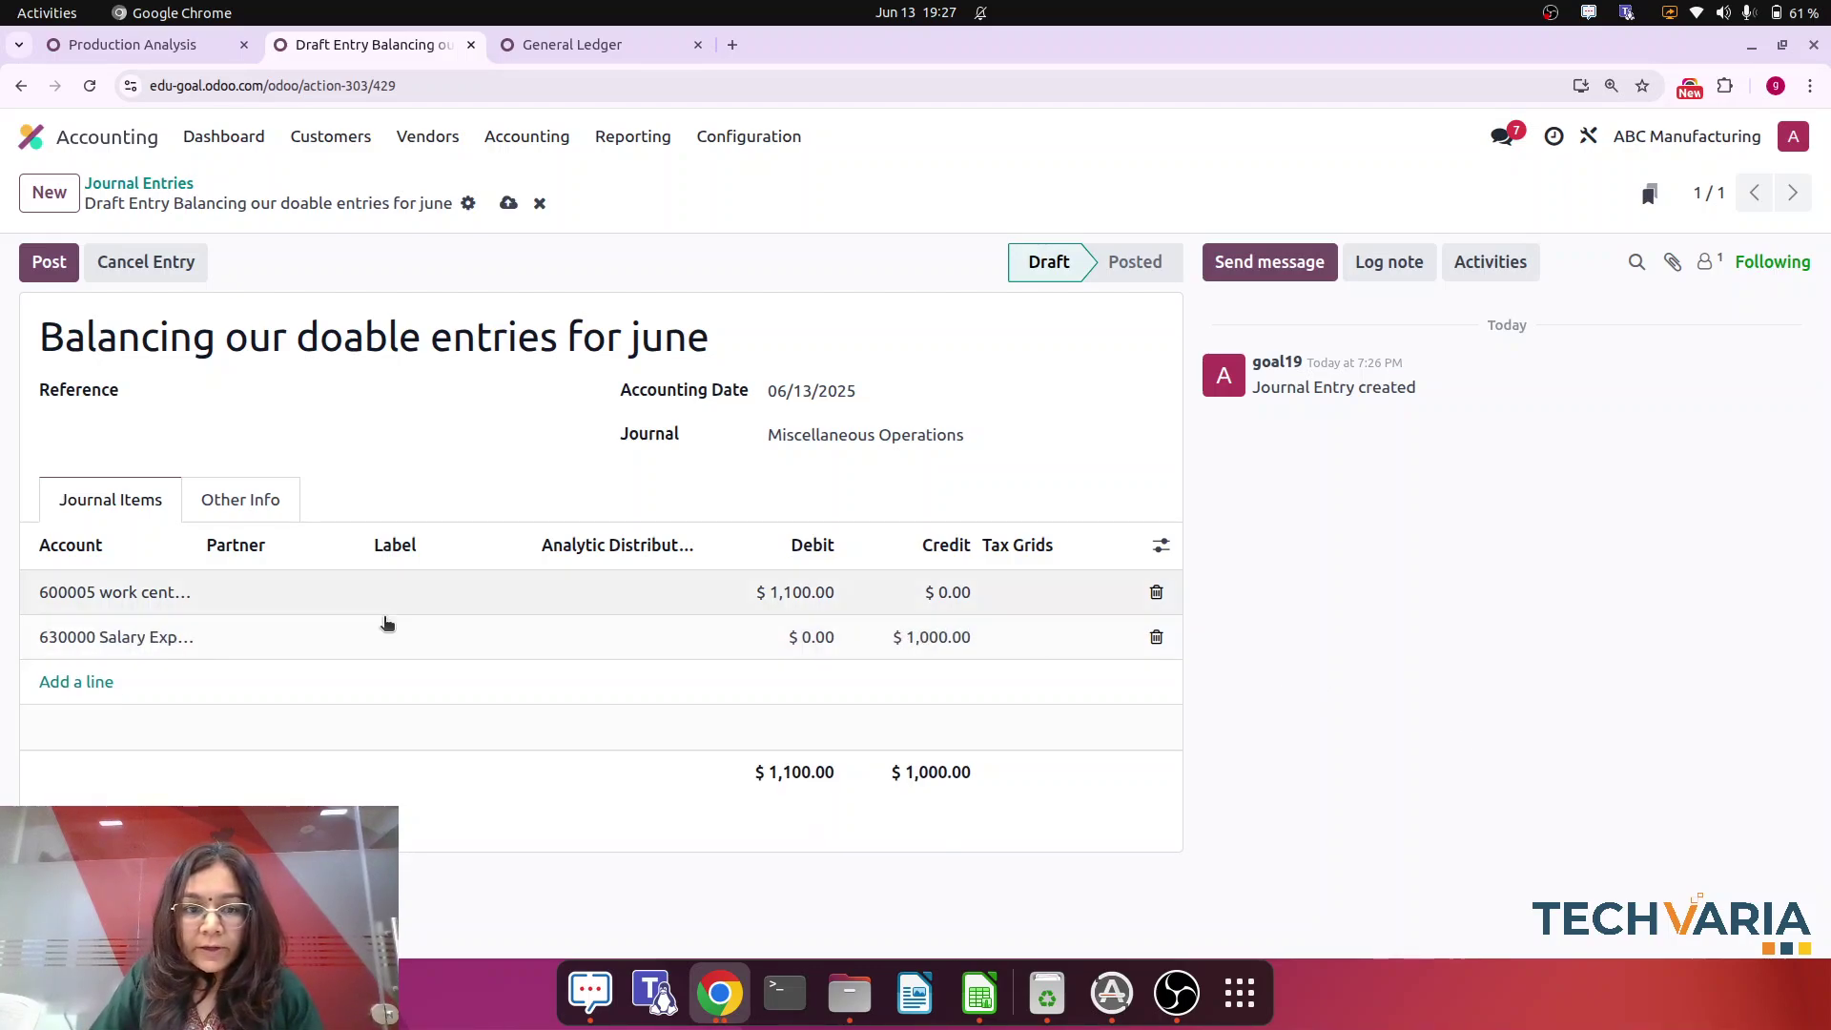
# - Add a 600001 Electricity Expenses line with a $100.00 credit and post the journal entry
pyautogui.click(75, 688)
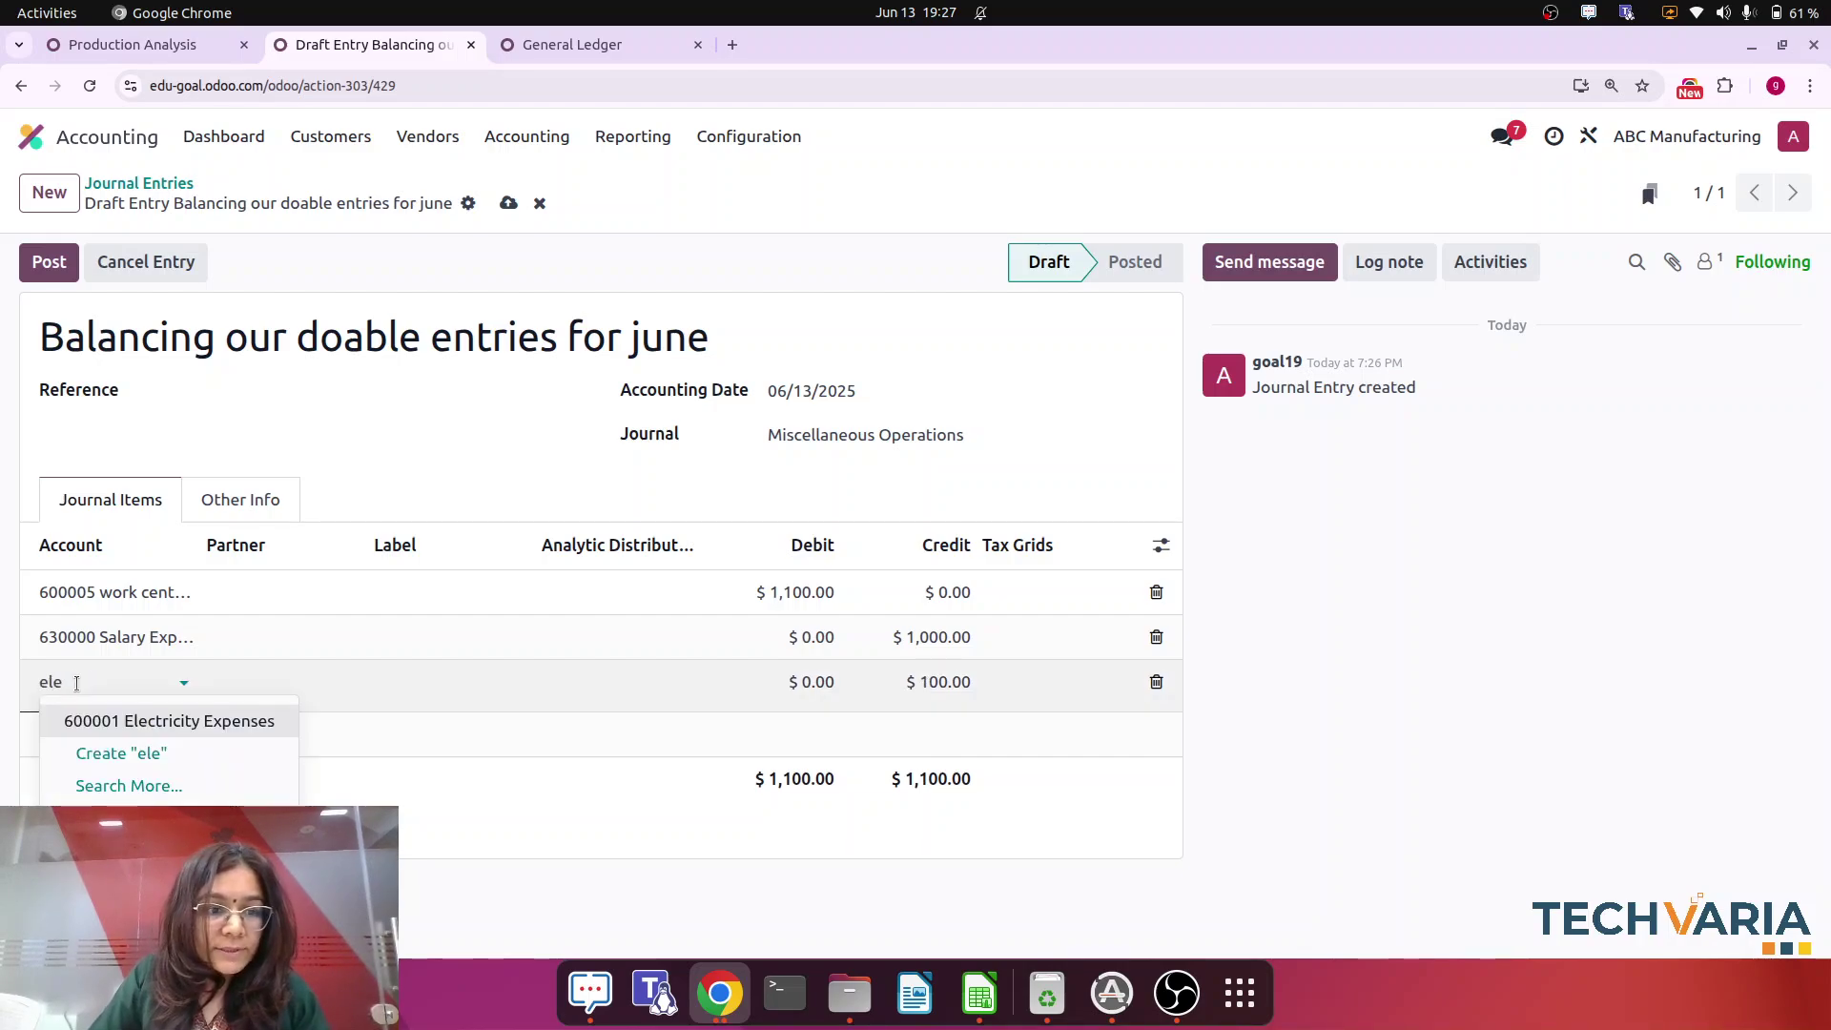
pyautogui.click(164, 721)
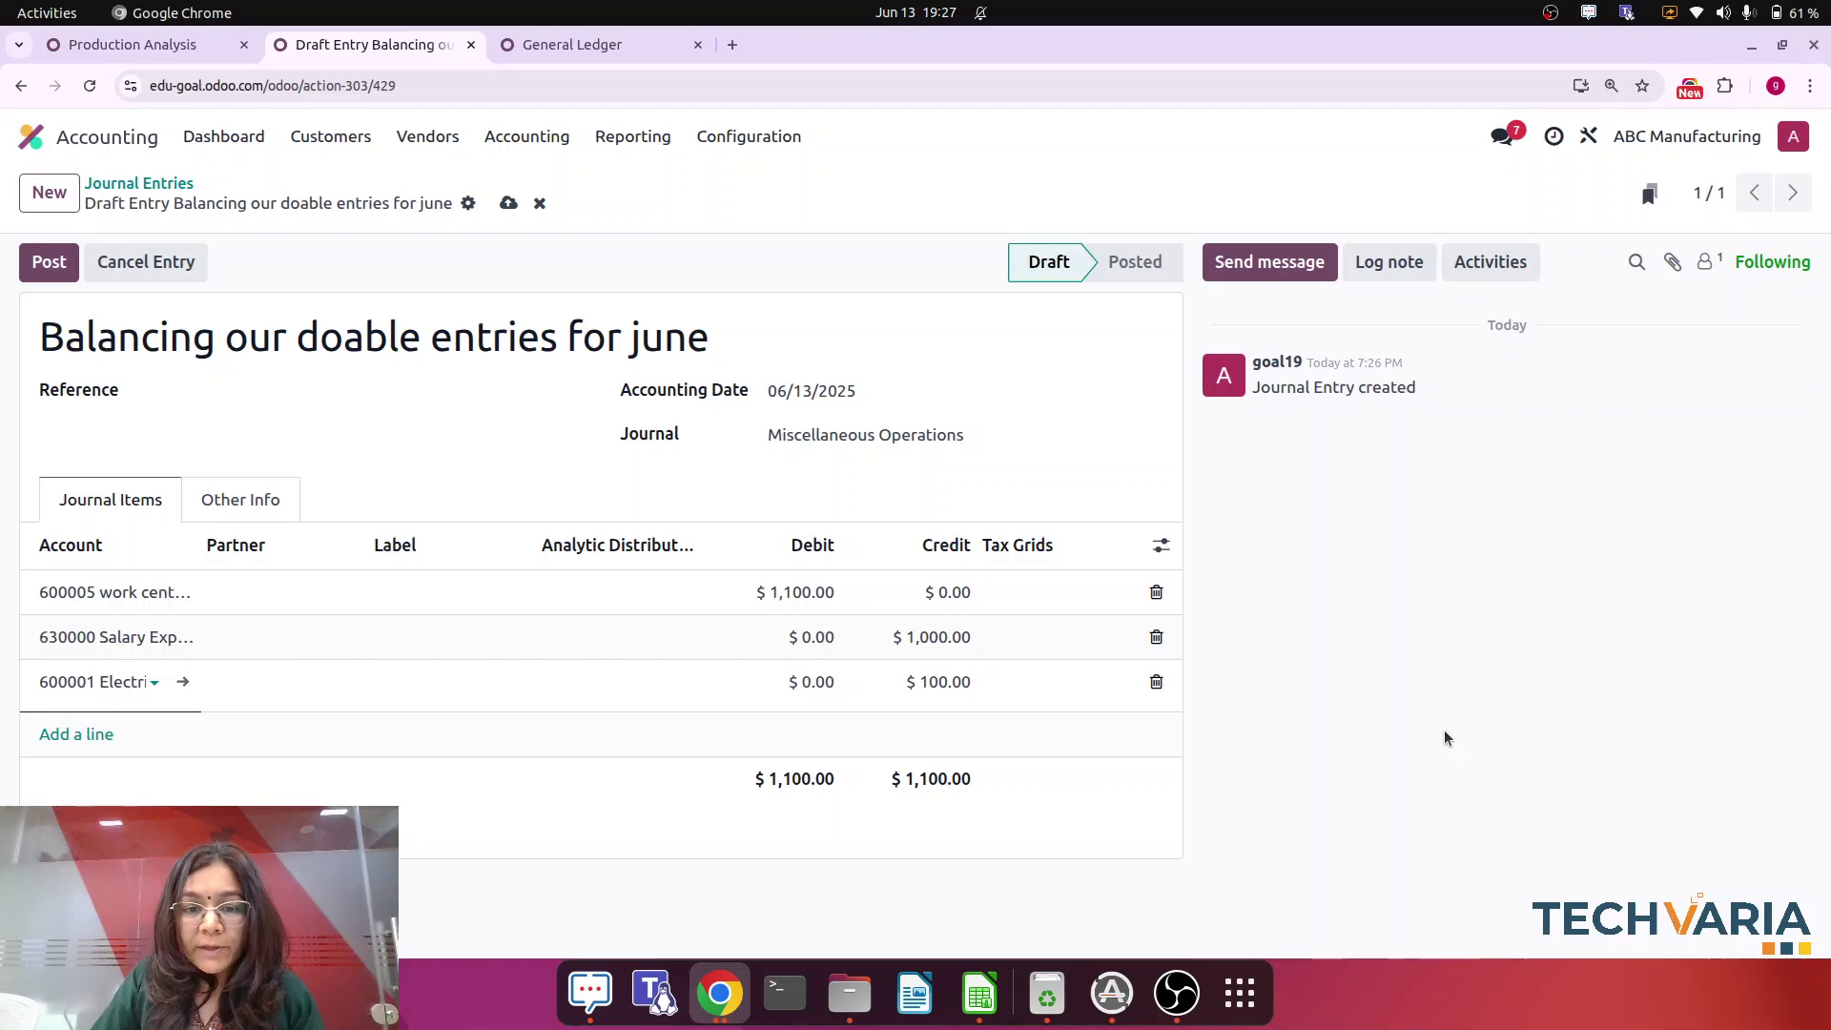
pyautogui.click(59, 273)
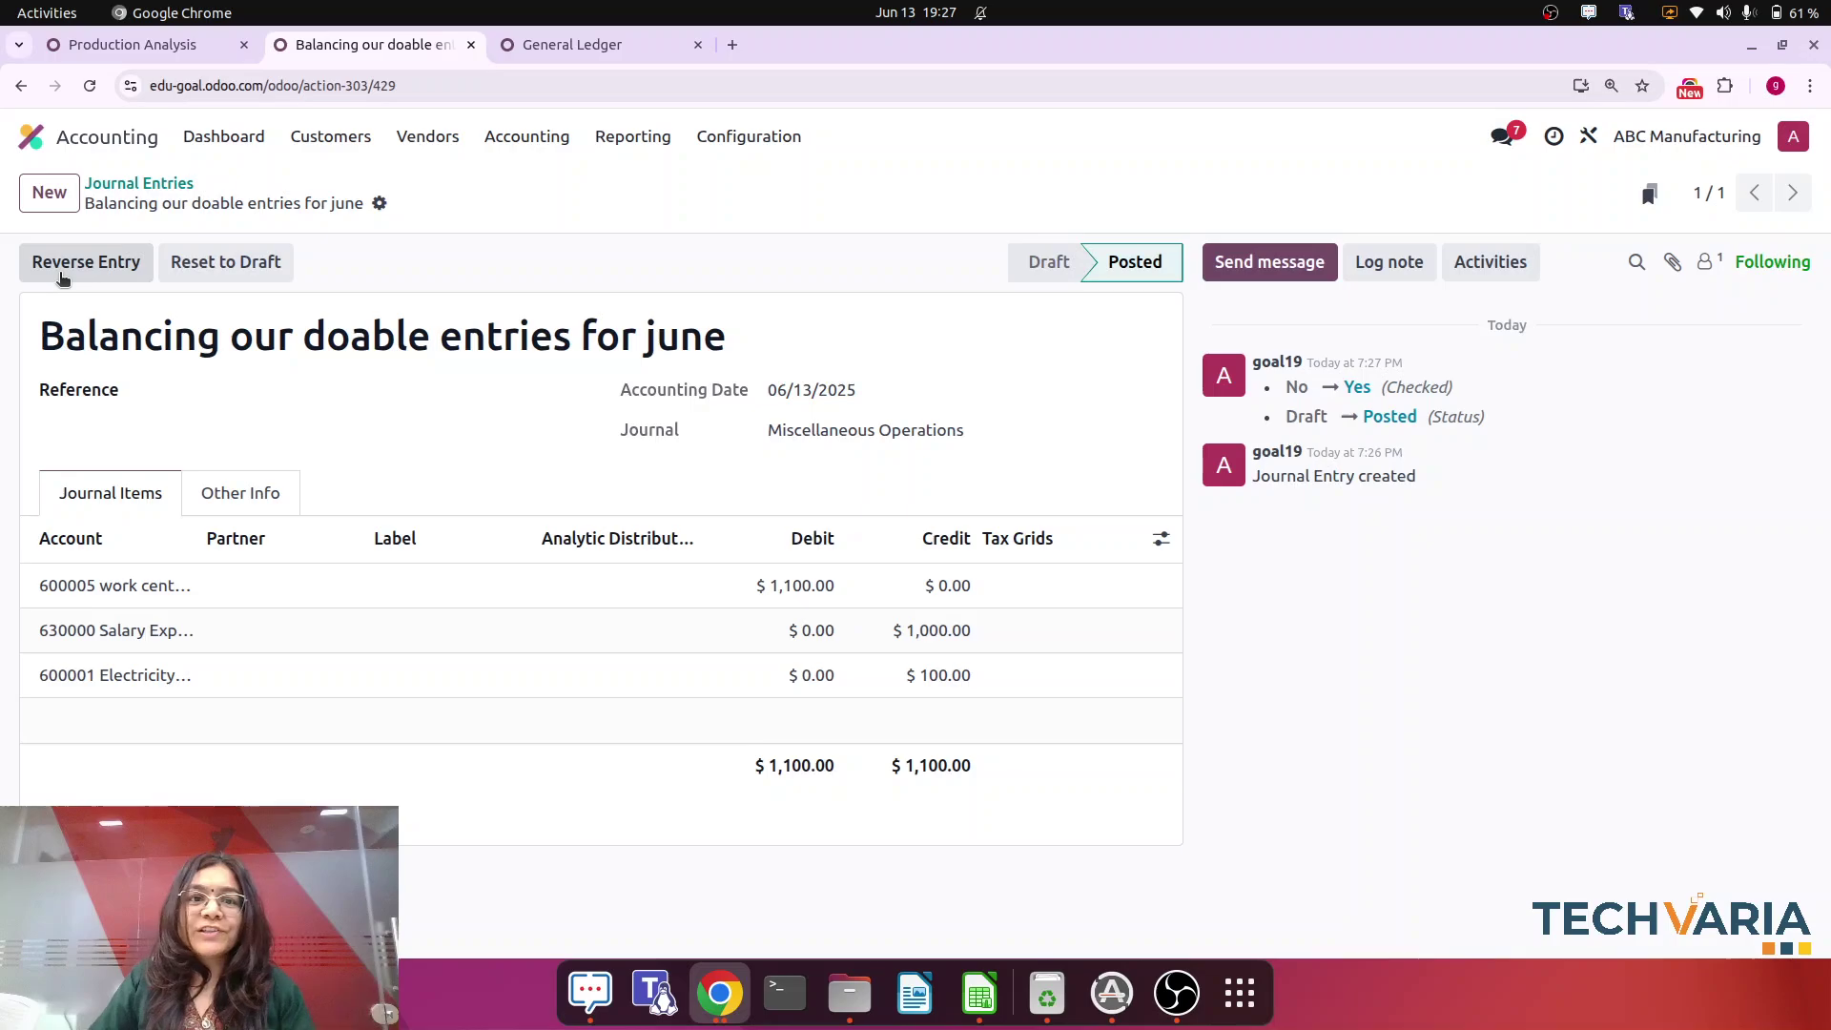
# - Return to the General Ledger and reload the report to include the posted balancing entry
pyautogui.click(531, 48)
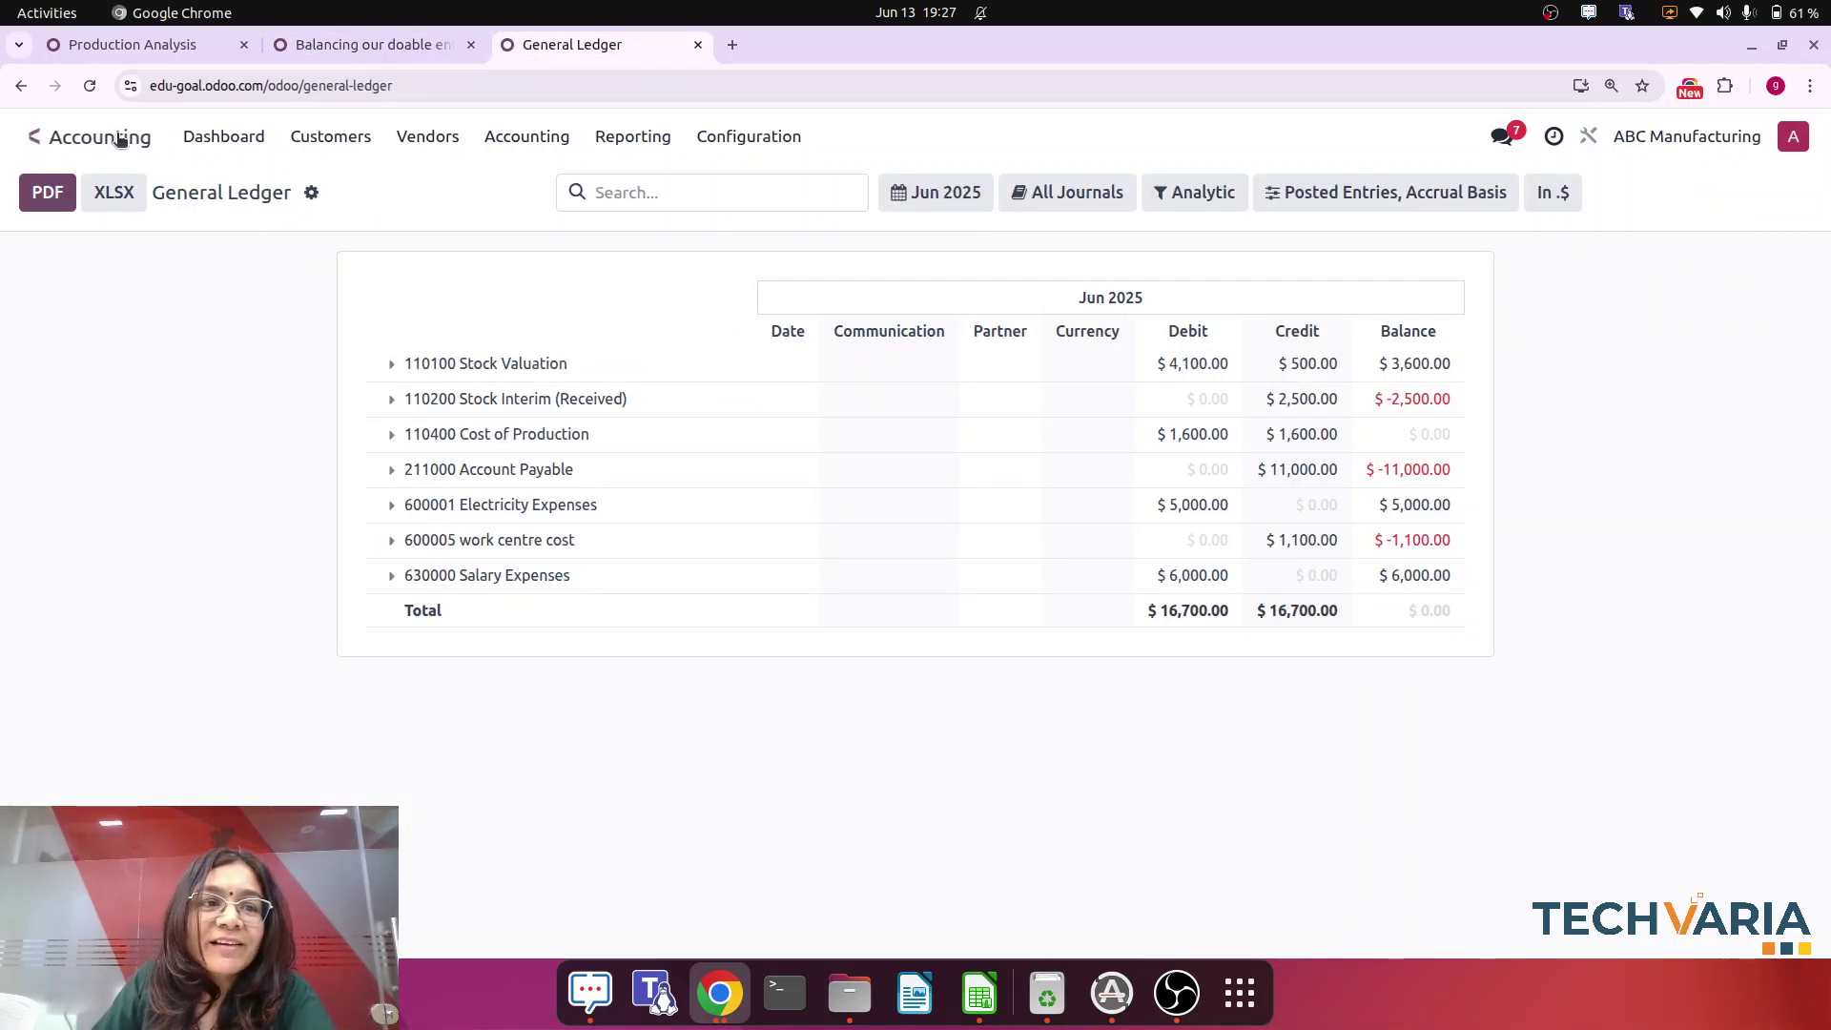
pyautogui.click(88, 86)
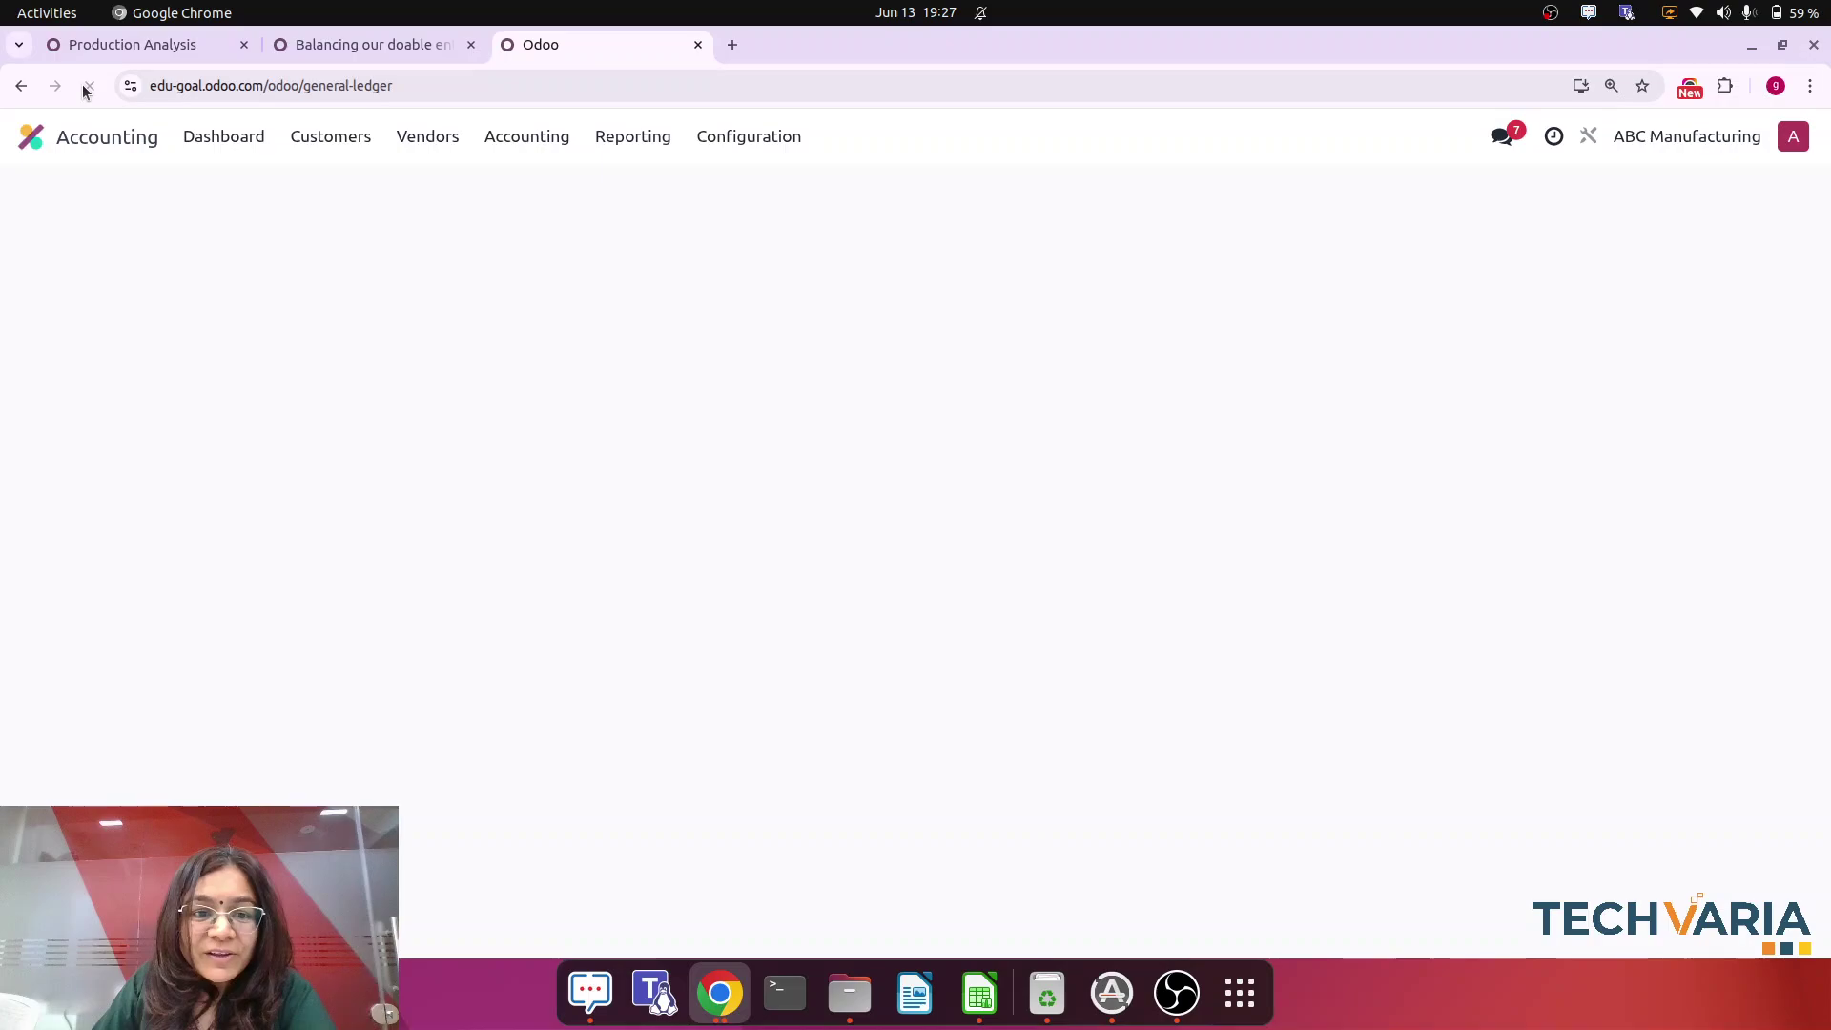